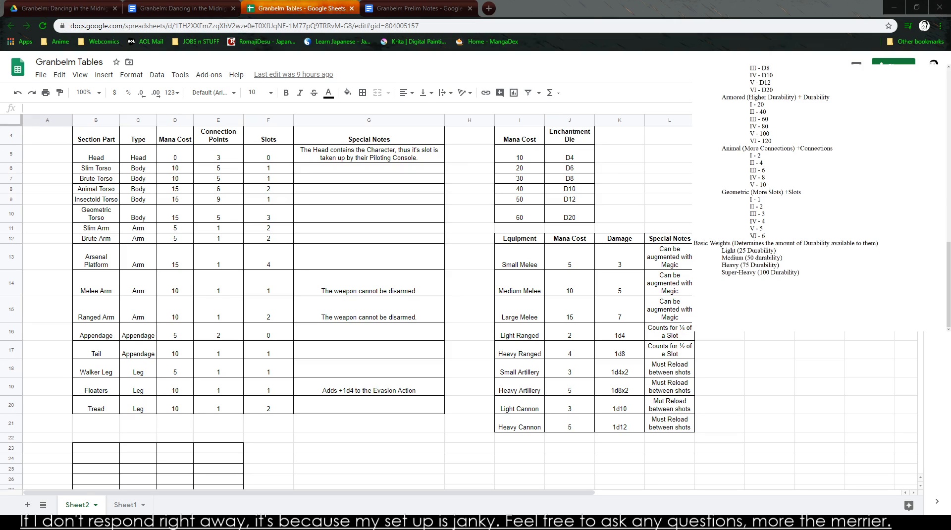
- Review the ARMANOX notes on mana rules, connections, slots, part varieties, basic parts and basic types
{"action": "scroll", "coordinate": [786, 125], "scroll_direction": "up", "scroll_amount": 15}
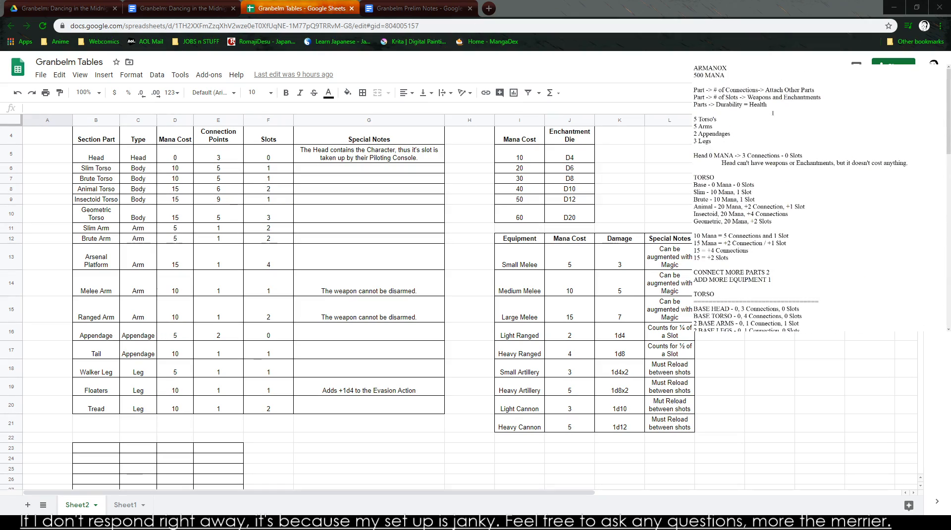
{"action": "scroll", "coordinate": [786, 125], "scroll_direction": "down", "scroll_amount": 10}
{"action": "scroll", "coordinate": [786, 198], "scroll_direction": "up", "scroll_amount": 5}
{"action": "left_click_drag", "start_coordinate": [721, 127], "coordinate": [753, 294]}
{"action": "left_click", "coordinate": [733, 156]}
{"action": "left_click_drag", "start_coordinate": [733, 155], "coordinate": [768, 265]}
{"action": "left_click", "coordinate": [766, 156]}
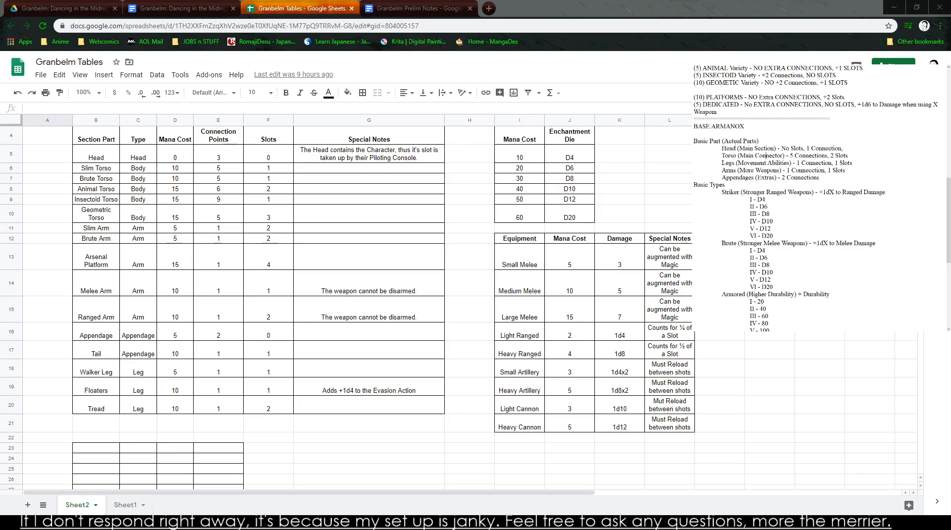
{"action": "left_click_drag", "start_coordinate": [694, 141], "coordinate": [694, 213]}
{"action": "left_click", "coordinate": [788, 317]}
{"action": "left_click", "coordinate": [745, 220]}
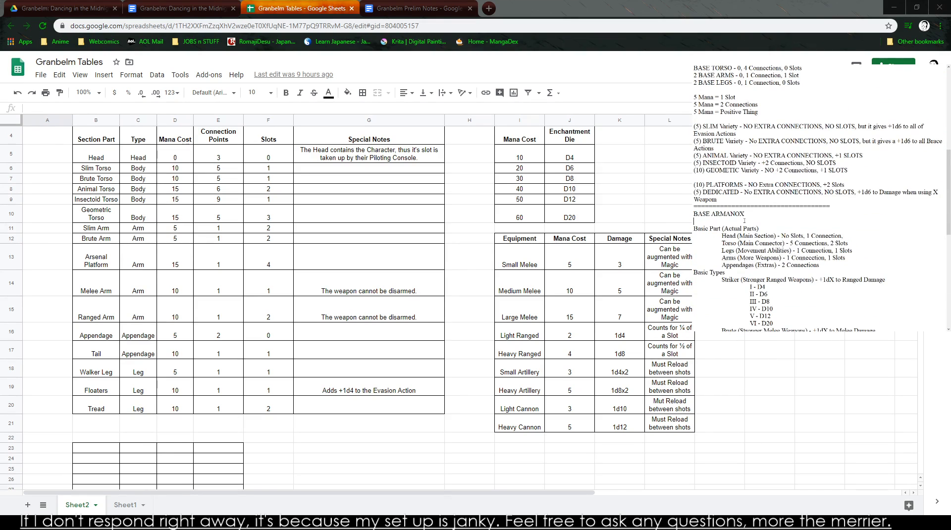
{"action": "scroll", "coordinate": [369, 307], "scroll_direction": "down", "scroll_amount": 3}
{"action": "scroll", "coordinate": [737, 248], "scroll_direction": "up", "scroll_amount": 1}
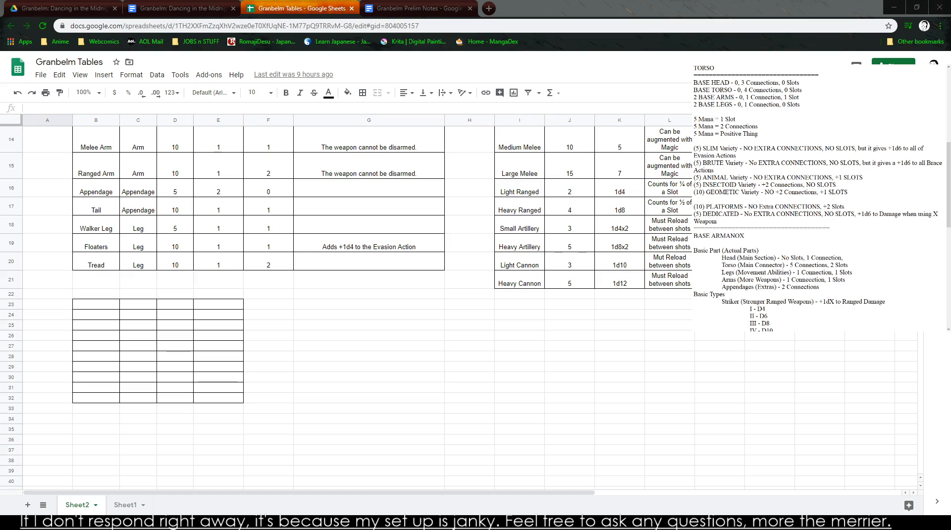
- Review the section part, enchantment and equipment tables on Sheet2 alongside the notes
{"action": "left_click", "coordinate": [418, 356]}
{"action": "scroll", "coordinate": [418, 299], "scroll_direction": "up", "scroll_amount": 4}
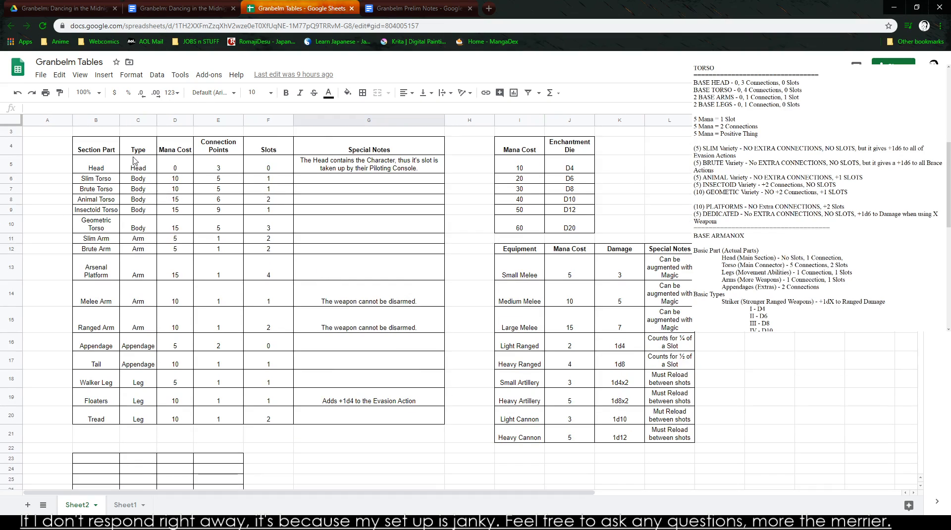
{"action": "scroll", "coordinate": [200, 359], "scroll_direction": "down", "scroll_amount": 5}
{"action": "scroll", "coordinate": [92, 172], "scroll_direction": "up", "scroll_amount": 5}
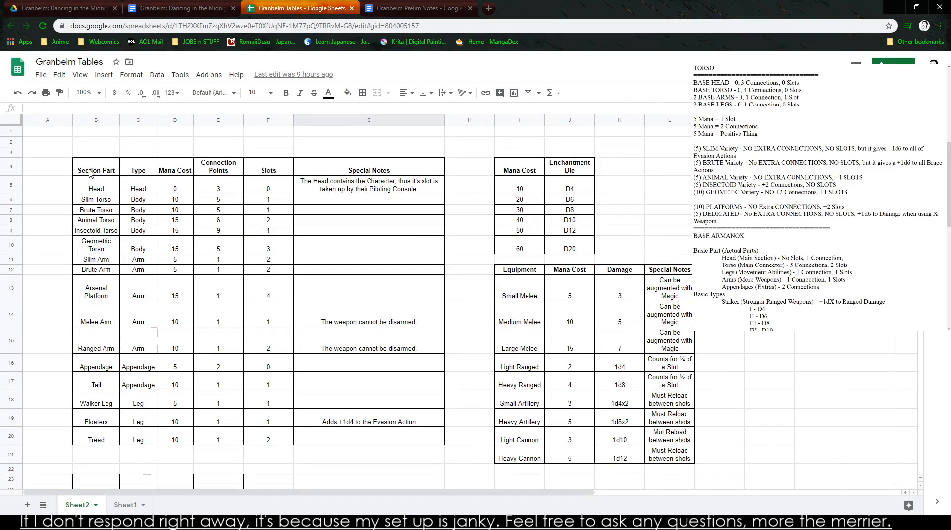
{"action": "left_click_drag", "start_coordinate": [91, 173], "coordinate": [422, 438]}
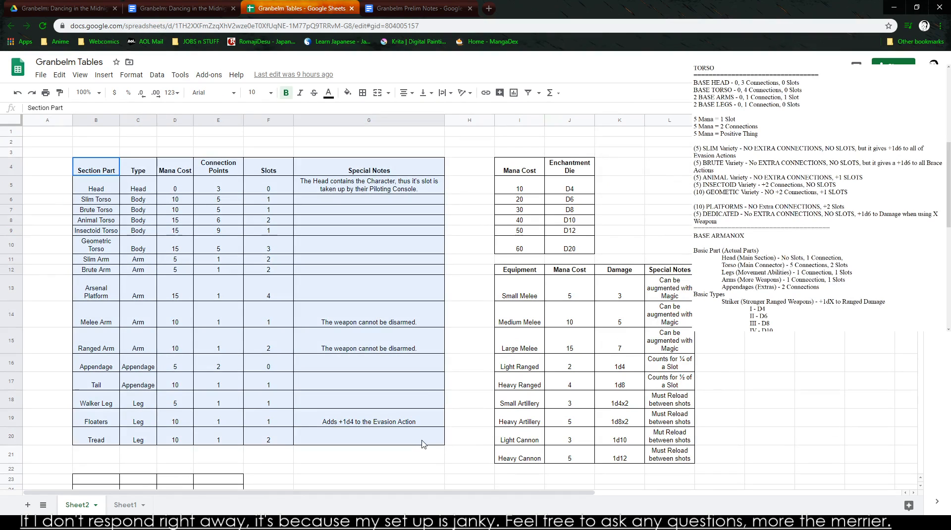
{"action": "left_click", "coordinate": [511, 382]}
{"action": "left_click_drag", "start_coordinate": [519, 291], "coordinate": [686, 453]}
{"action": "left_click", "coordinate": [681, 210]}
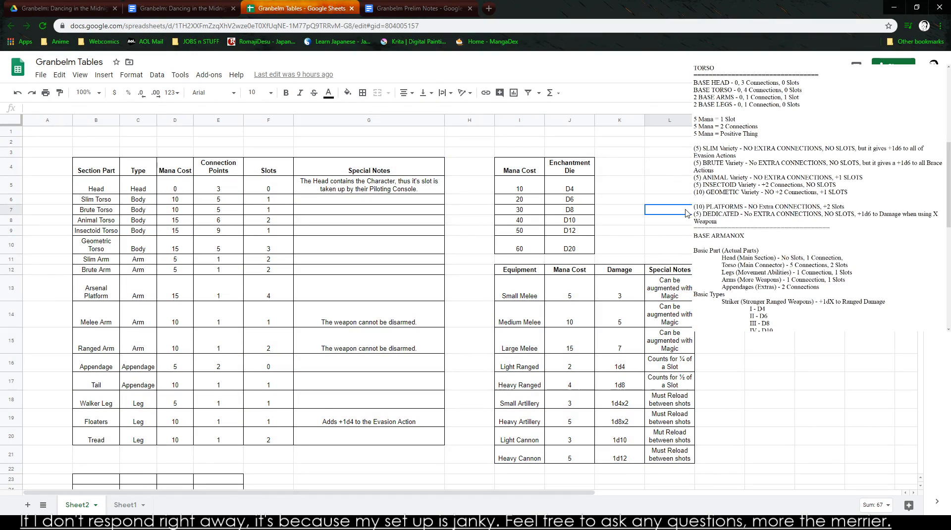
{"action": "left_click", "coordinate": [723, 131]}
{"action": "left_click", "coordinate": [779, 226]}
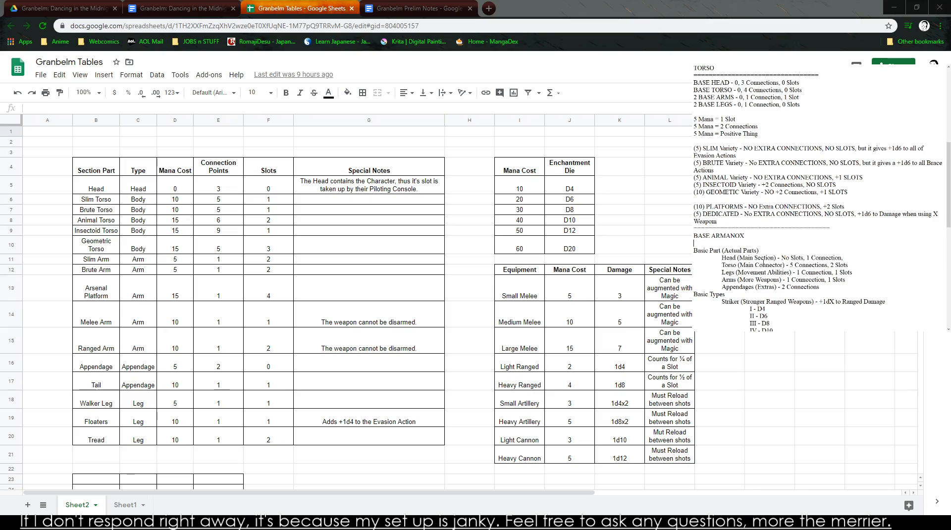
- Examine the Basic Types and Basic Weights in the notes and the empty grid below the section part table
{"action": "scroll", "coordinate": [778, 226], "scroll_direction": "down", "scroll_amount": 5}
{"action": "scroll", "coordinate": [778, 227], "scroll_direction": "down", "scroll_amount": 2}
{"action": "left_click_drag", "start_coordinate": [719, 251], "coordinate": [698, 244]}
{"action": "left_click", "coordinate": [694, 243]}
{"action": "left_click", "coordinate": [699, 243]}
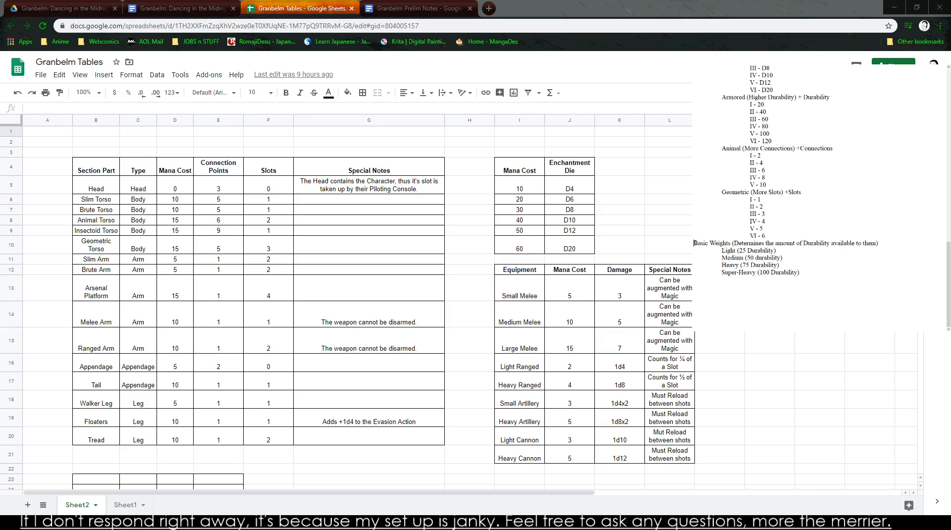
{"action": "scroll", "coordinate": [818, 135], "scroll_direction": "up", "scroll_amount": 3}
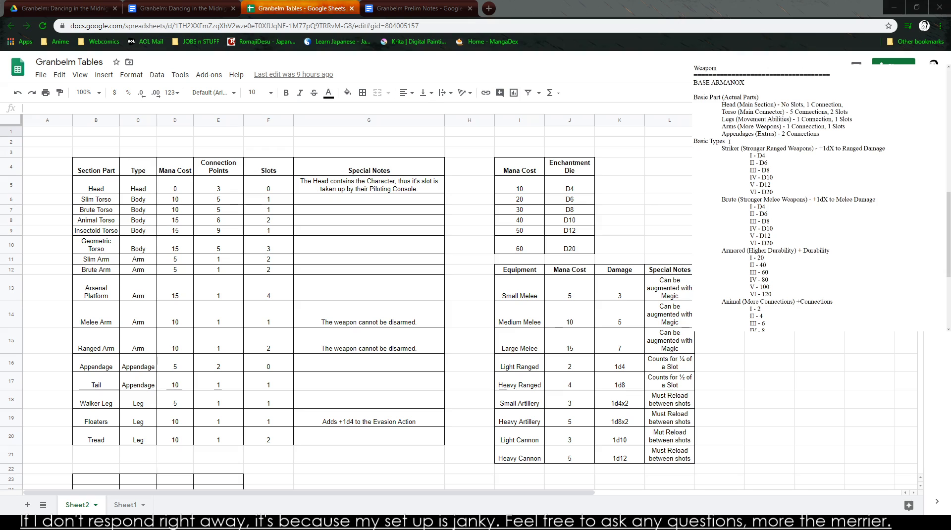
{"action": "scroll", "coordinate": [483, 121], "scroll_direction": "down", "scroll_amount": 3}
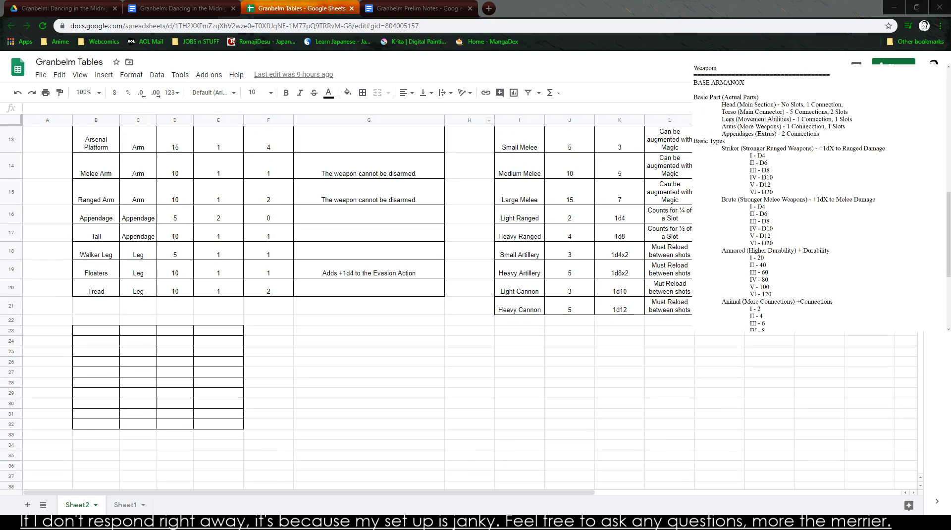
{"action": "left_click", "coordinate": [342, 362]}
{"action": "left_click_drag", "start_coordinate": [307, 424], "coordinate": [299, 413]}
{"action": "left_click", "coordinate": [109, 464]}
{"action": "left_click", "coordinate": [131, 425]}
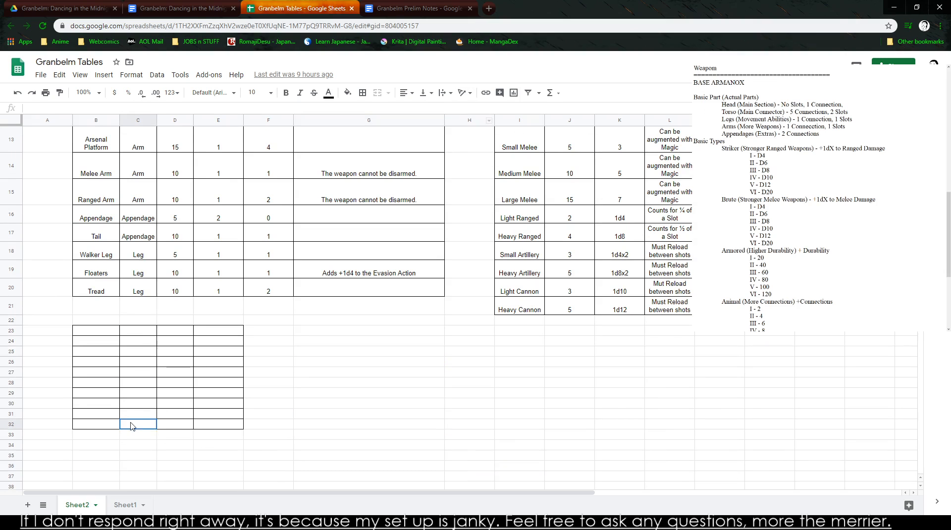
{"action": "scroll", "coordinate": [127, 275], "scroll_direction": "up", "scroll_amount": 2}
{"action": "scroll", "coordinate": [127, 277], "scroll_direction": "up", "scroll_amount": 2}
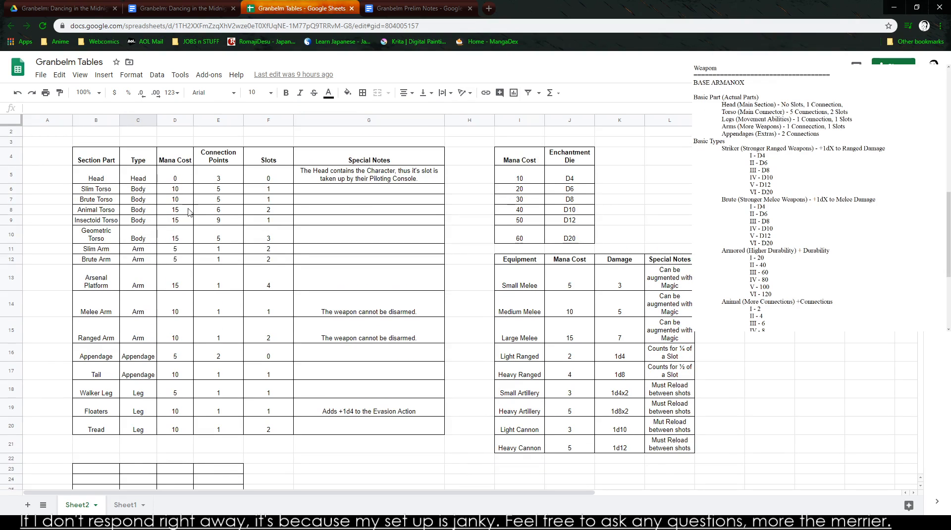
{"action": "left_click_drag", "start_coordinate": [170, 177], "coordinate": [365, 431]}
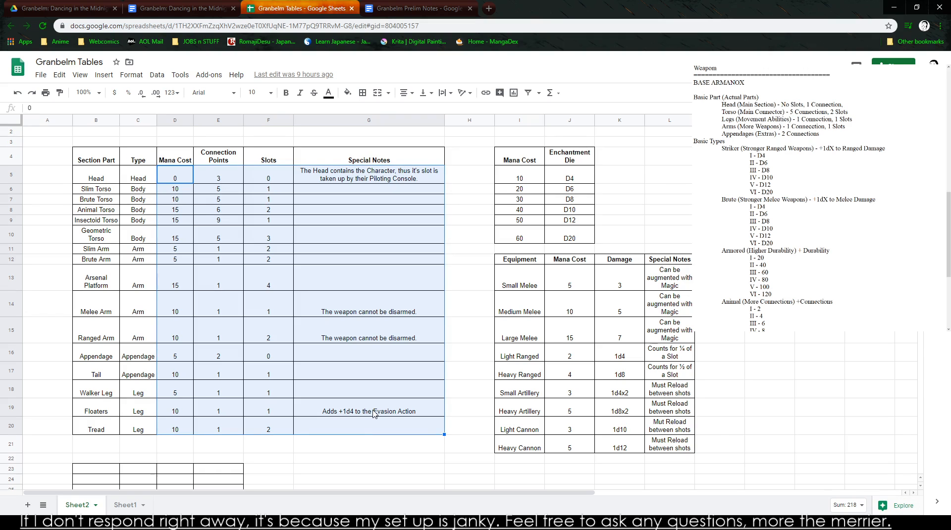
{"action": "key", "text": "Delete"}
{"action": "key", "text": "ctrl+z"}
{"action": "left_click", "coordinate": [363, 212]}
- Clear all Mana Cost, Connection Points and Slots values for the section parts, plus the special notes for Melee Arm, Ranged Arm and Floaters
{"action": "left_click_drag", "start_coordinate": [193, 190], "coordinate": [292, 428]}
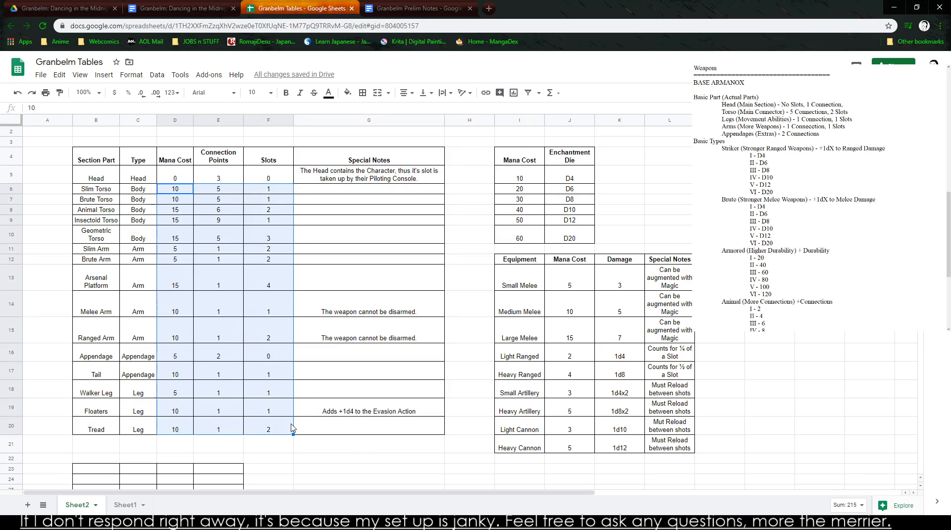
{"action": "key", "text": "Delete"}
{"action": "left_click_drag", "start_coordinate": [367, 303], "coordinate": [350, 409]}
{"action": "key", "text": "Delete"}
{"action": "left_click_drag", "start_coordinate": [174, 177], "coordinate": [267, 178]}
{"action": "key", "text": "Delete"}
{"action": "left_click", "coordinate": [270, 220]}
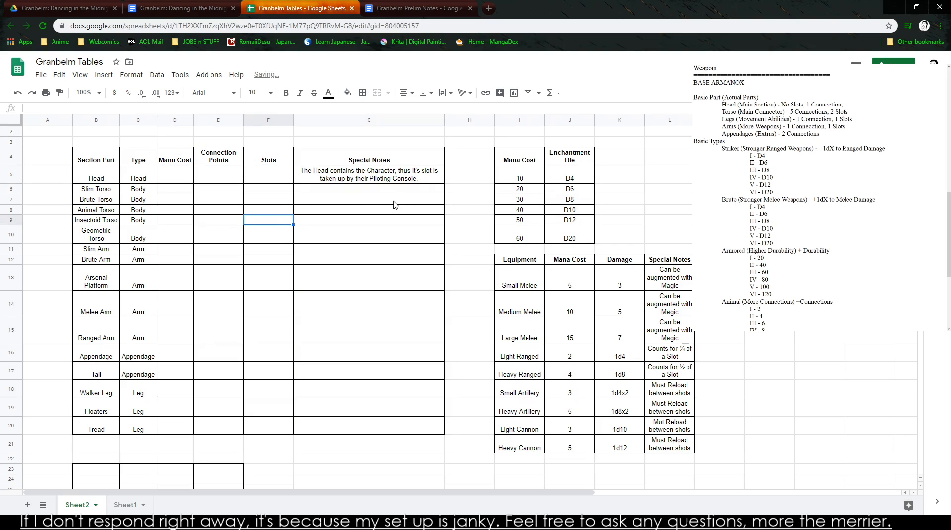
- Switch to the Granbelm: Dancing in the Midnight Realm document and read the Disarm entry under Combo Enders
{"action": "left_click", "coordinate": [418, 9]}
{"action": "key", "text": "ctrl+2"}
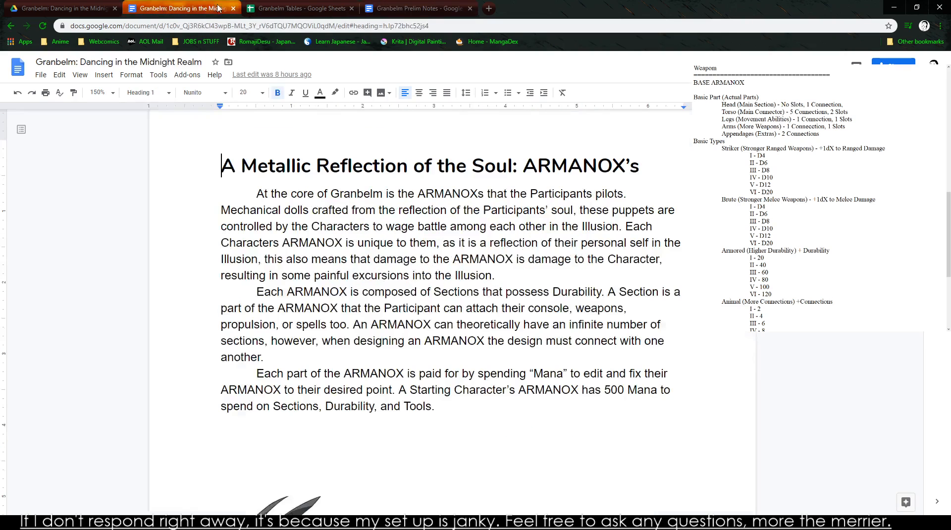
{"action": "scroll", "coordinate": [452, 297], "scroll_direction": "down", "scroll_amount": 10}
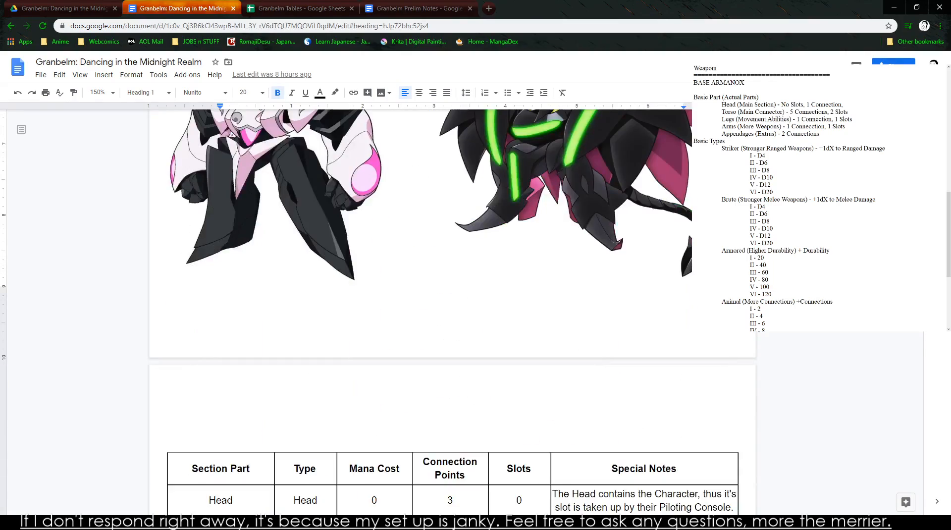
{"action": "scroll", "coordinate": [905, 376], "scroll_direction": "down", "scroll_amount": 20}
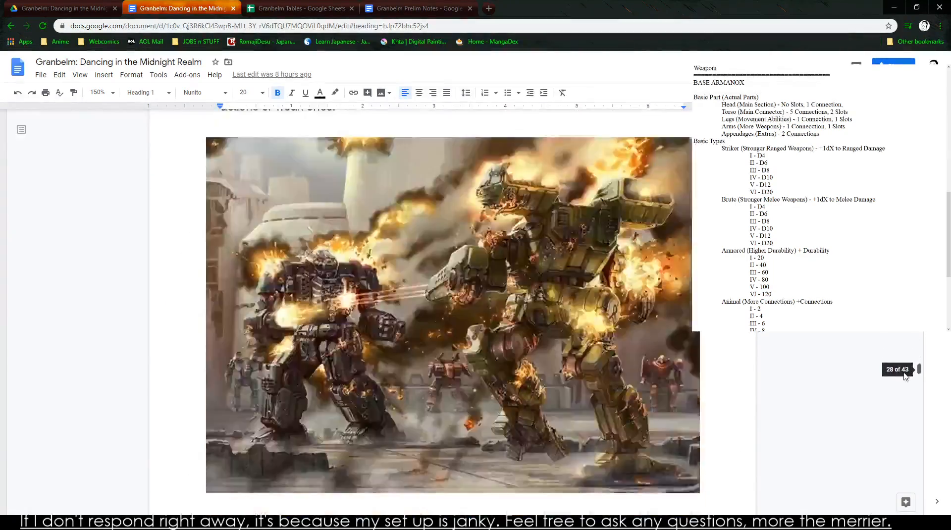
{"action": "left_click_drag", "start_coordinate": [903, 373], "coordinate": [901, 339]}
{"action": "scroll", "coordinate": [445, 298], "scroll_direction": "down", "scroll_amount": 5}
{"action": "double_click", "coordinate": [270, 273]}
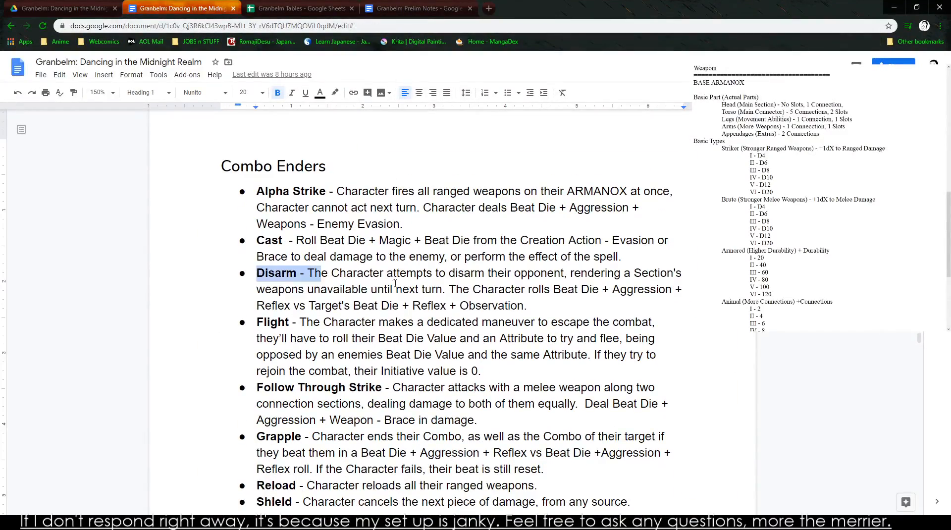
{"action": "left_click_drag", "start_coordinate": [366, 283], "coordinate": [601, 303]}
{"action": "left_click", "coordinate": [599, 303]}
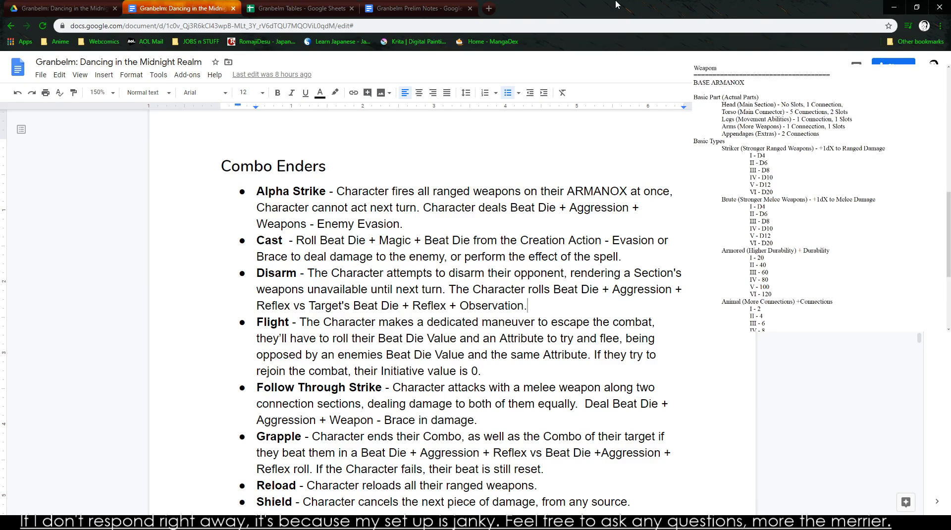
- Return to the Granbelm Tables spreadsheet and move the section part rows from Slim Torso to Tread down to start at row 14
{"action": "left_click", "coordinate": [440, 9]}
{"action": "left_click", "coordinate": [302, 9]}
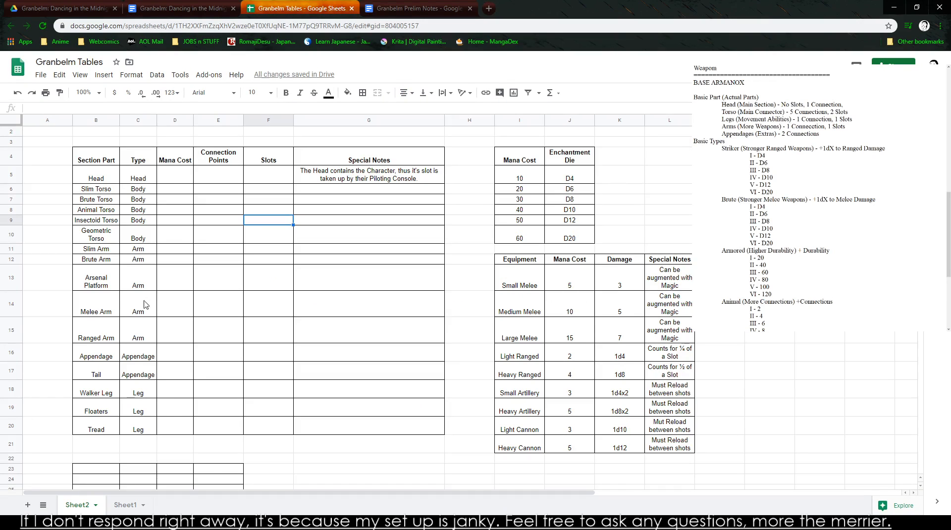
{"action": "left_click_drag", "start_coordinate": [103, 312], "coordinate": [435, 341]}
{"action": "left_click", "coordinate": [352, 329]}
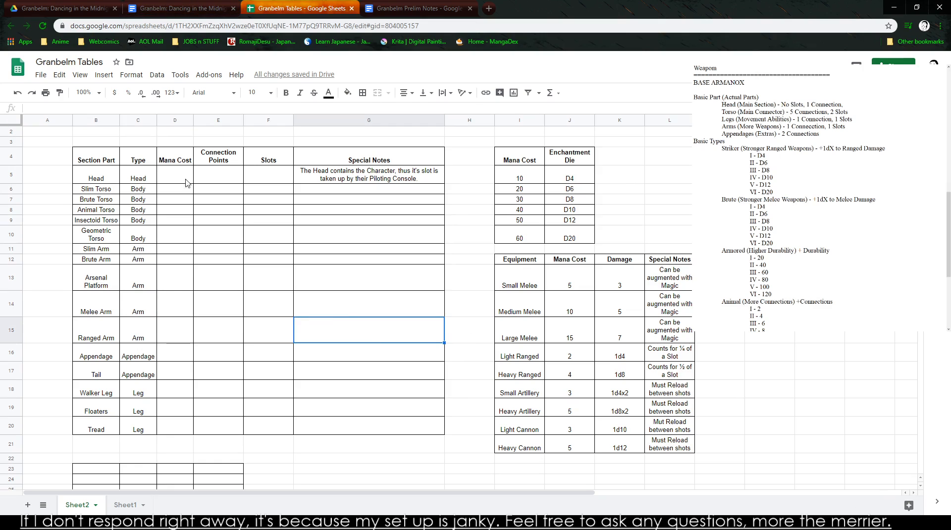
{"action": "left_click", "coordinate": [117, 182]}
{"action": "left_click_drag", "start_coordinate": [97, 191], "coordinate": [378, 428]}
{"action": "left_click_drag", "start_coordinate": [101, 184], "coordinate": [392, 302]}
- Copy the Slim Torso row into rows 6, 7 and 8 below the Head row
{"action": "key", "text": "ctrl+c"}
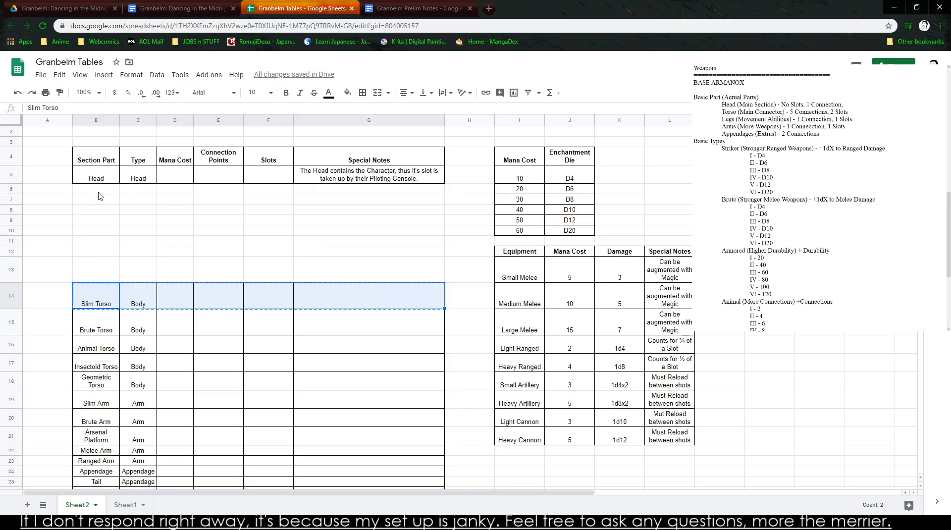
{"action": "left_click", "coordinate": [97, 192]}
{"action": "key", "text": "ctrl+v"}
{"action": "left_click", "coordinate": [100, 200]}
{"action": "key", "text": "ctrl+v"}
{"action": "left_click", "coordinate": [101, 211]}
{"action": "key", "text": "ctrl+v"}
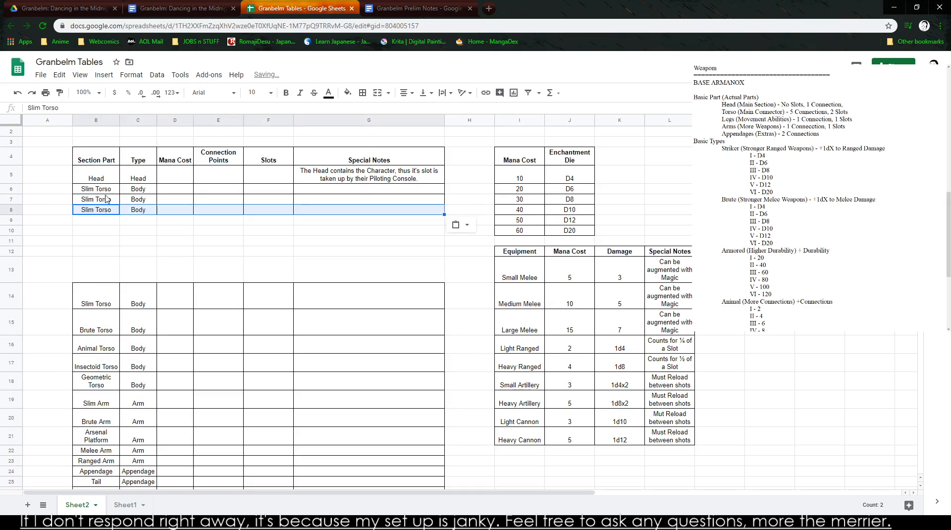
- Rename the section part in row 6 to Base Torso and make row 7 Base Arm with type Arm
{"action": "left_click", "coordinate": [110, 190]}
{"action": "type", "text": "Base "}
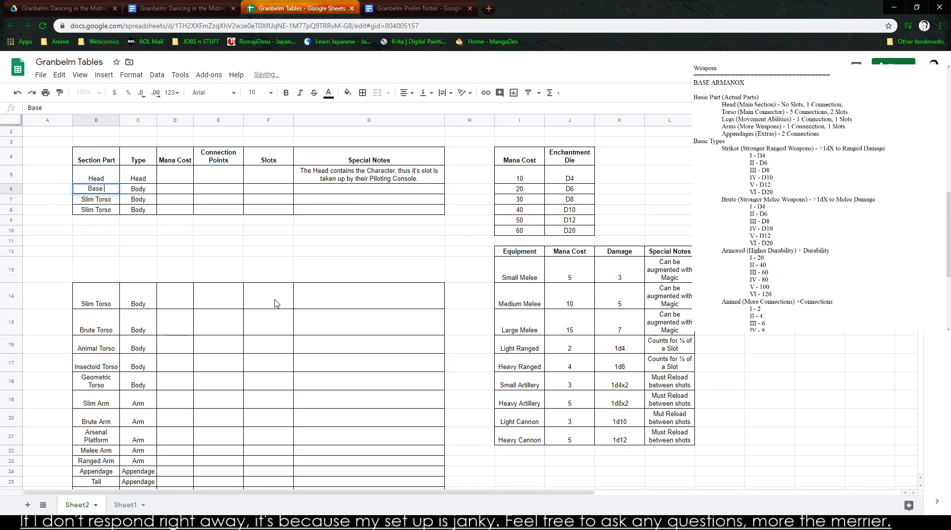
{"action": "type", "text": "Torso"}
{"action": "key", "text": "Return"}
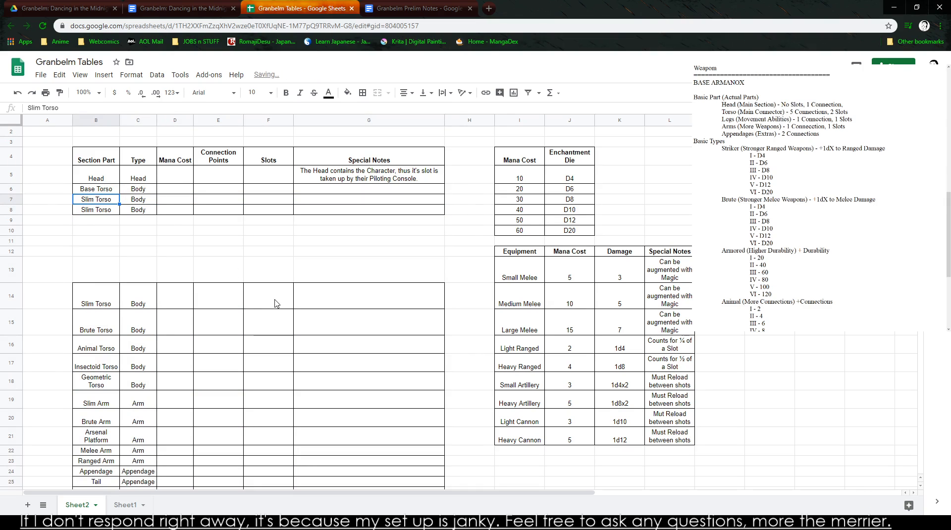
{"action": "type", "text": "Base Arm"}
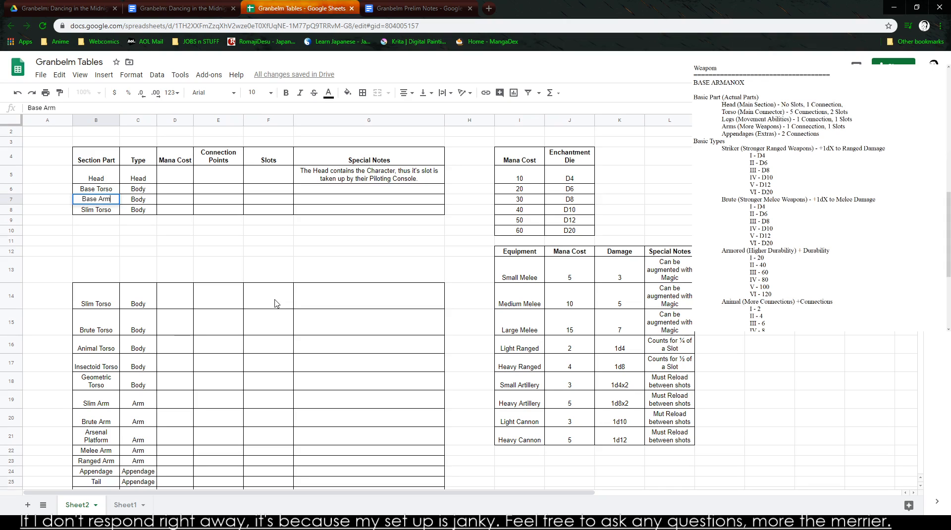
{"action": "key", "text": "Tab"}
{"action": "type", "text": "Arm"}
{"action": "key", "text": "Return"}
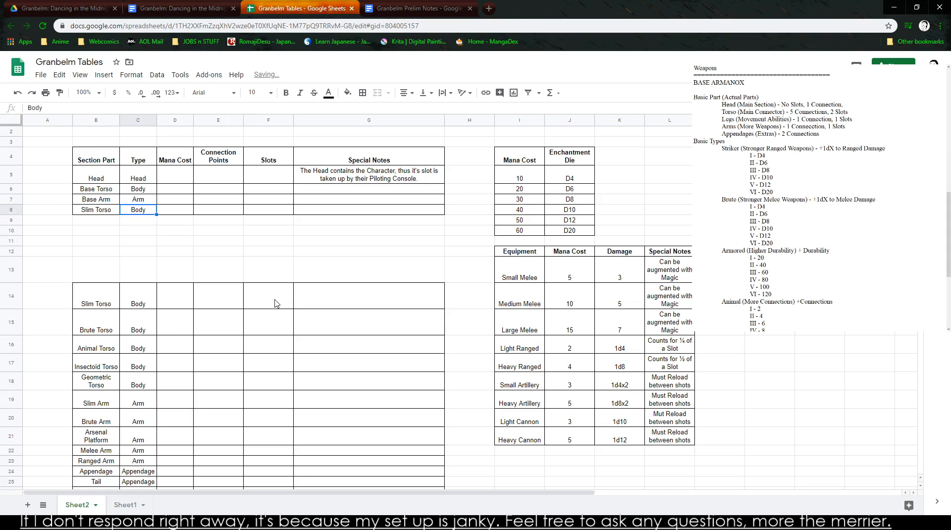
- Rename the section part in row 8 to Base Leg and set its type to Leg
{"action": "key", "text": "Right"}
{"action": "key", "text": "Down"}
{"action": "key", "text": "Down"}
{"action": "key", "text": "Left"}
{"action": "key", "text": "Left"}
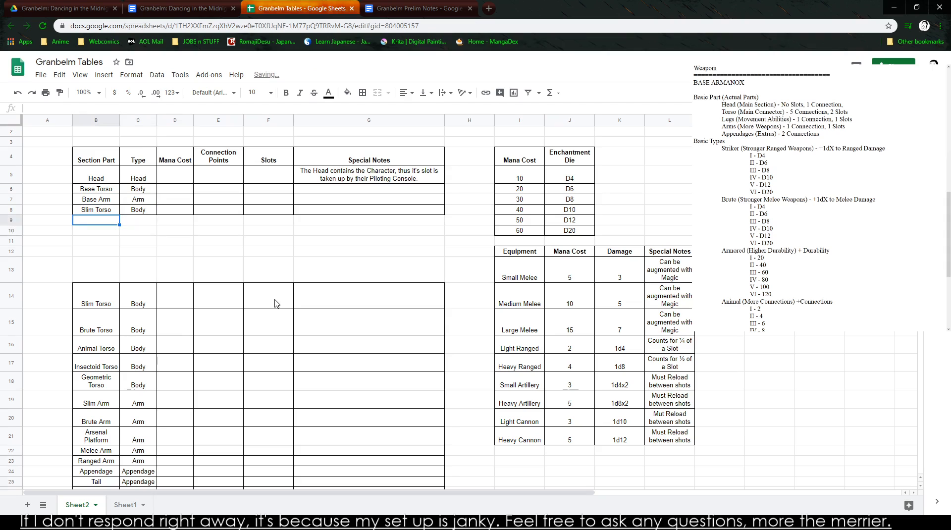
{"action": "key", "text": "Up"}
{"action": "key", "text": "Up"}
{"action": "type", "text": "Base Leg"}
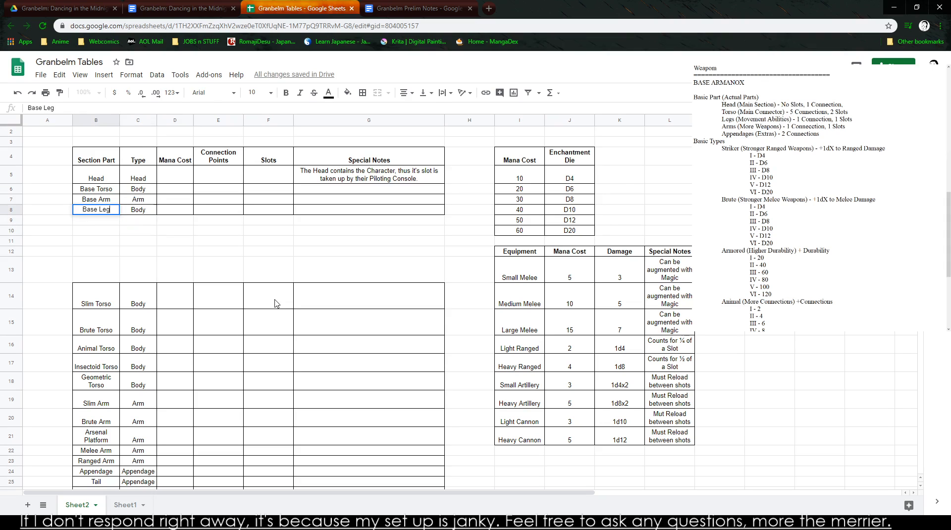
{"action": "key", "text": "Tab"}
{"action": "type", "text": "Leg"}
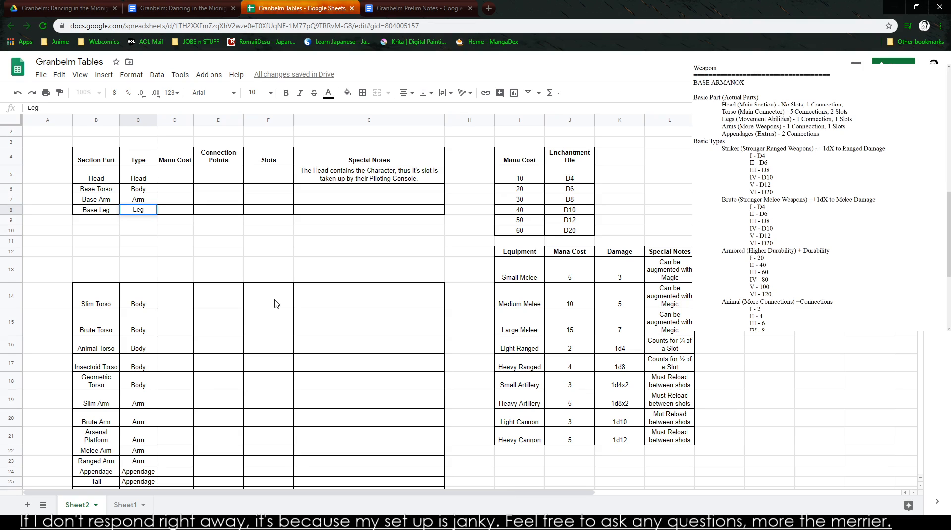
{"action": "scroll", "coordinate": [277, 303], "scroll_direction": "down", "scroll_amount": 3}
{"action": "scroll", "coordinate": [276, 304], "scroll_direction": "up", "scroll_amount": 3}
{"action": "left_click", "coordinate": [275, 300]}
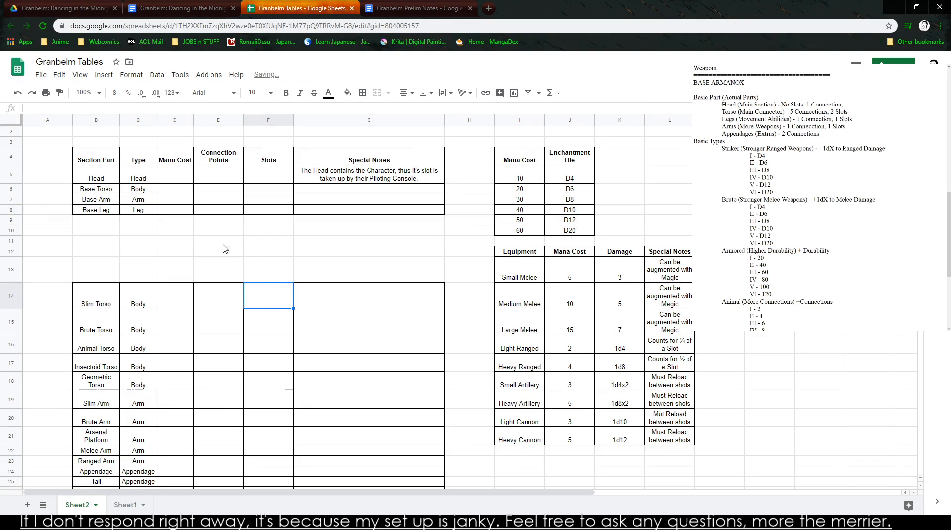
- Set the Mana Cost to 0 for Head, Base Torso, Base Arm and Base Leg
{"action": "left_click", "coordinate": [177, 175]}
{"action": "type", "text": "0"}
{"action": "key", "text": "Return"}
{"action": "type", "text": "0"}
{"action": "key", "text": "Return"}
{"action": "type", "text": "0"}
{"action": "key", "text": "Return"}
{"action": "type", "text": "0"}
- Rename the Head section part in row 5 to Base Head
{"action": "left_click", "coordinate": [102, 173]}
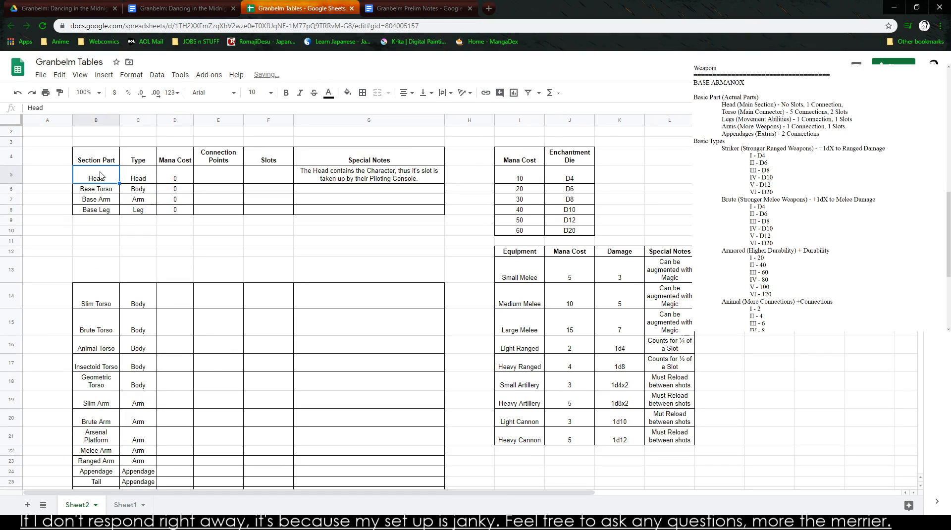
{"action": "type", "text": "Base HEad"}
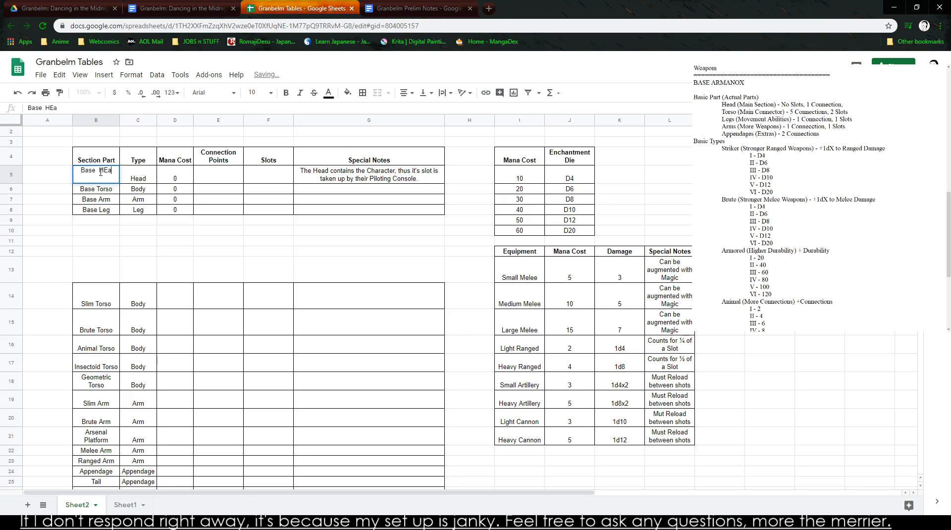
{"action": "key", "text": "BackSpace"}
{"action": "key", "text": "BackSpace"}
{"action": "key", "text": "BackSpace"}
{"action": "key", "text": "BackSpace"}
{"action": "type", "text": "Head"}
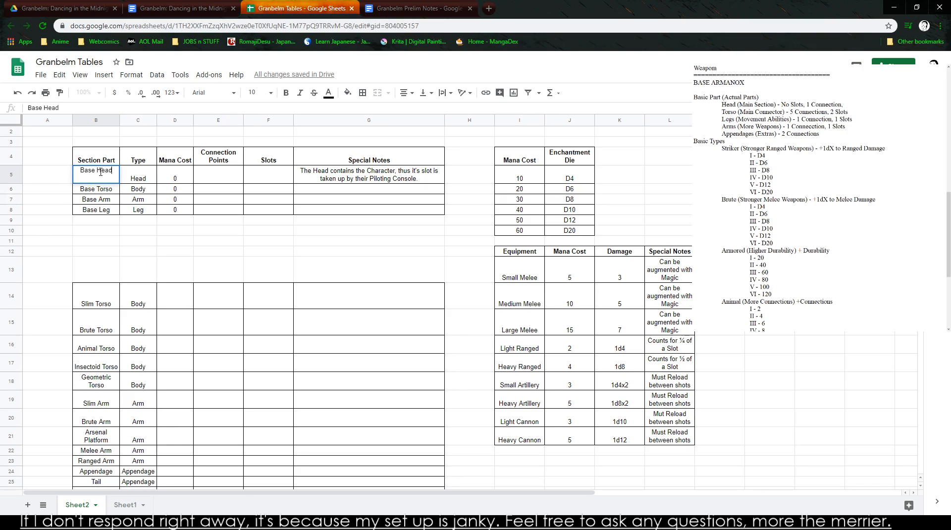
{"action": "left_click", "coordinate": [282, 242]}
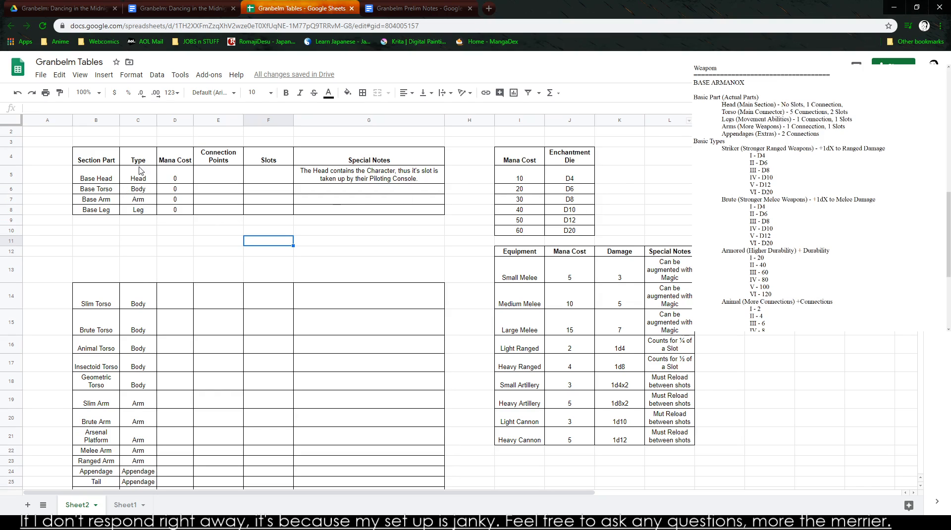
{"action": "left_click_drag", "start_coordinate": [96, 175], "coordinate": [98, 213]}
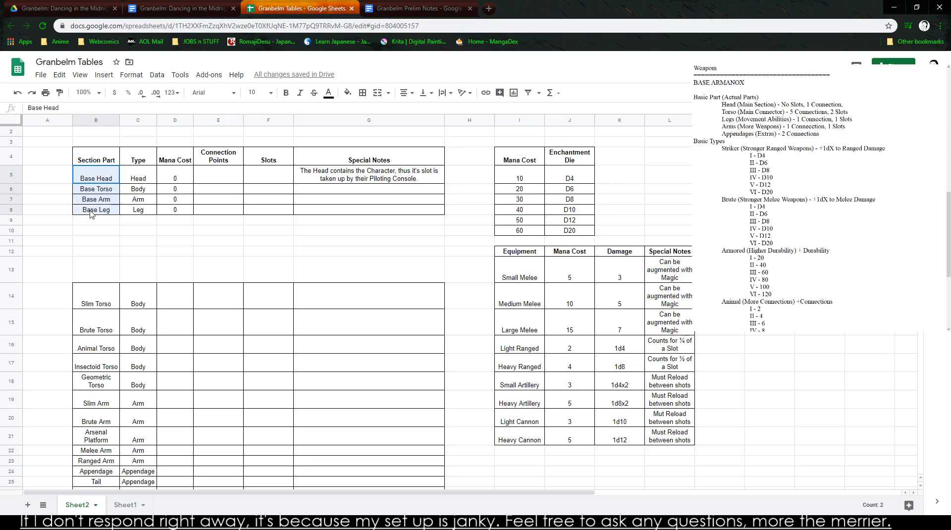
{"action": "left_click_drag", "start_coordinate": [165, 178], "coordinate": [168, 225]}
{"action": "left_click", "coordinate": [168, 230]}
{"action": "left_click", "coordinate": [240, 233]}
{"action": "left_click", "coordinate": [30, 250]}
{"action": "left_click", "coordinate": [30, 200]}
{"action": "left_click", "coordinate": [258, 253]}
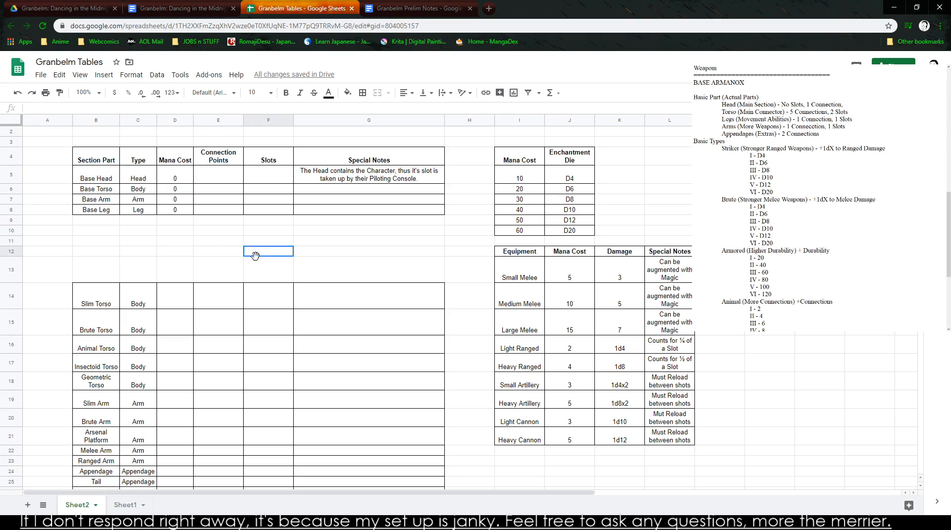
{"action": "left_click_drag", "start_coordinate": [103, 177], "coordinate": [110, 210]}
- Enter the labels BASE HEAD in row 5 and BASE TORSO in row 6 in the free area beside the tables
{"action": "left_click", "coordinate": [743, 210]}
{"action": "left_click", "coordinate": [742, 176]}
{"action": "type", "text": "BASE HEA"}
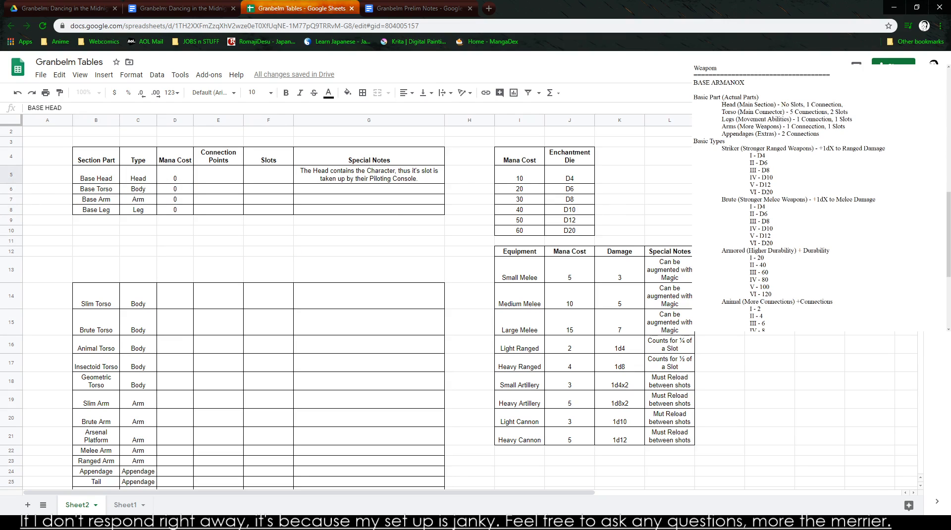
{"action": "type", "text": "D"}
{"action": "key", "text": "Return"}
{"action": "type", "text": "BASE TW"}
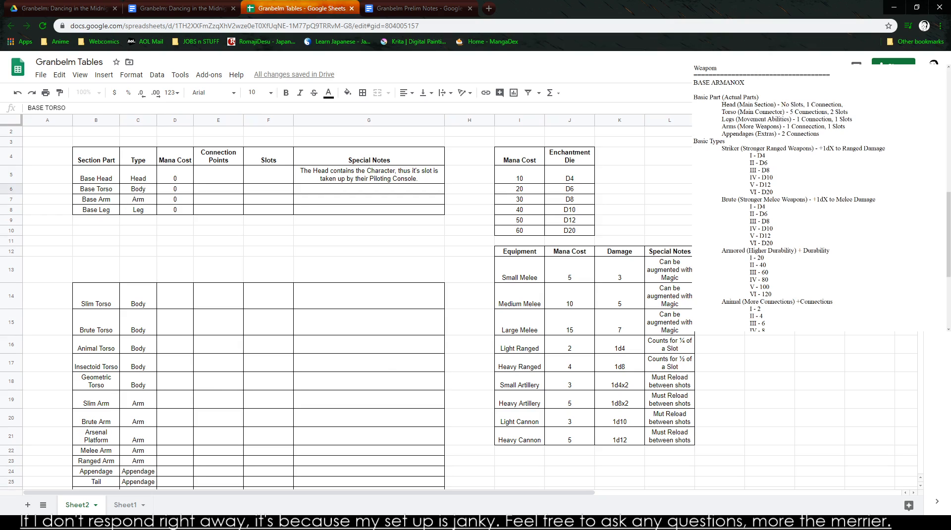
{"action": "type", "text": "RSO"}
{"action": "key", "text": "Return"}
{"action": "key", "text": "Return"}
- Add a base arm label and the label BASE LEGS in row 8 to the free area beside the tables
{"action": "type", "text": "BASE"}
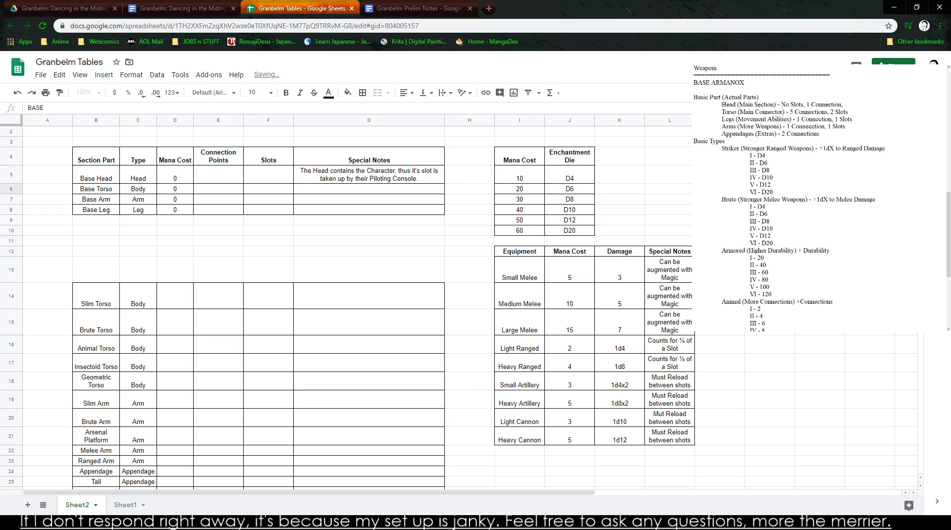
{"action": "type", "text": " AR"}
{"action": "key", "text": "BackSpace"}
{"action": "key", "text": "BackSpace"}
{"action": "key", "text": "BackSpace"}
{"action": "key", "text": "BackSpace"}
{"action": "key", "text": "BackSpace"}
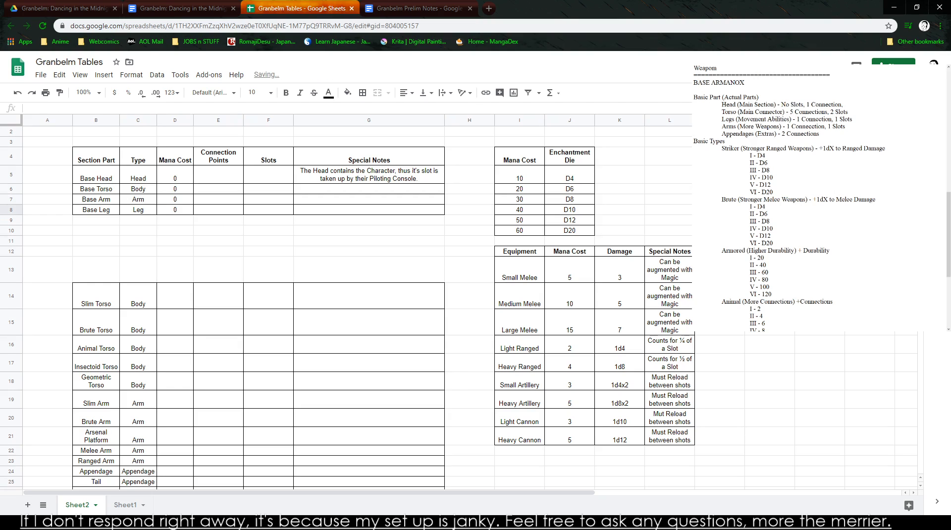
{"action": "type", "text": "SE"}
{"action": "key", "text": "Tab"}
{"action": "type", "text": "BASE LEGS"}
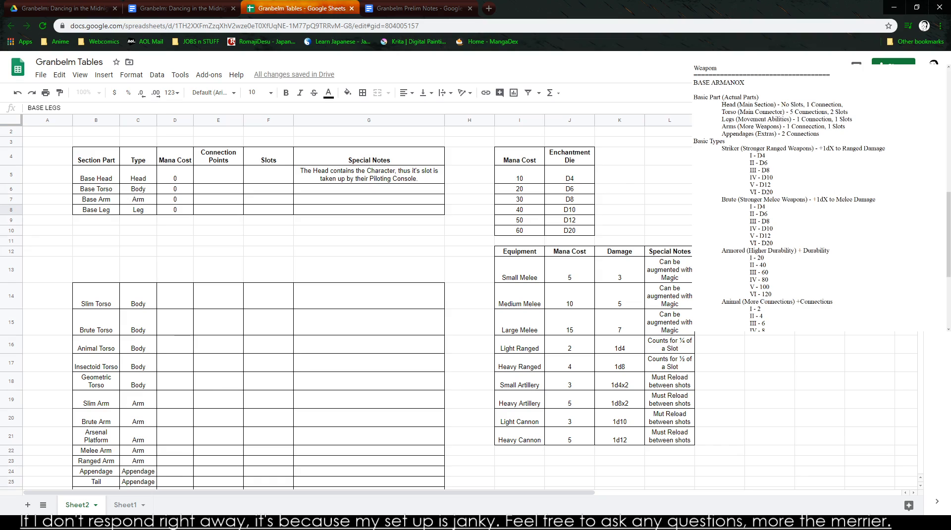
- Make the capitalised base part labels beside the tables bold
{"action": "key", "text": "Up"}
{"action": "key", "text": "Up"}
{"action": "key", "text": "Down"}
{"action": "key", "text": "Down"}
{"action": "key", "text": "Down"}
{"action": "key", "text": "Down"}
{"action": "left_click_drag", "start_coordinate": [96, 158], "coordinate": [139, 210]}
{"action": "key", "text": "ctrl+b"}
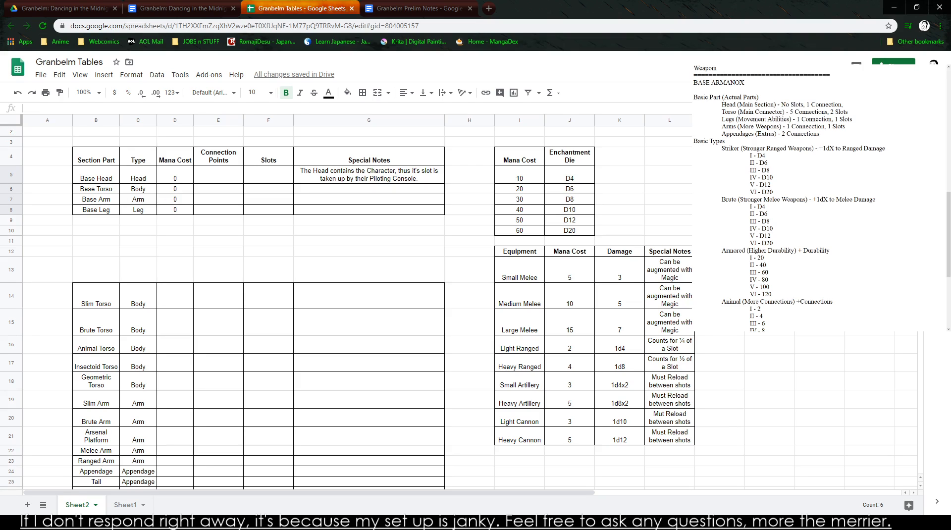
- Examine the connections and slots listed for each Basic Part in the BASE ARMANOX notes
{"action": "left_click", "coordinate": [819, 322]}
{"action": "left_click_drag", "start_coordinate": [719, 176], "coordinate": [769, 176]}
{"action": "left_click", "coordinate": [719, 210]}
{"action": "left_click", "coordinate": [793, 229]}
{"action": "scroll", "coordinate": [794, 229], "scroll_direction": "down", "scroll_amount": 1}
{"action": "scroll", "coordinate": [794, 229], "scroll_direction": "up", "scroll_amount": 1}
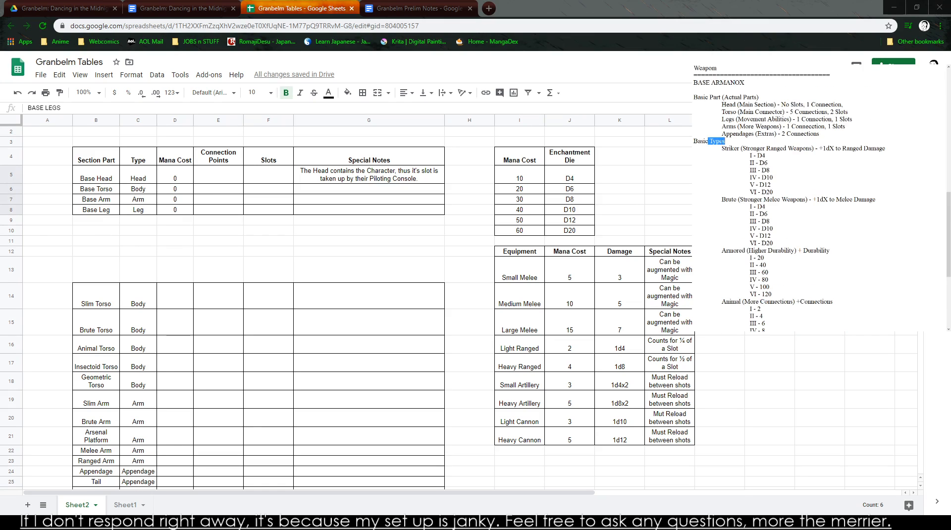
{"action": "left_click_drag", "start_coordinate": [751, 112], "coordinate": [792, 128]}
{"action": "left_click", "coordinate": [792, 132]}
- Set the Connection Points to 1 for Base Head, 5 for Base Torso, and 1 each for Base Arm and Base Leg
{"action": "left_click", "coordinate": [221, 177]}
{"action": "type", "text": "1"}
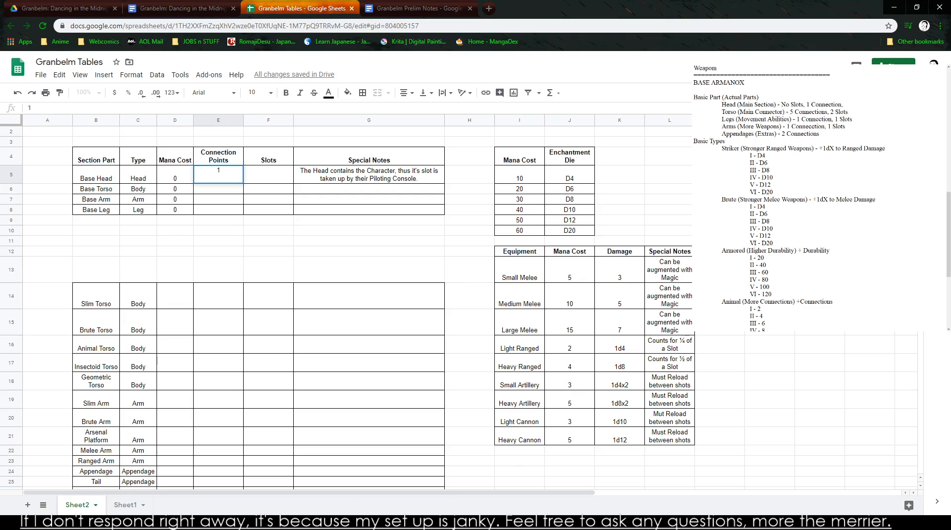
{"action": "left_click", "coordinate": [700, 181]}
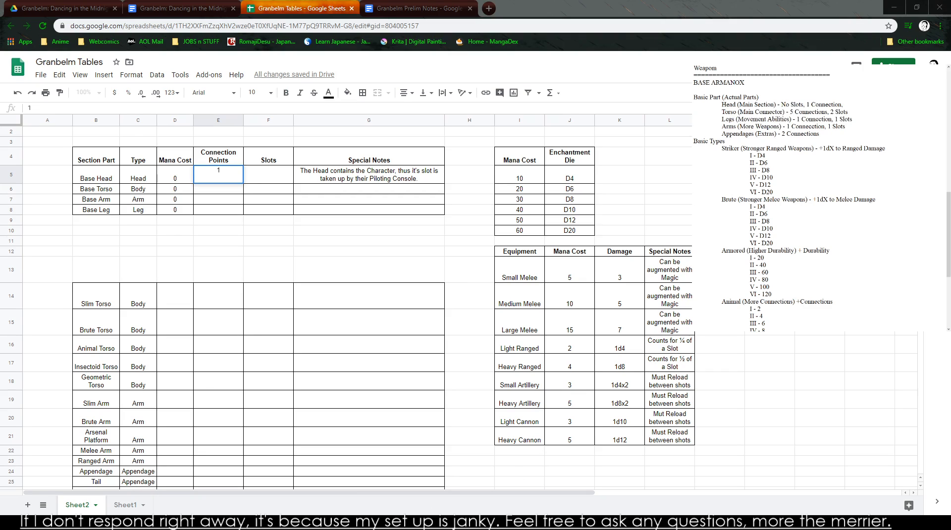
{"action": "left_click", "coordinate": [218, 189]}
{"action": "type", "text": "5"}
{"action": "left_click", "coordinate": [346, 270]}
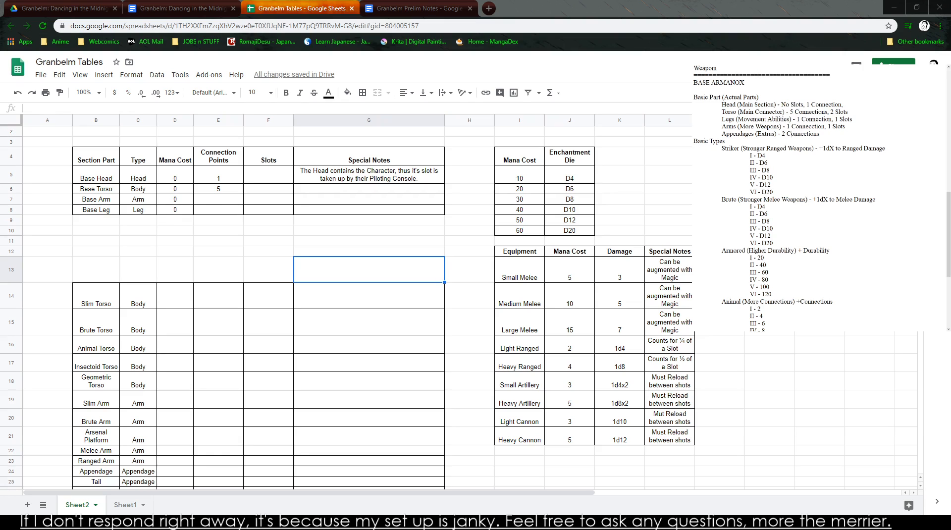
{"action": "left_click", "coordinate": [217, 199]}
{"action": "type", "text": "1"}
{"action": "left_click", "coordinate": [220, 210]}
{"action": "type", "text": "1"}
{"action": "left_click", "coordinate": [268, 270]}
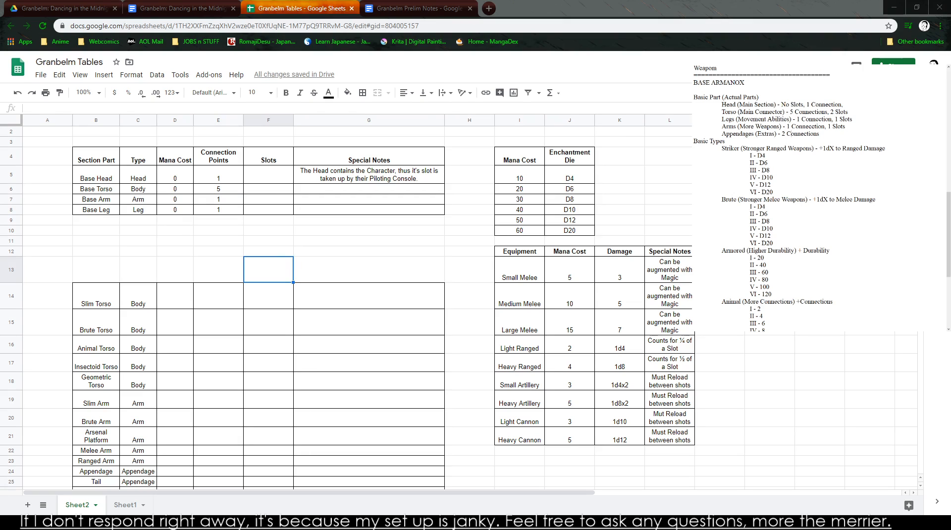
- Set the Slots to 0 for Base Head, 2 for Base Torso, and 1 each for Base Arm and Base Leg
{"action": "left_click", "coordinate": [276, 179]}
{"action": "type", "text": "0"}
{"action": "key", "text": "Return"}
{"action": "type", "text": "2"}
{"action": "key", "text": "Return"}
{"action": "type", "text": "1"}
{"action": "key", "text": "Return"}
{"action": "type", "text": "1"}
{"action": "key", "text": "Return"}
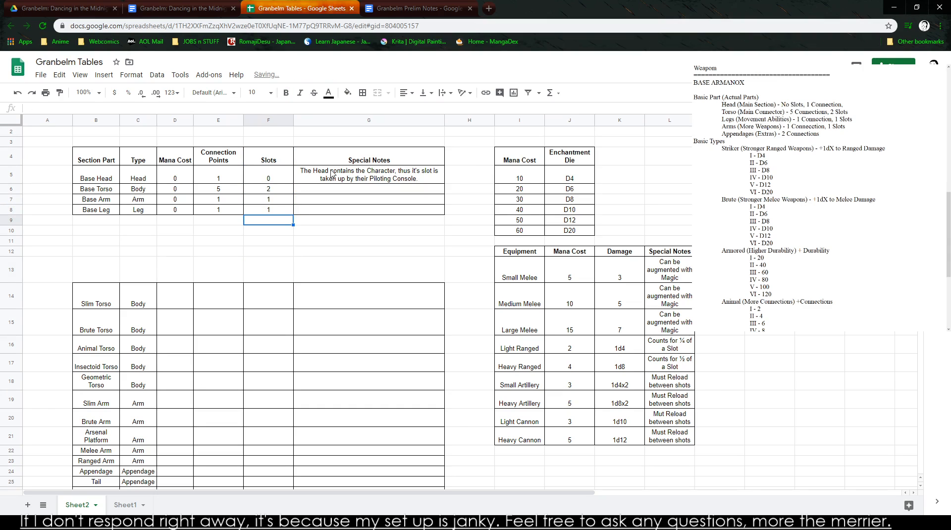
{"action": "left_click_drag", "start_coordinate": [70, 177], "coordinate": [237, 211]}
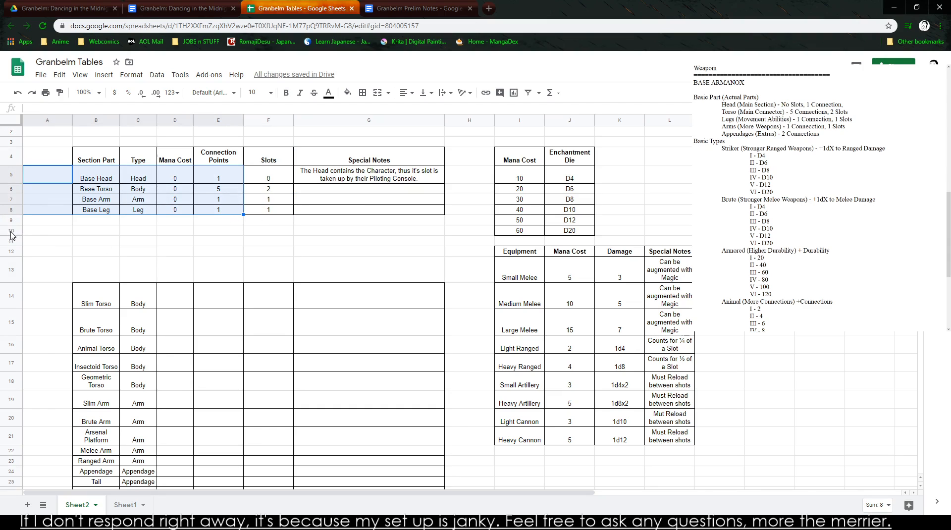
{"action": "left_click", "coordinate": [259, 234]}
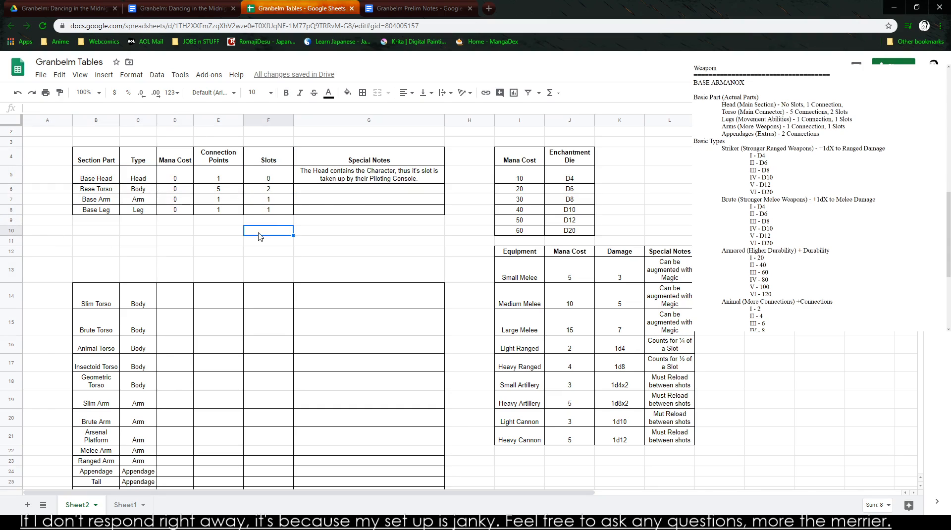
- Enter the Base Torso special note "Able to Attach Legs, Arms, and Additional Appendages"
{"action": "left_click", "coordinate": [350, 194]}
{"action": "key", "text": "Return"}
{"action": "type", "text": "Able to Attach Legs, Arms, and "}
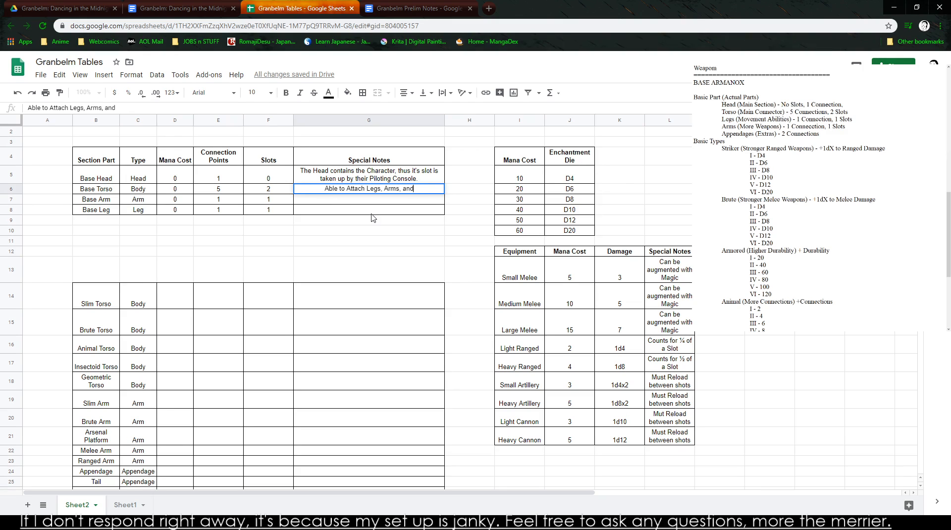
{"action": "type", "text": "Addit"}
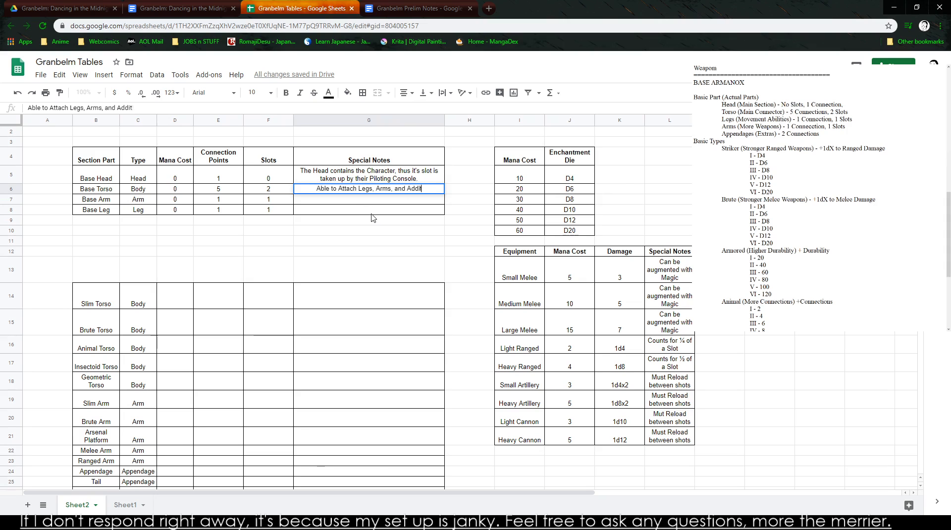
{"action": "type", "text": "ional Appendages"}
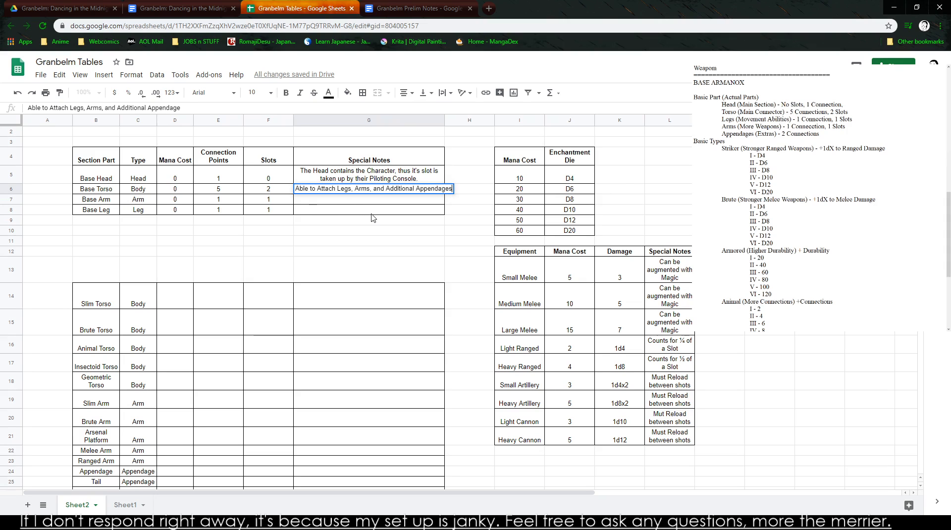
{"action": "key", "text": "Return"}
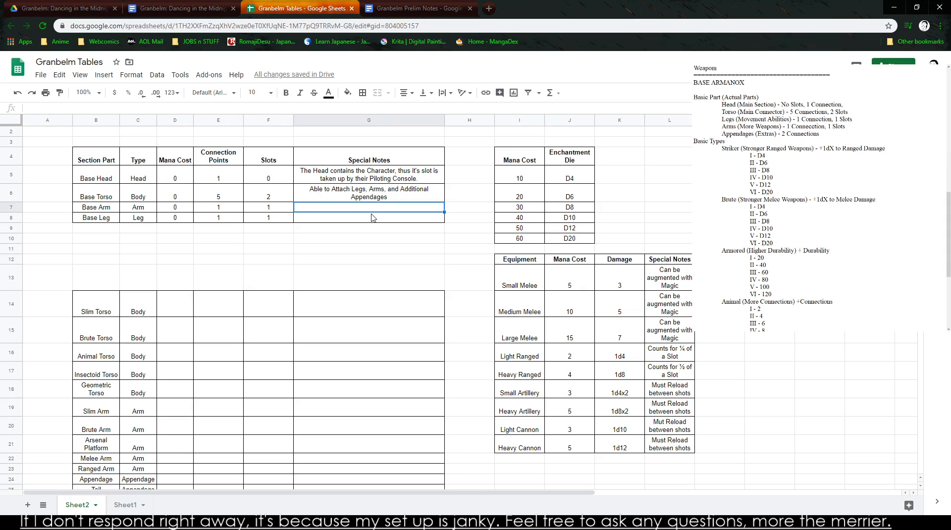
- Review the Basic Types list in the notes, from Striker through Geometric, with its tier values
{"action": "left_click", "coordinate": [94, 232]}
{"action": "left_click", "coordinate": [791, 134]}
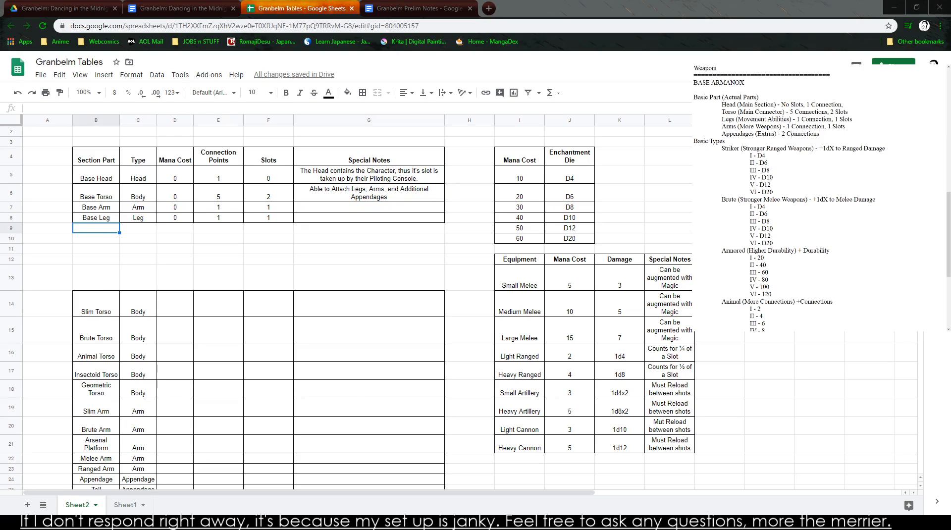
{"action": "left_click_drag", "start_coordinate": [750, 155], "coordinate": [793, 199]}
{"action": "left_click", "coordinate": [713, 141]}
{"action": "mouse_move", "coordinate": [694, 142]}
{"action": "left_mouse_down"}
{"action": "mouse_move", "coordinate": [766, 163]}
{"action": "mouse_move", "coordinate": [772, 185]}
{"action": "mouse_move", "coordinate": [693, 148]}
{"action": "left_mouse_up"}
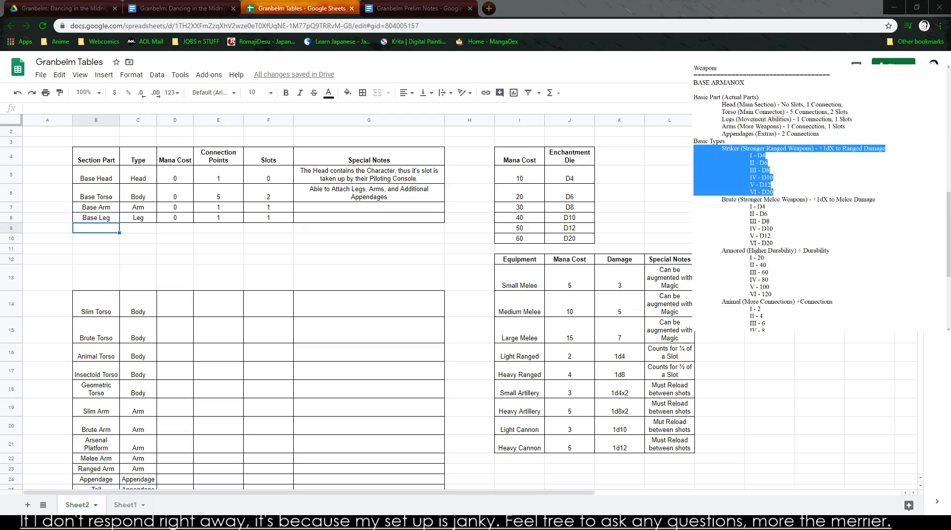
{"action": "scroll", "coordinate": [708, 152], "scroll_direction": "down", "scroll_amount": 2}
{"action": "scroll", "coordinate": [738, 174], "scroll_direction": "down", "scroll_amount": 2}
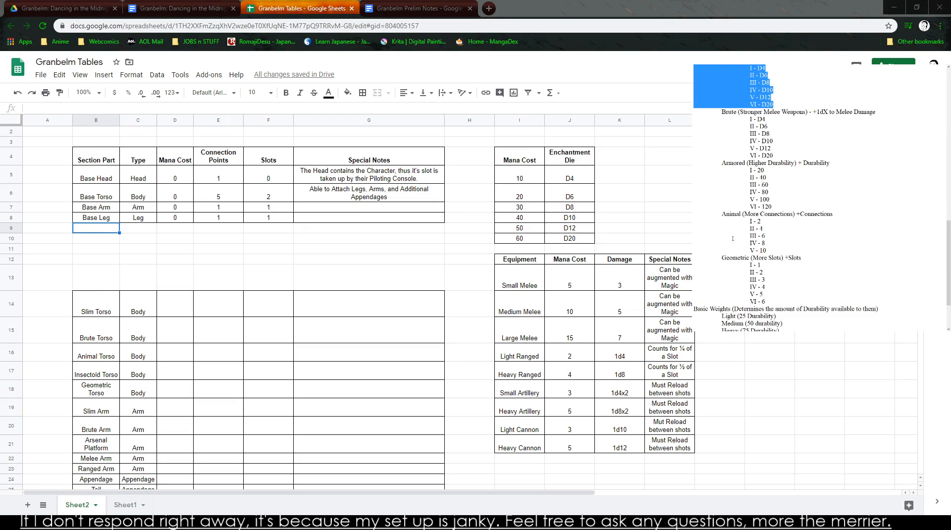
{"action": "scroll", "coordinate": [741, 258], "scroll_direction": "up", "scroll_amount": 2}
{"action": "left_click_drag", "start_coordinate": [695, 105], "coordinate": [826, 308]}
{"action": "scroll", "coordinate": [803, 232], "scroll_direction": "up", "scroll_amount": 2}
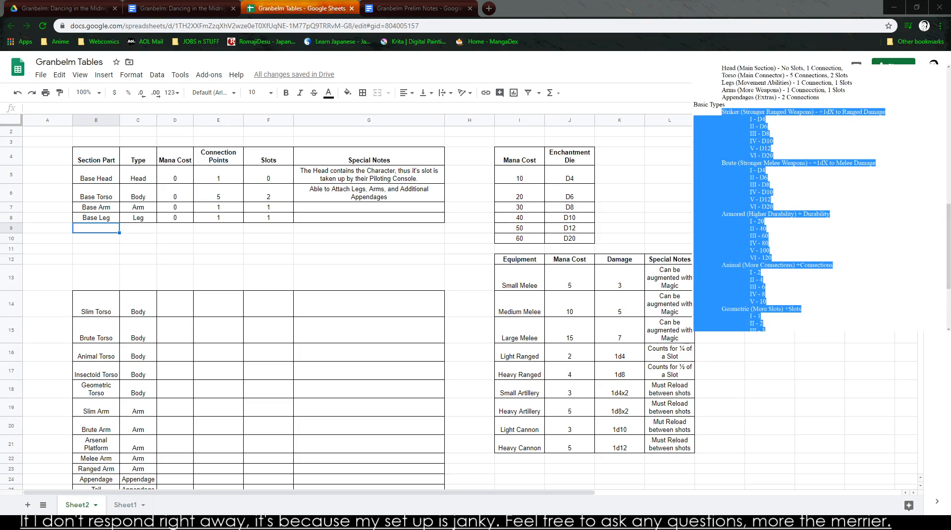
- Read the bonus of each Basic Type and the durability of each Basic Weight in the notes
{"action": "left_click", "coordinate": [779, 117]}
{"action": "left_click_drag", "start_coordinate": [722, 113], "coordinate": [886, 112]}
{"action": "left_click_drag", "start_coordinate": [722, 163], "coordinate": [905, 162]}
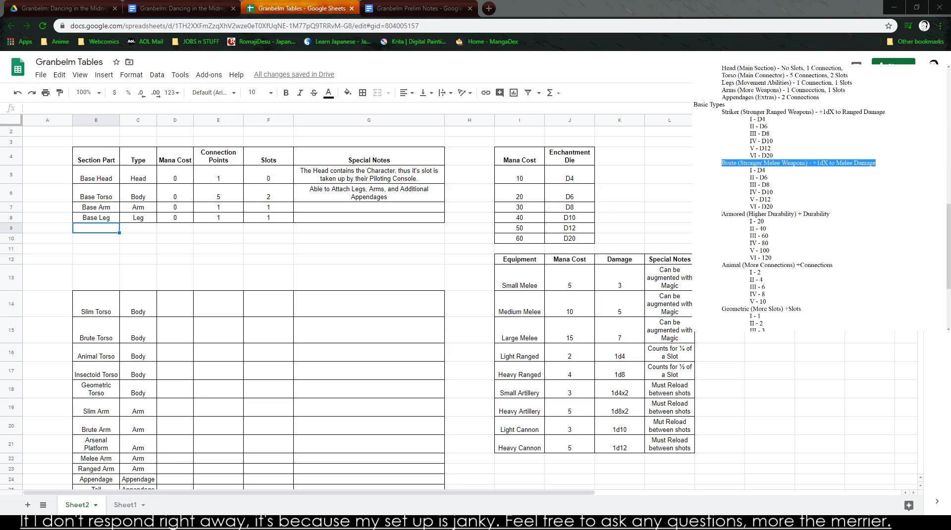
{"action": "left_click_drag", "start_coordinate": [722, 214], "coordinate": [828, 214]}
{"action": "scroll", "coordinate": [773, 214], "scroll_direction": "down", "scroll_amount": 3}
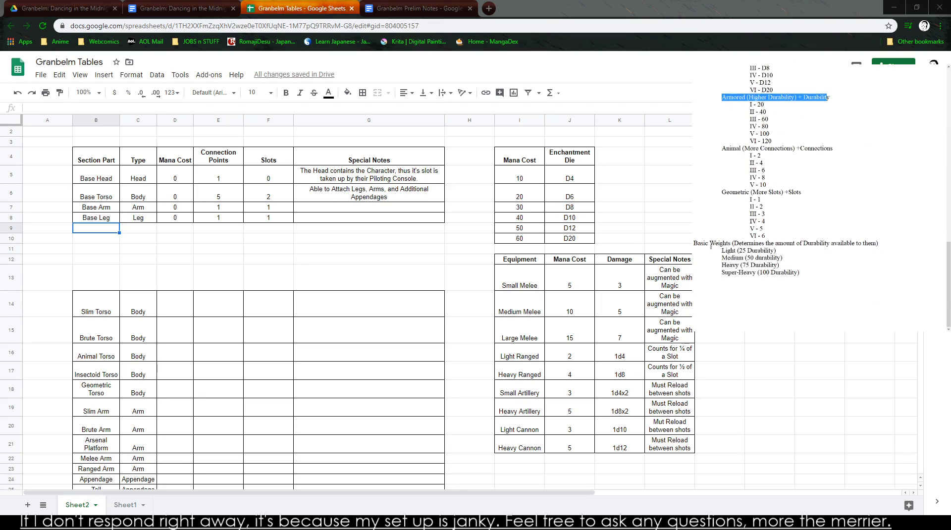
{"action": "left_click_drag", "start_coordinate": [720, 251], "coordinate": [799, 273]}
{"action": "left_click", "coordinate": [824, 271]}
{"action": "scroll", "coordinate": [763, 216], "scroll_direction": "up", "scroll_amount": 1}
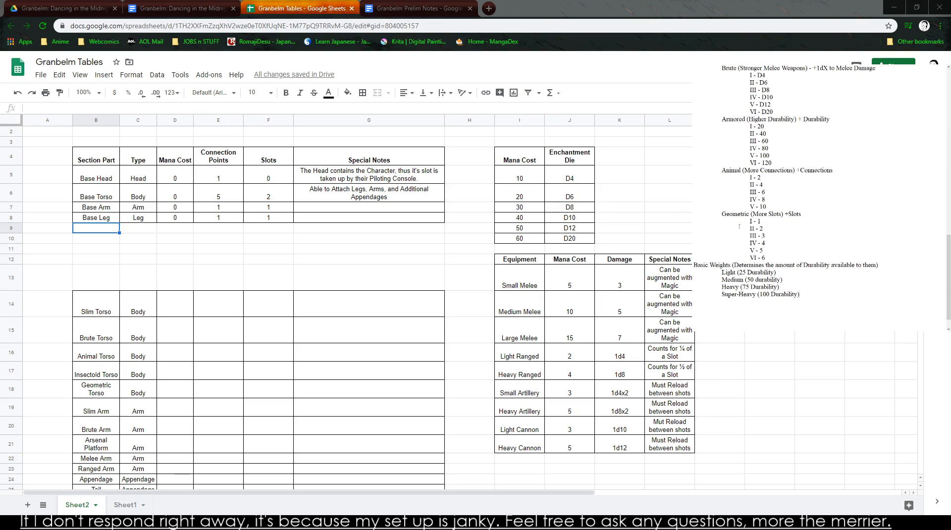
{"action": "left_click_drag", "start_coordinate": [722, 170], "coordinate": [861, 169]}
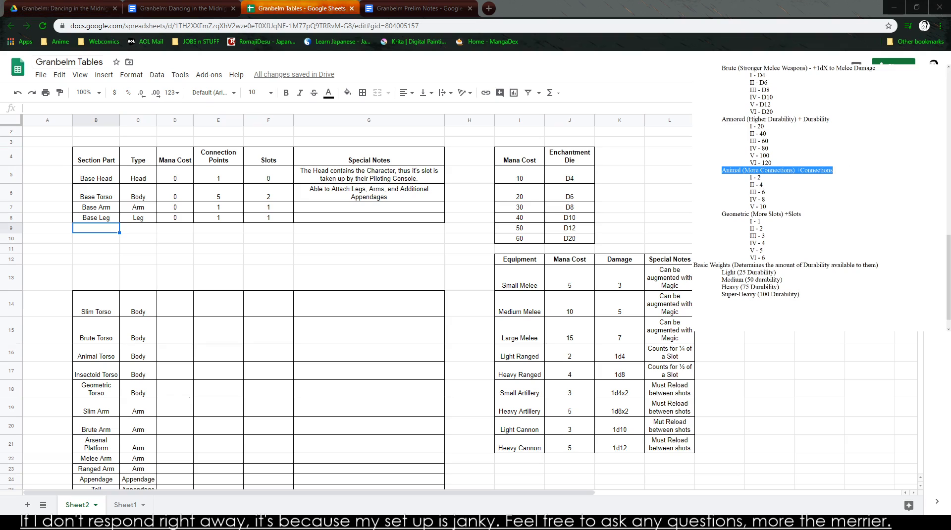
{"action": "left_click", "coordinate": [812, 213]}
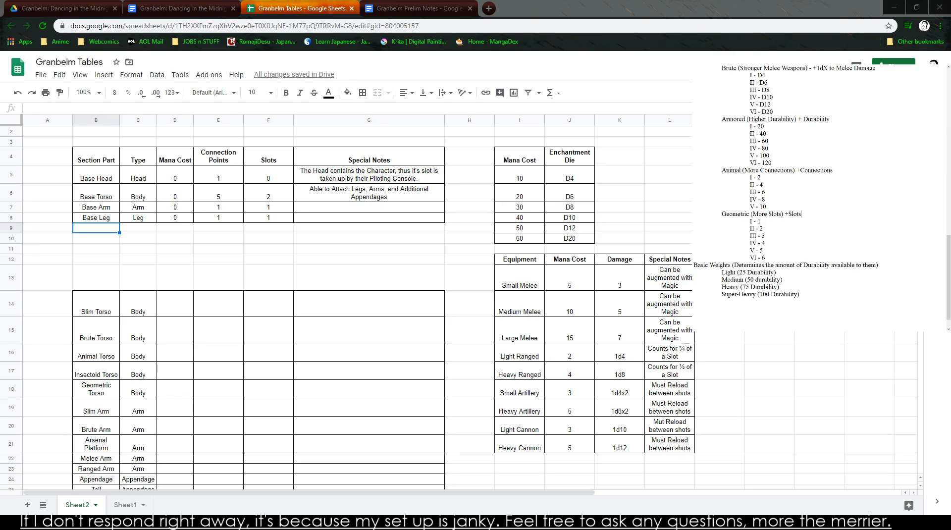
- Move the section part rows from Slim Torso through Tread down four rows to start at row 18
{"action": "left_click", "coordinate": [112, 278]}
{"action": "scroll", "coordinate": [141, 286], "scroll_direction": "down", "scroll_amount": 1}
{"action": "left_click_drag", "start_coordinate": [74, 286], "coordinate": [99, 332]}
{"action": "left_click_drag", "start_coordinate": [158, 358], "coordinate": [379, 426]}
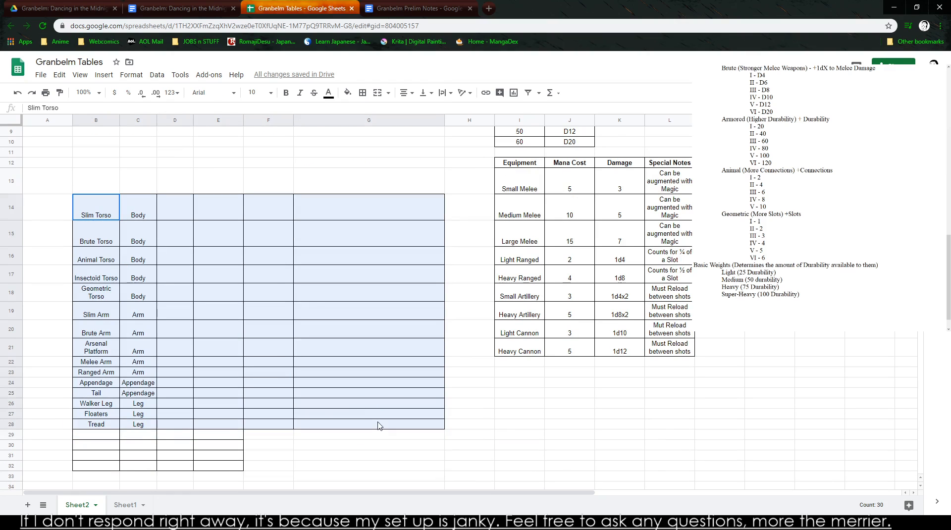
{"action": "left_click_drag", "start_coordinate": [206, 194], "coordinate": [216, 285]}
{"action": "left_click_drag", "start_coordinate": [188, 234], "coordinate": [188, 234]}
{"action": "left_click", "coordinate": [175, 180]}
{"action": "scroll", "coordinate": [164, 233], "scroll_direction": "up", "scroll_amount": 3}
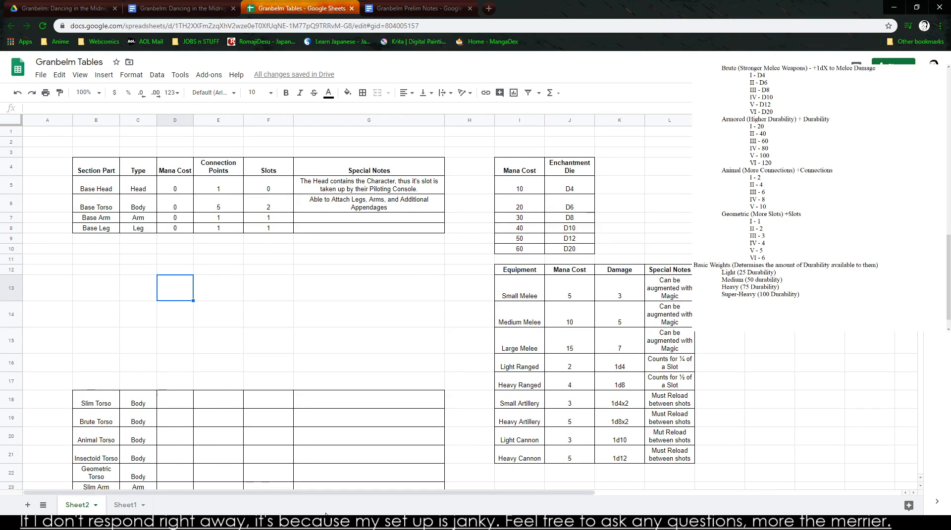
{"action": "left_click", "coordinate": [314, 523]}
{"action": "scroll", "coordinate": [802, 201], "scroll_direction": "up", "scroll_amount": 3}
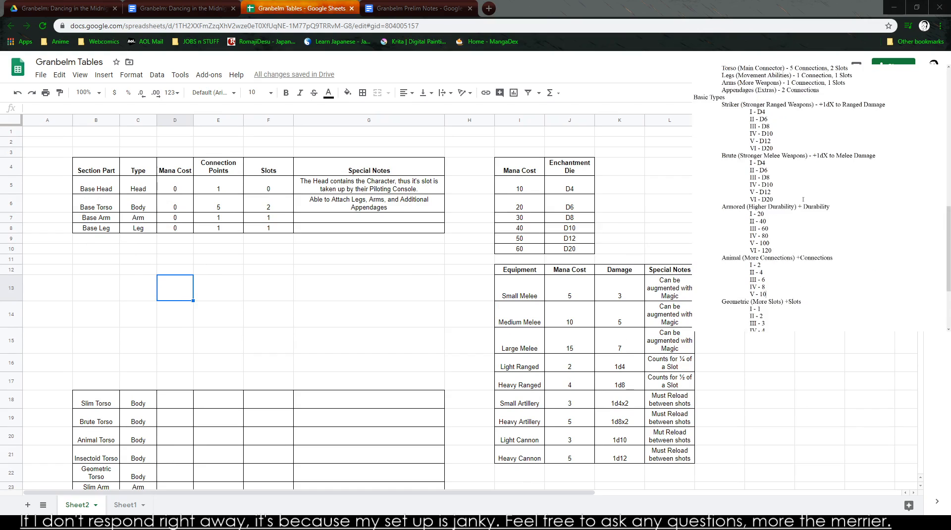
{"action": "scroll", "coordinate": [803, 199], "scroll_direction": "up", "scroll_amount": 1}
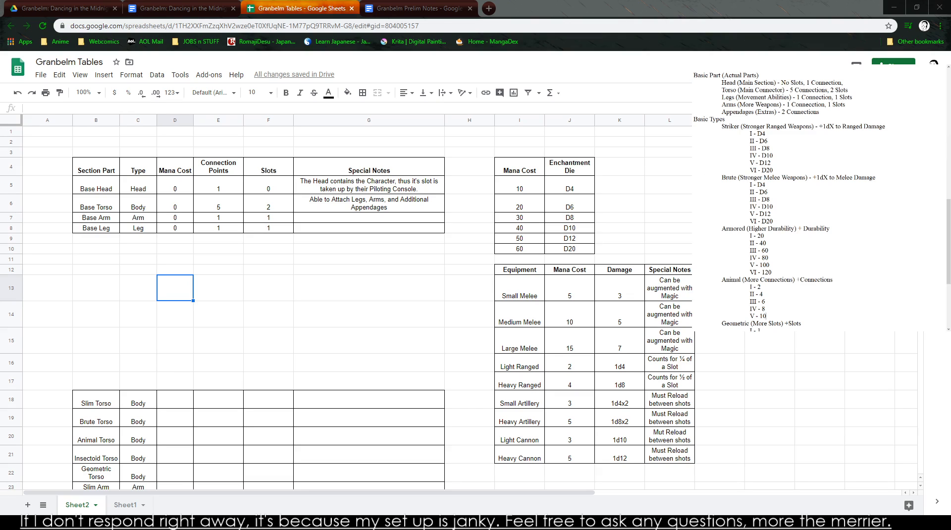
{"action": "key", "text": "Up"}
{"action": "key", "text": "Up"}
{"action": "key", "text": "Up"}
{"action": "key", "text": "Up"}
{"action": "key", "text": "Left"}
{"action": "key", "text": "Left"}
{"action": "type", "text": "Strike"}
{"action": "key", "text": "BackSpace"}
{"action": "key", "text": "BackSpace"}
{"action": "key", "text": "BackSpace"}
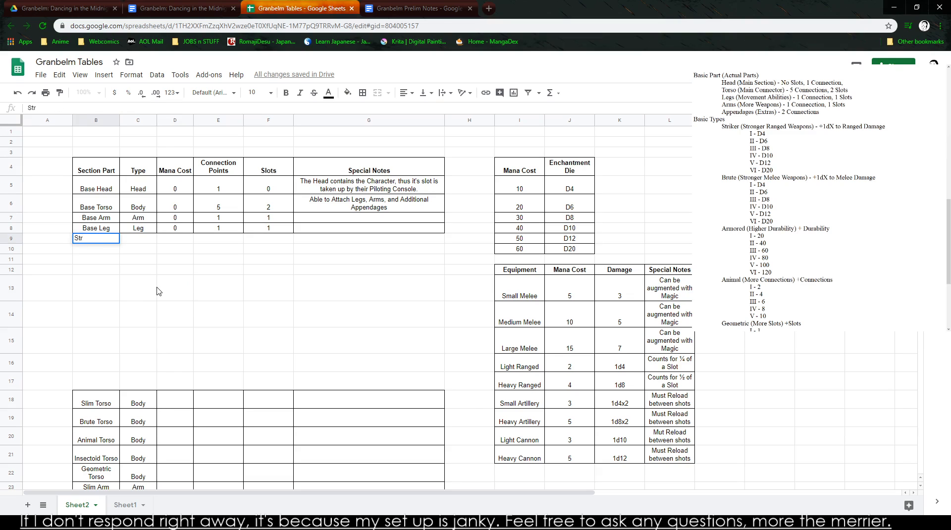
{"action": "key", "text": "BackSpace"}
{"action": "key", "text": "Escape"}
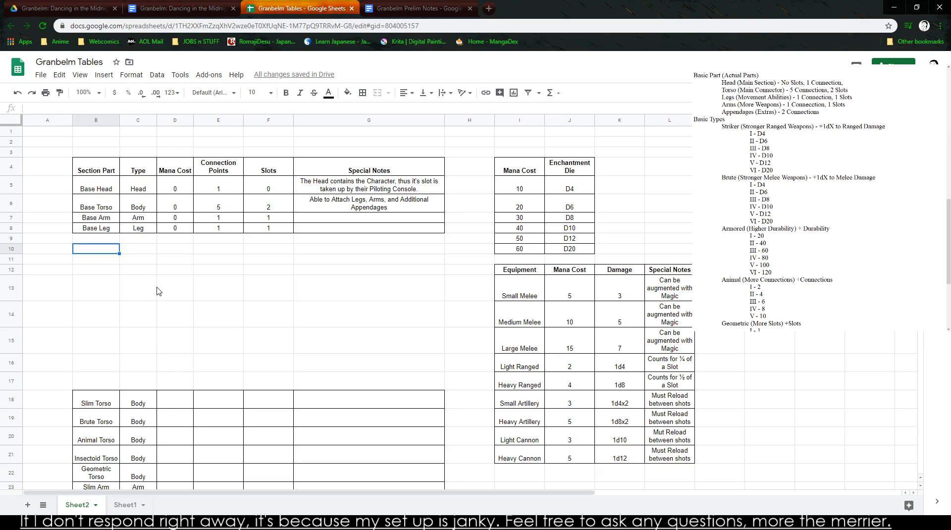
- Change the section part column heading in B4 to "Basic Section Parts"
{"action": "key", "text": "Up"}
{"action": "key", "text": "Up"}
{"action": "key", "text": "Up"}
{"action": "key", "text": "Up"}
{"action": "key", "text": "Up"}
{"action": "key", "text": "Up"}
{"action": "key", "text": "Down"}
{"action": "type", "text": "Basic Sectio"}
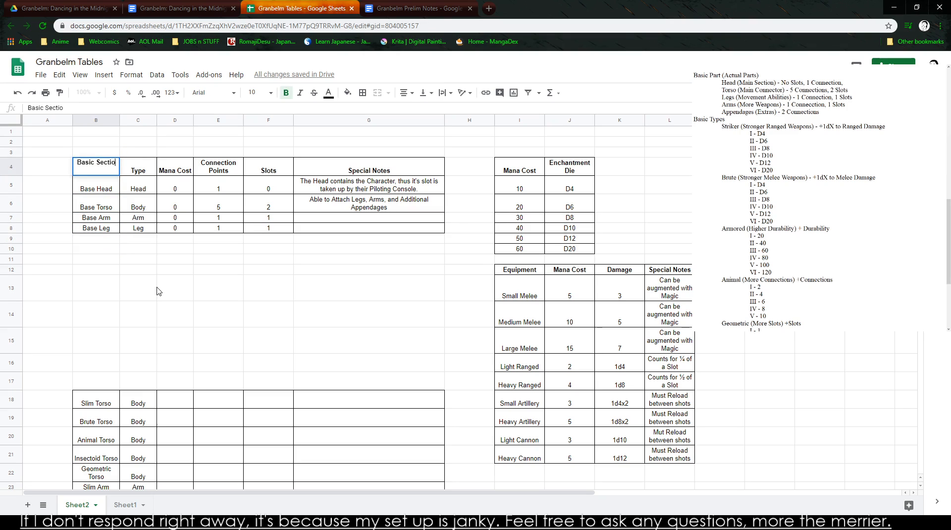
{"action": "type", "text": "n Parts"}
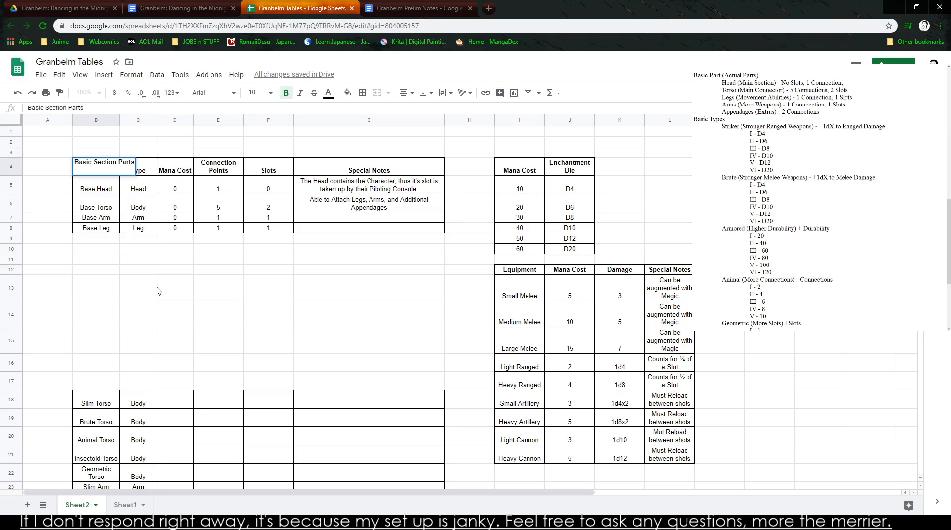
{"action": "left_click", "coordinate": [229, 262]}
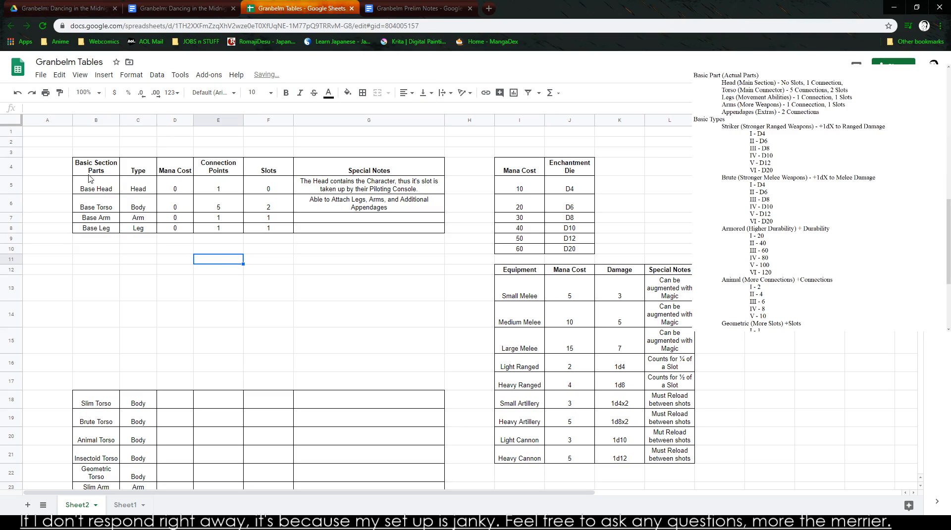
- Enter "Striker Variation" in B10 and "Striker I Head" in the cell below it
{"action": "left_click", "coordinate": [90, 242]}
{"action": "left_click", "coordinate": [89, 252]}
{"action": "type", "text": "Striker Variation"}
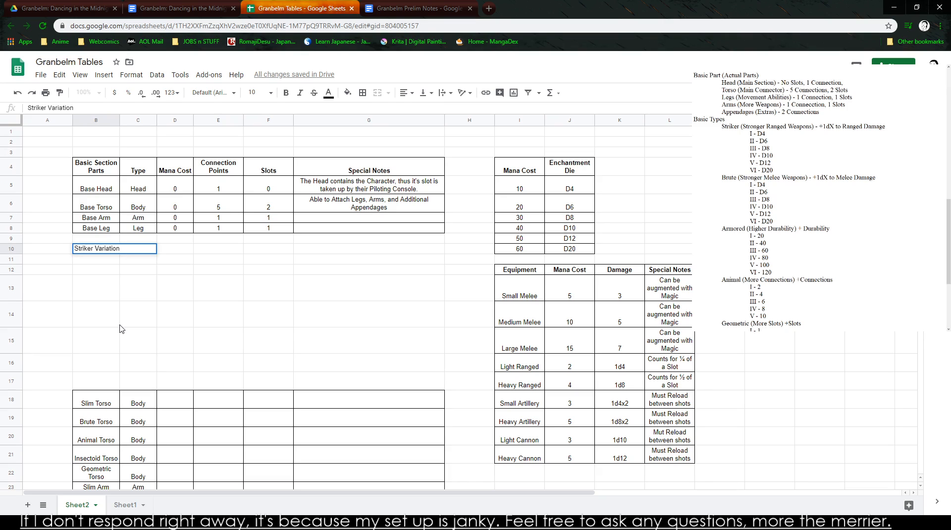
{"action": "key", "text": "Return"}
{"action": "type", "text": "Striker "}
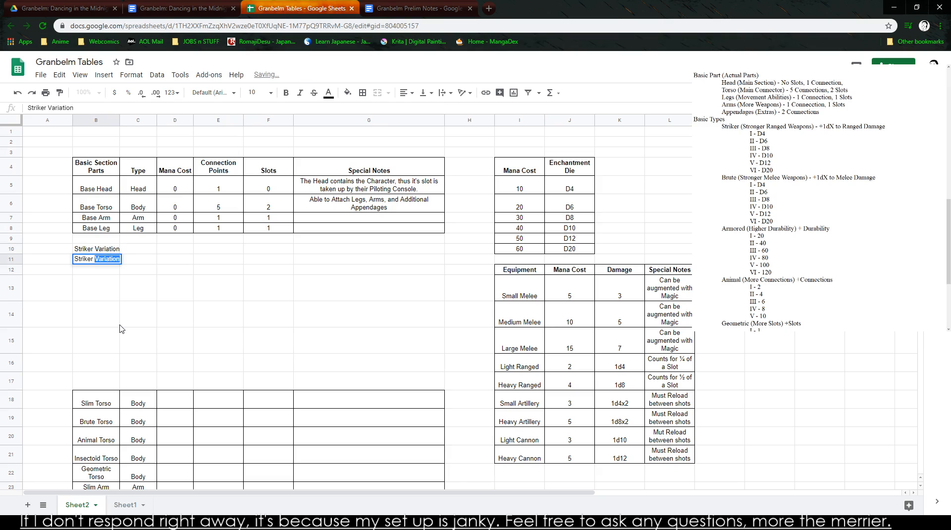
{"action": "type", "text": "Head"}
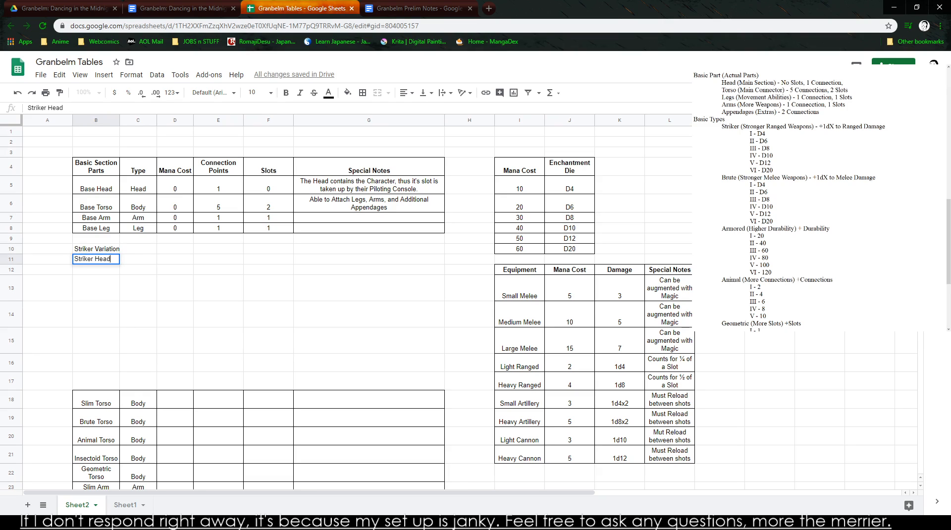
{"action": "left_click", "coordinate": [858, 230]}
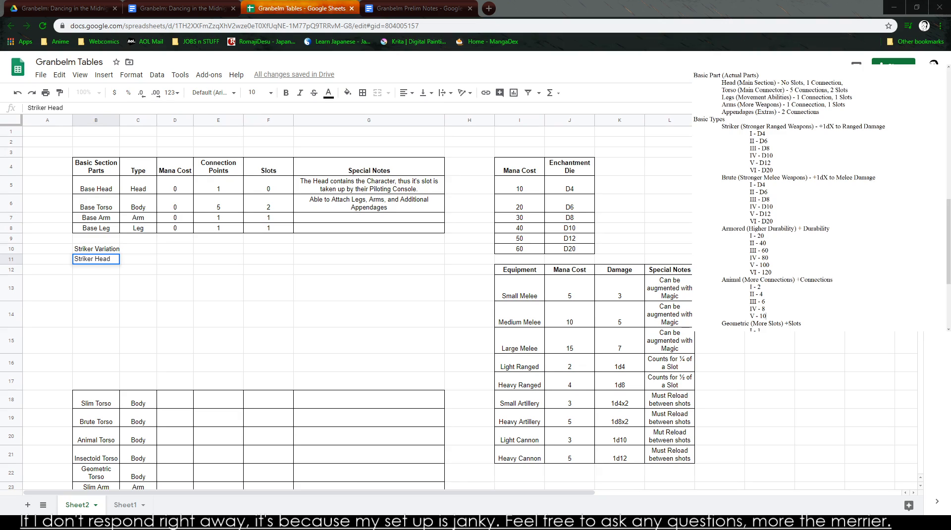
{"action": "left_click", "coordinate": [109, 259]}
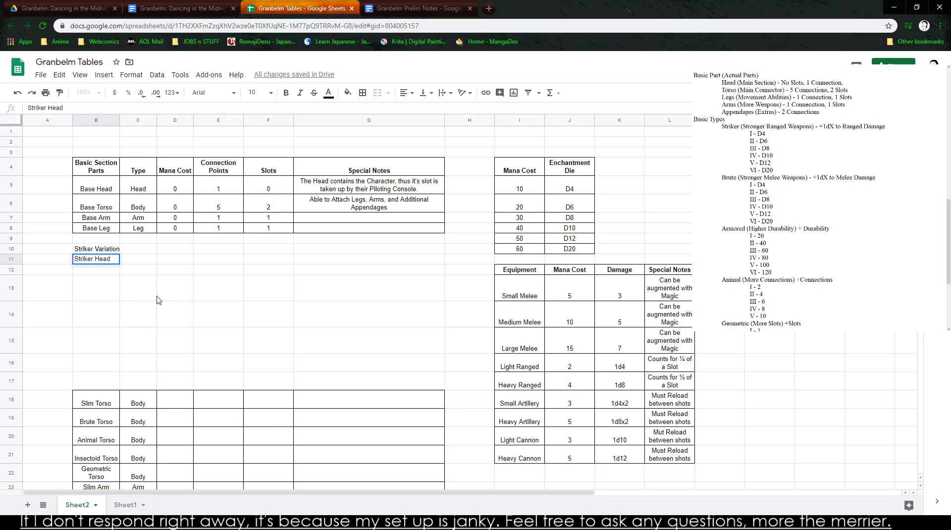
{"action": "type", "text": "I"}
- Copy the whole Basic Section Parts table with its header and paste it starting at B10
{"action": "left_click_drag", "start_coordinate": [102, 171], "coordinate": [353, 227]}
{"action": "key", "text": "ctrl+c"}
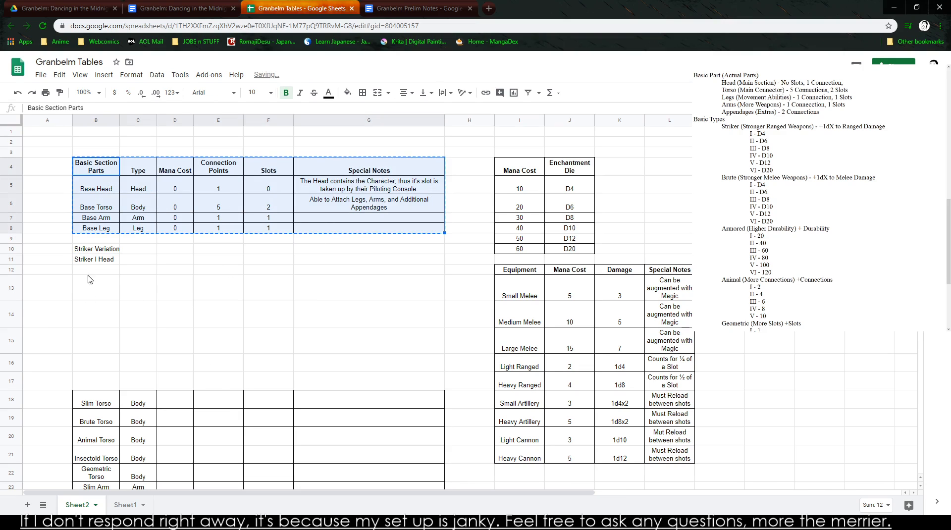
{"action": "left_click", "coordinate": [95, 249]}
{"action": "key", "text": "ctrl+v"}
- Rename the four parts in the copied table as Striker Head, Striker Head II, Striker Head III and Striker Head IV
{"action": "left_click", "coordinate": [94, 272]}
{"action": "type", "text": "Striker Head"}
{"action": "key", "text": "Return"}
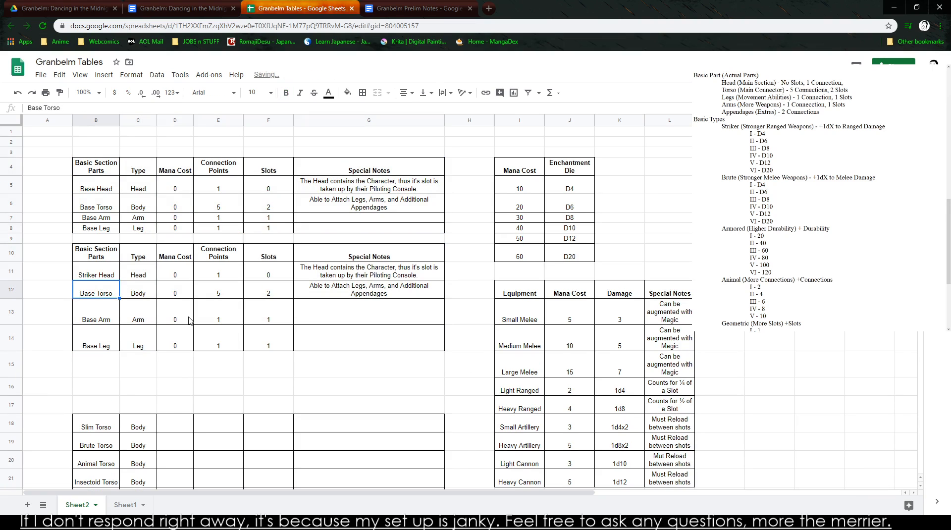
{"action": "type", "text": "Strik"}
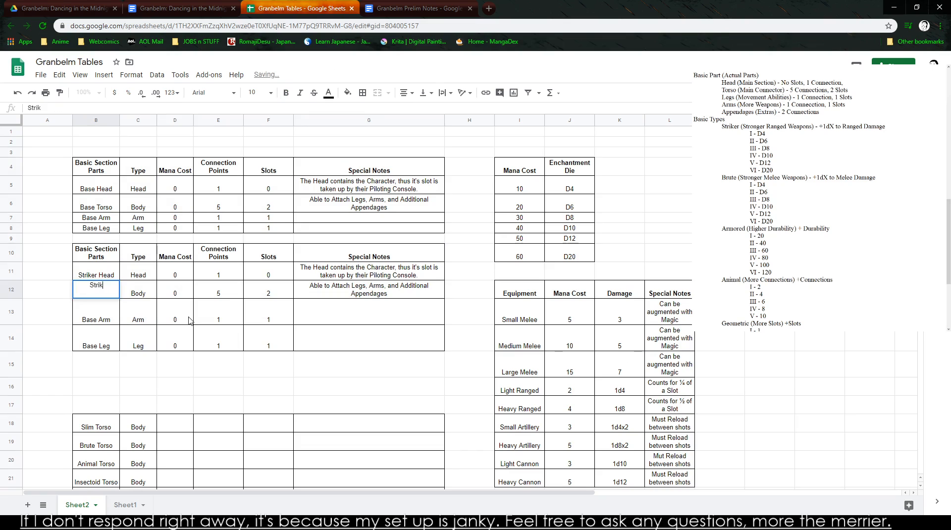
{"action": "type", "text": "er Head II"}
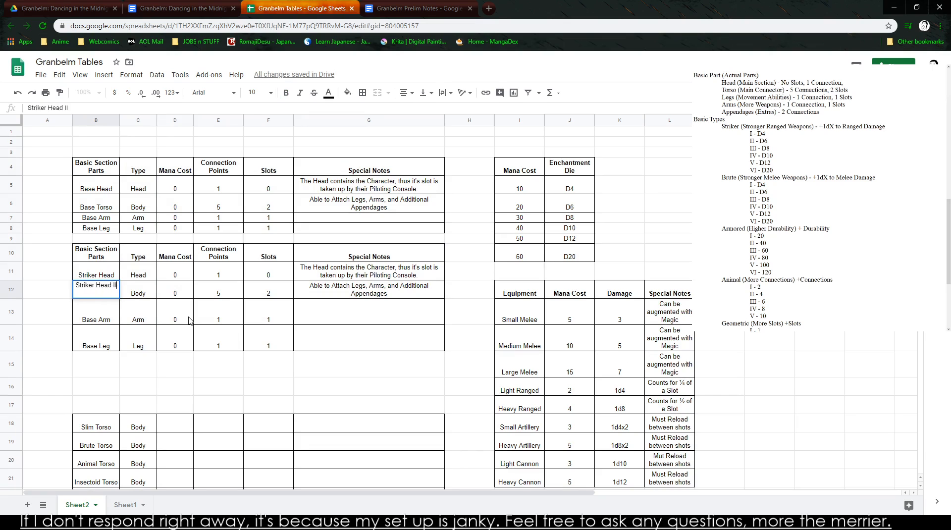
{"action": "key", "text": "Return"}
{"action": "type", "text": "Striker Head II"}
{"action": "key", "text": "Return"}
{"action": "type", "text": "Striker Head IV"}
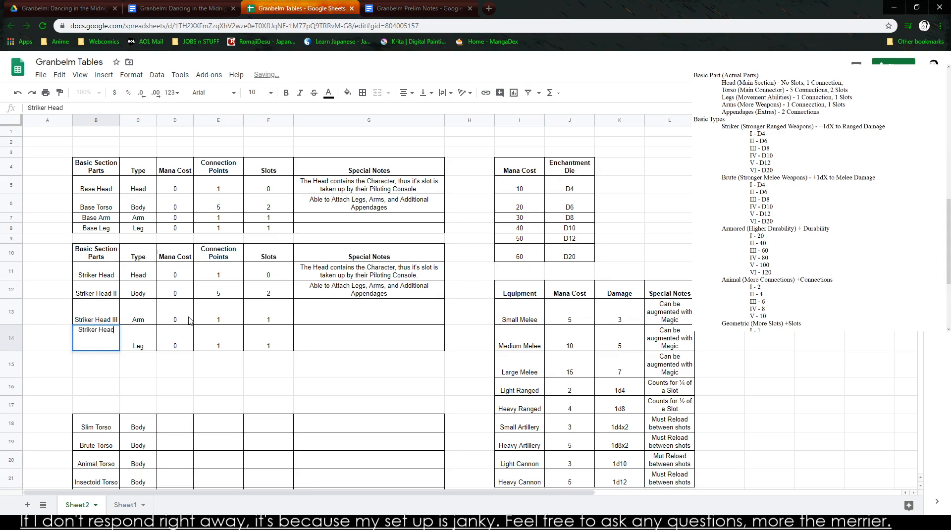
{"action": "key", "text": "Tab"}
{"action": "key", "text": "Tab"}
{"action": "key", "text": "Tab"}
{"action": "key", "text": "Tab"}
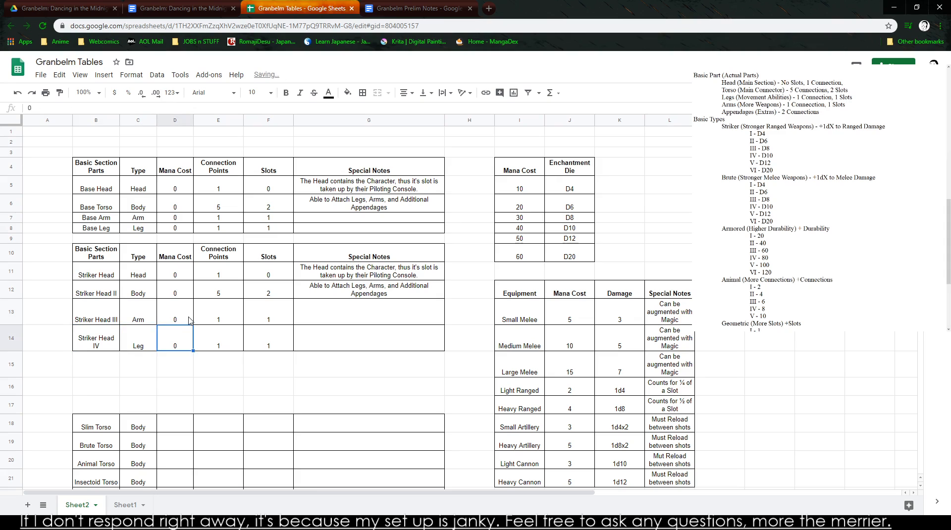
- Duplicate the Striker Head IV row into the two rows below and name them Striker Head V and Striker Head VI
{"action": "left_click_drag", "start_coordinate": [95, 345], "coordinate": [375, 347]}
{"action": "key", "text": "ctrl+c"}
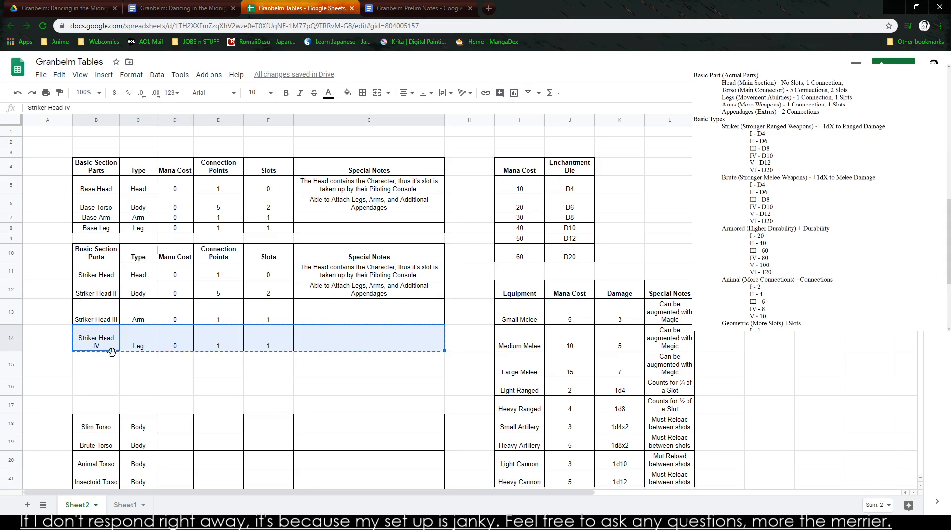
{"action": "left_click", "coordinate": [93, 372]}
{"action": "key", "text": "ctrl+v"}
{"action": "left_click", "coordinate": [109, 374]}
{"action": "type", "text": "St"}
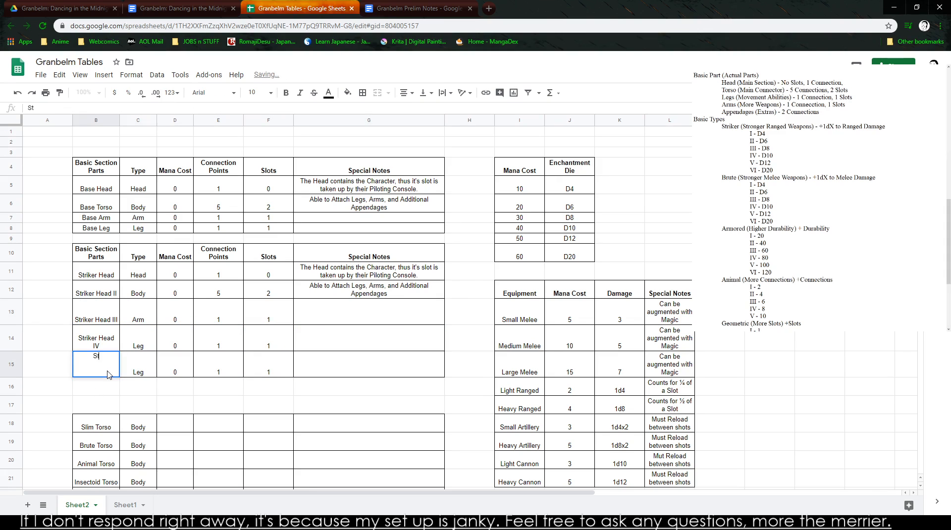
{"action": "type", "text": "riker Head V"}
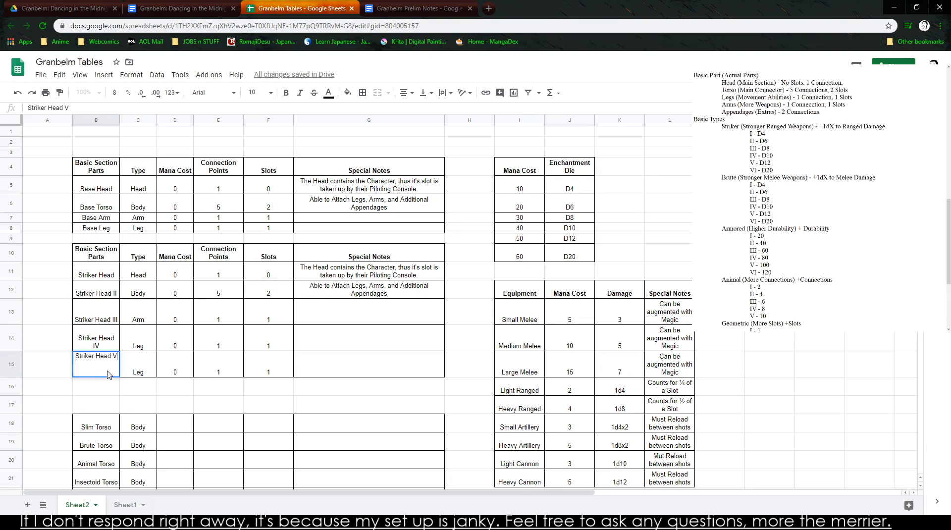
{"action": "key", "text": "Return"}
{"action": "key", "text": "ctrl+v"}
{"action": "type", "text": "St"}
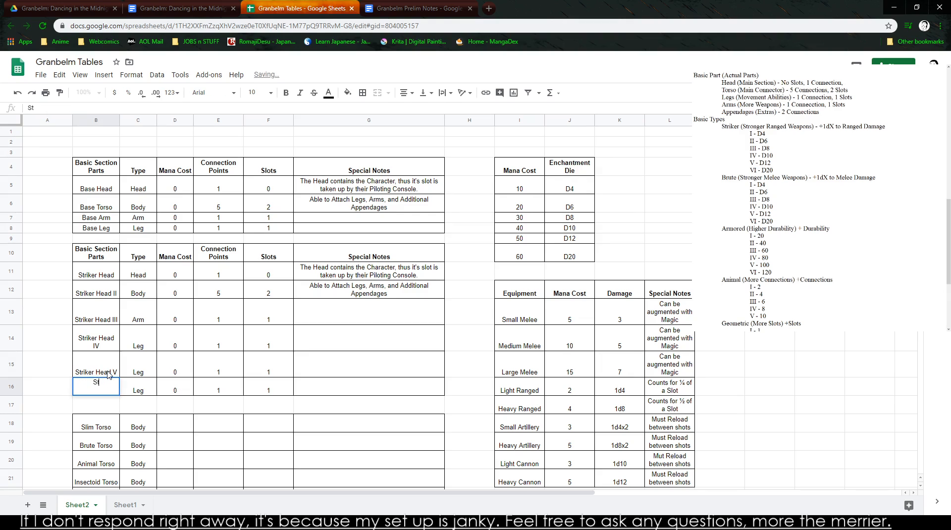
{"action": "type", "text": "riker Head VI"}
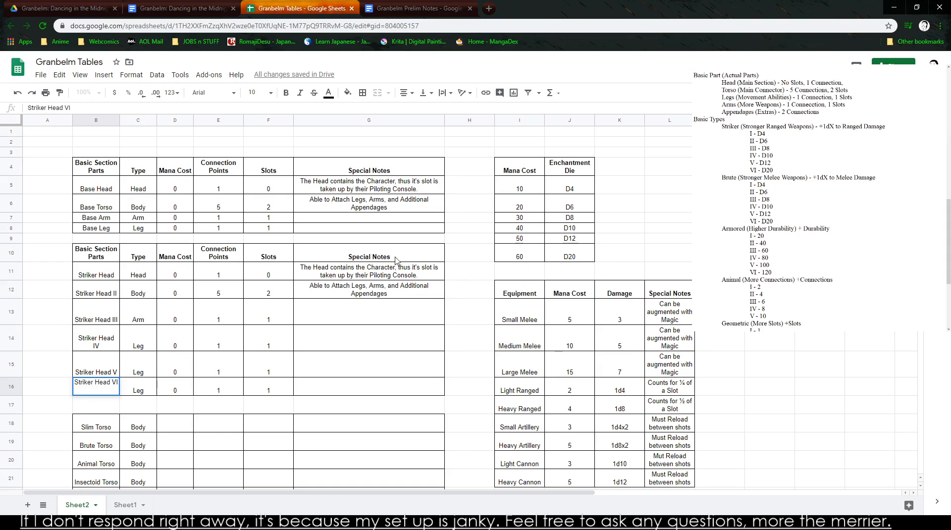
{"action": "left_click", "coordinate": [382, 280]}
- Fill the type Head down from Striker Head through Striker Head VI
{"action": "left_click", "coordinate": [395, 297]}
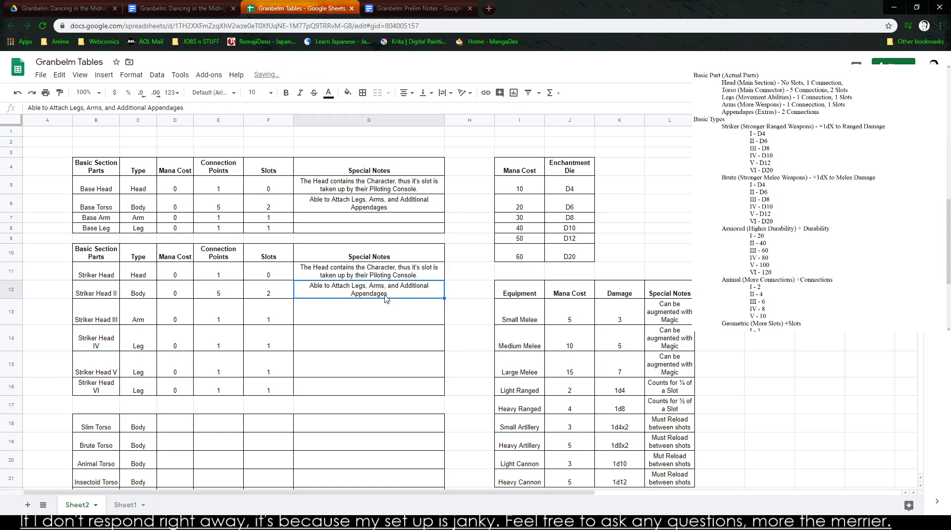
{"action": "left_click", "coordinate": [231, 277]}
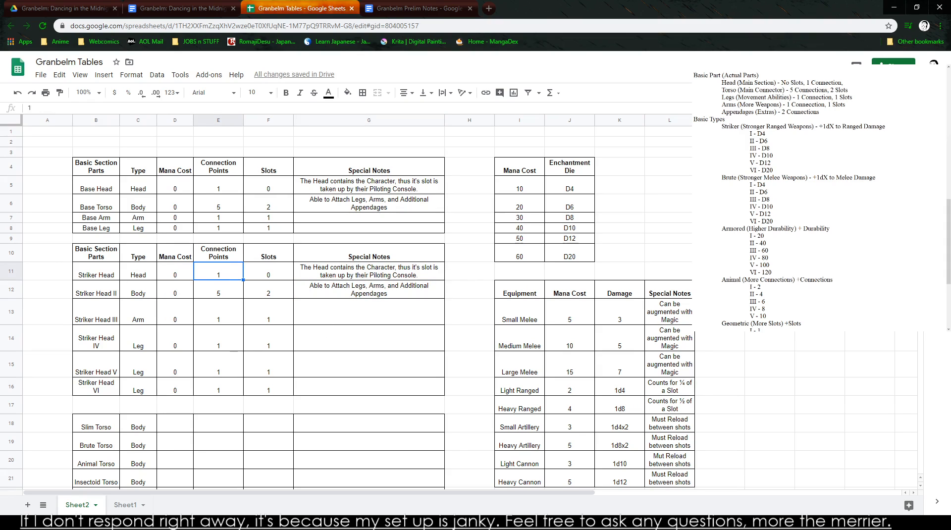
{"action": "left_click_drag", "start_coordinate": [820, 127], "coordinate": [887, 127]}
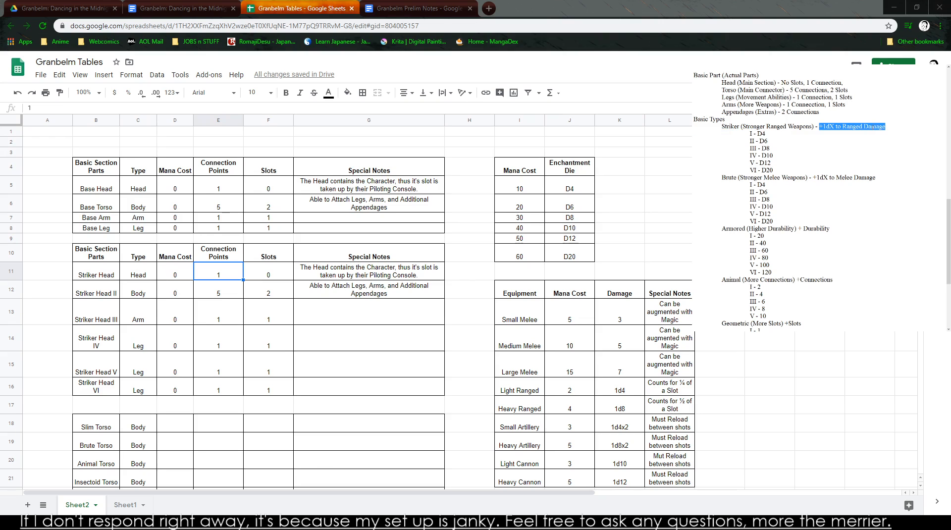
{"action": "left_click", "coordinate": [141, 274]}
{"action": "left_click_drag", "start_coordinate": [156, 280], "coordinate": [137, 392]}
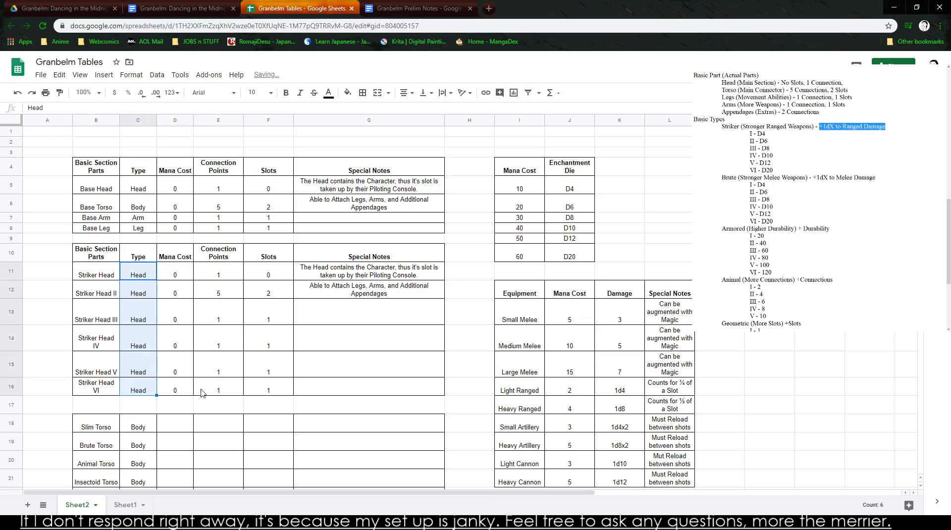
- Move the old part rows from Slim Torso through Tread beyond the equipment table, starting at N12
{"action": "left_click", "coordinate": [176, 405]}
{"action": "scroll", "coordinate": [183, 404], "scroll_direction": "down", "scroll_amount": 3}
{"action": "left_click_drag", "start_coordinate": [85, 298], "coordinate": [399, 357]}
{"action": "scroll", "coordinate": [398, 357], "scroll_direction": "up", "scroll_amount": 3}
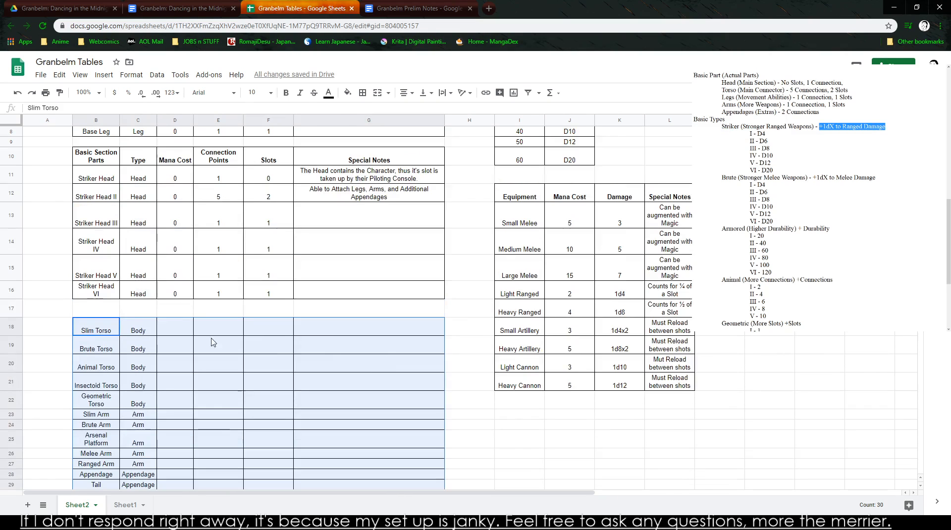
{"action": "left_click_drag", "start_coordinate": [220, 317], "coordinate": [873, 193]}
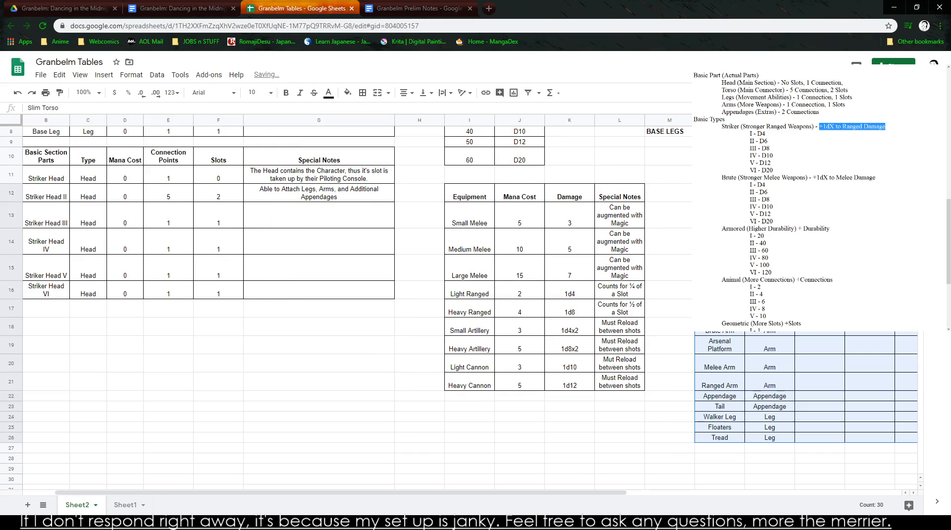
- Copy the six Striker Head rows without the header and paste them starting at B18
{"action": "left_click", "coordinate": [385, 350]}
{"action": "key", "text": "Left"}
{"action": "key", "text": "Up"}
{"action": "key", "text": "Left"}
{"action": "key", "text": "Up"}
{"action": "key", "text": "Up"}
{"action": "key", "text": "Up"}
{"action": "key", "text": "Up"}
{"action": "key", "text": "Up"}
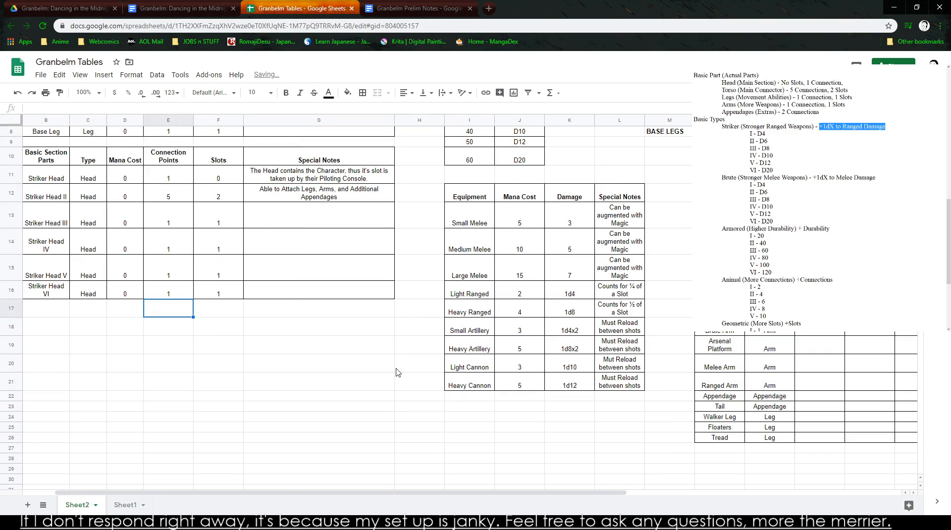
{"action": "key", "text": "Left"}
{"action": "key", "text": "Left"}
{"action": "key", "text": "Left"}
{"action": "key", "text": "Left"}
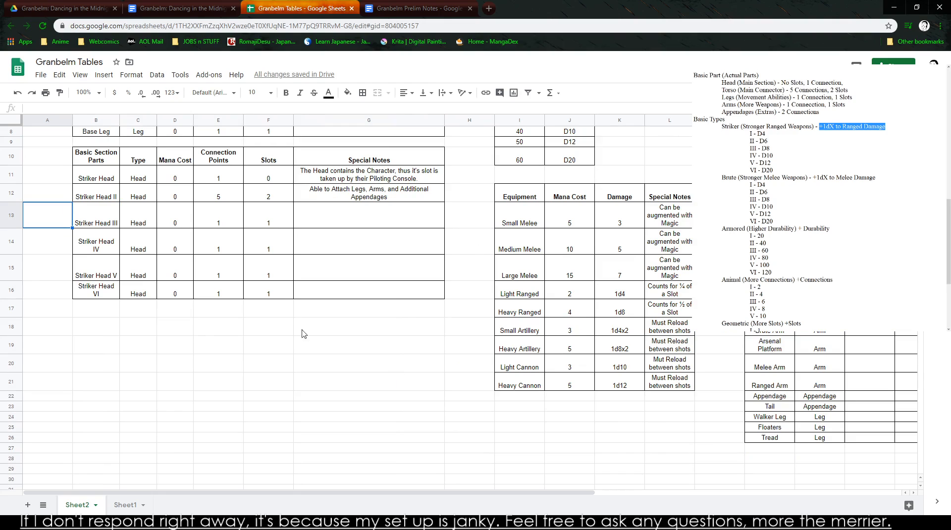
{"action": "left_click_drag", "start_coordinate": [96, 176], "coordinate": [392, 295]}
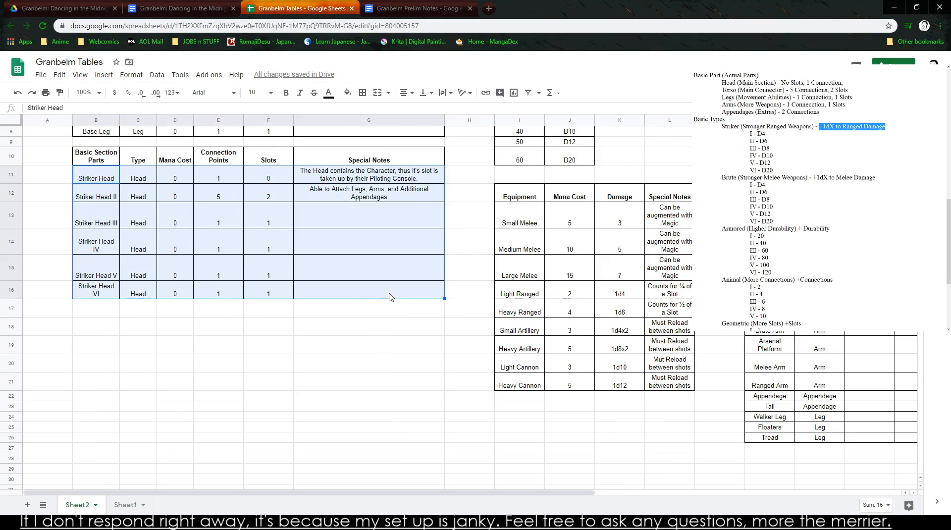
{"action": "left_click", "coordinate": [93, 331]}
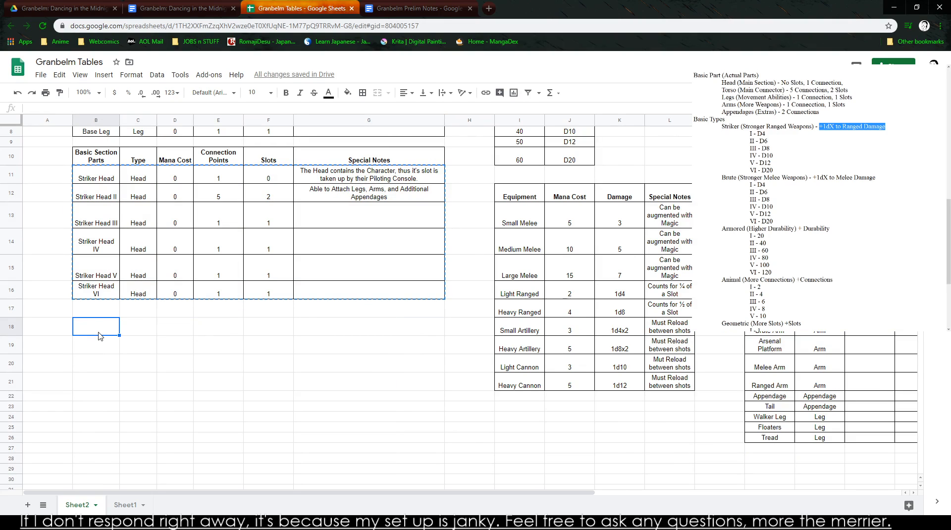
{"action": "key", "text": "ctrl+v"}
- Paste two more copies of the six Striker Head rows starting at B25 and B32
{"action": "left_click", "coordinate": [97, 436]}
{"action": "key", "text": "ctrl+v"}
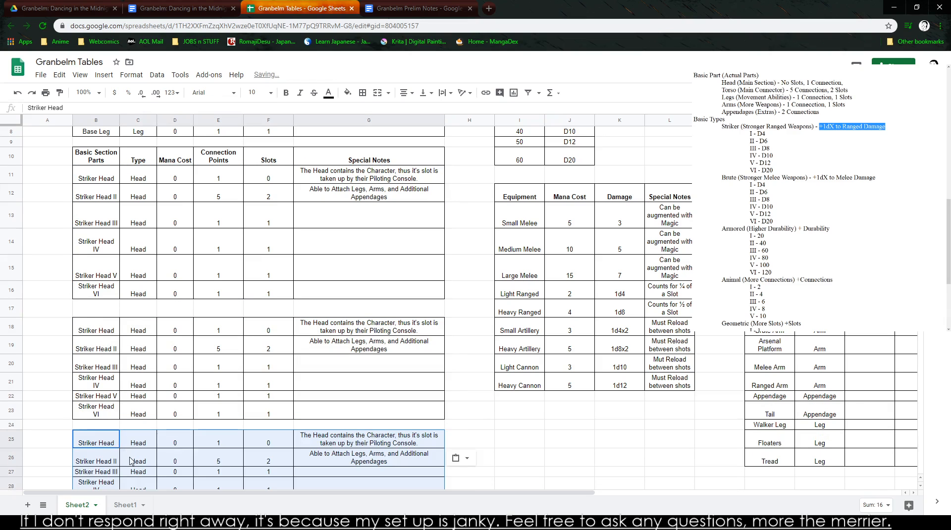
{"action": "scroll", "coordinate": [118, 432], "scroll_direction": "down", "scroll_amount": 3}
{"action": "left_click", "coordinate": [98, 440]}
{"action": "key", "text": "ctrl+v"}
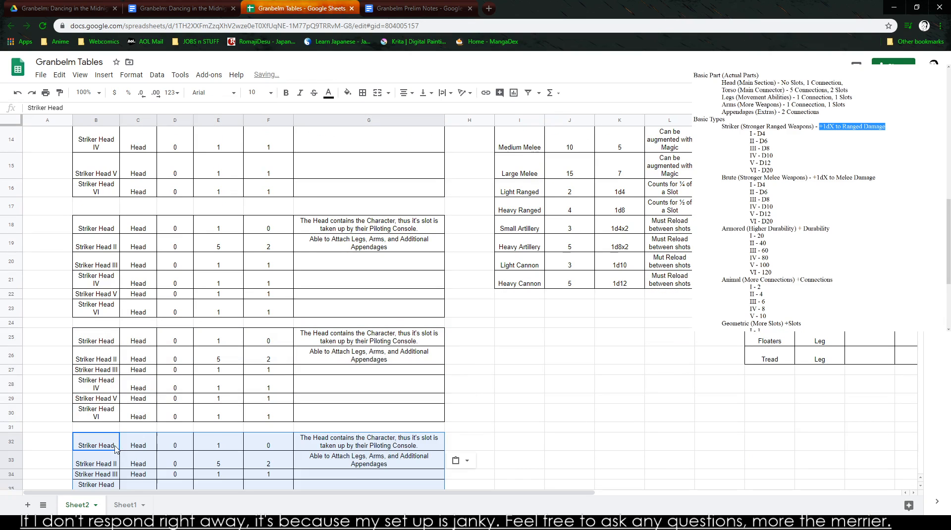
- Rename the first Striker Head part in B11 as Striker Head I
{"action": "scroll", "coordinate": [167, 420], "scroll_direction": "up", "scroll_amount": 1}
{"action": "scroll", "coordinate": [165, 412], "scroll_direction": "up", "scroll_amount": 3}
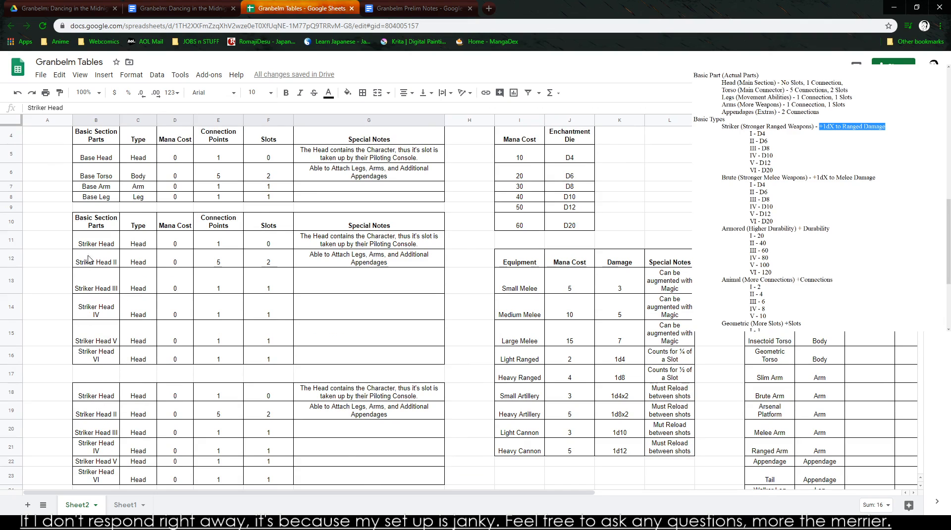
{"action": "double_click", "coordinate": [116, 247]}
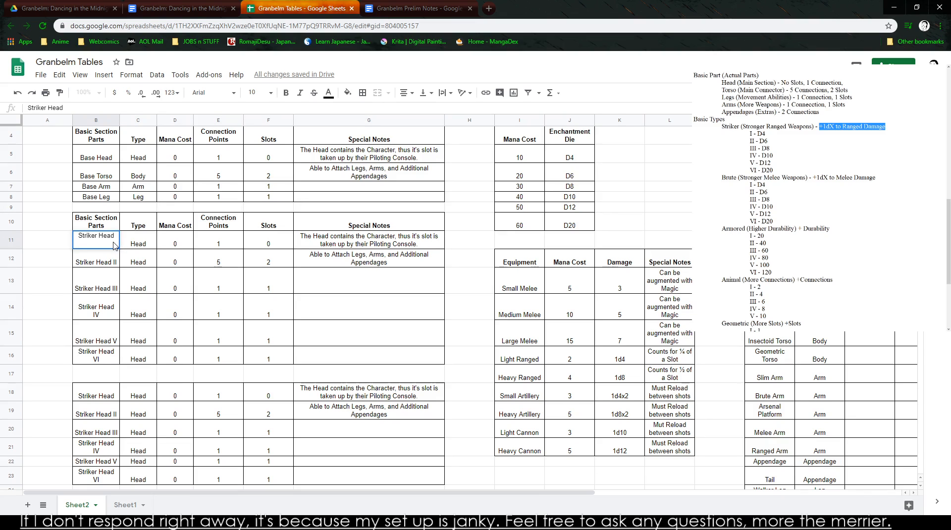
{"action": "type", "text": "I"}
{"action": "left_click", "coordinate": [307, 290]}
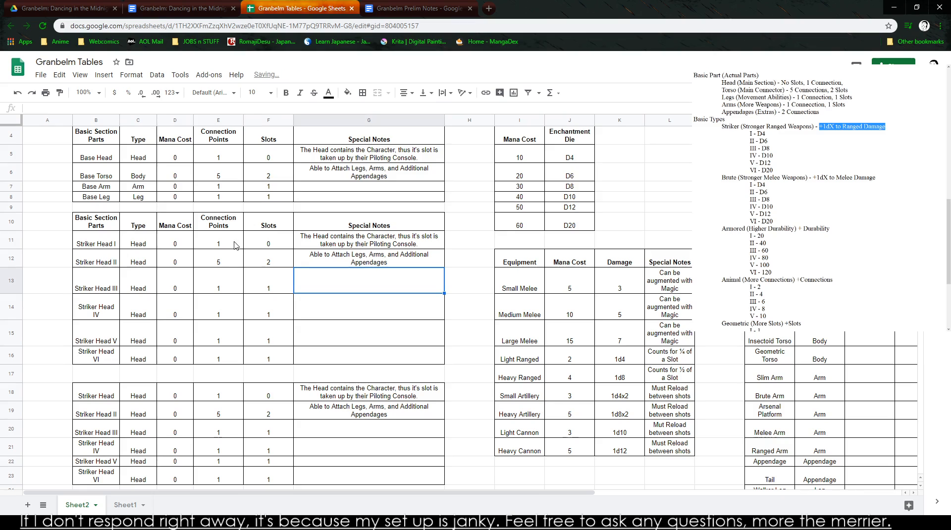
- Enter Mana Costs of 5 and 10 for Striker Head I and II and fill the series down to 30 for Striker Head VI
{"action": "left_click", "coordinate": [191, 248]}
{"action": "type", "text": "5"}
{"action": "left_click", "coordinate": [176, 264]}
{"action": "type", "text": "10"}
{"action": "left_click_drag", "start_coordinate": [186, 242], "coordinate": [193, 361]}
{"action": "left_click", "coordinate": [175, 373]}
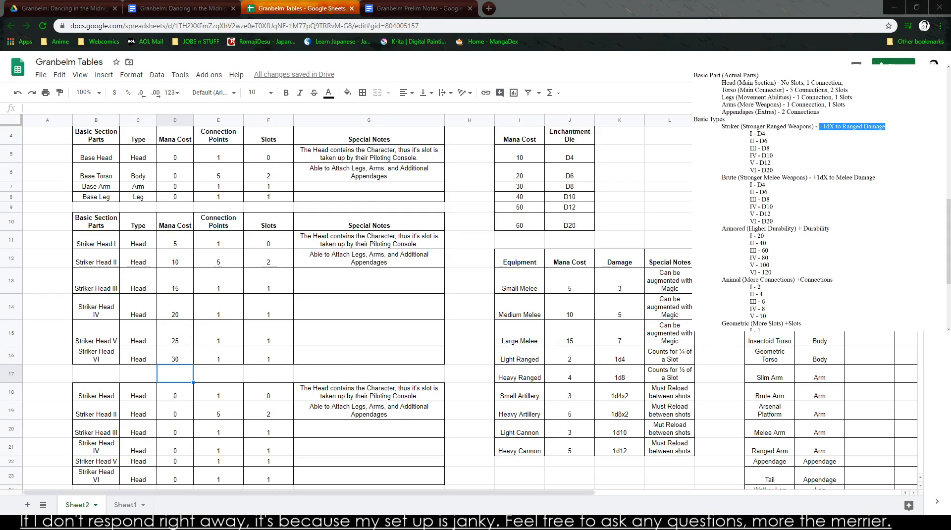
- Copy the Striker Head Mana Cost column with its header and paste it starting at D17
{"action": "left_click_drag", "start_coordinate": [175, 221], "coordinate": [173, 355]}
{"action": "key", "text": "ctrl+c"}
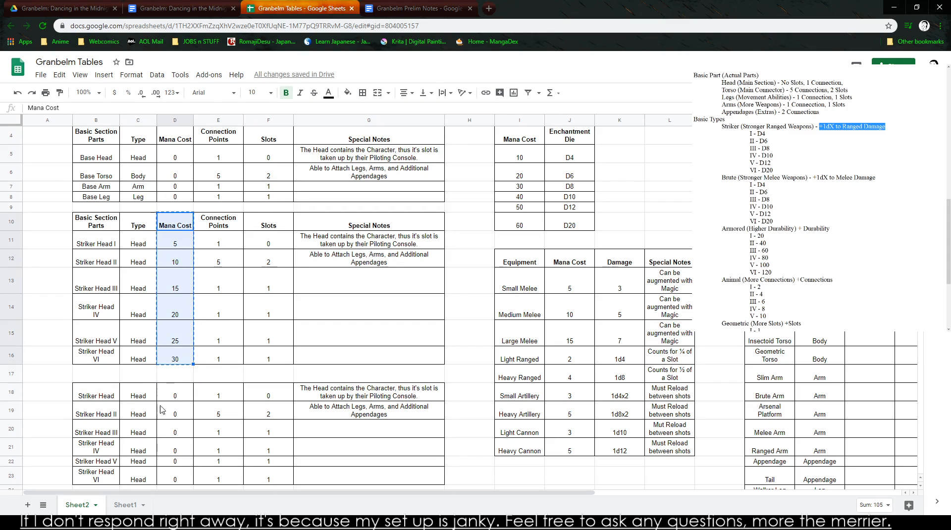
{"action": "left_click", "coordinate": [163, 396]}
{"action": "key", "text": "ctrl+v"}
{"action": "key", "text": "ctrl+z"}
{"action": "left_click", "coordinate": [175, 374]}
{"action": "key", "text": "ctrl+v"}
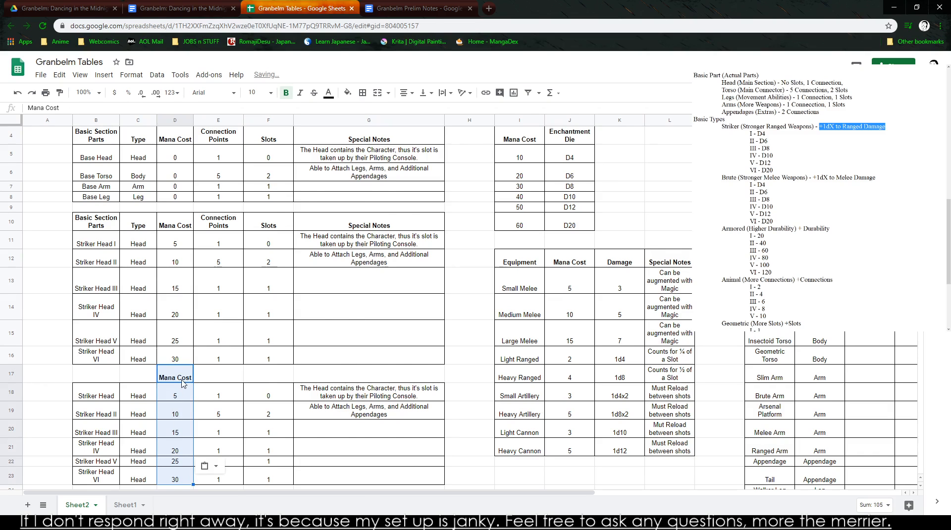
- Paste the copied Mana Cost column above the third and fourth Striker Head blocks, starting at D24 and D31
{"action": "scroll", "coordinate": [184, 391], "scroll_direction": "down", "scroll_amount": 4}
{"action": "left_click", "coordinate": [179, 270]}
{"action": "key", "text": "ctrl+v"}
{"action": "left_click", "coordinate": [173, 375]}
{"action": "key", "text": "ctrl+v"}
{"action": "scroll", "coordinate": [240, 409], "scroll_direction": "down", "scroll_amount": 3}
{"action": "scroll", "coordinate": [297, 376], "scroll_direction": "up", "scroll_amount": 2}
{"action": "scroll", "coordinate": [300, 375], "scroll_direction": "up", "scroll_amount": 5}
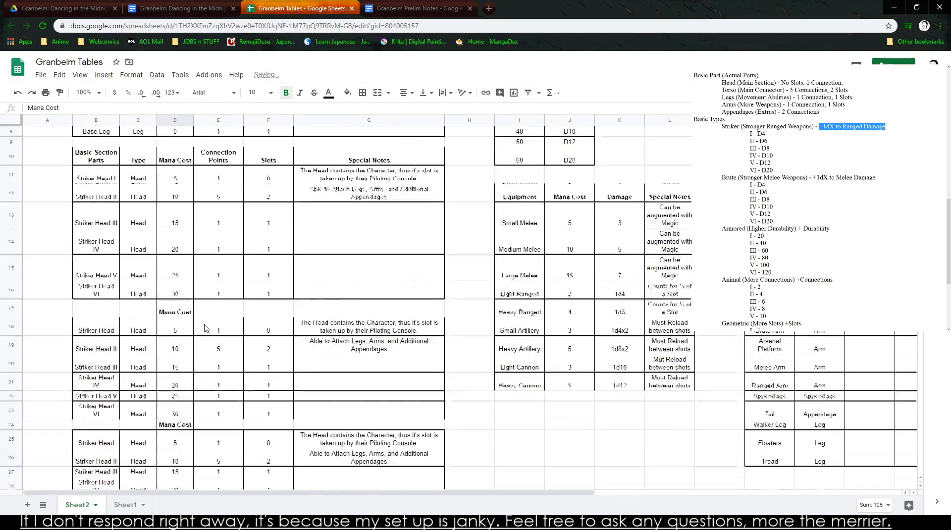
- Fill the Connection Points value 1 down from Striker Head I through Striker Head VI
{"action": "left_click", "coordinate": [182, 340]}
{"action": "left_click", "coordinate": [227, 192]}
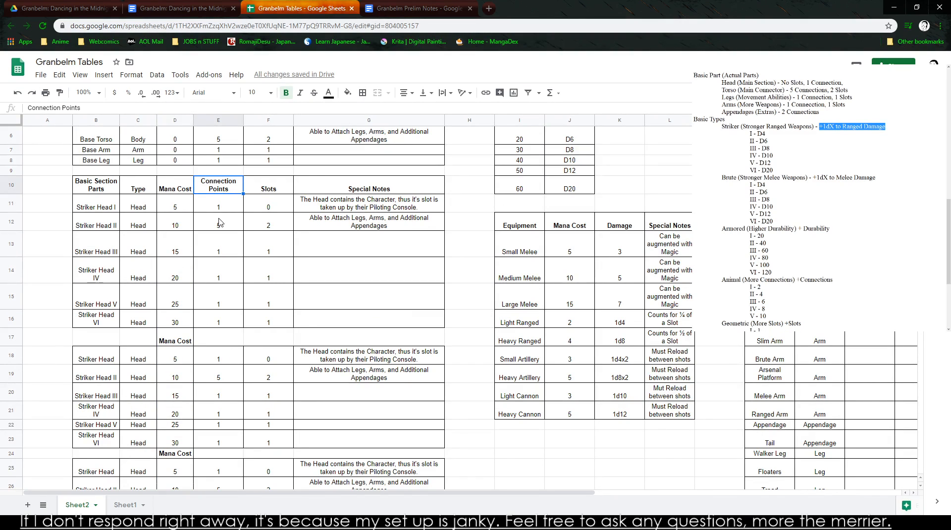
{"action": "scroll", "coordinate": [218, 221], "scroll_direction": "down", "scroll_amount": 1}
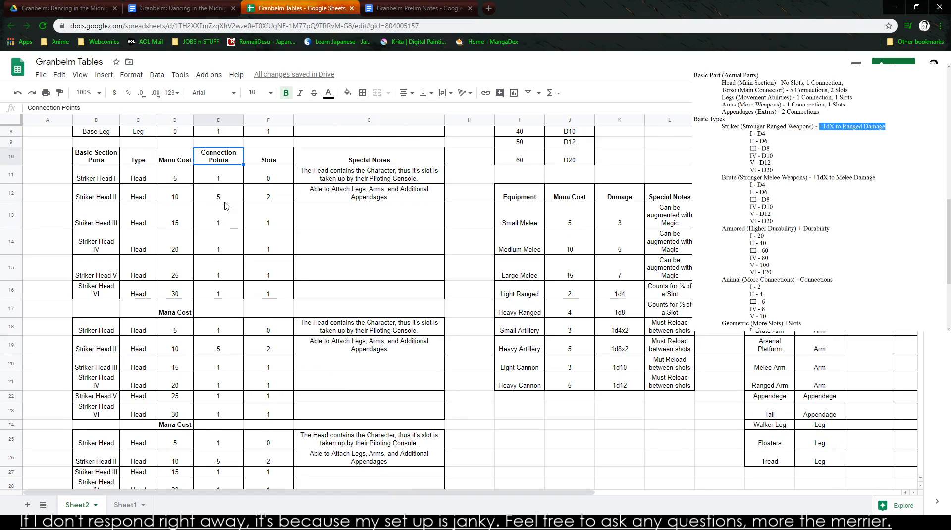
{"action": "left_click", "coordinate": [227, 176]}
{"action": "left_click_drag", "start_coordinate": [241, 182], "coordinate": [221, 304]}
{"action": "key", "text": "ctrl+z"}
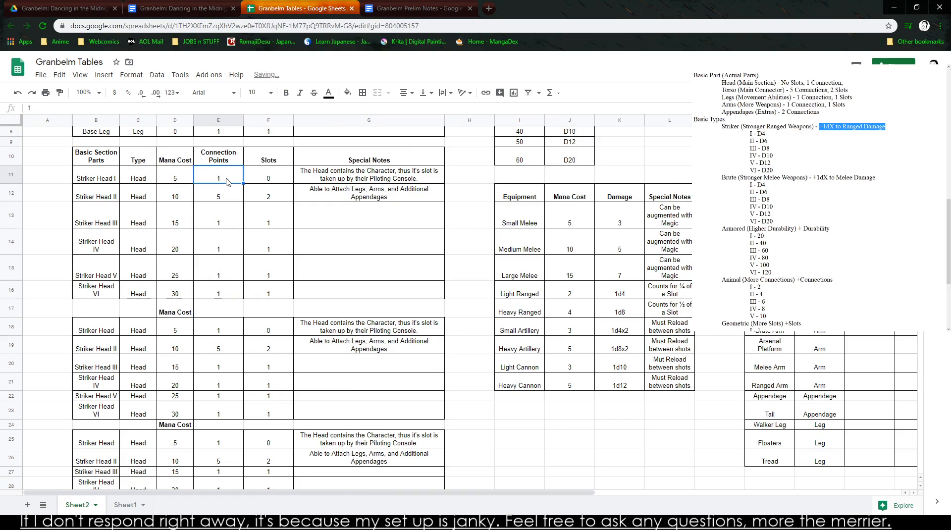
{"action": "left_click_drag", "start_coordinate": [242, 184], "coordinate": [232, 294]}
- Set the Slots of Striker Head II to 0 and fill that value down through Striker Head VI
{"action": "left_click_drag", "start_coordinate": [233, 157], "coordinate": [260, 301]}
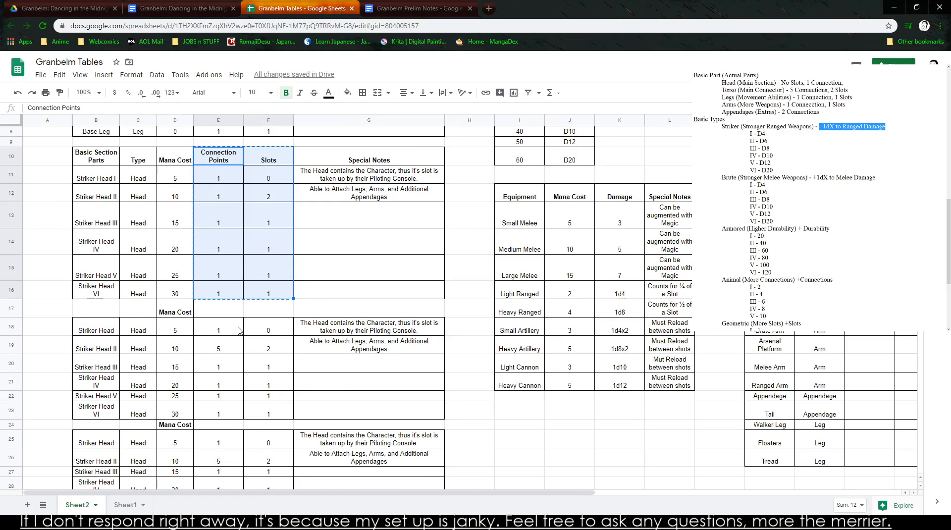
{"action": "key", "text": "ctrl+c"}
{"action": "left_click", "coordinate": [279, 200]}
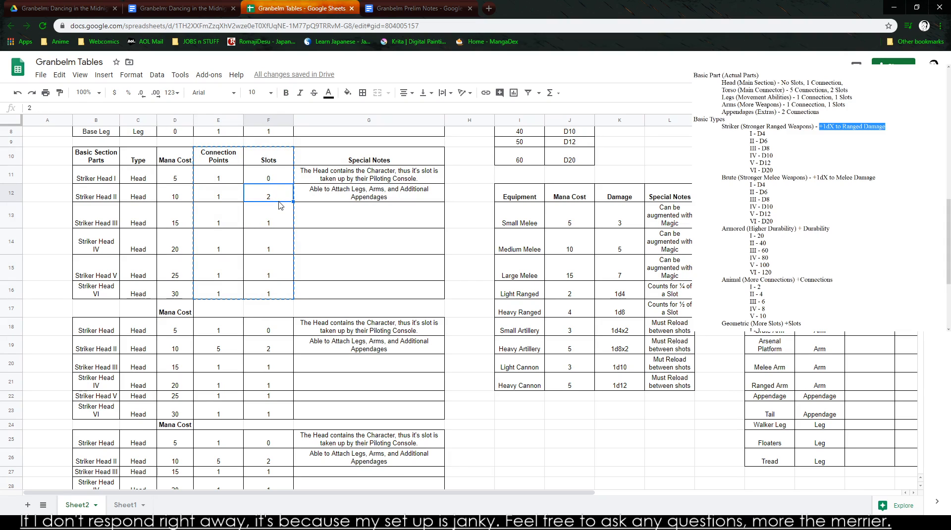
{"action": "type", "text": "0"}
{"action": "key", "text": "Return"}
{"action": "key", "text": "Up"}
{"action": "left_click_drag", "start_coordinate": [293, 200], "coordinate": [287, 296]}
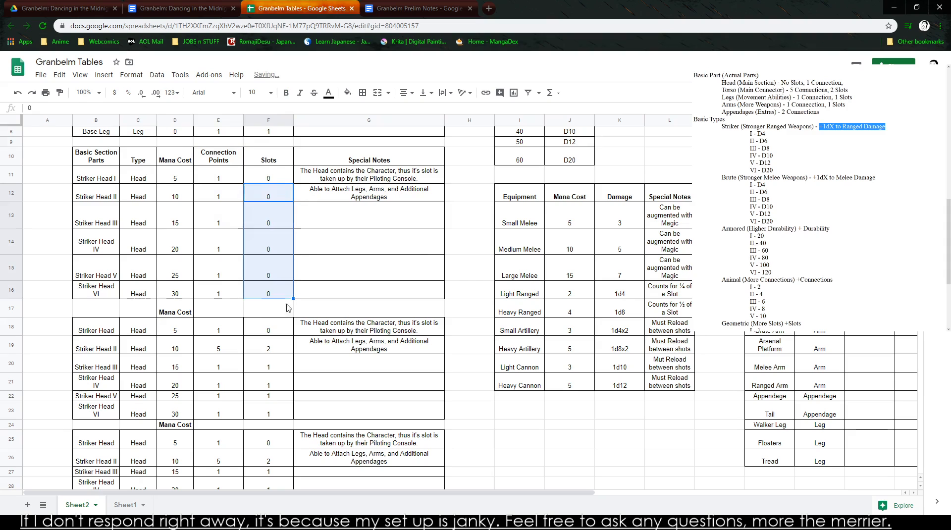
- Copy the Type through Slots columns with headers from C10:F16 and paste them starting at C17, C24 and C31
{"action": "left_click_drag", "start_coordinate": [207, 155], "coordinate": [270, 297]}
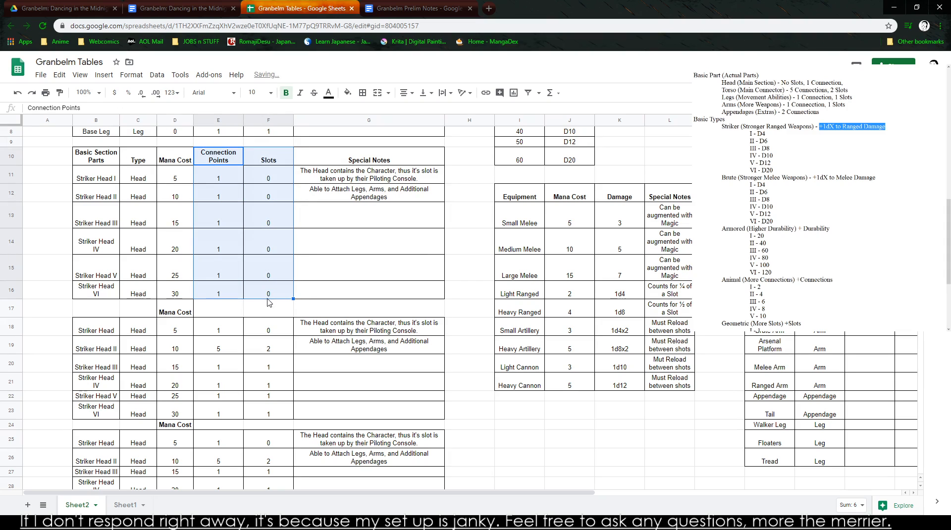
{"action": "left_click_drag", "start_coordinate": [134, 157], "coordinate": [256, 291]}
{"action": "left_click", "coordinate": [137, 331]}
{"action": "left_click", "coordinate": [137, 315]}
{"action": "key", "text": "ctrl+v"}
{"action": "left_click", "coordinate": [134, 427]}
{"action": "key", "text": "ctrl+v"}
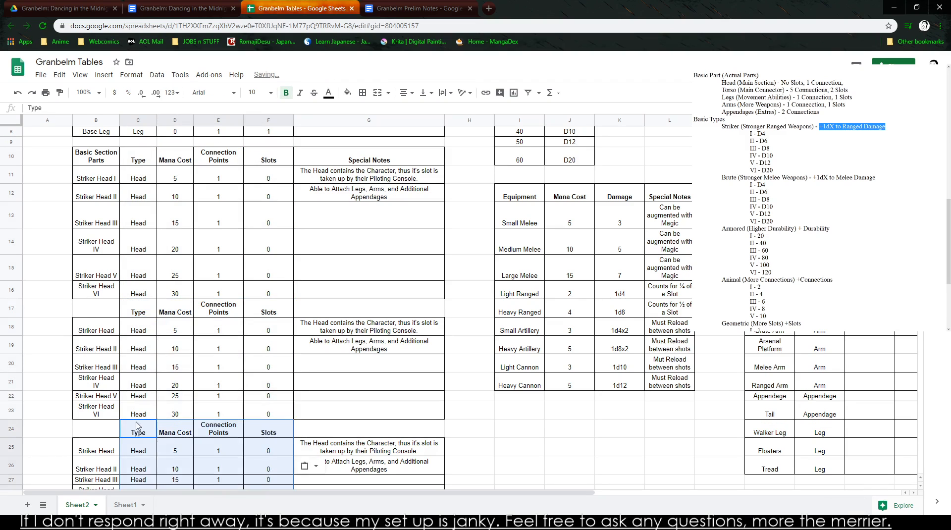
{"action": "scroll", "coordinate": [139, 376], "scroll_direction": "down", "scroll_amount": 5}
{"action": "left_click", "coordinate": [141, 312]}
{"action": "key", "text": "ctrl+v"}
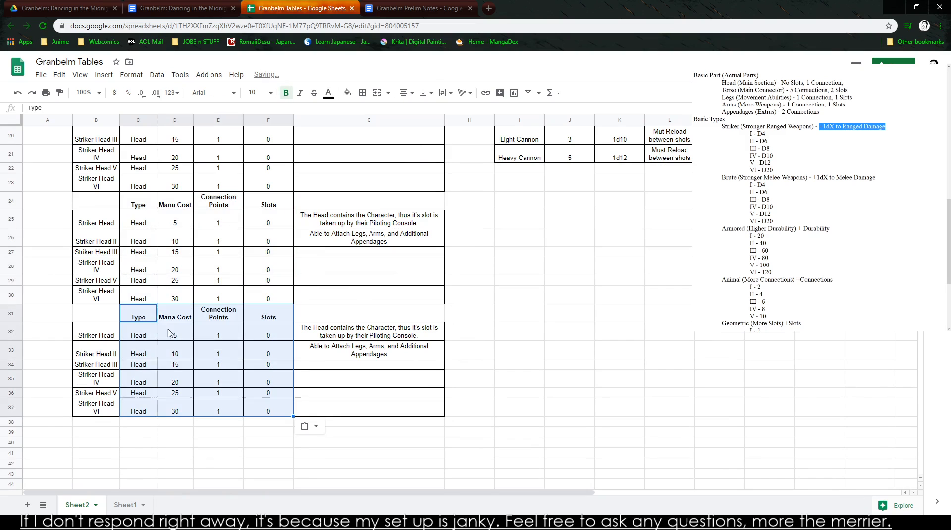
{"action": "left_click", "coordinate": [196, 464]}
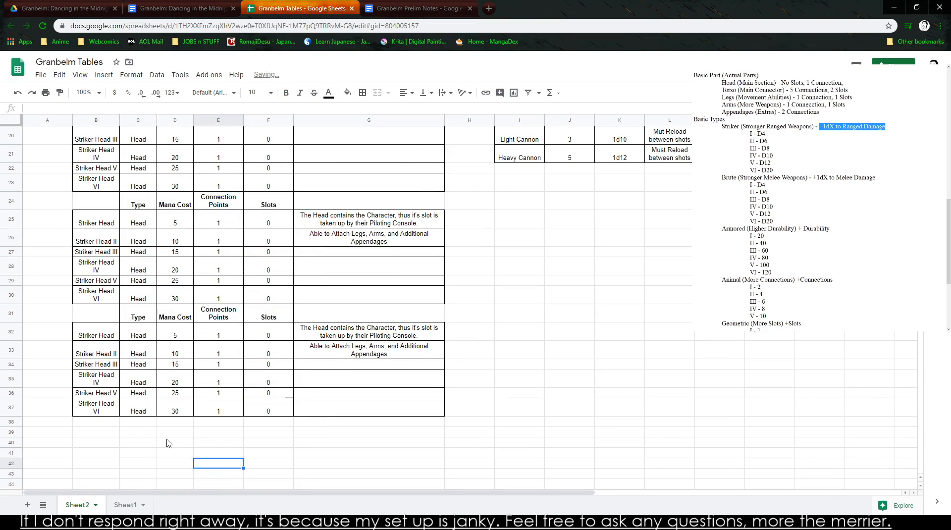
- Clear the Special Notes of Striker Head II and Striker Head I
{"action": "scroll", "coordinate": [251, 277], "scroll_direction": "up", "scroll_amount": 5}
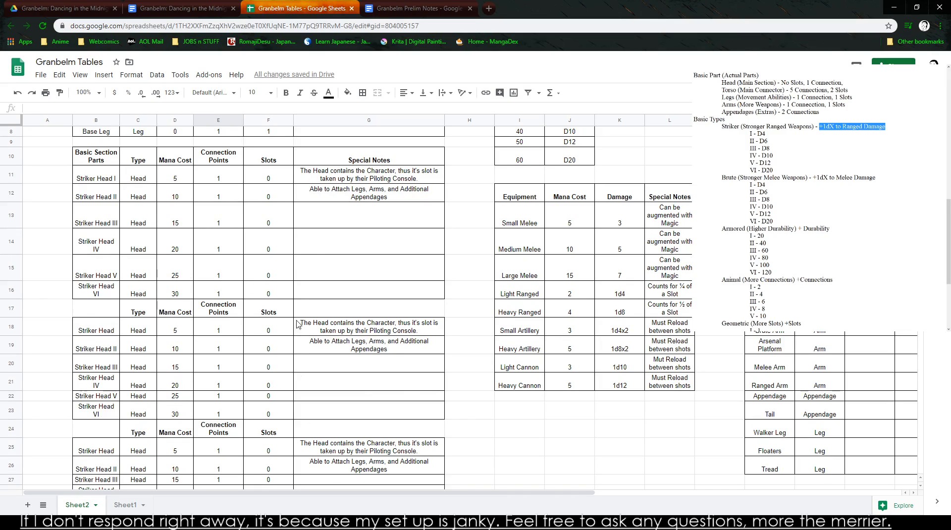
{"action": "left_click", "coordinate": [396, 198]}
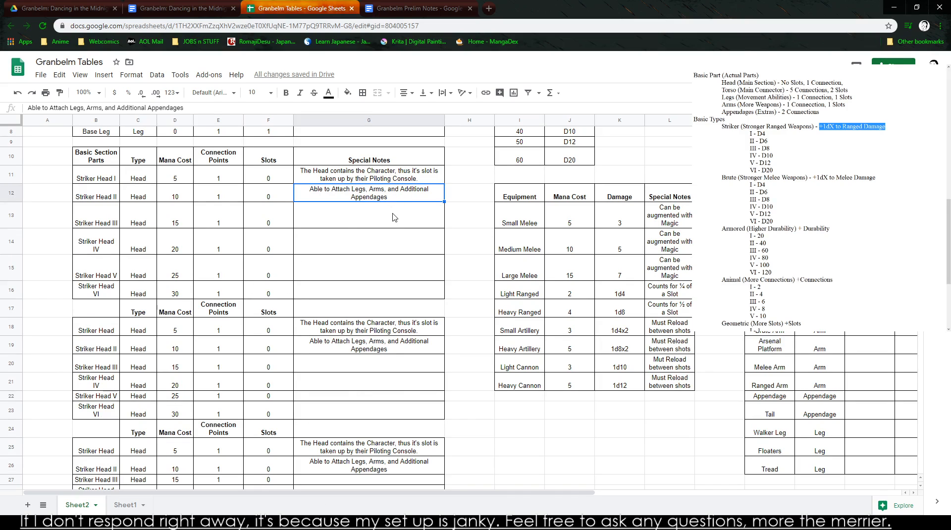
{"action": "scroll", "coordinate": [361, 194], "scroll_direction": "down", "scroll_amount": 1}
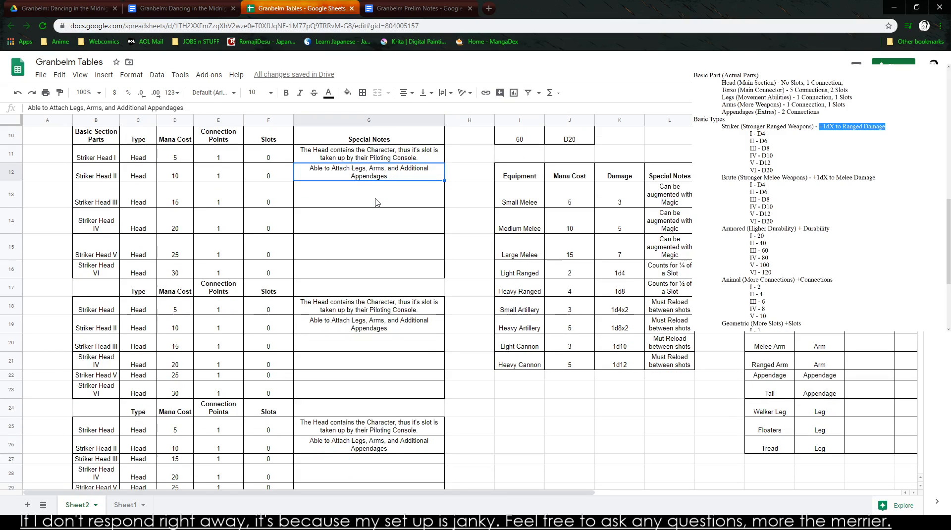
{"action": "key", "text": "Delete"}
{"action": "key", "text": "Up"}
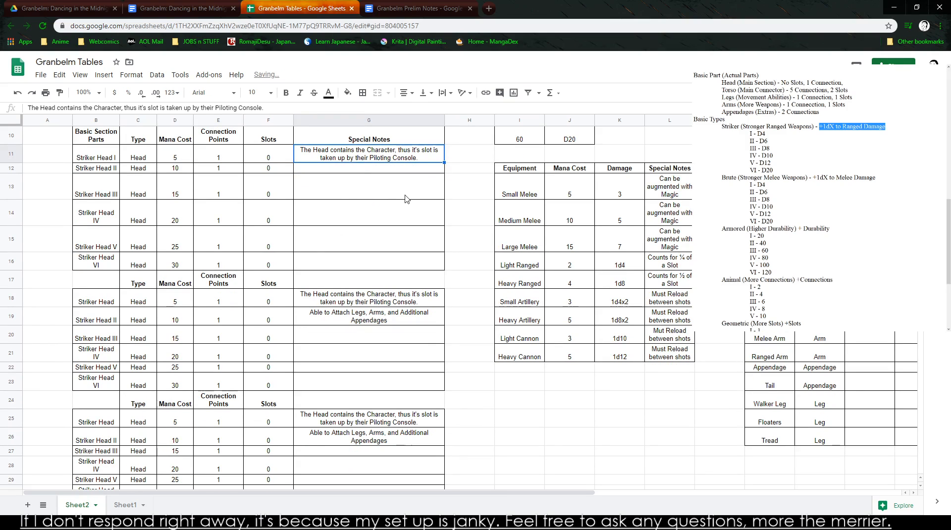
{"action": "key", "text": "Delete"}
{"action": "left_click_drag", "start_coordinate": [87, 271], "coordinate": [388, 373]}
{"action": "left_click", "coordinate": [386, 369]}
{"action": "left_click", "coordinate": [307, 182]}
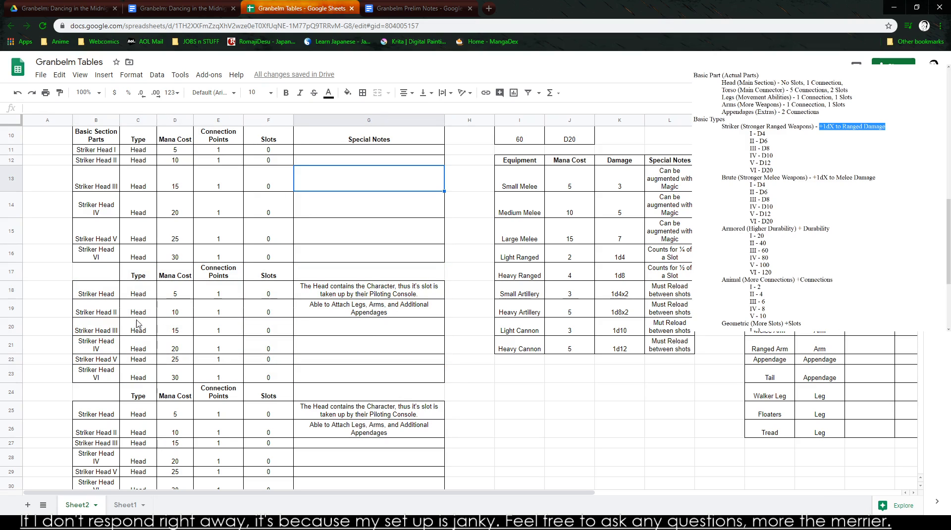
- Enter Striker Torso I in B18 and Striker Torso II in B19 as the first part names of the second block
{"action": "left_click", "coordinate": [95, 286]}
{"action": "type", "text": "Striker "}
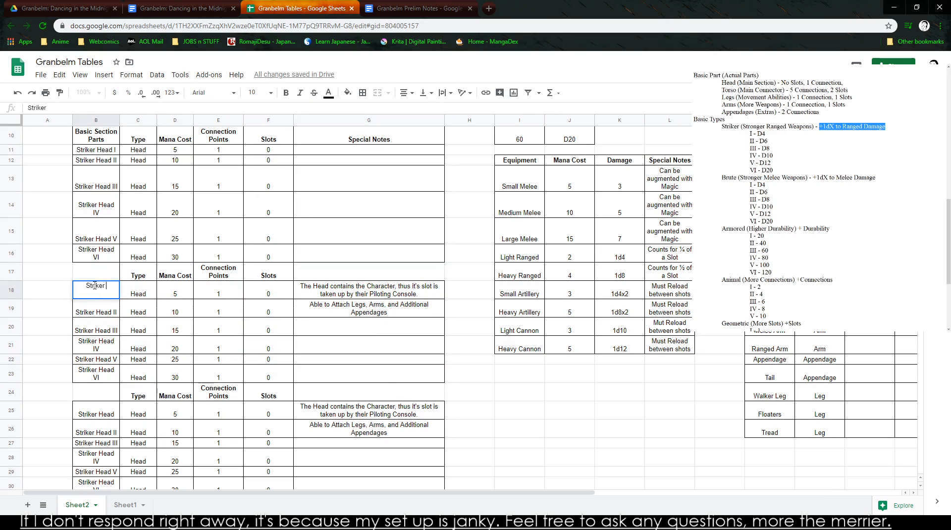
{"action": "type", "text": "Torso I"}
{"action": "key", "text": "Return"}
{"action": "type", "text": "Striker Tor"}
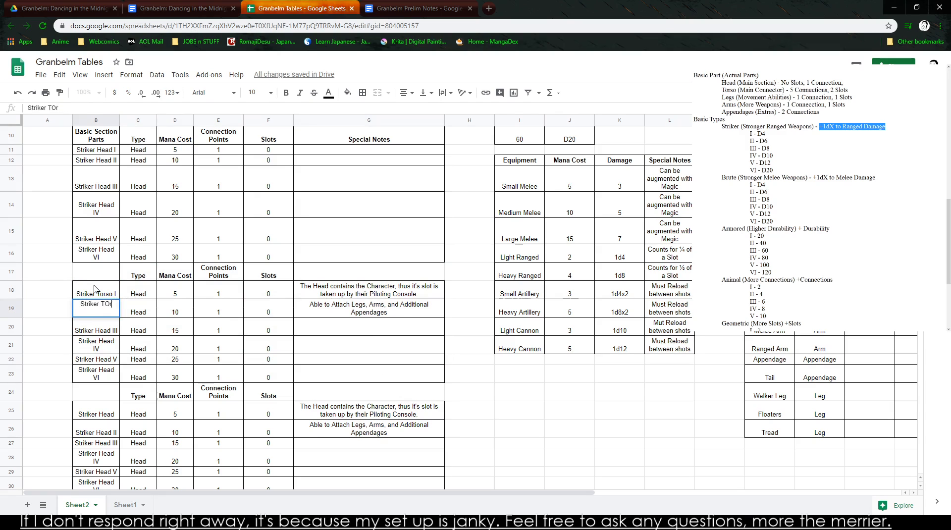
{"action": "type", "text": "so II"}
- Fill the two Striker Torso names down through B23 and change B20 to Striker Torso III
{"action": "left_click", "coordinate": [98, 293]}
{"action": "left_click_drag", "start_coordinate": [109, 302], "coordinate": [110, 383]}
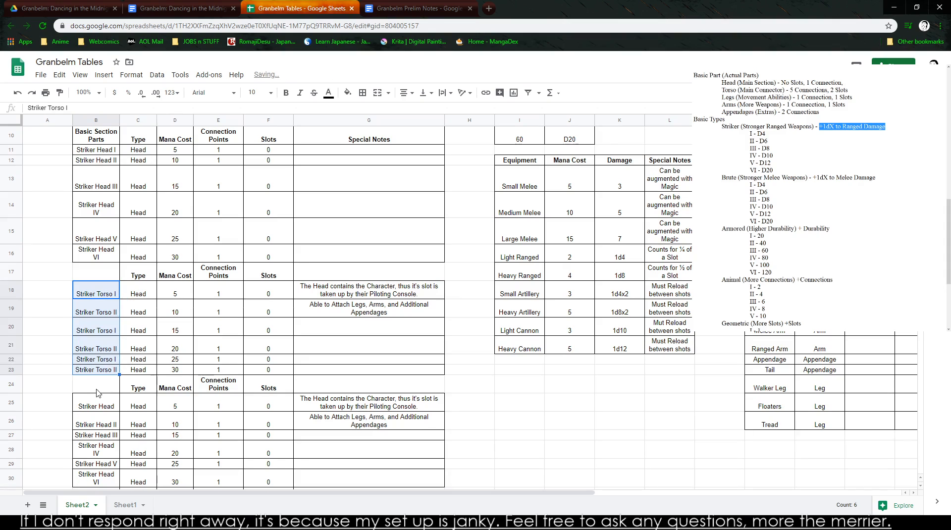
{"action": "left_click", "coordinate": [100, 385]}
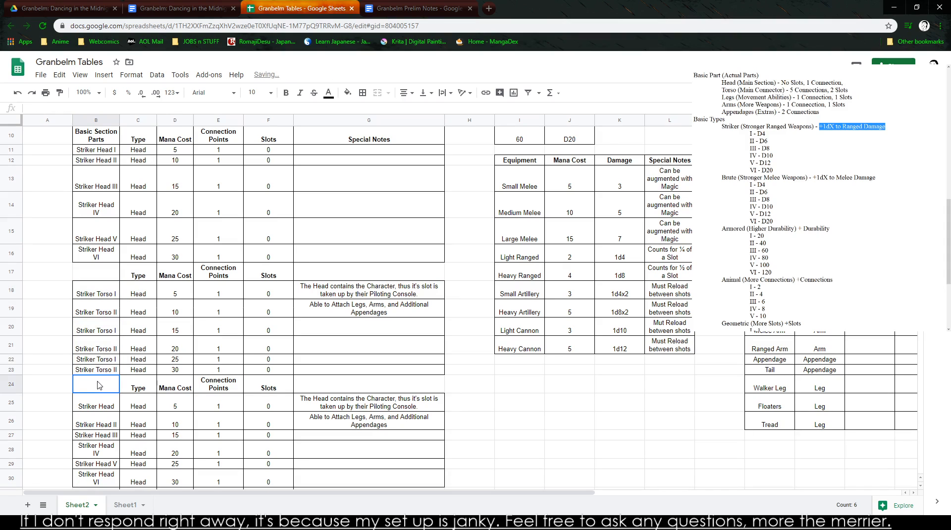
{"action": "left_click", "coordinate": [117, 333]}
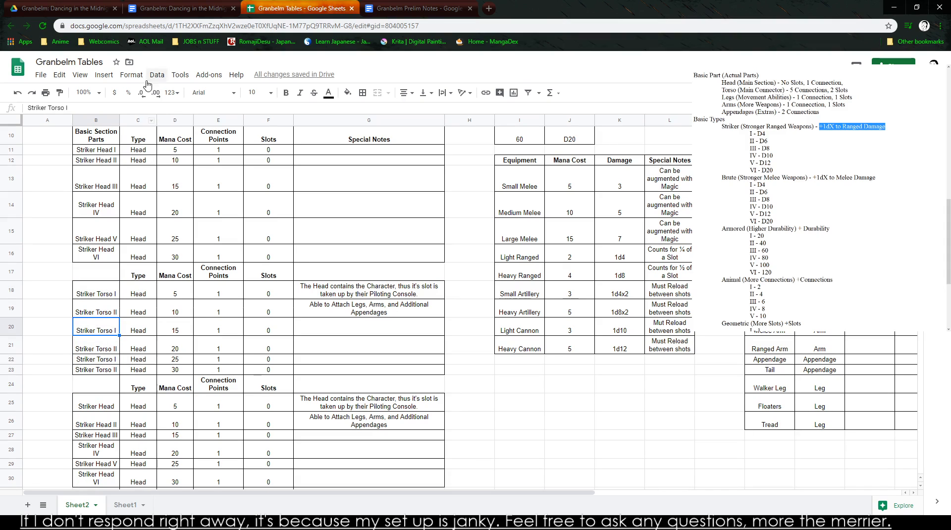
{"action": "left_click", "coordinate": [82, 109]}
{"action": "type", "text": "III"}
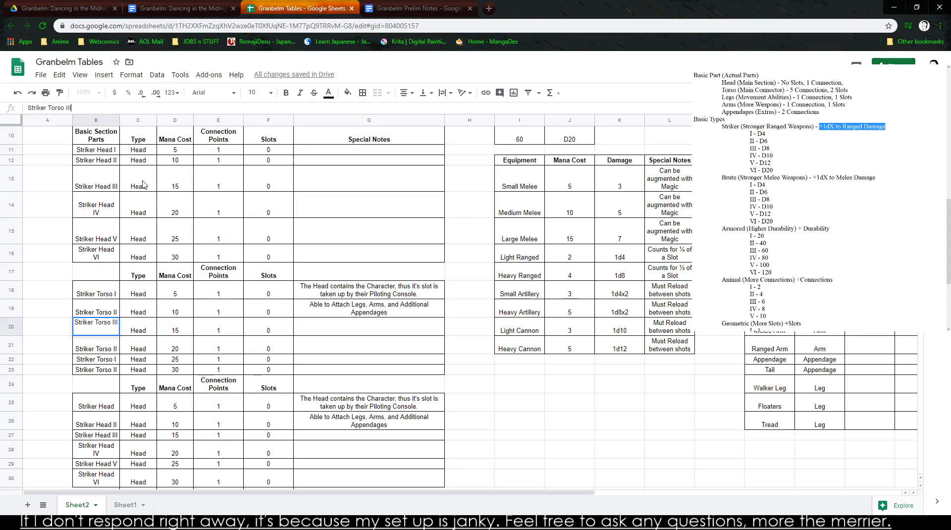
- Fill the three Striker Torso names down through B23 and change B21 to Striker Torso IV
{"action": "left_click_drag", "start_coordinate": [116, 290], "coordinate": [119, 381]}
{"action": "left_click", "coordinate": [114, 399]}
{"action": "left_click", "coordinate": [118, 347]}
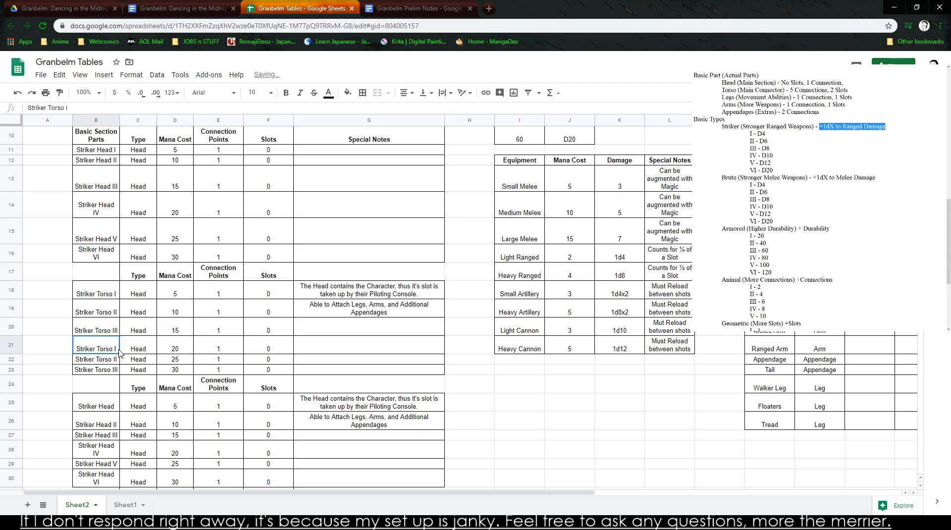
{"action": "left_click", "coordinate": [77, 108]}
{"action": "type", "text": "V"}
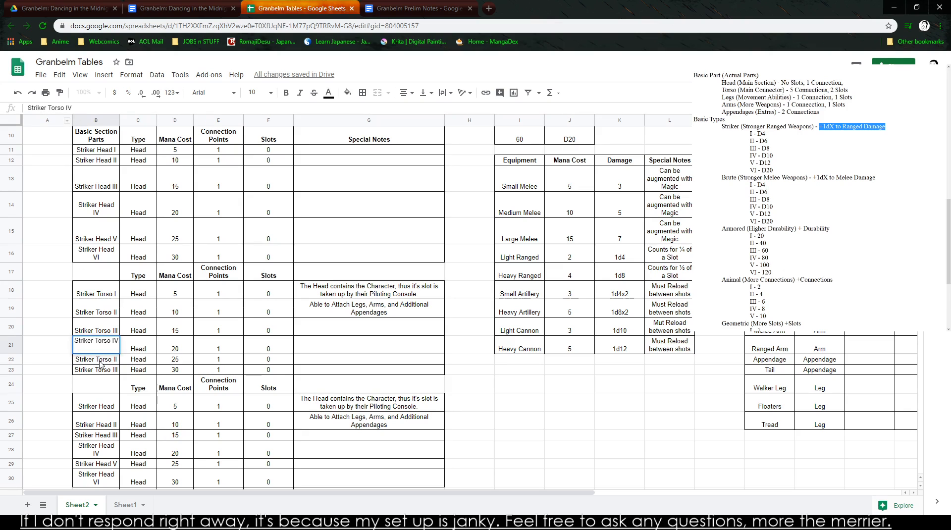
{"action": "key", "text": "Return"}
- Change the part names in B22 and B23 to Striker Torso V and Striker Torso VI
{"action": "left_click", "coordinate": [77, 108]}
{"action": "key", "text": "BackSpace"}
{"action": "key", "text": "BackSpace"}
{"action": "type", "text": "V"}
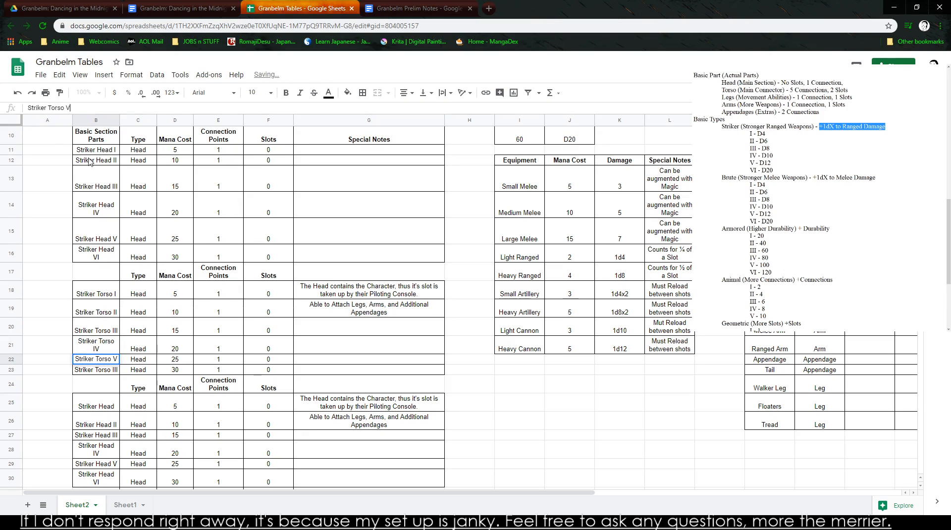
{"action": "key", "text": "Return"}
{"action": "left_click_drag", "start_coordinate": [72, 108], "coordinate": [64, 110]}
{"action": "type", "text": "VI"}
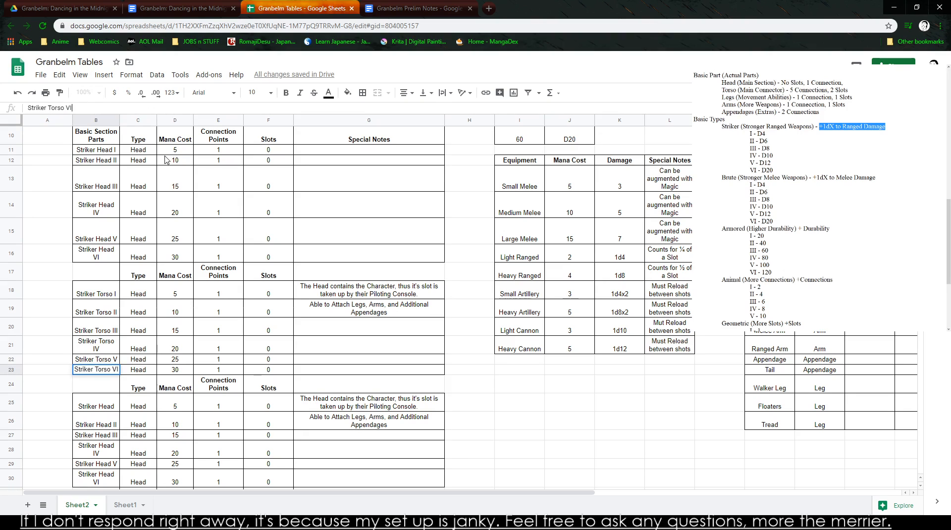
{"action": "left_click", "coordinate": [98, 348]}
{"action": "left_click", "coordinate": [100, 329]}
{"action": "left_click_drag", "start_coordinate": [98, 314], "coordinate": [91, 333]}
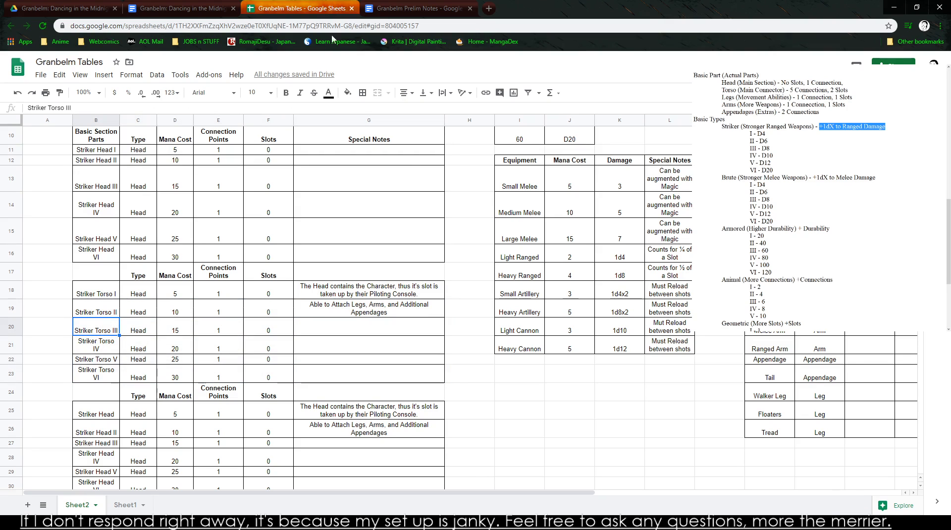
- Look through the Granbelm: Dancing in the Midnight Realm document and Granbelm Prelim Notes, and return to Granbelm Tables
{"action": "left_click", "coordinate": [178, 8]}
{"action": "scroll", "coordinate": [601, 268], "scroll_direction": "down", "scroll_amount": 2}
{"action": "scroll", "coordinate": [601, 269], "scroll_direction": "down", "scroll_amount": 3}
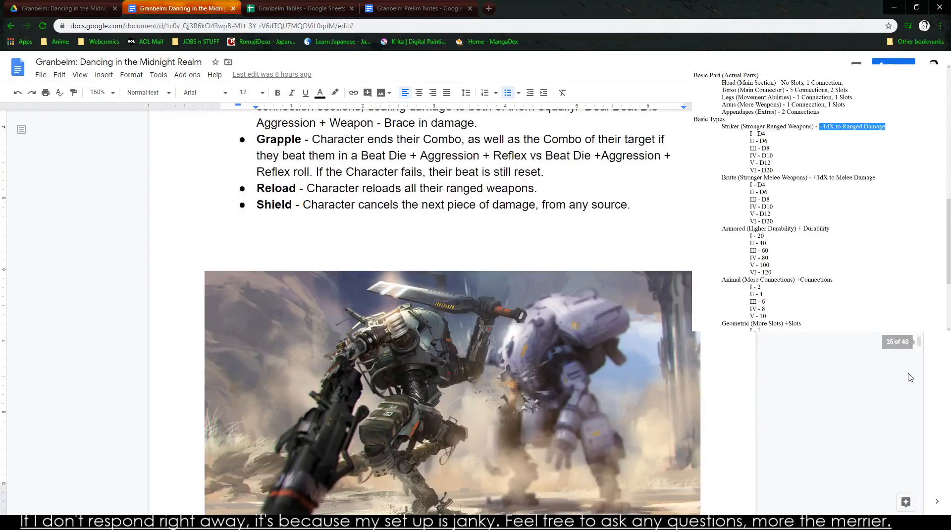
{"action": "left_click_drag", "start_coordinate": [919, 340], "coordinate": [930, 422]}
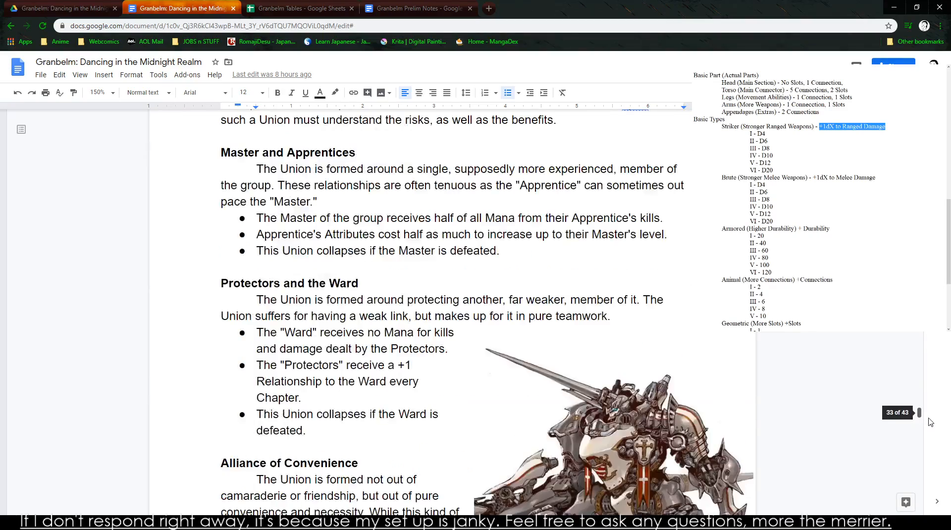
{"action": "scroll", "coordinate": [756, 405], "scroll_direction": "up", "scroll_amount": 15}
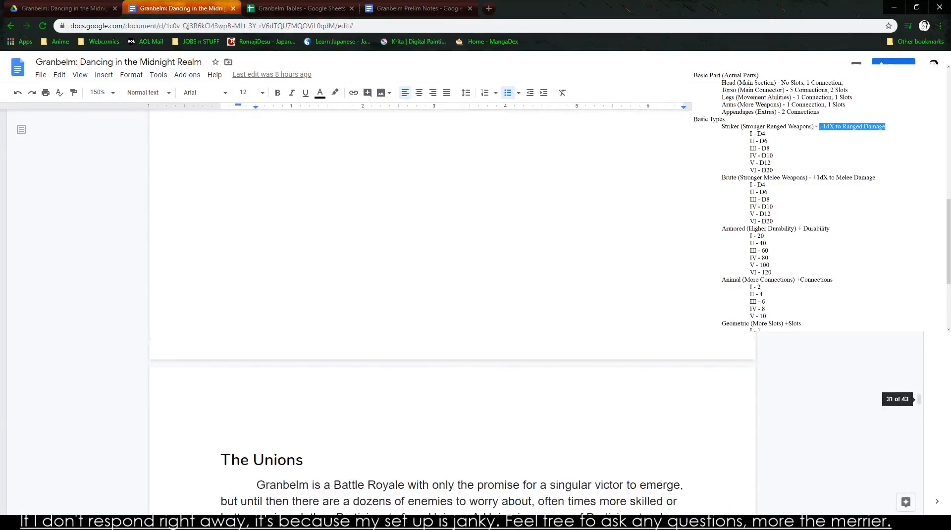
{"action": "scroll", "coordinate": [543, 320], "scroll_direction": "up", "scroll_amount": 15}
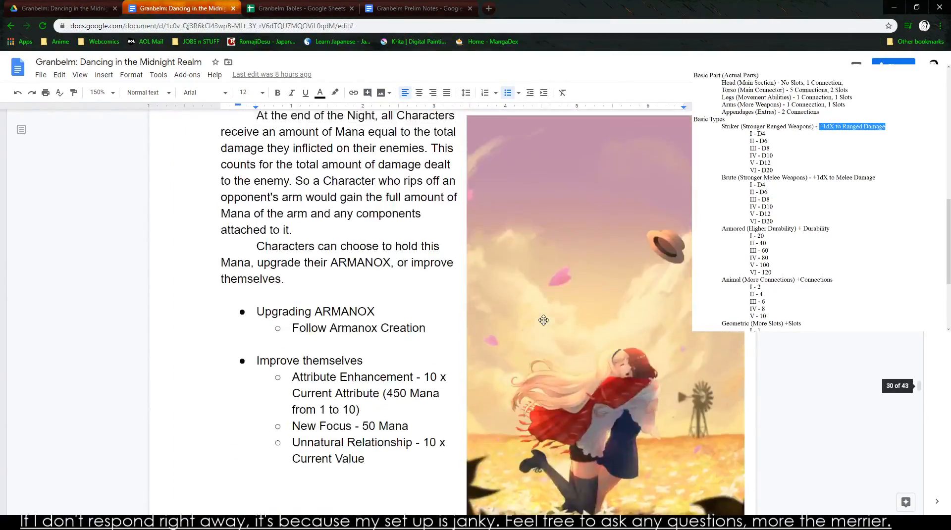
{"action": "scroll", "coordinate": [543, 320], "scroll_direction": "up", "scroll_amount": 8}
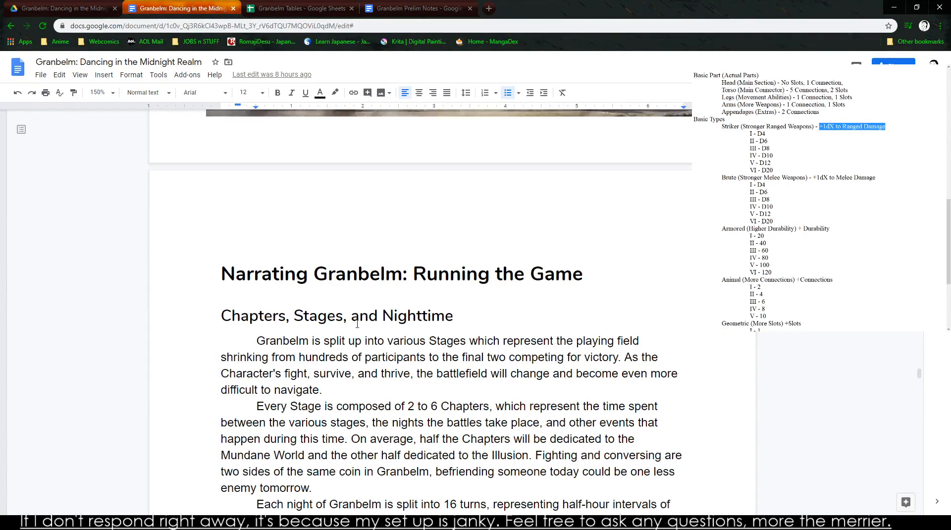
{"action": "key", "text": "ctrl+Tab"}
{"action": "key", "text": "ctrl+Tab"}
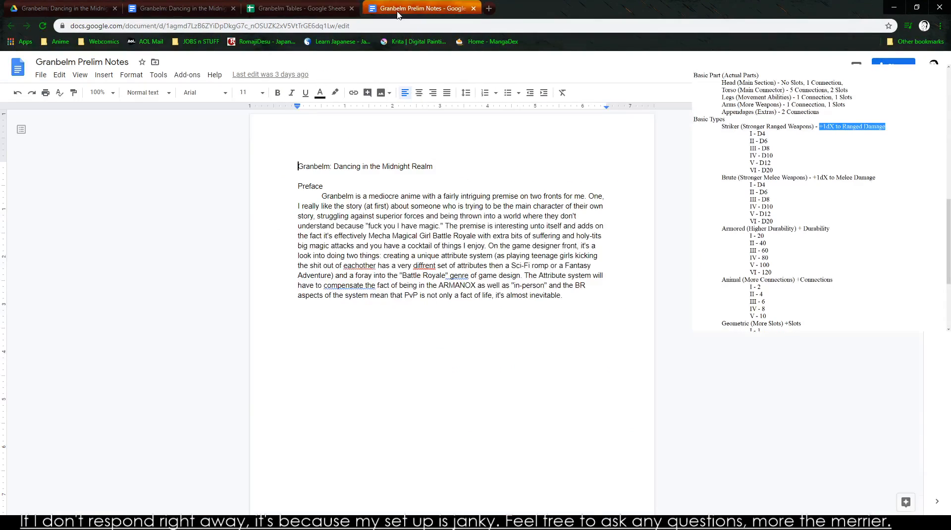
{"action": "key", "text": "ctrl+shift+Tab"}
{"action": "left_click", "coordinate": [91, 372]}
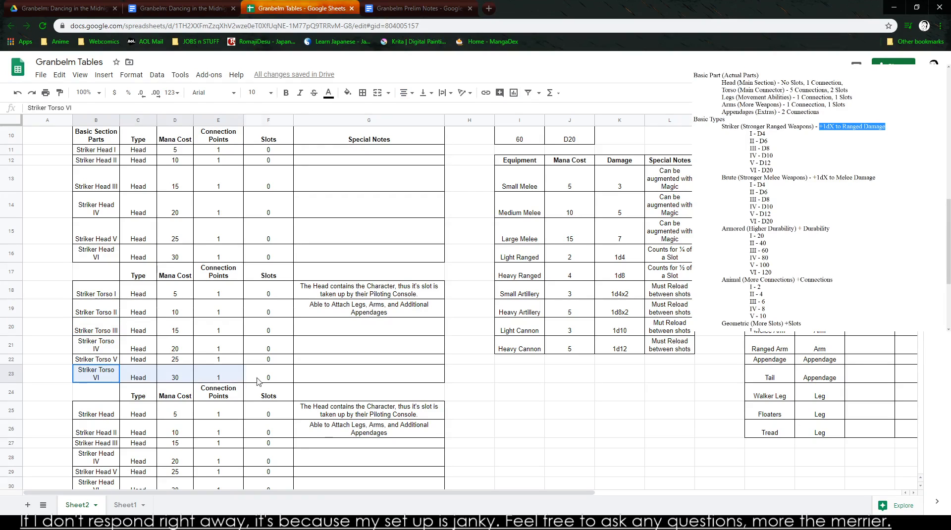
{"action": "key", "text": "shift+Right"}
{"action": "key", "text": "shift+Right"}
{"action": "key", "text": "shift+Right"}
{"action": "key", "text": "shift+Right"}
{"action": "key", "text": "shift+Right"}
{"action": "left_click_drag", "start_coordinate": [94, 347], "coordinate": [364, 359]}
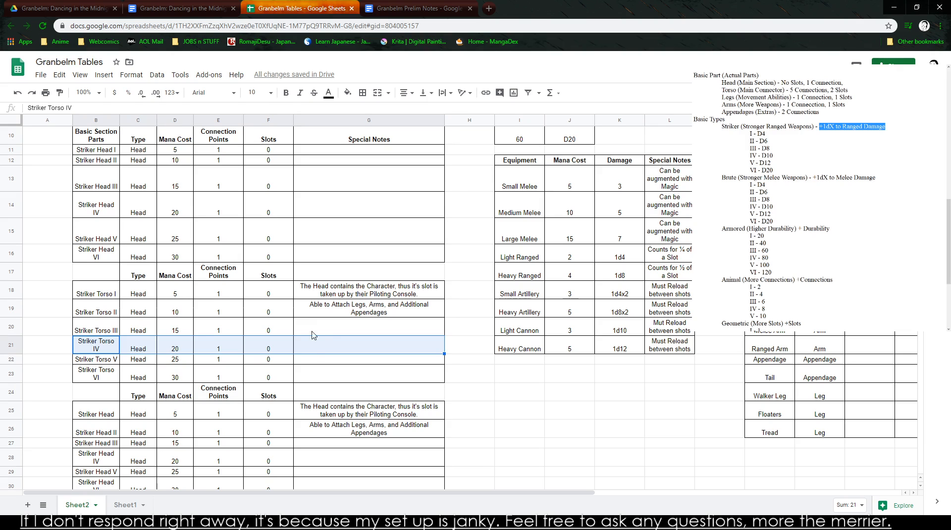
{"action": "scroll", "coordinate": [373, 386], "scroll_direction": "up", "scroll_amount": 3}
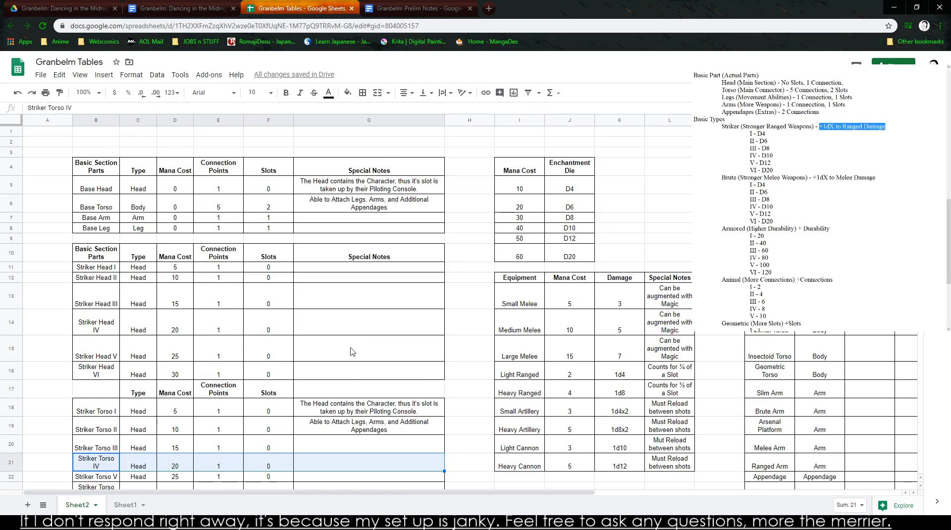
{"action": "scroll", "coordinate": [375, 387], "scroll_direction": "down", "scroll_amount": 3}
{"action": "scroll", "coordinate": [372, 356], "scroll_direction": "down", "scroll_amount": 2}
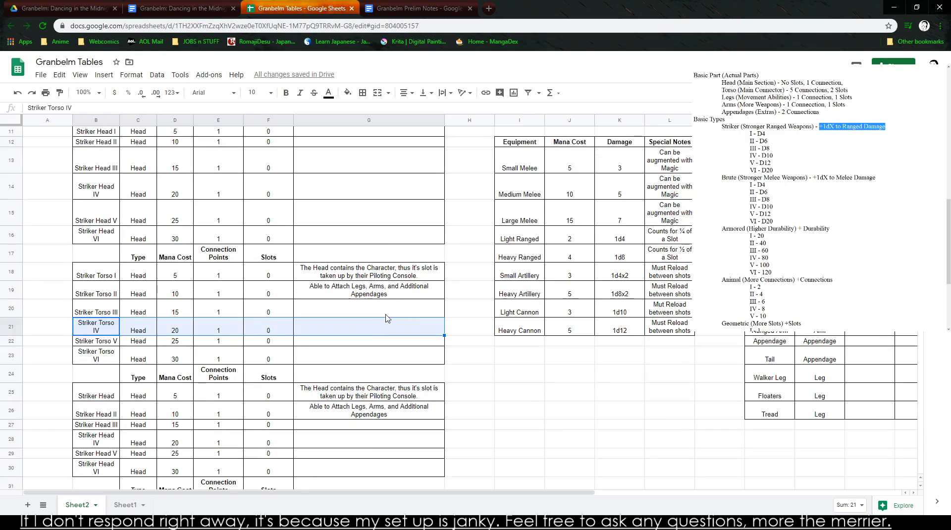
{"action": "left_click", "coordinate": [549, 425]}
{"action": "left_click", "coordinate": [532, 402]}
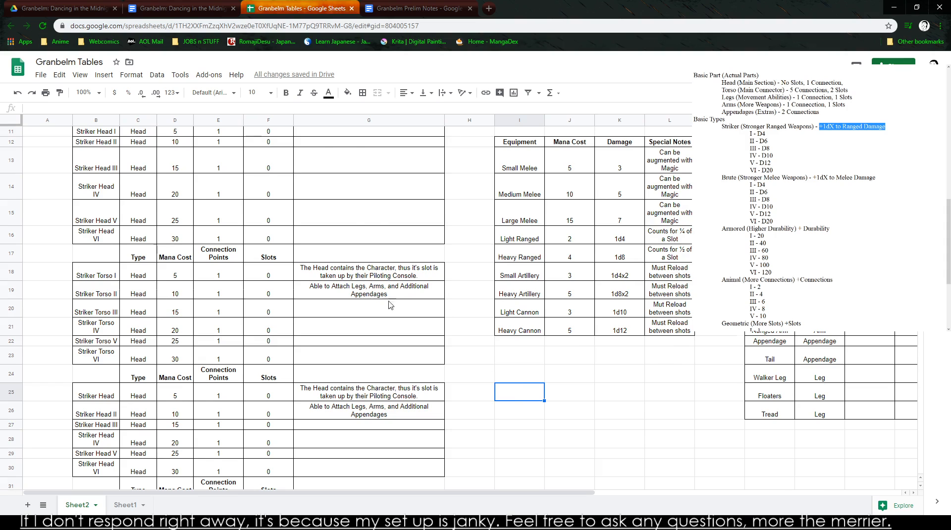
{"action": "scroll", "coordinate": [397, 297], "scroll_direction": "up", "scroll_amount": 3}
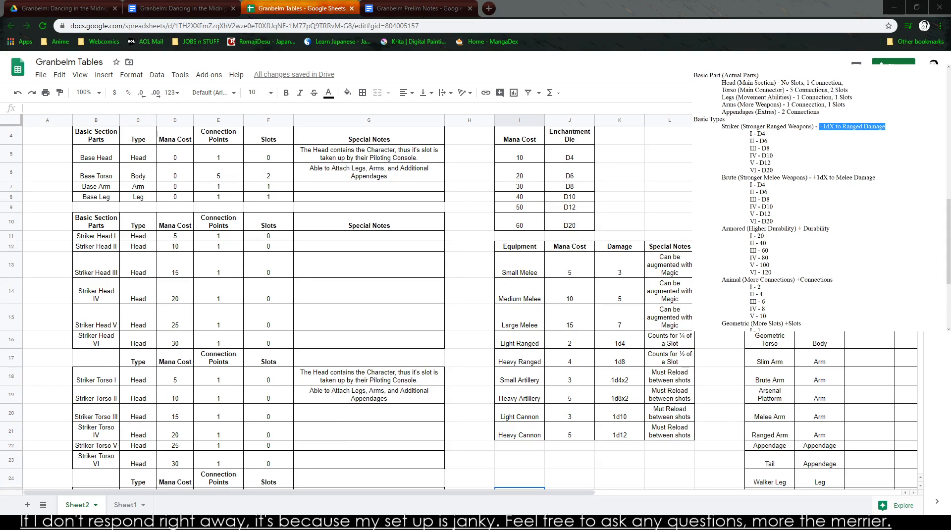
{"action": "left_click", "coordinate": [365, 238]}
{"action": "type", "text": "+1d6"}
{"action": "key", "text": "BackSpace"}
{"action": "key", "text": "BackSpace"}
{"action": "key", "text": "BackSpace"}
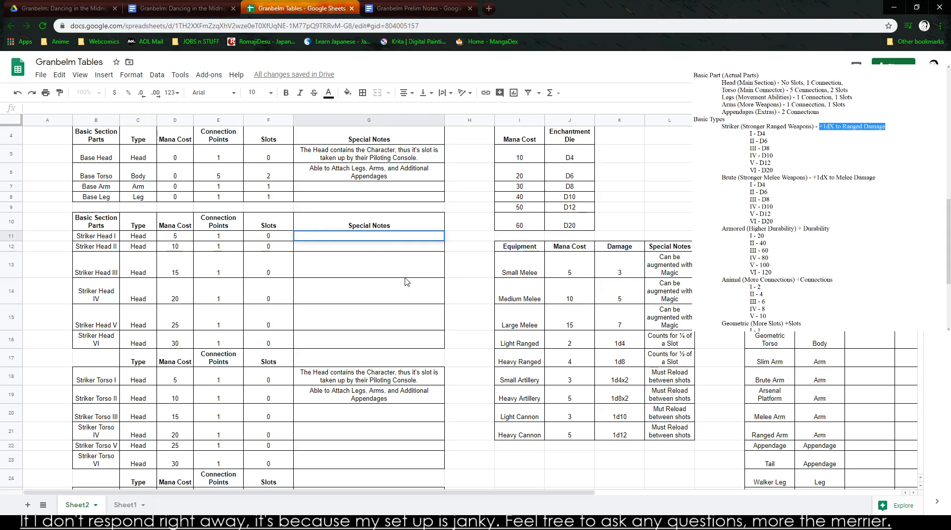
- Copy the Striker Head table in B10:G16 into a new document created in the shared Granbelm: Dancing in the Midnight Realm Drive folder
{"action": "scroll", "coordinate": [406, 281], "scroll_direction": "up", "scroll_amount": 1}
{"action": "left_click_drag", "start_coordinate": [85, 239], "coordinate": [386, 368]}
{"action": "key", "text": "ctrl+c"}
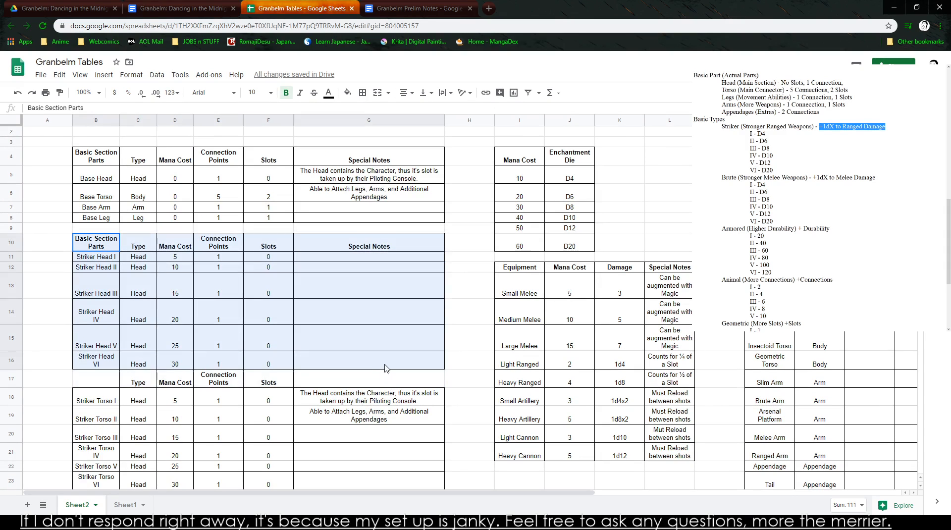
{"action": "left_click", "coordinate": [404, 10]}
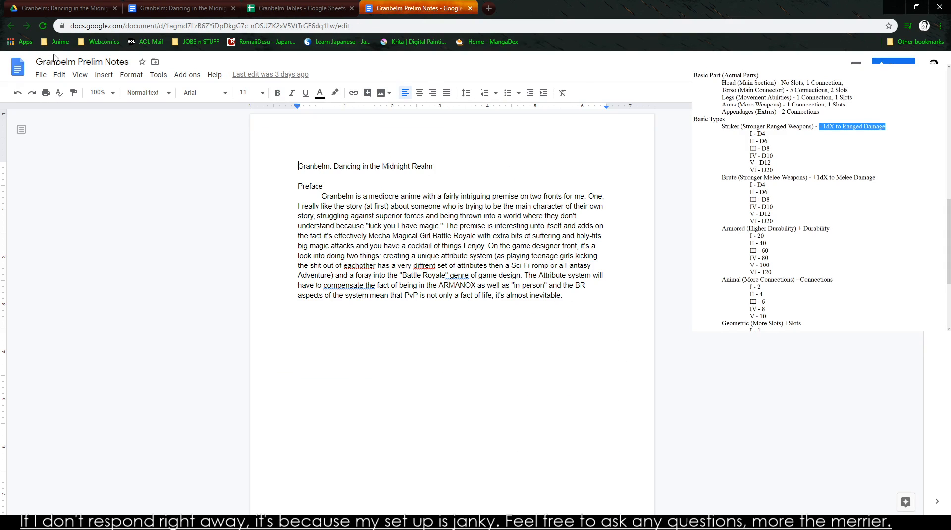
{"action": "left_click", "coordinate": [55, 9]}
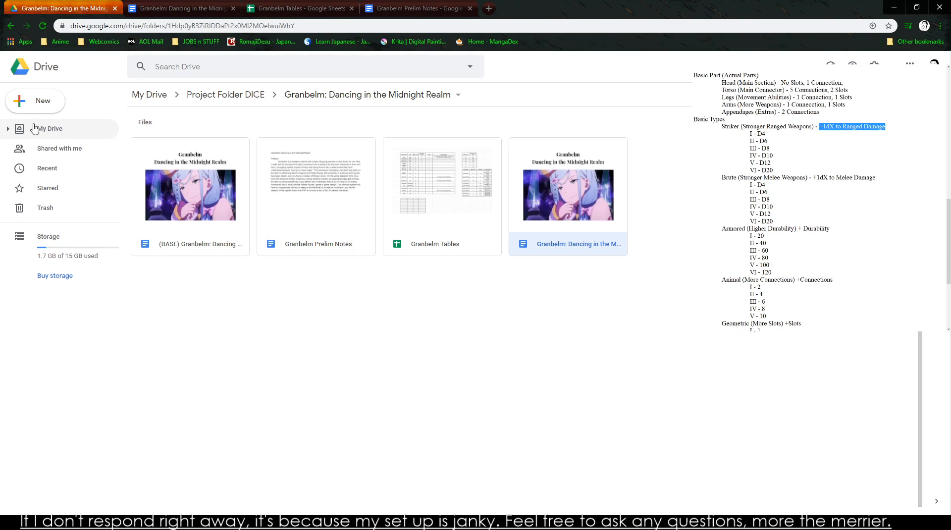
{"action": "left_click", "coordinate": [41, 102]}
{"action": "left_click", "coordinate": [51, 174]}
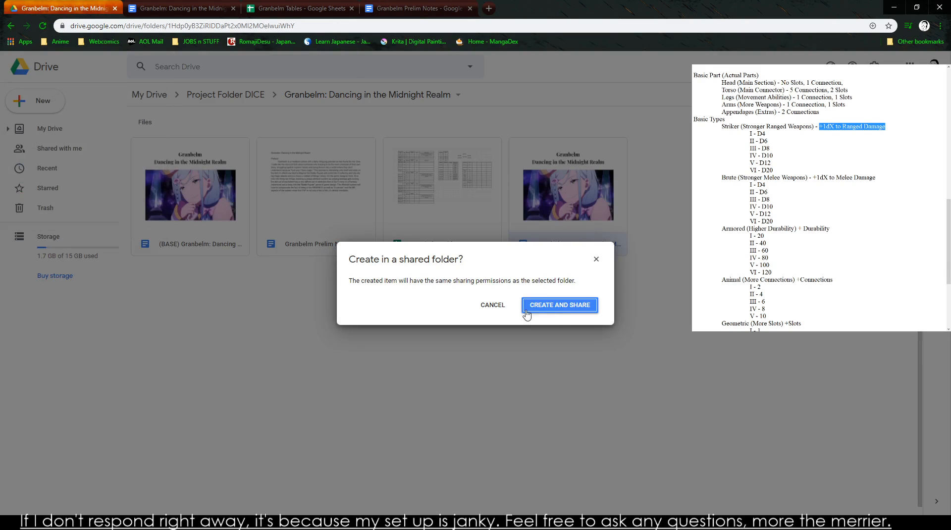
{"action": "left_click", "coordinate": [551, 306]}
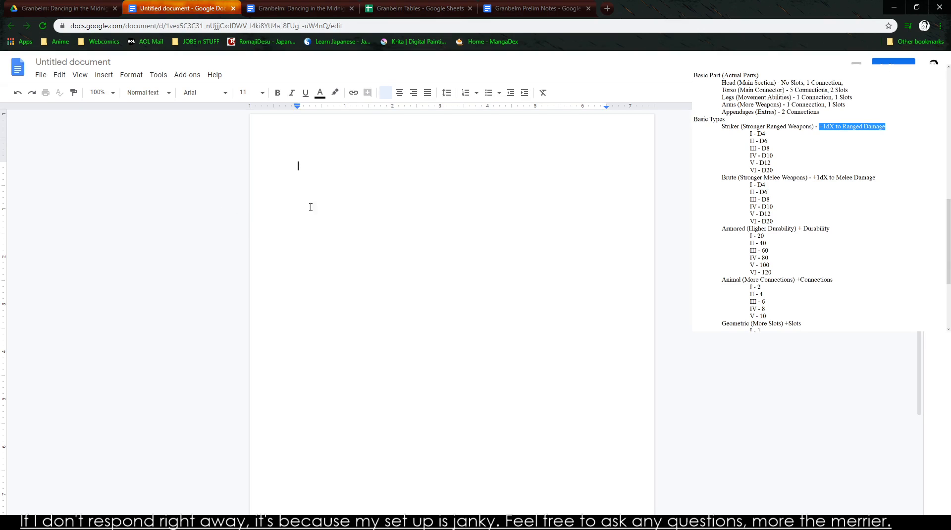
{"action": "key", "text": "ctrl+v"}
{"action": "left_click", "coordinate": [473, 199]}
{"action": "left_click", "coordinate": [544, 213]}
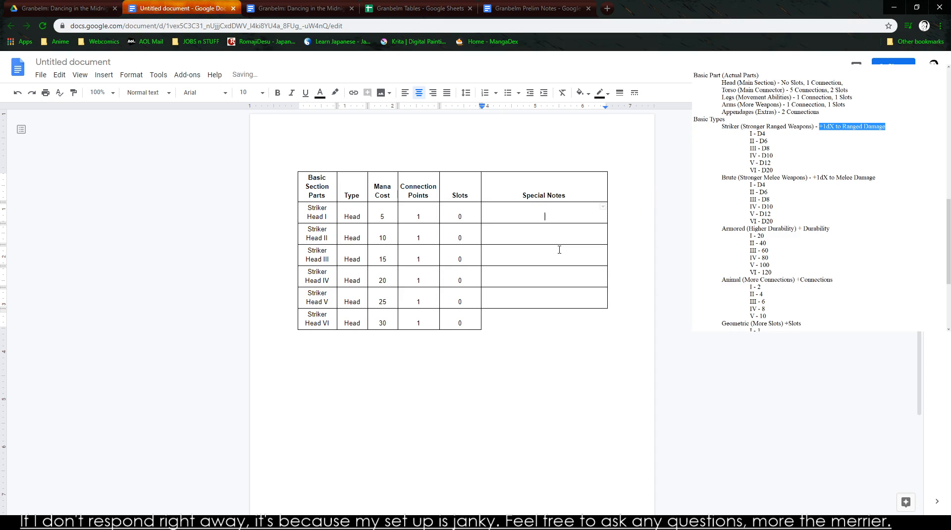
{"action": "type", "text": "+1d6"}
{"action": "key", "text": "BackSpace"}
{"action": "key", "text": "BackSpace"}
{"action": "key", "text": "BackSpace"}
{"action": "key", "text": "BackSpace"}
- Return to Granbelm Tables and delete the contents of all Striker blocks in B10:G37
{"action": "left_click", "coordinate": [531, 9]}
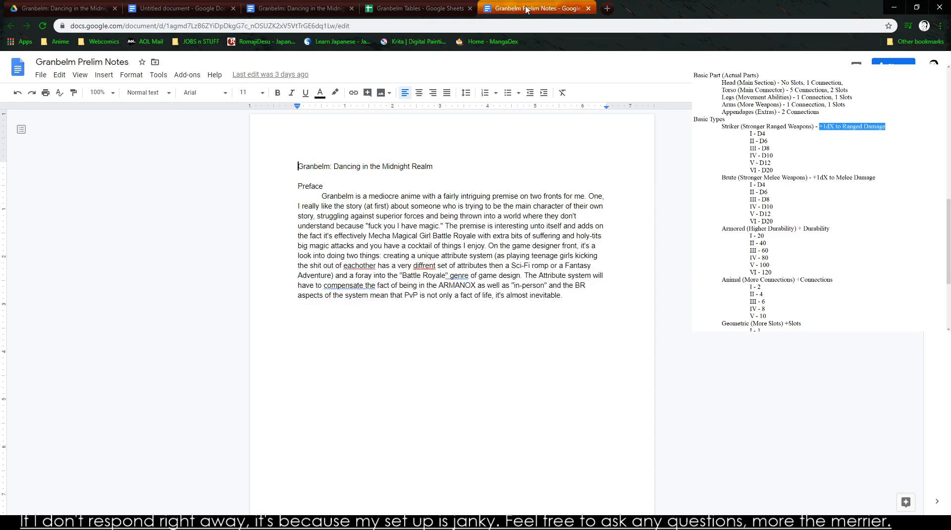
{"action": "left_click", "coordinate": [396, 8]}
{"action": "left_click", "coordinate": [354, 270]}
{"action": "scroll", "coordinate": [452, 367], "scroll_direction": "up", "scroll_amount": 1}
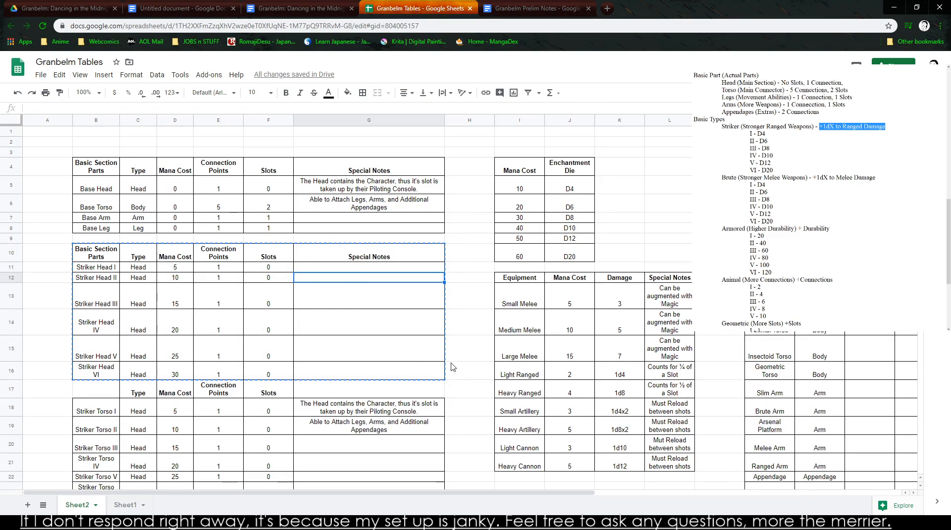
{"action": "scroll", "coordinate": [442, 366], "scroll_direction": "down", "scroll_amount": 2}
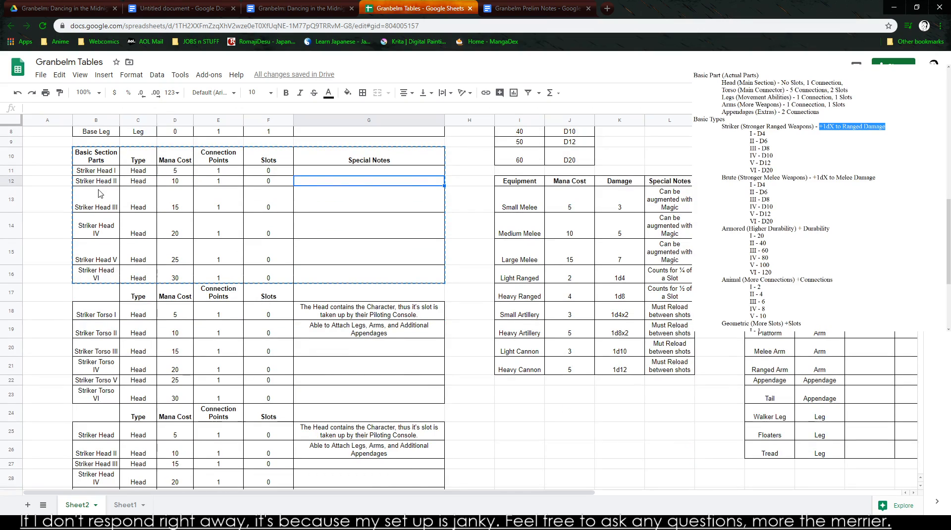
{"action": "scroll", "coordinate": [98, 161], "scroll_direction": "up", "scroll_amount": 2}
{"action": "left_click_drag", "start_coordinate": [88, 251], "coordinate": [387, 377]}
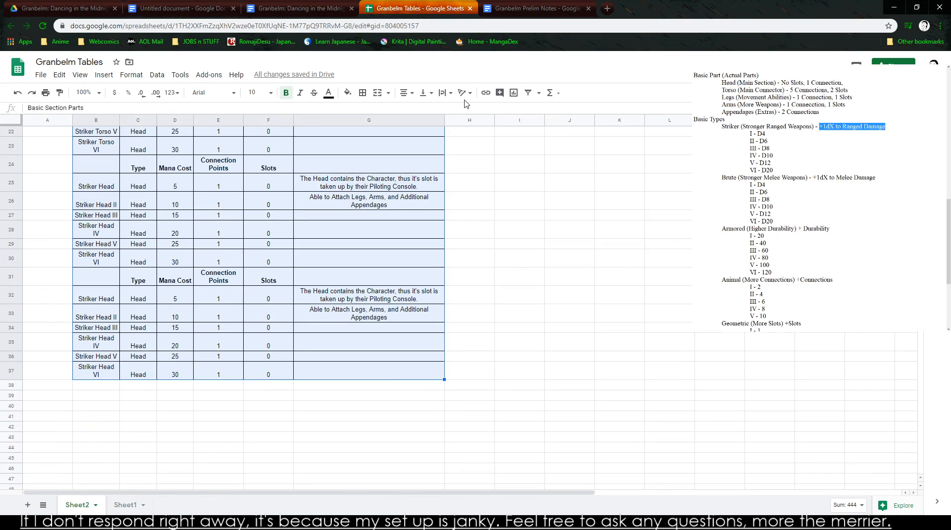
{"action": "key", "text": "Delete"}
{"action": "scroll", "coordinate": [389, 130], "scroll_direction": "up", "scroll_amount": 6}
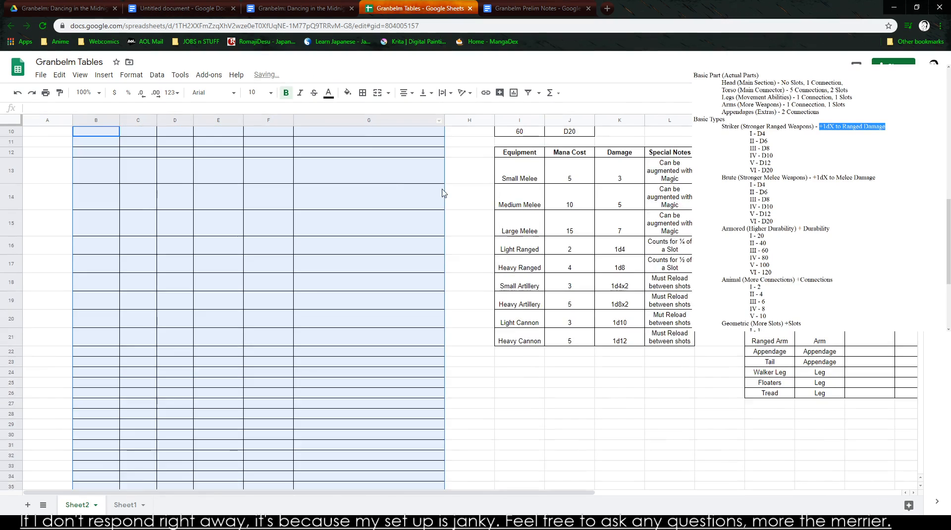
- Remove all cell borders from the emptied range B10:G37
{"action": "left_click", "coordinate": [389, 93]}
{"action": "left_click", "coordinate": [382, 99]}
{"action": "left_click", "coordinate": [380, 95]}
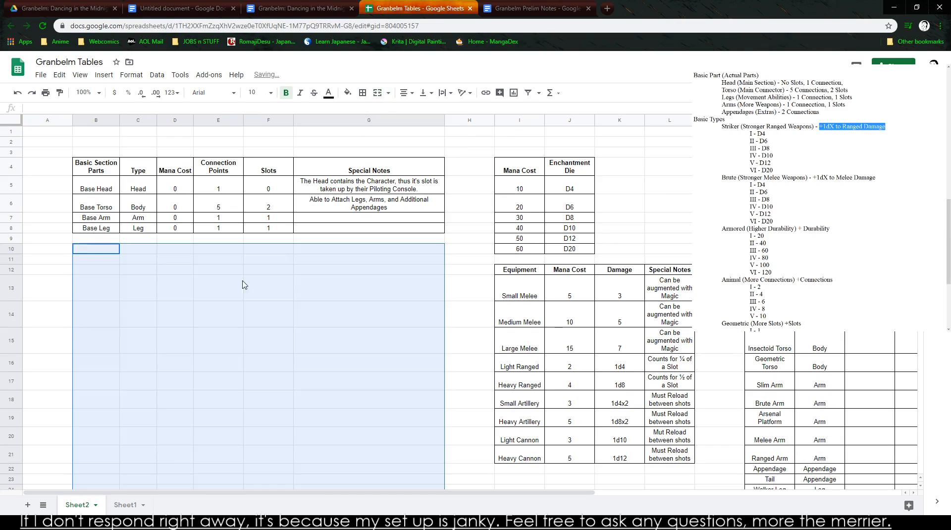
{"action": "left_click", "coordinate": [220, 285]}
{"action": "left_click_drag", "start_coordinate": [113, 252], "coordinate": [414, 362]}
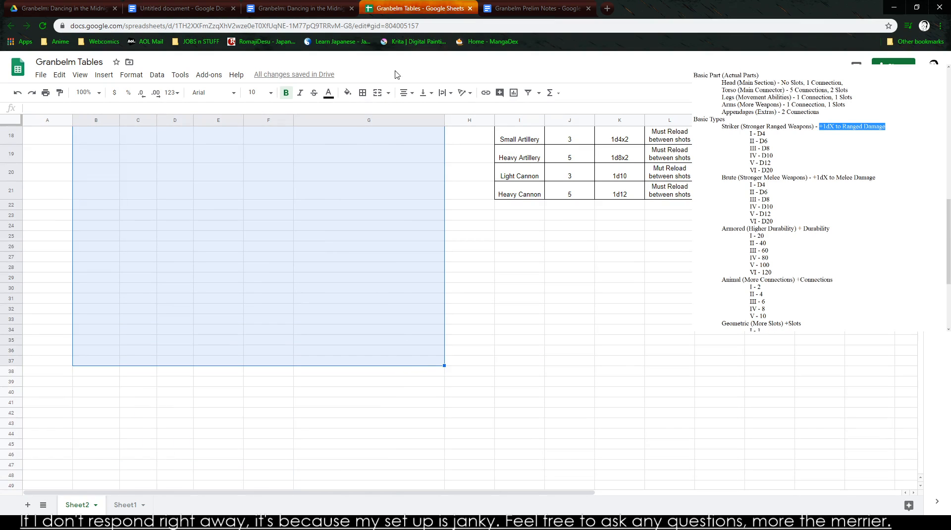
{"action": "left_click", "coordinate": [363, 93]}
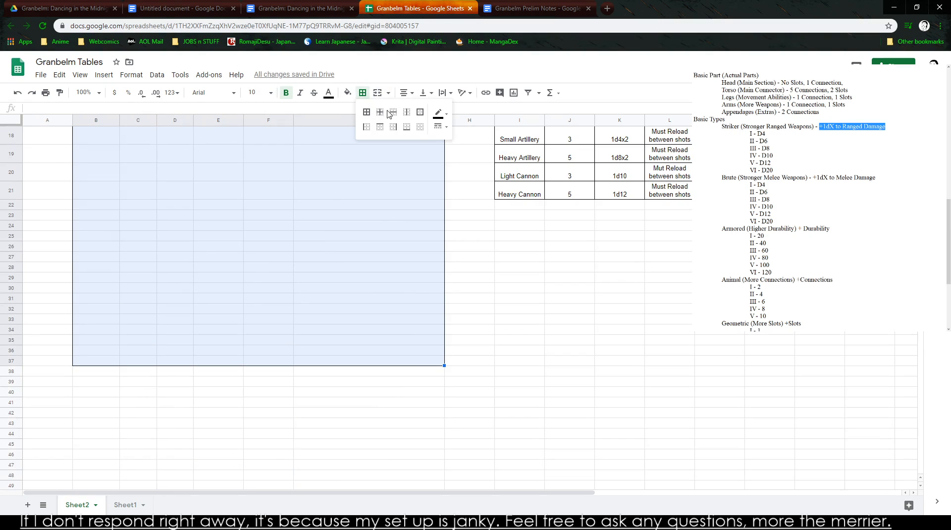
{"action": "left_click", "coordinate": [420, 127]}
{"action": "left_click", "coordinate": [379, 226]}
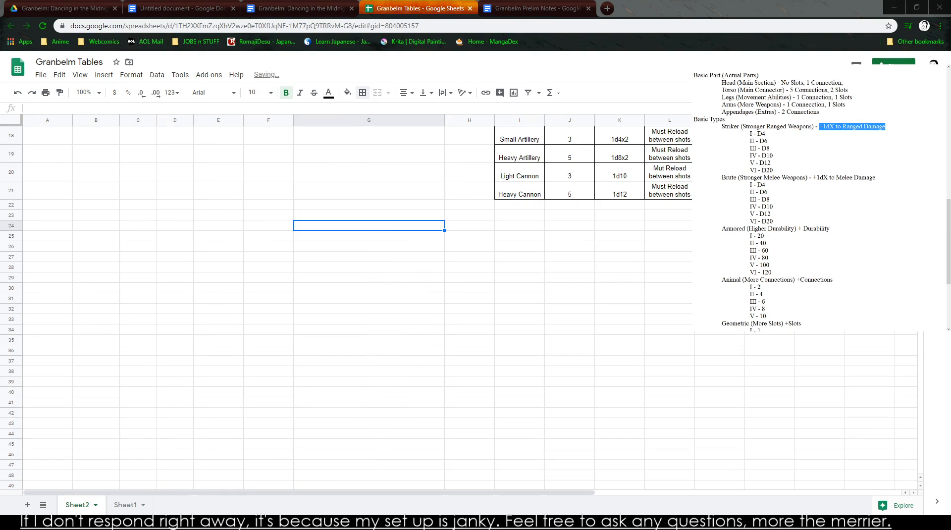
{"action": "scroll", "coordinate": [357, 308], "scroll_direction": "up", "scroll_amount": 5}
{"action": "left_click", "coordinate": [138, 340]}
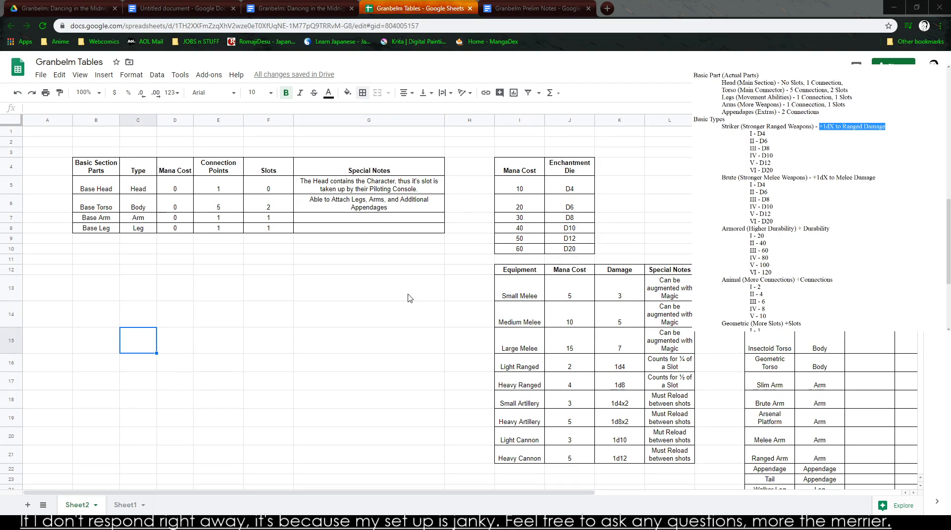
{"action": "left_click", "coordinate": [354, 293]}
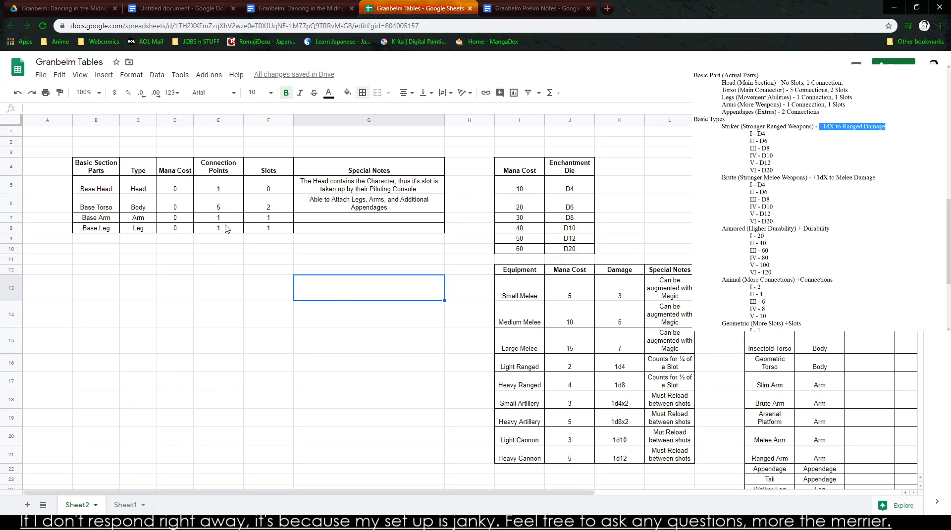
{"action": "scroll", "coordinate": [263, 290], "scroll_direction": "down", "scroll_amount": 1}
{"action": "scroll", "coordinate": [262, 290], "scroll_direction": "up", "scroll_amount": 1}
{"action": "left_click_drag", "start_coordinate": [89, 188], "coordinate": [352, 231]}
{"action": "left_click", "coordinate": [98, 251]}
{"action": "left_click", "coordinate": [89, 239]}
- Rename the basic section parts in B5:B8 to Head, Torso, Arm and Leg
{"action": "left_click", "coordinate": [99, 173]}
{"action": "left_click", "coordinate": [98, 191]}
{"action": "type", "text": "Head"}
{"action": "key", "text": "Return"}
{"action": "type", "text": "Tors"}
{"action": "key", "text": "Return"}
{"action": "type", "text": "Arm"}
{"action": "key", "text": "Return"}
{"action": "type", "text": "Leg"}
{"action": "key", "text": "Return"}
- Enter Part Variation in B10 as the first heading of a new table
{"action": "key", "text": "Down"}
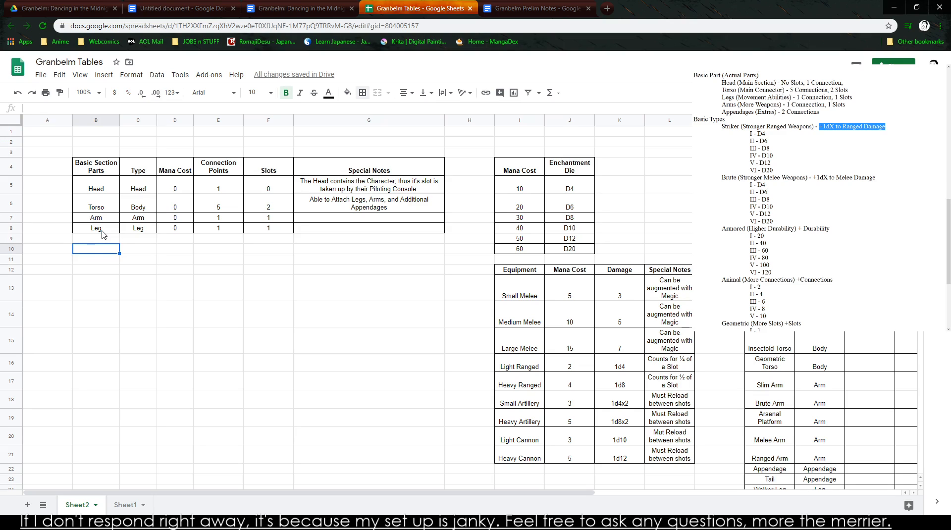
{"action": "type", "text": "Part Variation"}
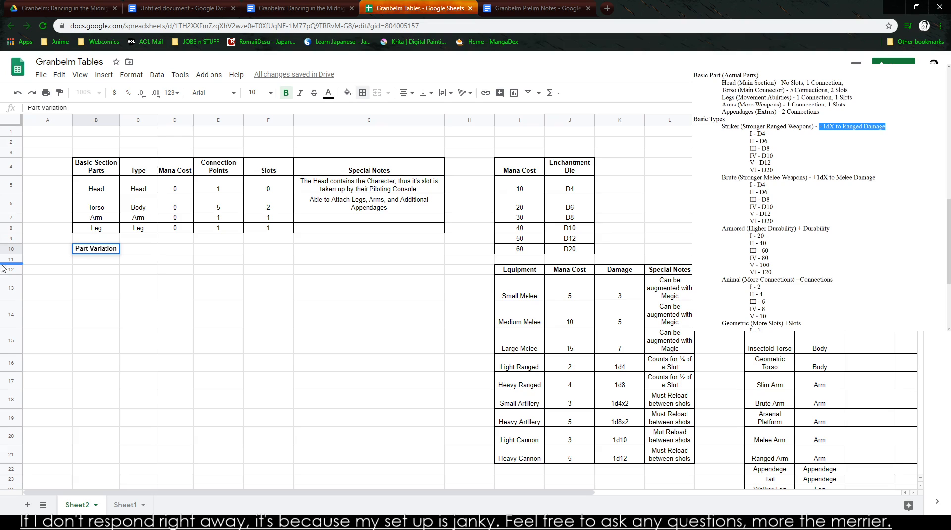
- Enter the headings Stage Available and Mana Cost in C10:D10, beside Part Variation
{"action": "left_click", "coordinate": [121, 252]}
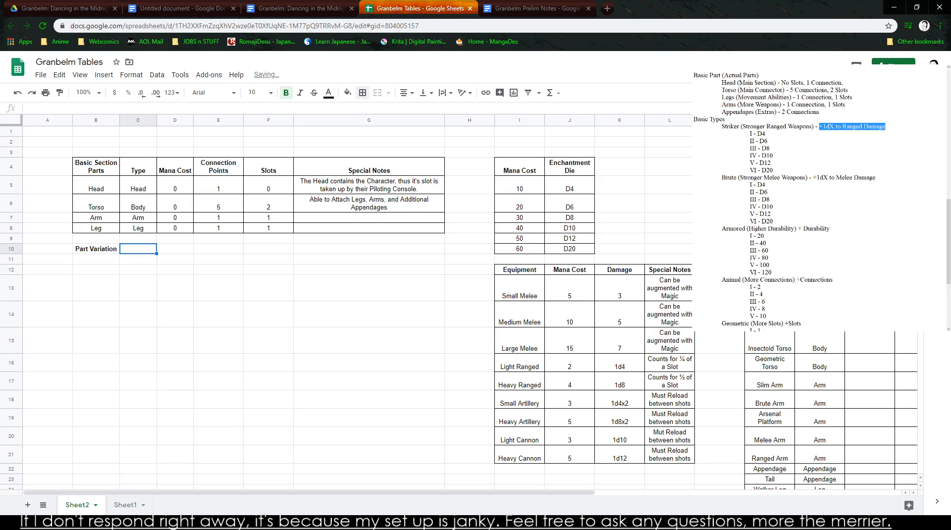
{"action": "type", "text": "S"}
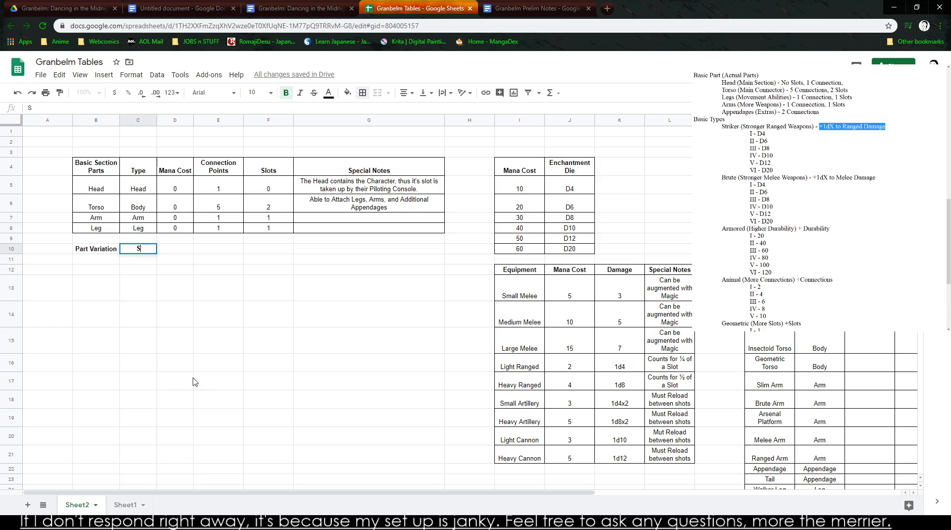
{"action": "left_click", "coordinate": [316, 6]}
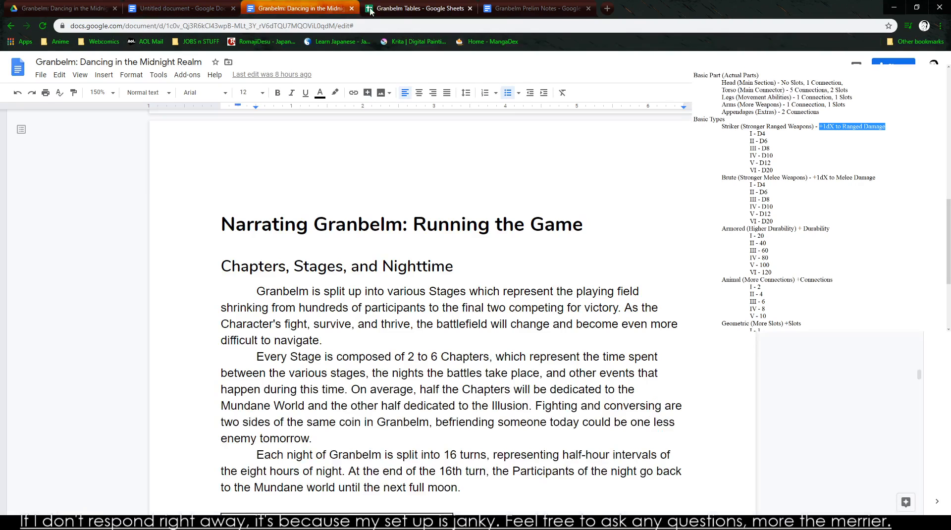
{"action": "key", "text": "ctrl+Tab"}
{"action": "type", "text": "t"}
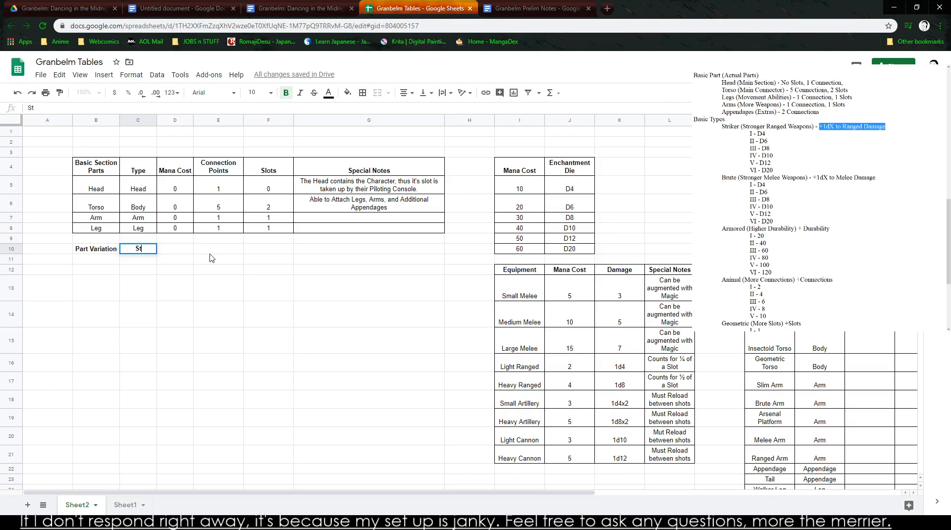
{"action": "type", "text": "age Available"}
{"action": "key", "text": "Tab"}
{"action": "type", "text": "Mana Cost"}
{"action": "key", "text": "Tab"}
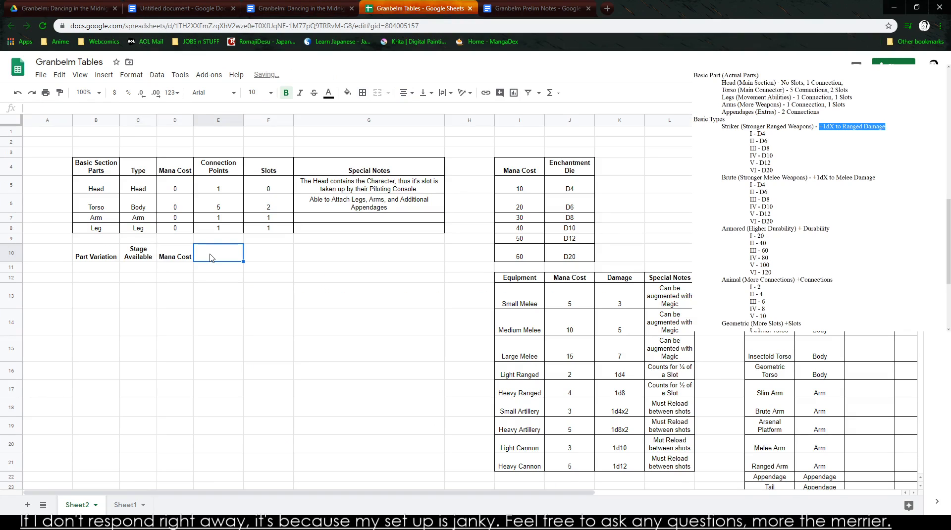
- Complete the heading row with Connections, Slots and Special Notes in E10:G10
{"action": "type", "text": "Connections"}
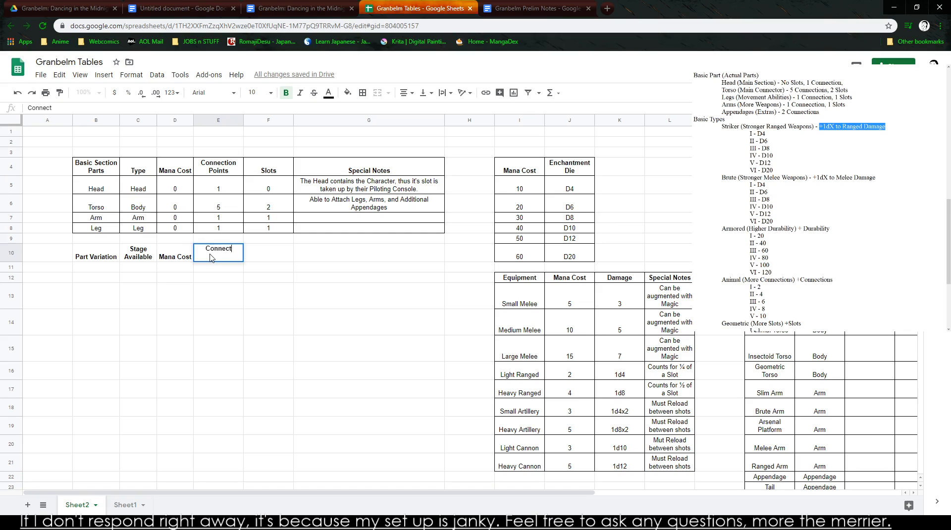
{"action": "key", "text": "Tab"}
{"action": "type", "text": "Slots"}
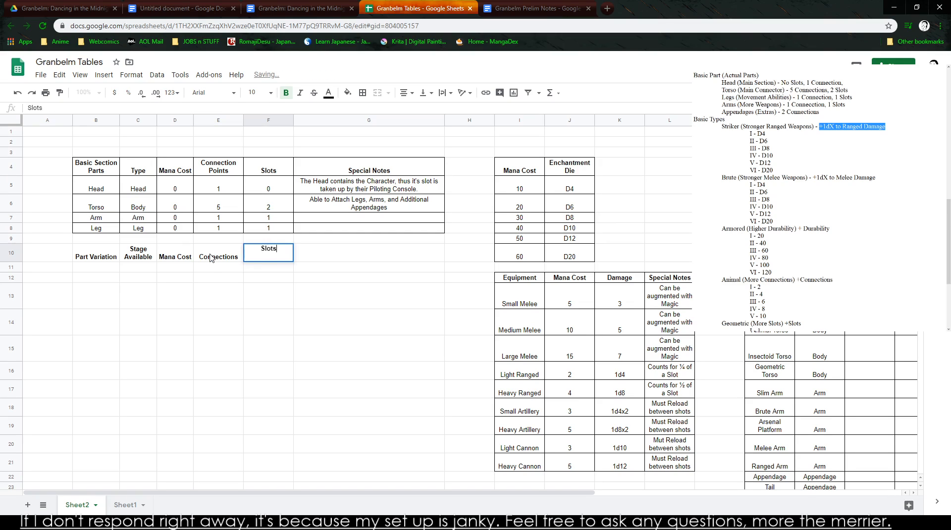
{"action": "key", "text": "Tab"}
{"action": "type", "text": "Special Notes"}
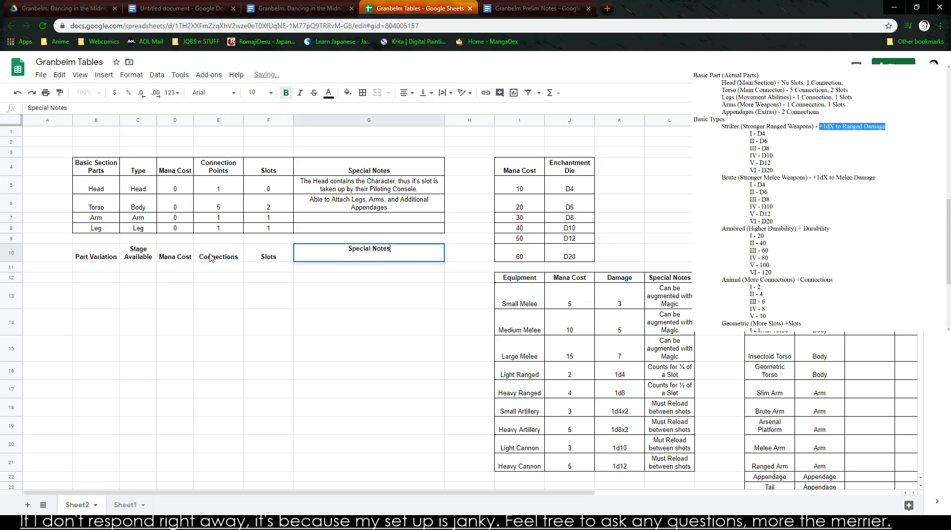
{"action": "key", "text": "BackSpace"}
{"action": "key", "text": "BackSpace"}
{"action": "key", "text": "BackSpace"}
{"action": "key", "text": "BackSpace"}
{"action": "key", "text": "BackSpace"}
{"action": "key", "text": "BackSpace"}
{"action": "type", "text": "Notes"}
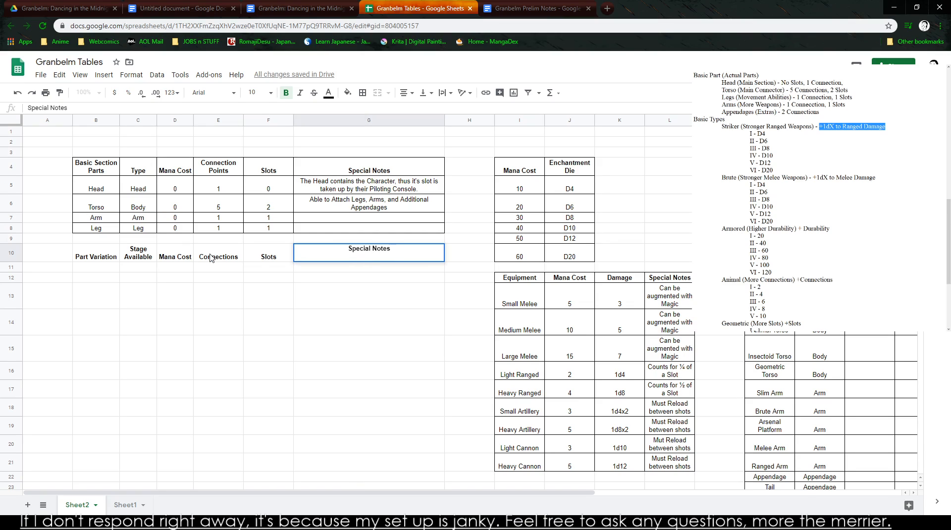
{"action": "left_click", "coordinate": [114, 360]}
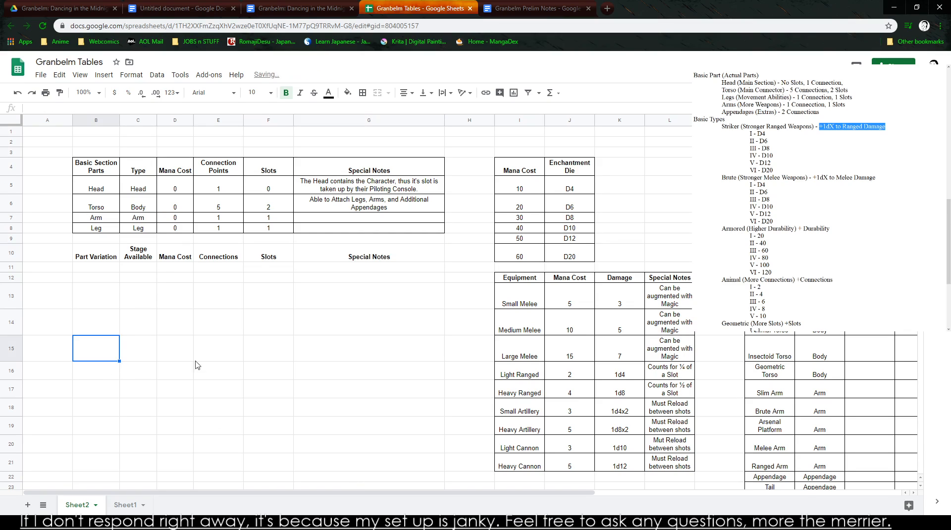
- List Striker, Brutes and Armored under Part Variation in B11:B13
{"action": "left_click", "coordinate": [109, 272]}
{"action": "type", "text": "Sti"}
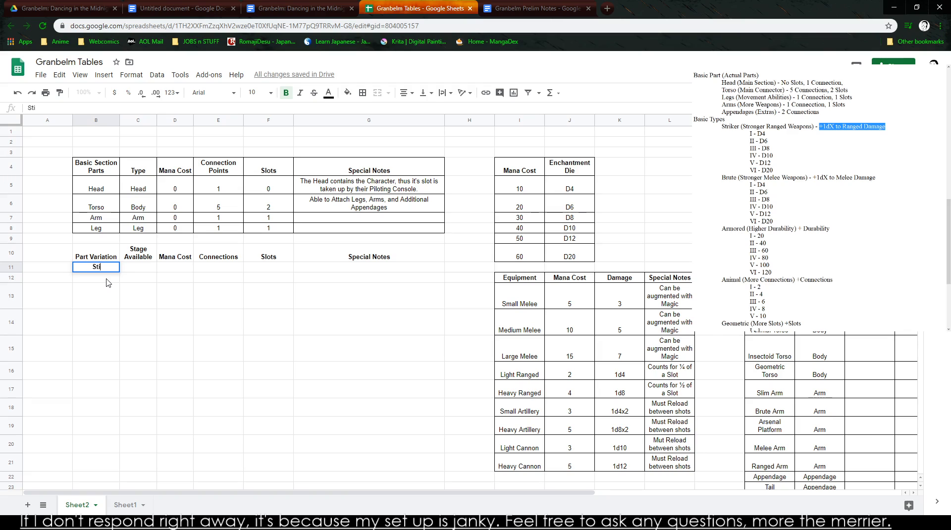
{"action": "key", "text": "BackSpace"}
{"action": "key", "text": "BackSpace"}
{"action": "type", "text": "Striker"}
{"action": "key", "text": "Return"}
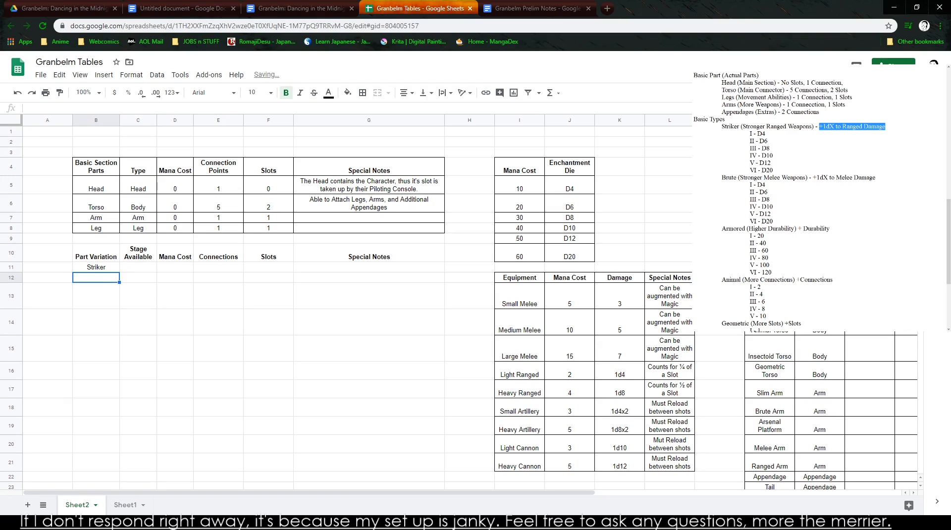
{"action": "type", "text": "Brutes"}
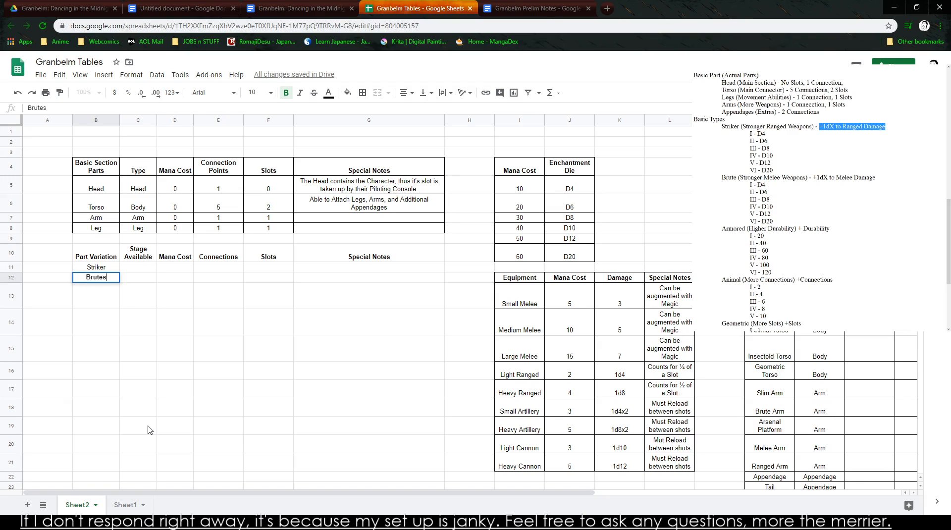
{"action": "key", "text": "Return"}
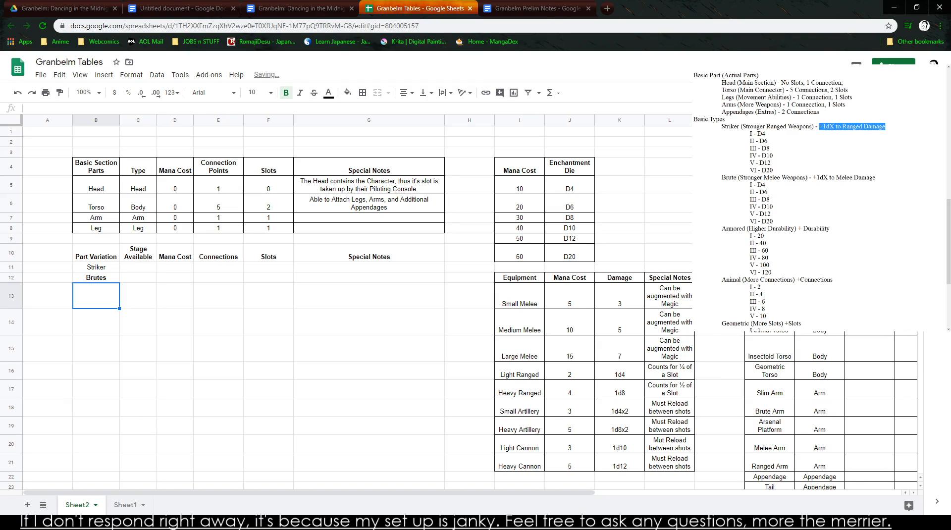
{"action": "type", "text": "Armored"}
{"action": "key", "text": "Return"}
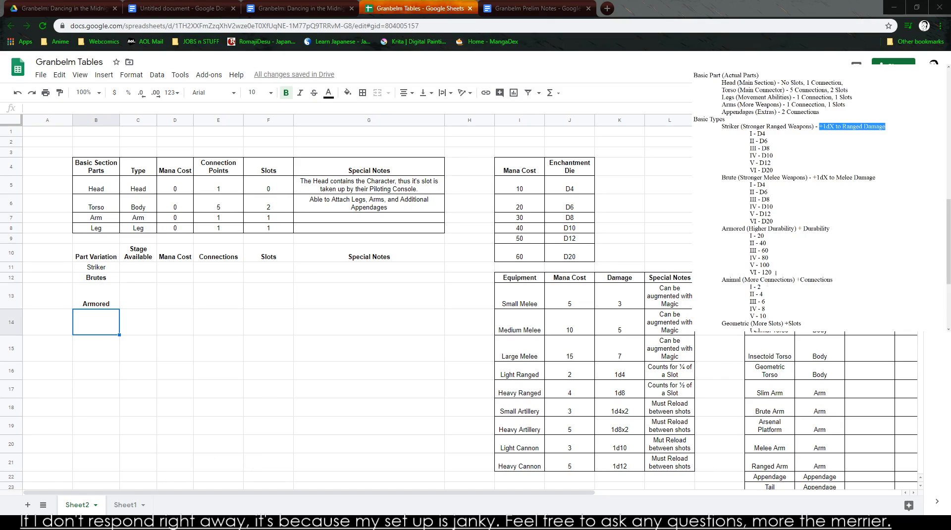
- Add Animal and Geometric to the Part Variation list in B14:B15
{"action": "scroll", "coordinate": [820, 198], "scroll_direction": "down", "scroll_amount": 3}
{"action": "left_click", "coordinate": [135, 370]}
{"action": "left_click", "coordinate": [104, 328]}
{"action": "type", "text": "Animal"}
{"action": "key", "text": "Return"}
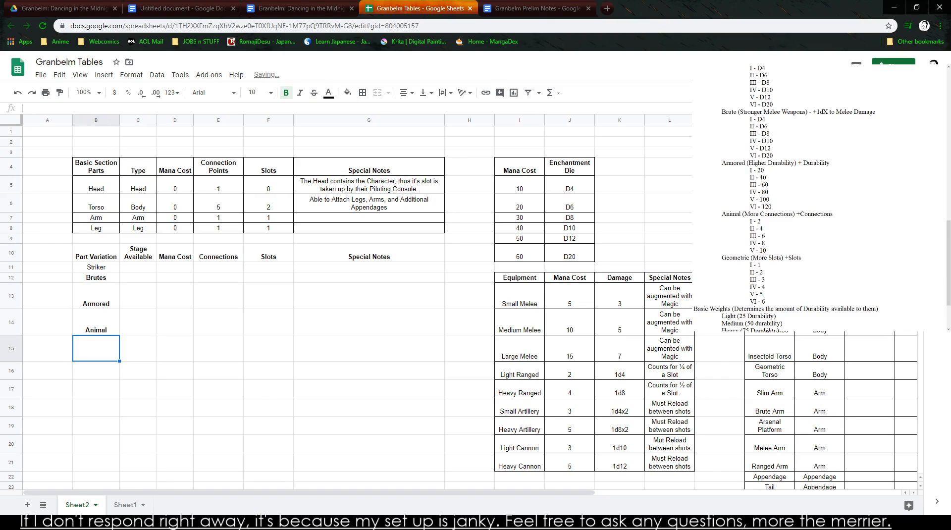
{"action": "key", "text": "alt+Tab"}
{"action": "key", "text": "alt+Tab"}
{"action": "left_click", "coordinate": [60, 349]}
{"action": "left_click", "coordinate": [78, 349]}
{"action": "type", "text": "Geometric"}
{"action": "left_click", "coordinate": [164, 339]}
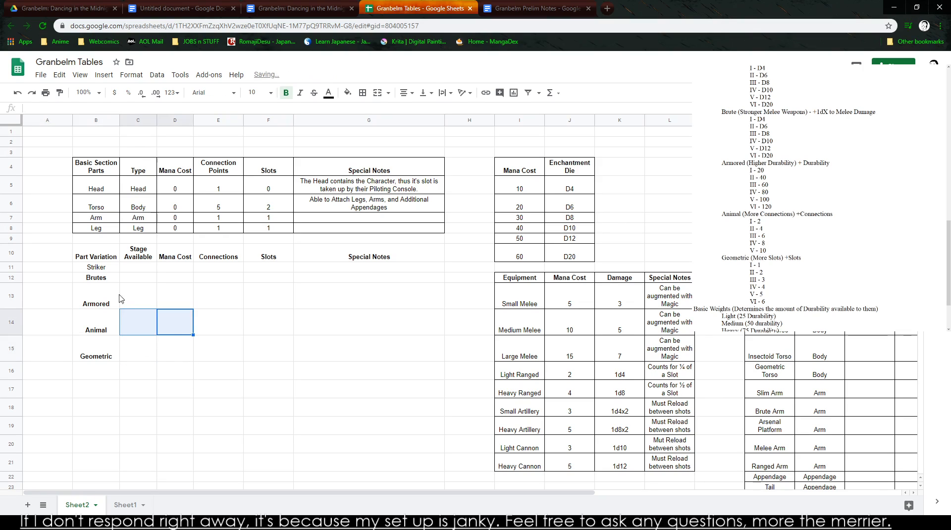
- Remove the bold formatting from Brutes through Geometric in B12:B15 and move them down to B17:B20
{"action": "left_click_drag", "start_coordinate": [110, 287], "coordinate": [99, 350]}
{"action": "key", "text": "ctrl+b"}
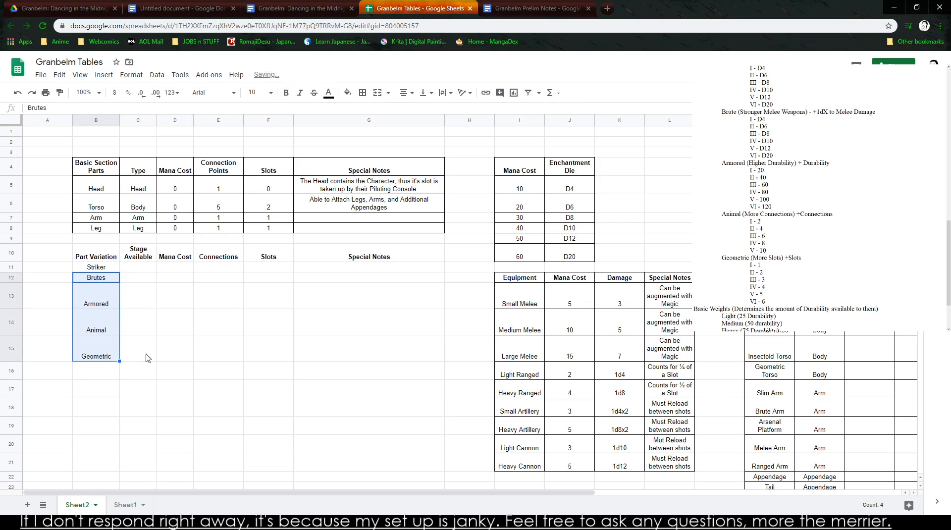
{"action": "left_click", "coordinate": [131, 349]}
{"action": "left_click", "coordinate": [106, 296]}
{"action": "left_click", "coordinate": [102, 280]}
{"action": "left_click_drag", "start_coordinate": [103, 280], "coordinate": [114, 446]}
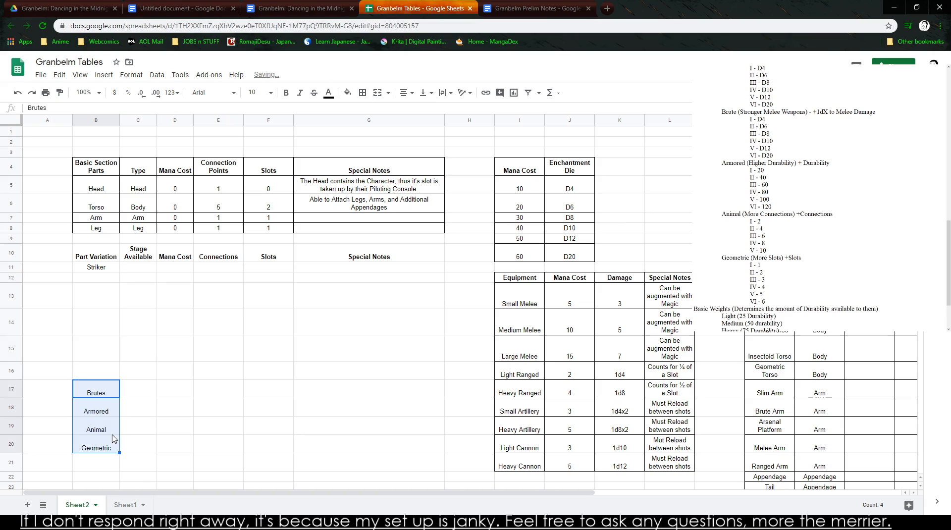
- Rename Striker in B11 to Striker I and enter Striker II and Striker III in B12:B13
{"action": "left_click", "coordinate": [108, 267]}
{"action": "type", "text": "I"}
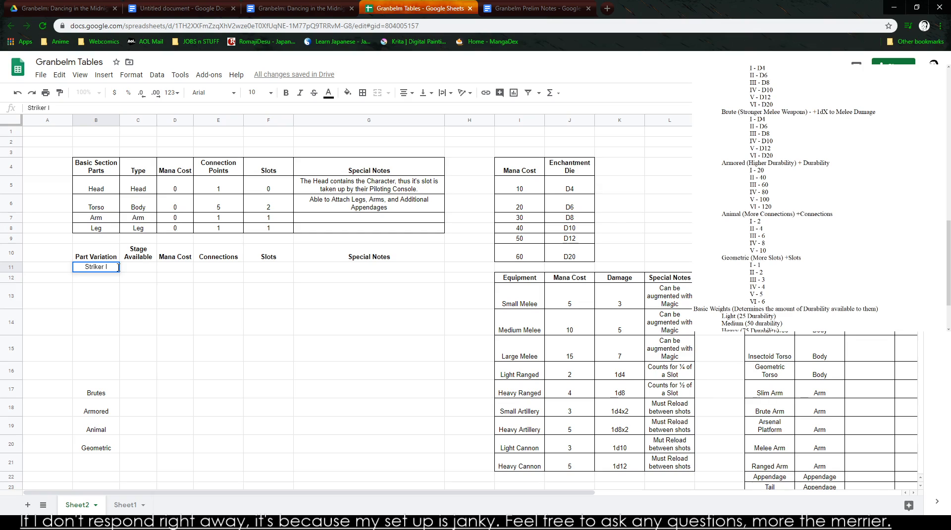
{"action": "key", "text": "Return"}
{"action": "type", "text": "Striker "}
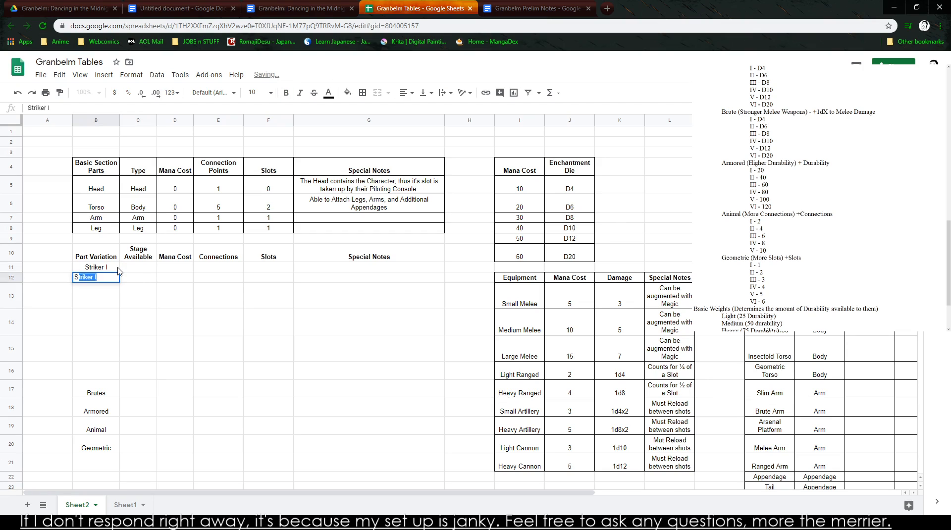
{"action": "type", "text": "II"}
{"action": "key", "text": "Return"}
{"action": "type", "text": "Striker III"}
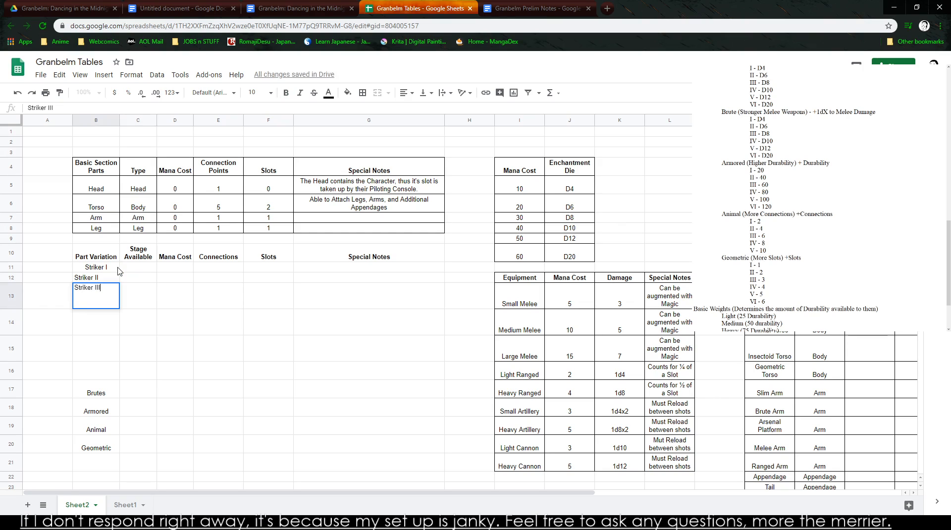
- Continue the Striker levels with Striker IV, Striker V and Striker VI in B14:B16
{"action": "key", "text": "Return"}
{"action": "type", "text": "Str"}
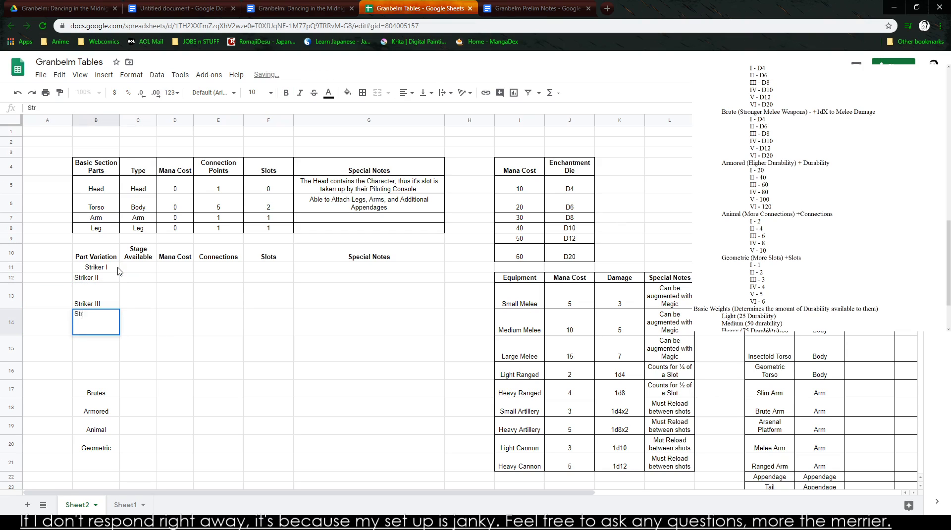
{"action": "type", "text": "ivi"}
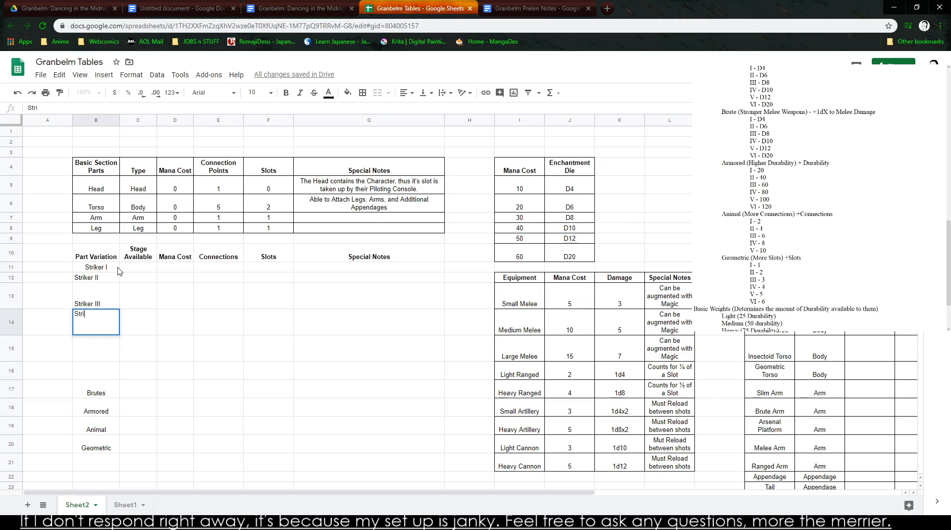
{"action": "type", "text": "iker"}
{"action": "key", "text": "Return"}
{"action": "type", "text": "Striker"}
{"action": "key", "text": "Return"}
{"action": "type", "text": "Striker IV"}
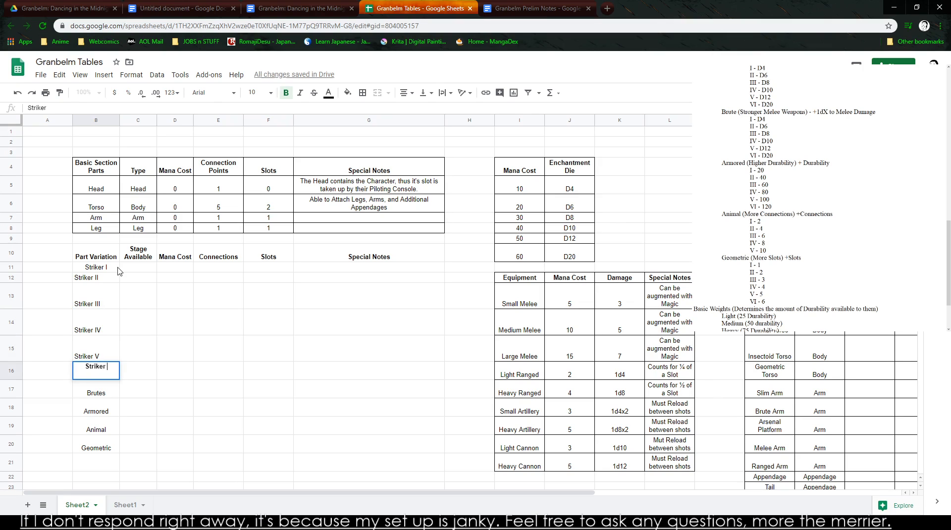
{"action": "key", "text": "BackSpace"}
{"action": "key", "text": "BackSpace"}
{"action": "type", "text": "VI"}
{"action": "key", "text": "Return"}
- Make the Striker names in B11:B16 non-bold and center them horizontally and vertically
{"action": "key", "text": "Down"}
{"action": "key", "text": "Up"}
{"action": "key", "text": "Up"}
{"action": "key", "text": "shift+Up"}
{"action": "key", "text": "shift+Up"}
{"action": "key", "text": "shift+Up"}
{"action": "key", "text": "shift+Up"}
{"action": "key", "text": "shift+Up"}
{"action": "key", "text": "ctrl+b"}
{"action": "left_click", "coordinate": [406, 92]}
{"action": "left_click", "coordinate": [418, 112]}
{"action": "left_click", "coordinate": [425, 93]}
{"action": "left_click", "coordinate": [437, 112]}
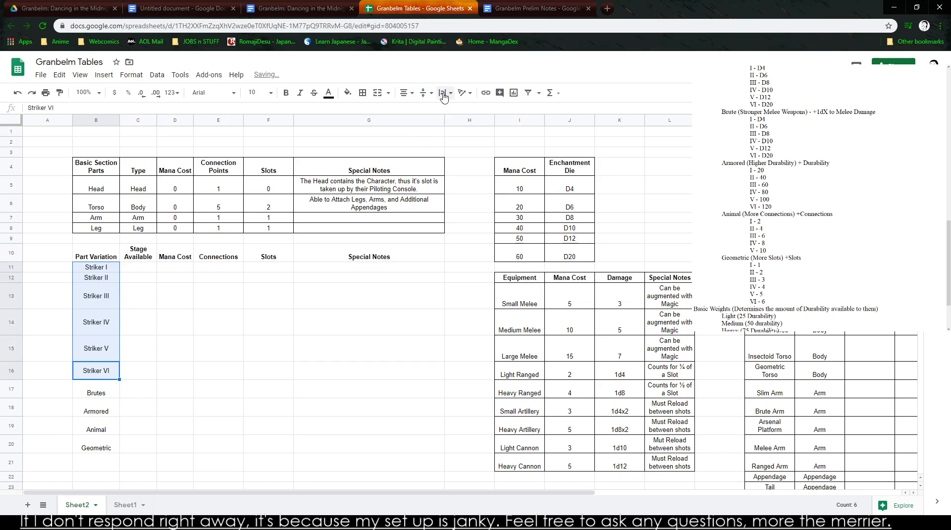
{"action": "left_click", "coordinate": [173, 397]}
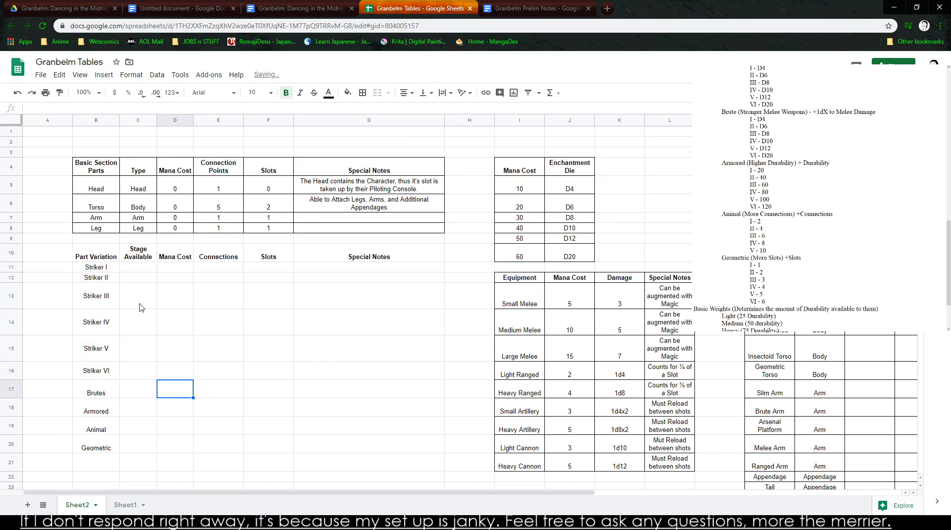
- Fill the Stage Available column in C11:C16 with 1 through 6 for the Striker levels
{"action": "left_click", "coordinate": [143, 270]}
{"action": "type", "text": "1"}
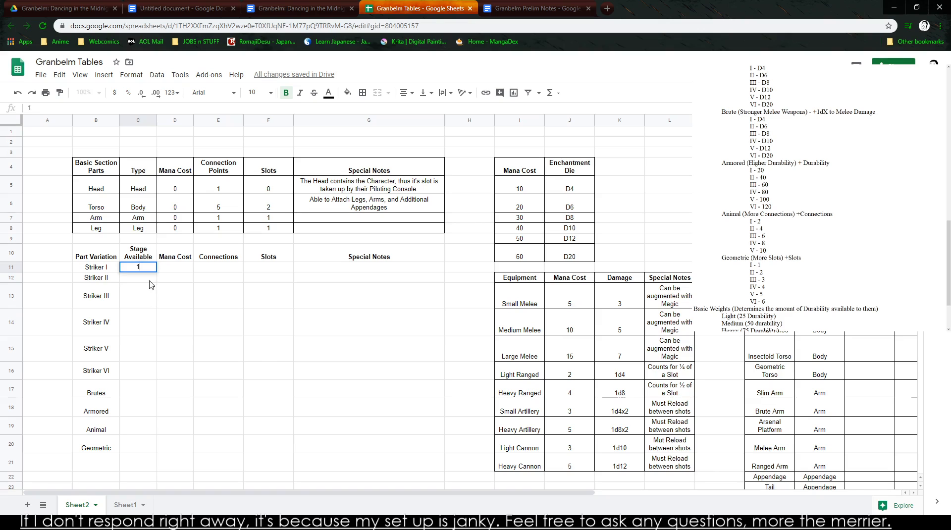
{"action": "key", "text": "Return"}
{"action": "type", "text": "2"}
{"action": "left_click", "coordinate": [153, 269]}
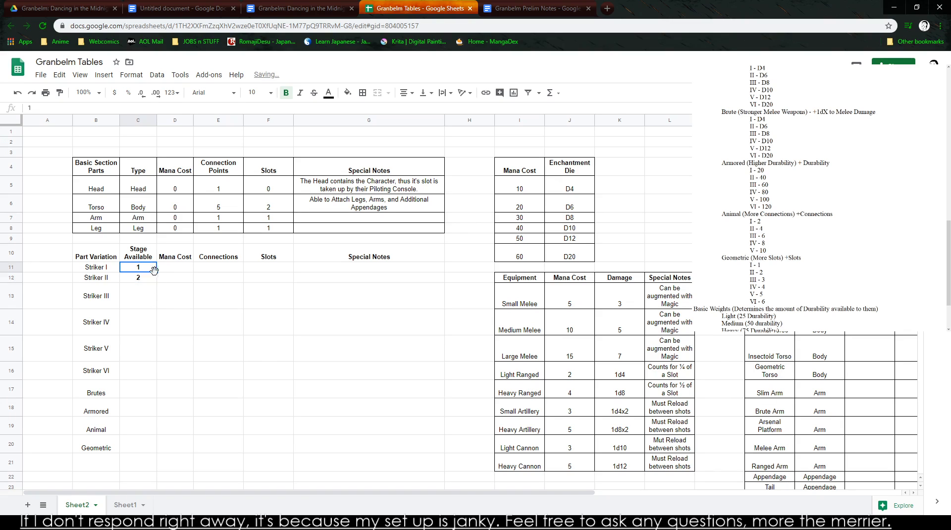
{"action": "left_click_drag", "start_coordinate": [156, 272], "coordinate": [153, 379]}
{"action": "left_click", "coordinate": [211, 407]}
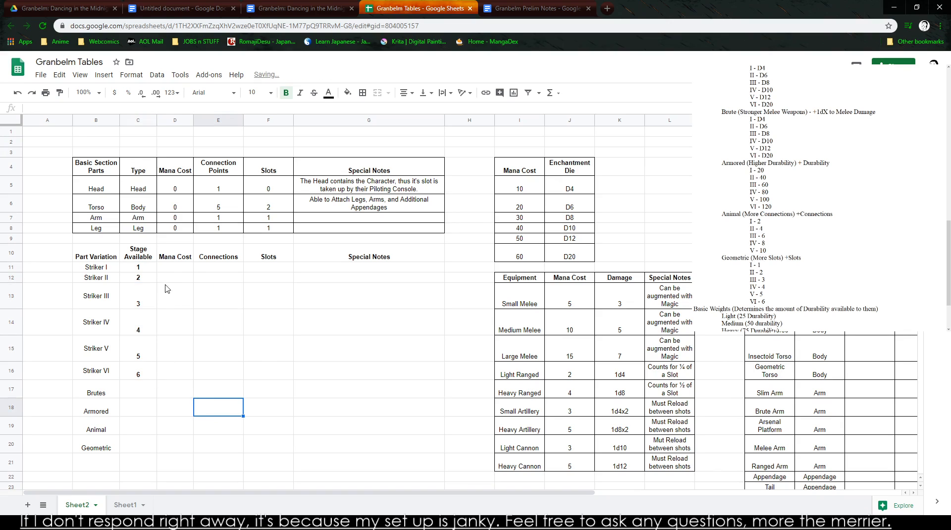
- Enter mana costs of 5 for Striker I and 10 for Striker II in D11:D12
{"action": "left_click", "coordinate": [172, 270]}
{"action": "type", "text": "5"}
{"action": "left_click", "coordinate": [183, 281]}
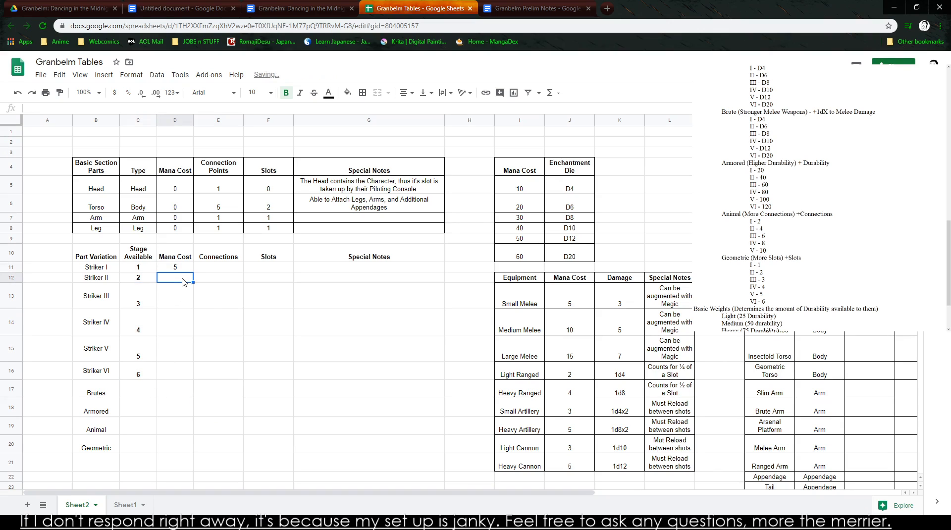
{"action": "type", "text": "101"}
{"action": "key", "text": "Return"}
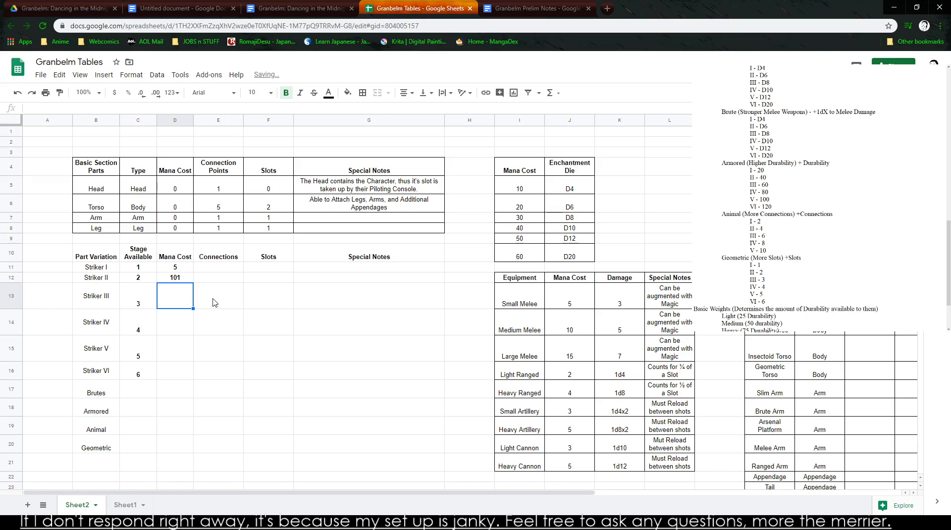
{"action": "key", "text": "Up"}
{"action": "type", "text": "10"}
{"action": "key", "text": "Return"}
- Enter mana costs of 15, 20, 25 and 30 for Striker III to Striker VI in D13:D16
{"action": "type", "text": "15"}
{"action": "key", "text": "Return"}
{"action": "type", "text": "20"}
{"action": "key", "text": "Return"}
{"action": "type", "text": "25"}
{"action": "key", "text": "Return"}
{"action": "type", "text": "30"}
{"action": "key", "text": "Tab"}
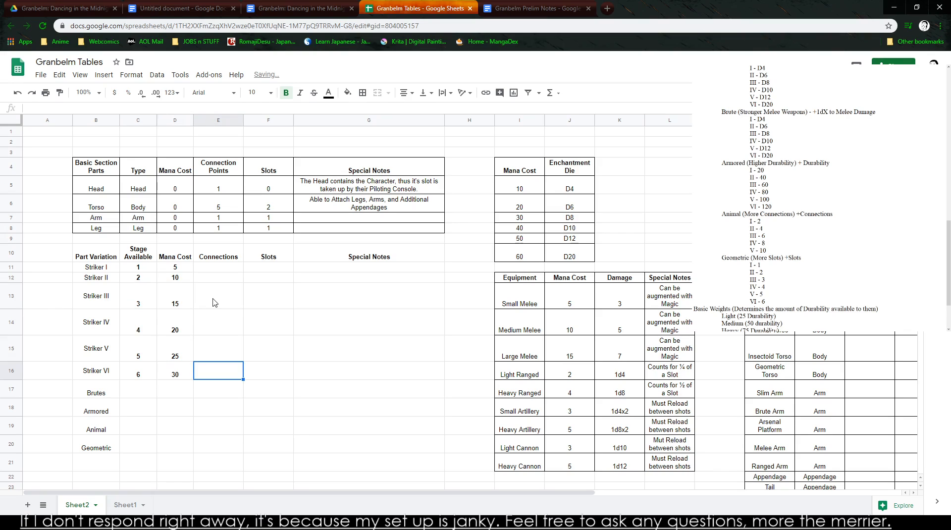
- Copy the Striker stage and mana values in C11:D16 and move the Armored, Animal and Geometric labels down to start at B23
{"action": "left_click_drag", "start_coordinate": [187, 271], "coordinate": [141, 376]}
{"action": "key", "text": "ctrl+c"}
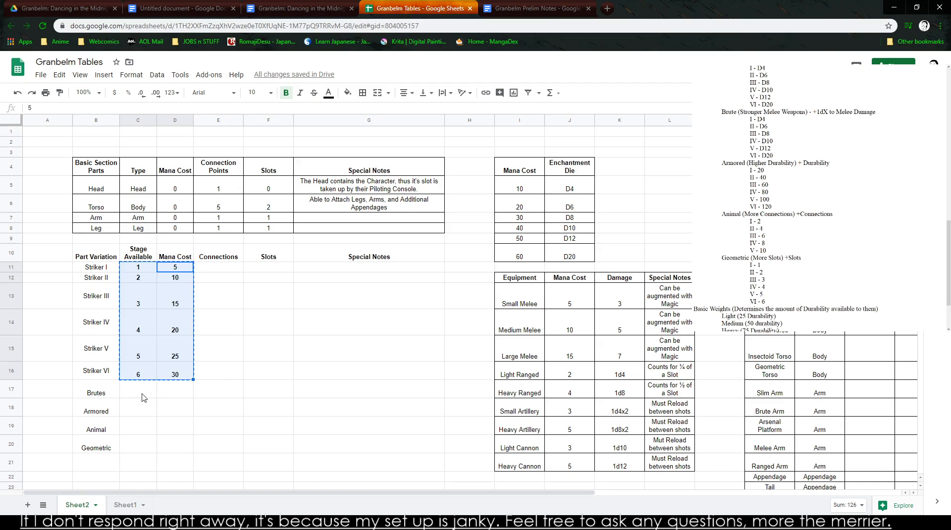
{"action": "left_click", "coordinate": [142, 396]}
{"action": "left_click_drag", "start_coordinate": [92, 412], "coordinate": [105, 459]}
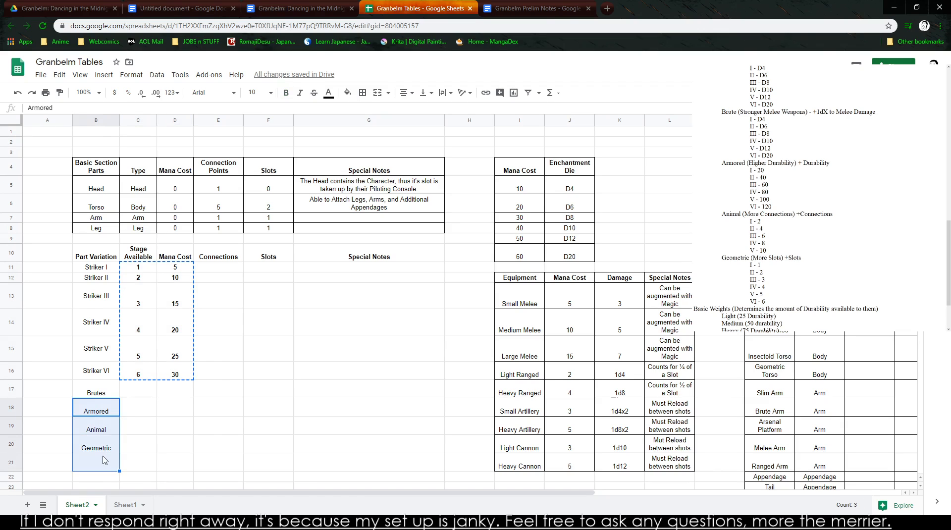
{"action": "scroll", "coordinate": [105, 460], "scroll_direction": "down", "scroll_amount": 6}
{"action": "scroll", "coordinate": [64, 276], "scroll_direction": "up", "scroll_amount": 3}
{"action": "left_click", "coordinate": [104, 259]}
{"action": "left_click_drag", "start_coordinate": [104, 259], "coordinate": [102, 405]}
- Paste the copied stage and mana values at C17 for Brutes and at C23 for Armored
{"action": "left_click", "coordinate": [133, 236]}
{"action": "key", "text": "ctrl+v"}
{"action": "left_click", "coordinate": [130, 334]}
{"action": "key", "text": "ctrl+v"}
- Move the Animal and Geometric labels down to B29:B30 and paste the stage and mana values at C29
{"action": "left_click", "coordinate": [99, 352]}
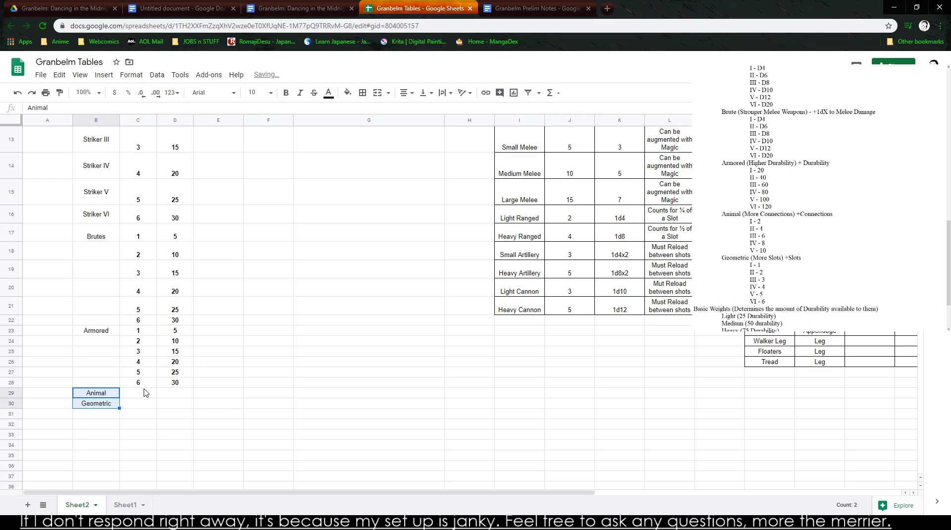
{"action": "left_click", "coordinate": [141, 394]}
{"action": "key", "text": "ctrl+v"}
- Move the Geometric label down to B35 and paste the stage and mana values at C35
{"action": "left_click", "coordinate": [96, 409]}
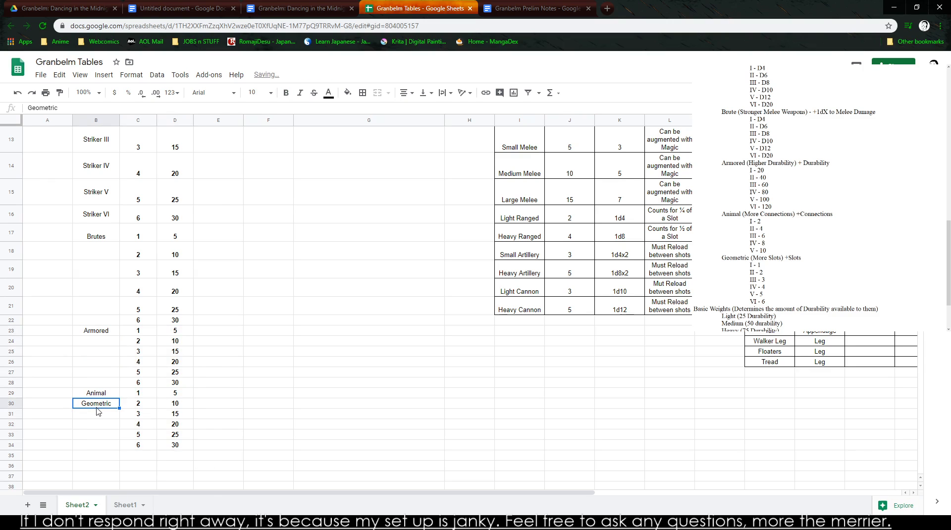
{"action": "left_click_drag", "start_coordinate": [96, 406], "coordinate": [97, 456]}
{"action": "left_click", "coordinate": [138, 455]}
{"action": "key", "text": "ctrl+v"}
{"action": "left_click", "coordinate": [262, 365]}
- Make all the stage and mana values in C11:D40 non-bold
{"action": "scroll", "coordinate": [199, 411], "scroll_direction": "up", "scroll_amount": 2}
{"action": "mouse_move", "coordinate": [142, 208]}
{"action": "left_mouse_down"}
{"action": "mouse_move", "coordinate": [175, 451]}
{"action": "mouse_move", "coordinate": [177, 344]}
{"action": "mouse_move", "coordinate": [136, 257]}
{"action": "mouse_move", "coordinate": [137, 218]}
{"action": "left_mouse_up"}
{"action": "scroll", "coordinate": [175, 451], "scroll_direction": "down", "scroll_amount": 4}
{"action": "left_click", "coordinate": [181, 377]}
{"action": "scroll", "coordinate": [181, 375], "scroll_direction": "up", "scroll_amount": 5}
{"action": "key", "text": "ctrl+b"}
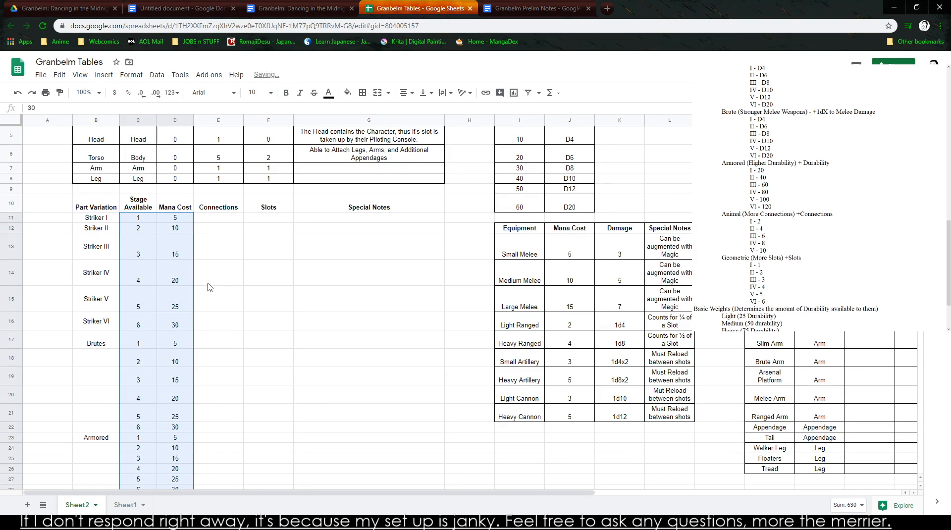
- Apply all borders to the whole Part Variation table, B10:G40
{"action": "left_click", "coordinate": [251, 230]}
{"action": "left_click_drag", "start_coordinate": [95, 210], "coordinate": [377, 412]}
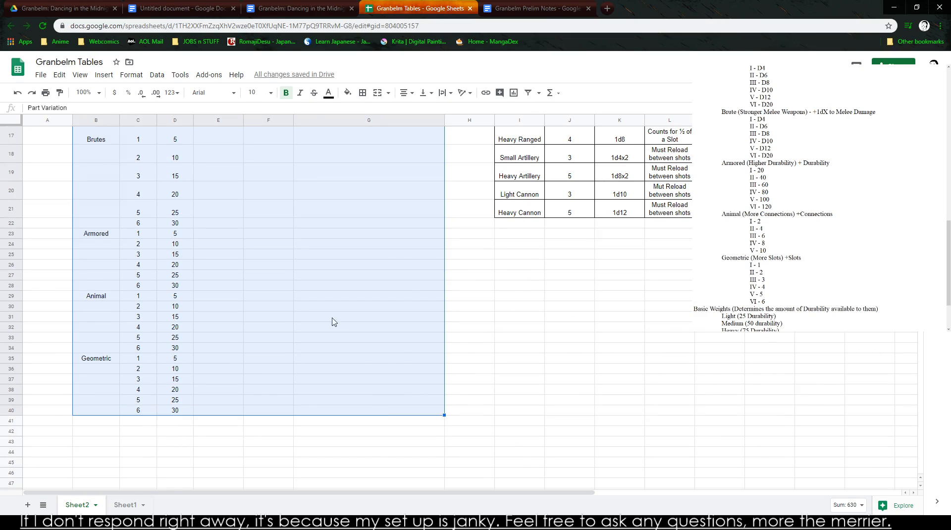
{"action": "left_click", "coordinate": [362, 93]}
{"action": "left_click", "coordinate": [366, 112]}
{"action": "left_click", "coordinate": [323, 246]}
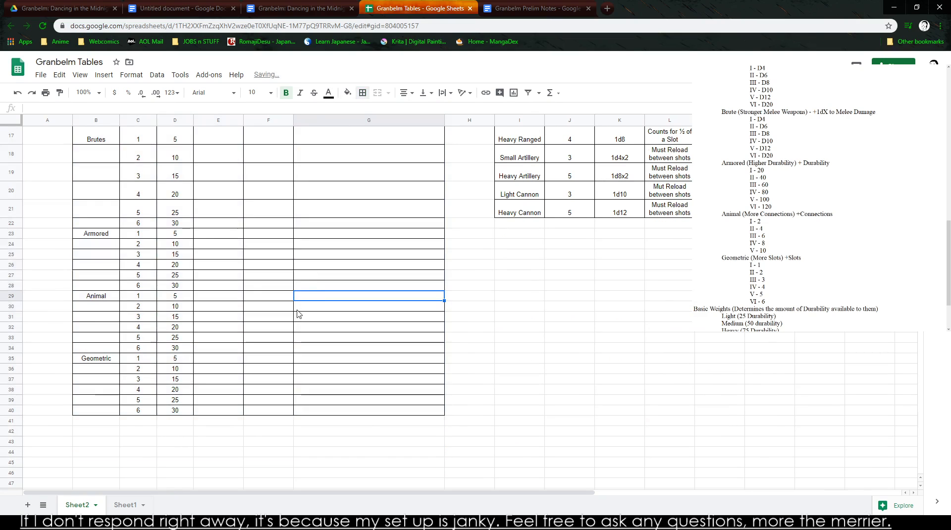
- Rename the Brutes label in B17 as Brute I and enter Brute II in B18
{"action": "scroll", "coordinate": [297, 312], "scroll_direction": "up", "scroll_amount": 5}
{"action": "left_click", "coordinate": [105, 364]}
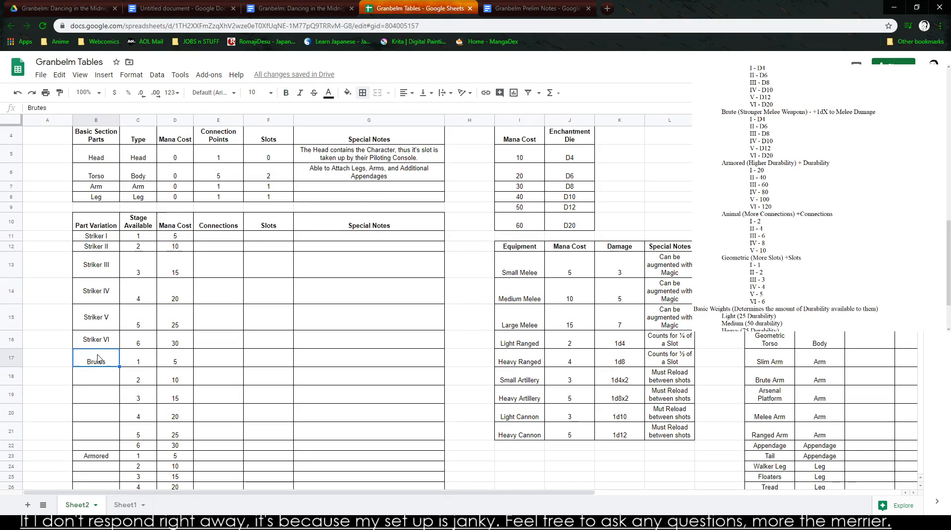
{"action": "double_click", "coordinate": [116, 365]}
{"action": "key", "text": "BackSpace"}
{"action": "key", "text": "BackSpace"}
{"action": "key", "text": "Return"}
{"action": "type", "text": "Brute II"}
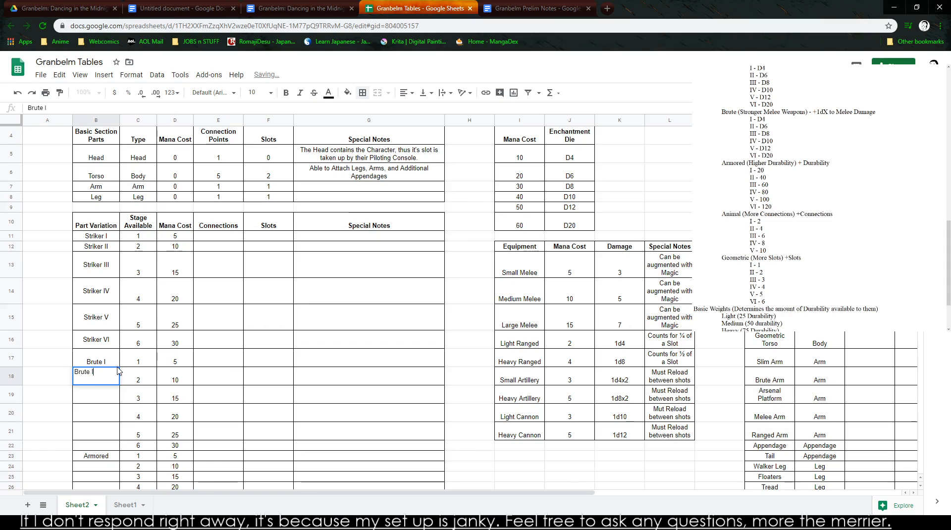
{"action": "key", "text": "Return"}
- Enter Brute III in B19 and Brute IV in B20
{"action": "type", "text": "Brute III"}
{"action": "key", "text": "Return"}
{"action": "type", "text": "B"}
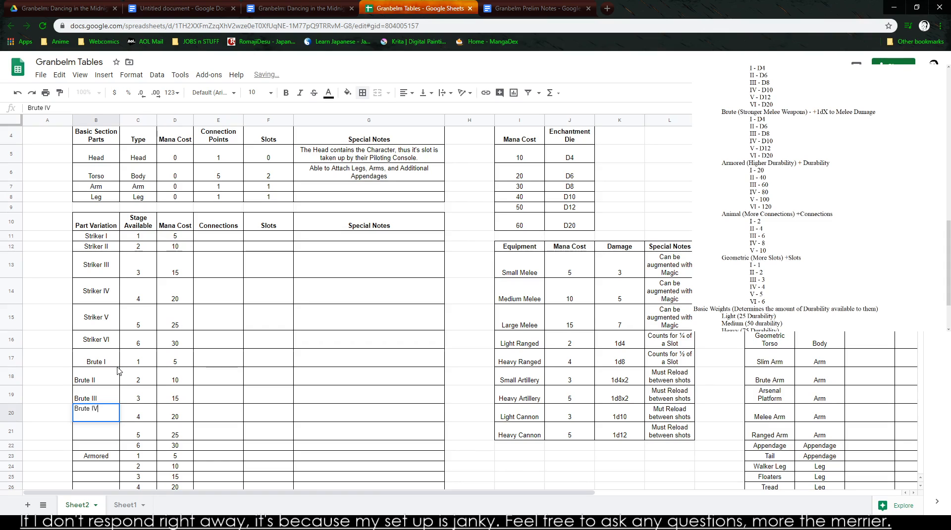
{"action": "key", "text": "Return"}
- Enter Brute V in B21 and Bruve VI in B22
{"action": "type", "text": "Brute V"}
{"action": "key", "text": "Return"}
{"action": "type", "text": "Bruve IV"}
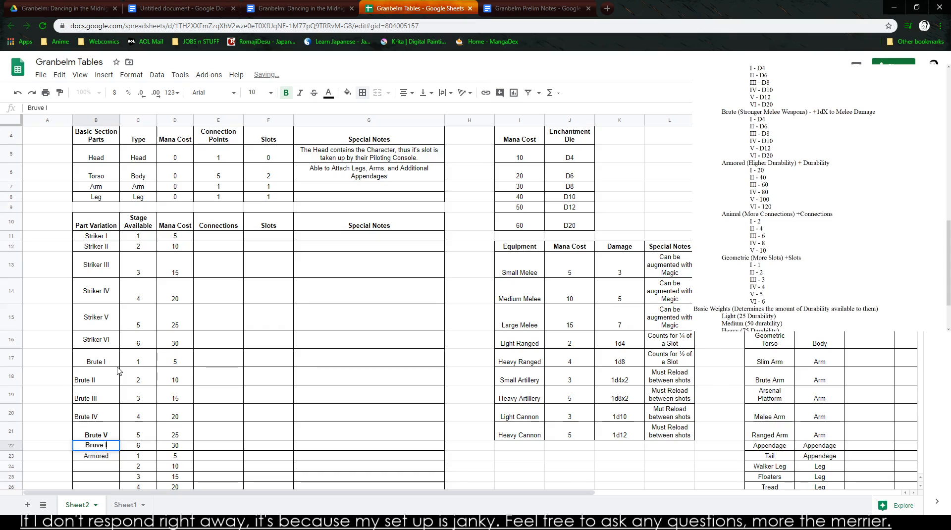
{"action": "key", "text": "BackSpace"}
{"action": "key", "text": "BackSpace"}
{"action": "type", "text": "VI"}
{"action": "key", "text": "Return"}
- Replace the Armored label in B23 with Armored I, and enter Armored II and Armored III in B24:B25
{"action": "type", "text": "Armored I"}
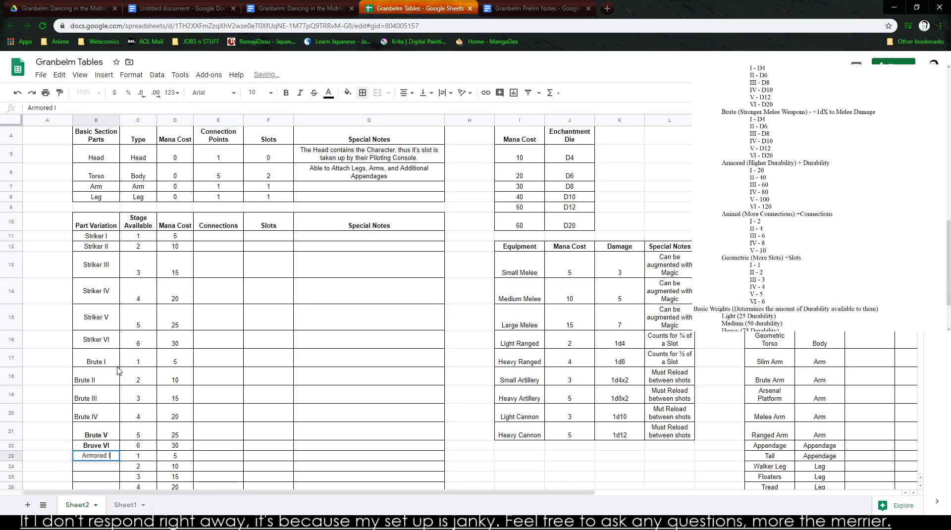
{"action": "key", "text": "Return"}
{"action": "key", "text": "Left"}
{"action": "key", "text": "Right"}
{"action": "type", "text": "A"}
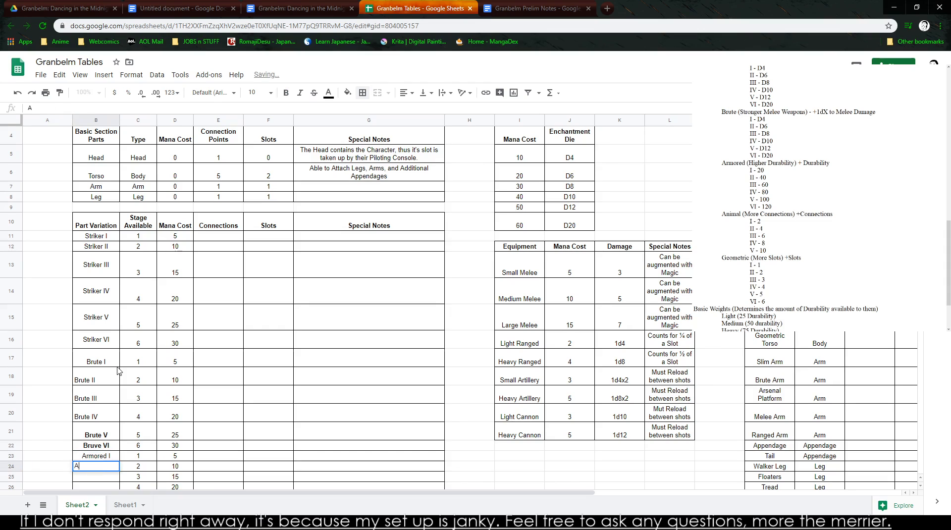
{"action": "type", "text": "rmored II"}
{"action": "key", "text": "Return"}
{"action": "type", "text": "Armored III"}
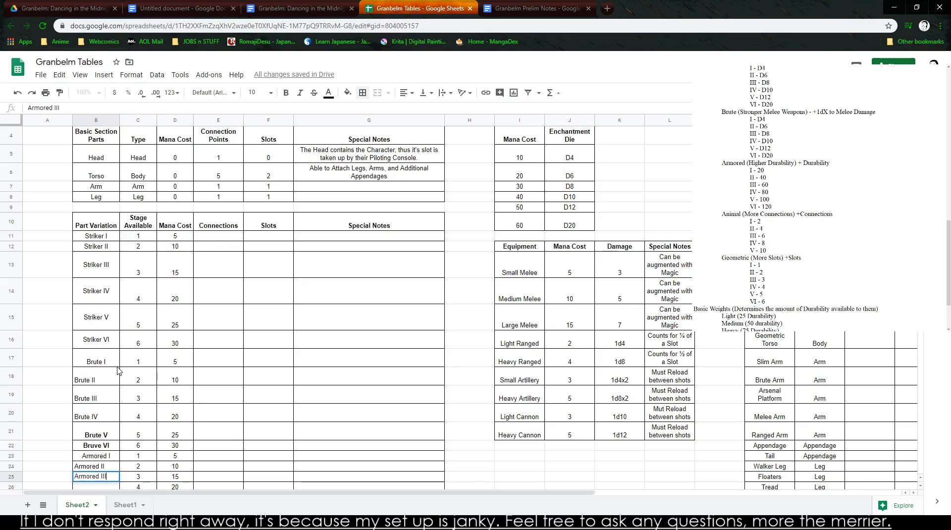
{"action": "key", "text": "Return"}
- Enter Armored IV, Armored V and Armored VI in B26:B28
{"action": "type", "text": "Armored"}
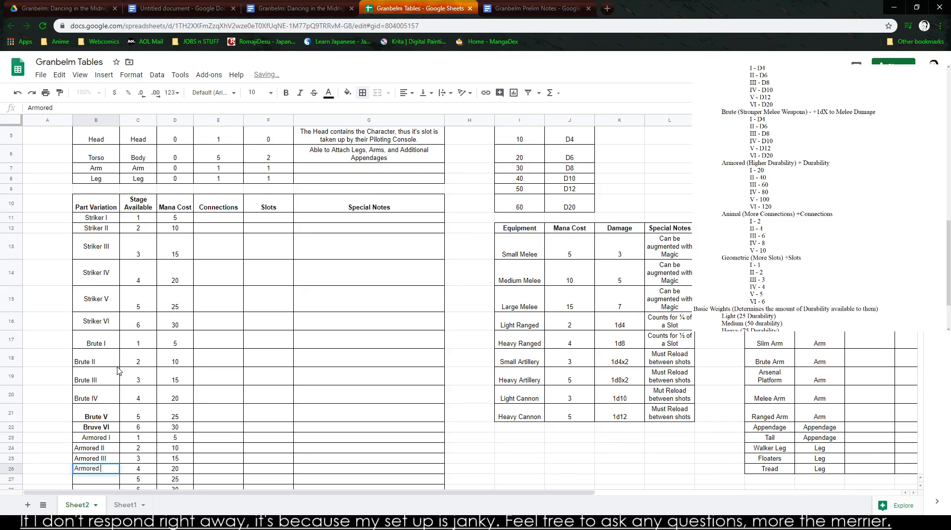
{"action": "type", "text": " IV"}
{"action": "key", "text": "Return"}
{"action": "type", "text": "Armored V"}
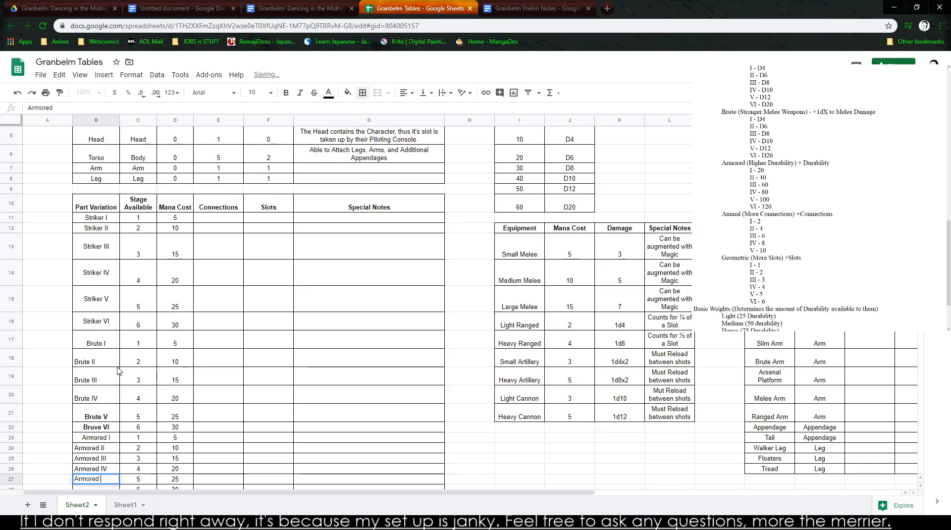
{"action": "key", "text": "Return"}
{"action": "type", "text": "Armored VI"}
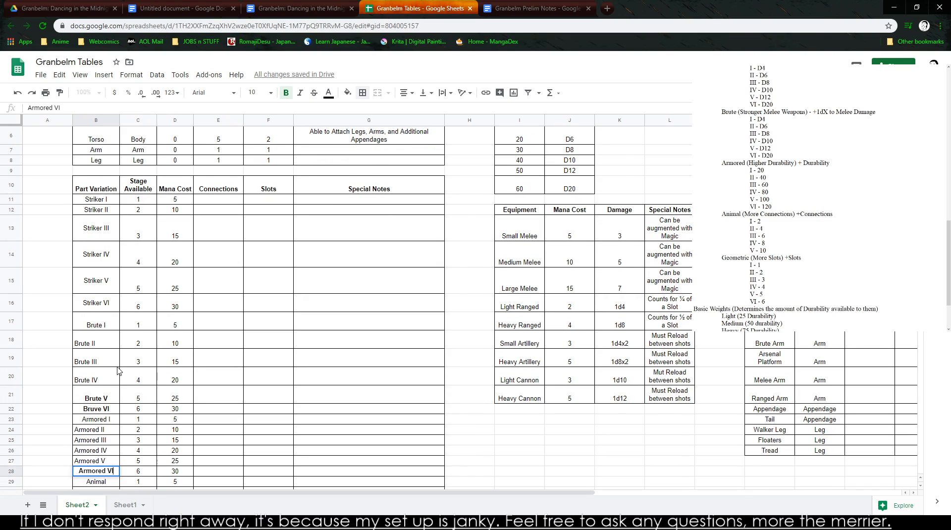
{"action": "key", "text": "Return"}
- Replace the Animal label in B29 with Animal I, and enter Animal II and Animal III in B30:B31
{"action": "key", "text": "Down"}
{"action": "key", "text": "Up"}
{"action": "type", "text": "Animal I"}
{"action": "key", "text": "Return"}
{"action": "type", "text": "An"}
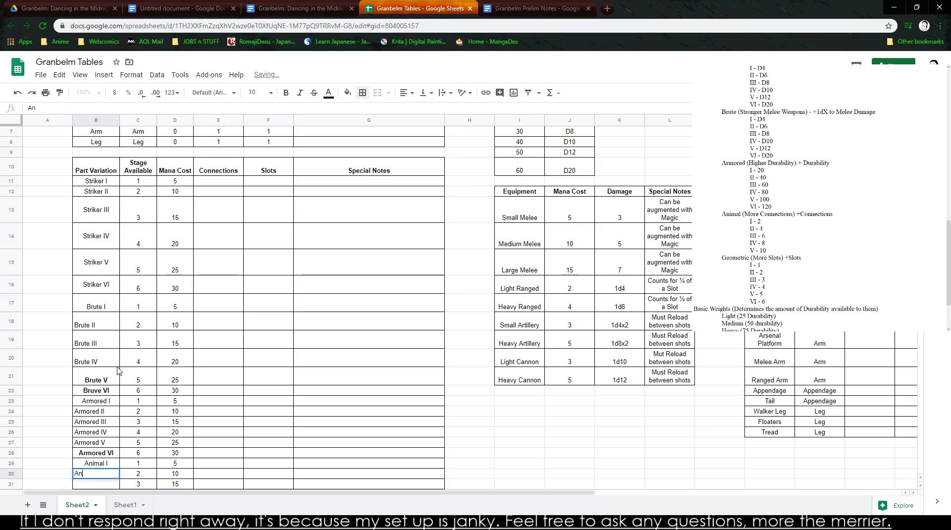
{"action": "type", "text": "imal II"}
{"action": "key", "text": "Return"}
{"action": "type", "text": "Animal III"}
{"action": "key", "text": "Return"}
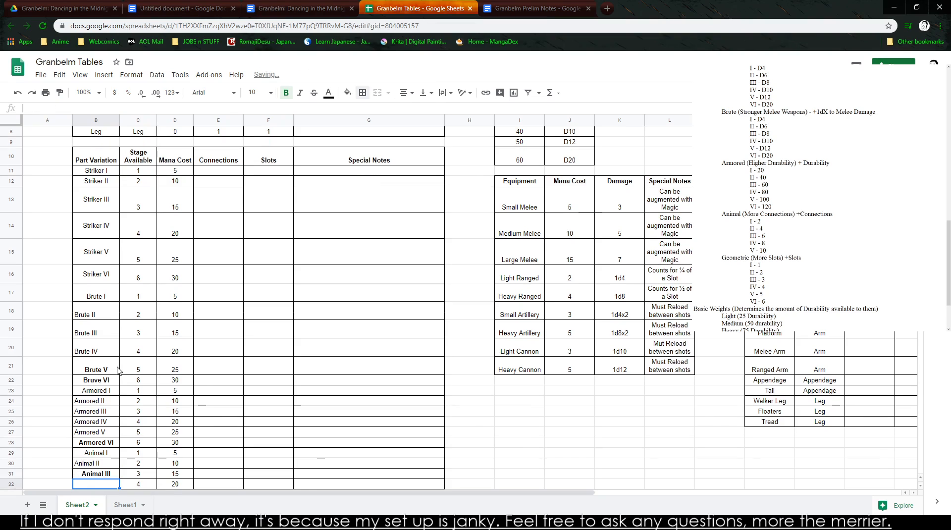
- Enter Animal IV, Animal V and Animal VI in B32:B34
{"action": "type", "text": "Animal IV"}
{"action": "key", "text": "Return"}
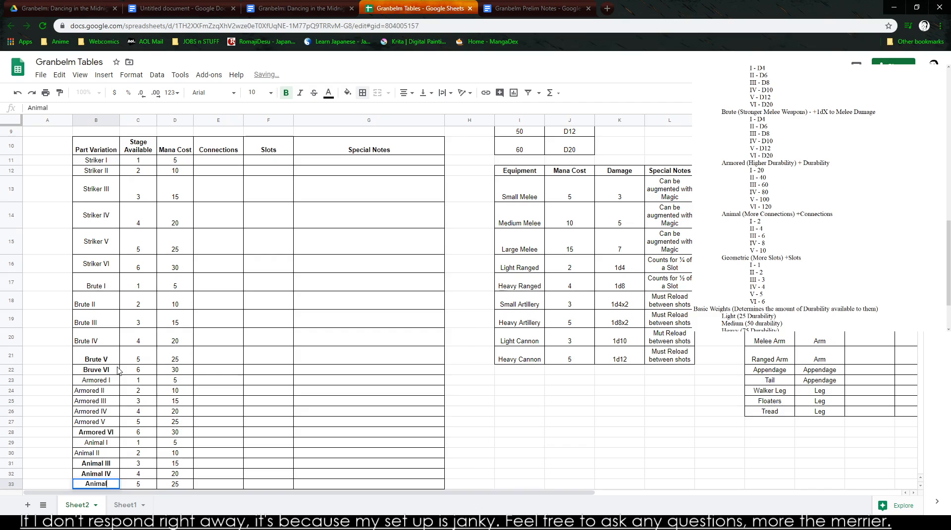
{"action": "key", "text": "Return"}
{"action": "type", "text": "Animal VI"}
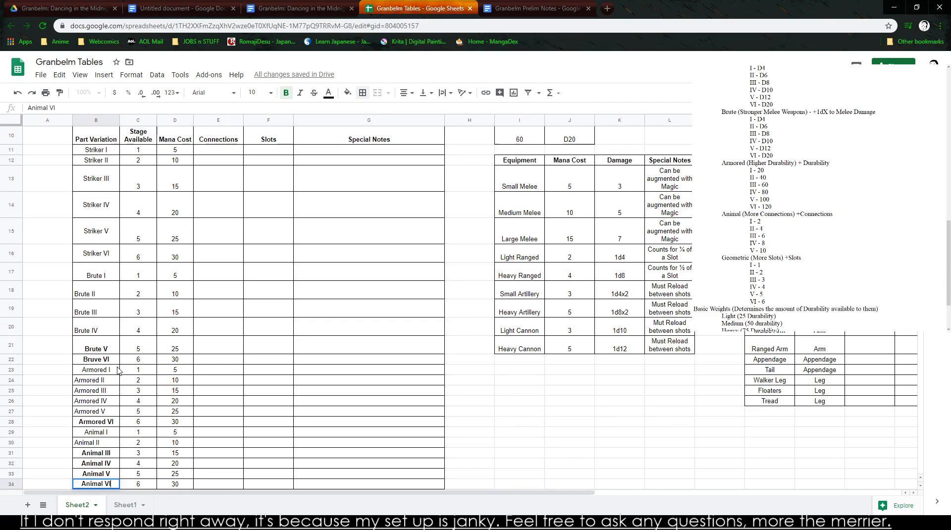
{"action": "key", "text": "Return"}
- Replace the Geometric label in B35 with Geometric I, and enter Geometric II and Geometric III in B36:B37
{"action": "type", "text": "Geo"}
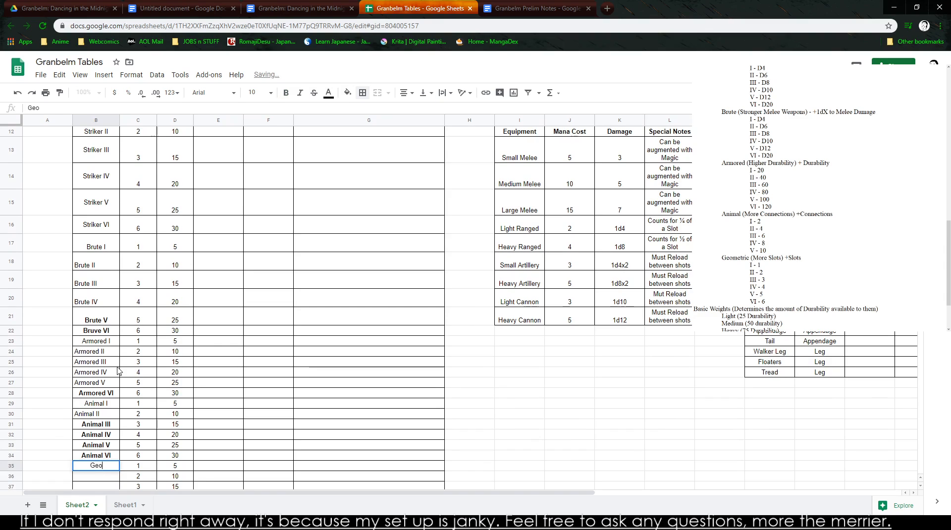
{"action": "type", "text": "metric I"}
{"action": "key", "text": "Return"}
{"action": "type", "text": "Geometric II"}
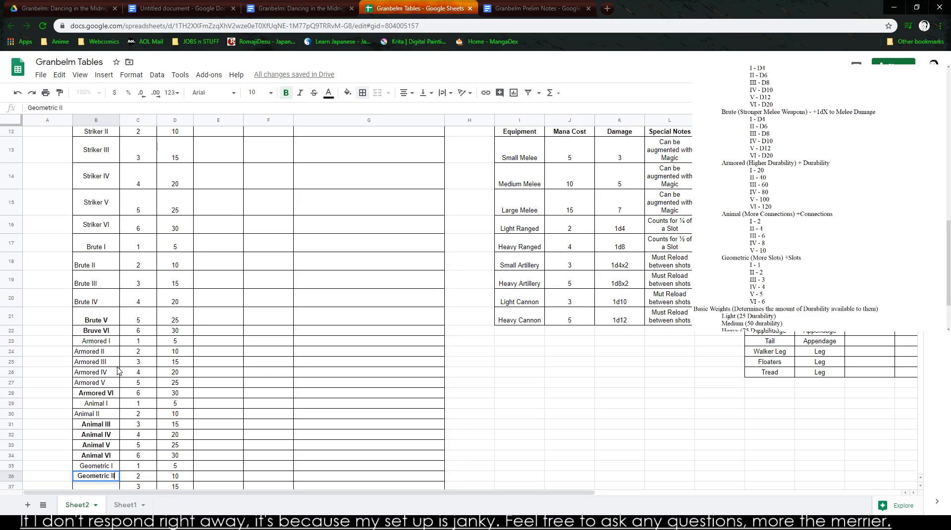
{"action": "key", "text": "Return"}
{"action": "type", "text": "Geo"}
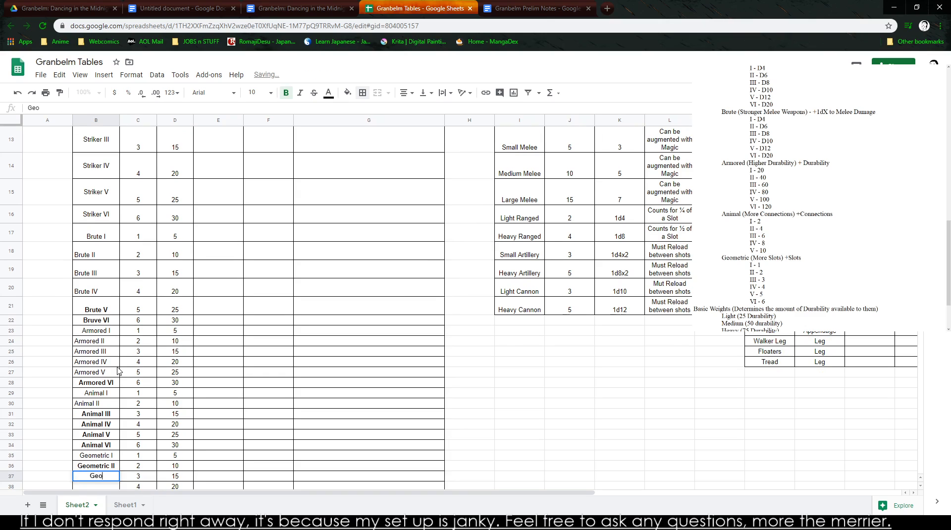
{"action": "type", "text": "metric III"}
{"action": "key", "text": "Return"}
{"action": "type", "text": "Geometric IV"}
- Enter Geometric IV in B38 and Geometric V in B39, and start the last Geometric name in B40
{"action": "key", "text": "Return"}
{"action": "type", "text": "G"}
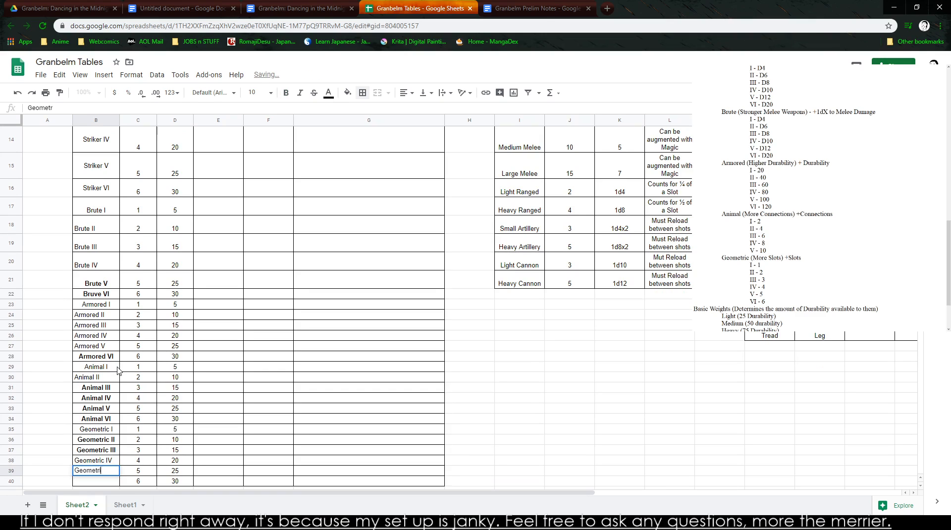
{"action": "key", "text": "Return"}
{"action": "type", "text": "G"}
{"action": "type", "text": "ep"}
{"action": "key", "text": "BackSpace"}
{"action": "type", "text": "ometric VI"}
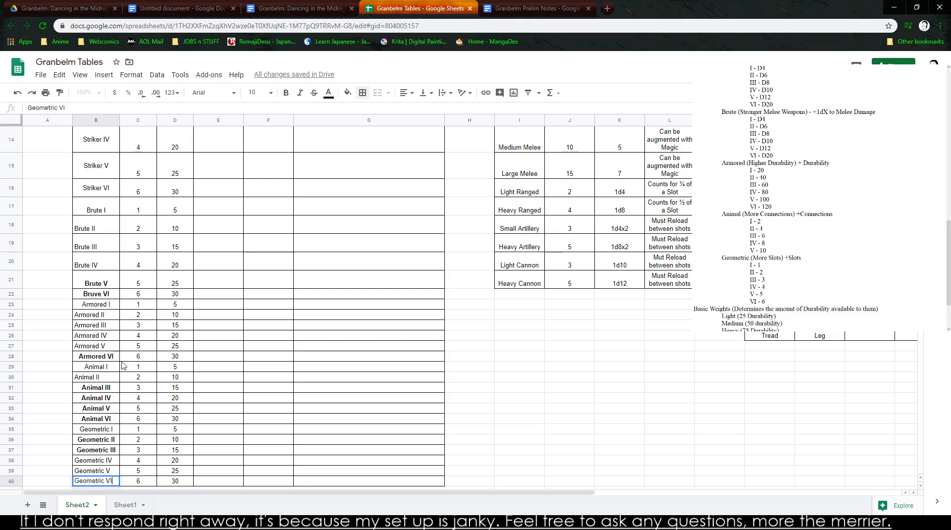
- Remove the bold formatting from all the part variation names in B11:B40
{"action": "scroll", "coordinate": [118, 368], "scroll_direction": "up", "scroll_amount": 2}
{"action": "left_click_drag", "start_coordinate": [94, 170], "coordinate": [103, 430]}
{"action": "scroll", "coordinate": [93, 426], "scroll_direction": "down", "scroll_amount": 3}
{"action": "key", "text": "ctrl+b"}
{"action": "key", "text": "ctrl+b"}
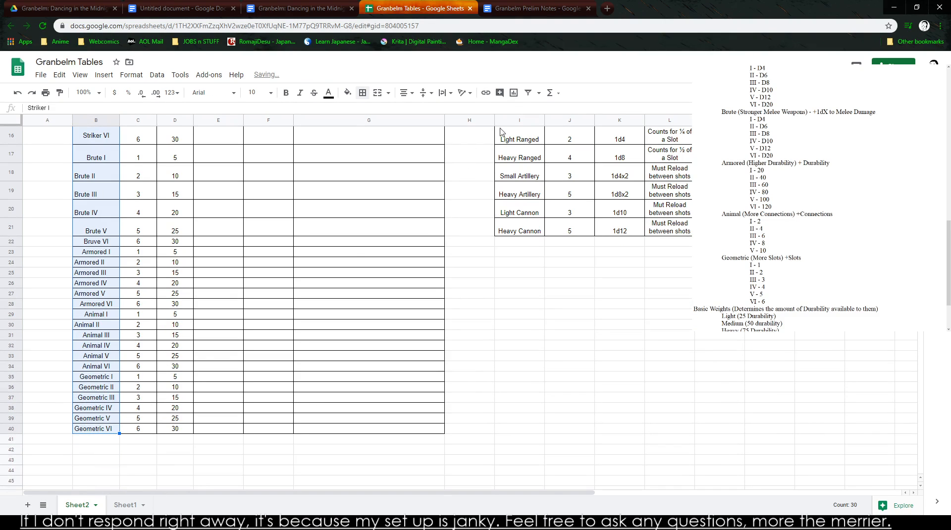
- Center the part variation names in B11:B40 horizontally and align them to the middle vertically
{"action": "left_click", "coordinate": [407, 93]}
{"action": "left_click", "coordinate": [419, 110]}
{"action": "left_click", "coordinate": [425, 92]}
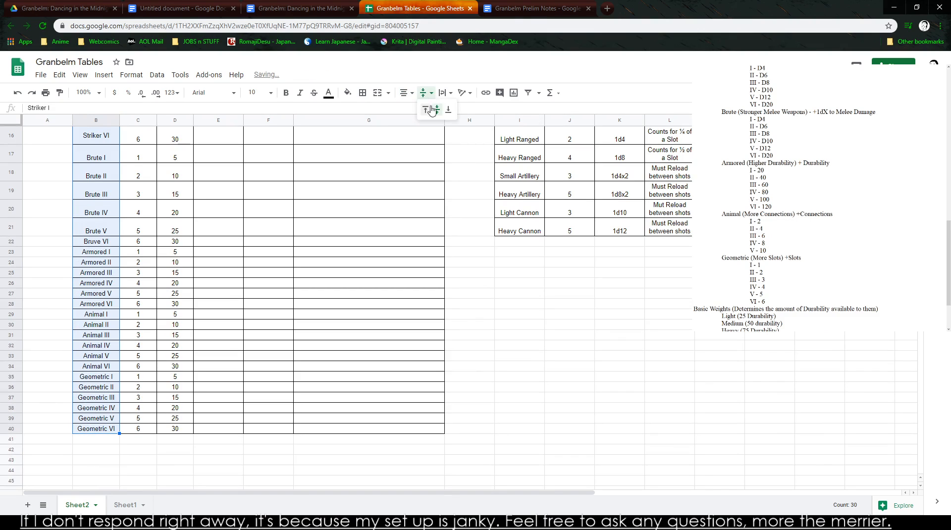
{"action": "left_click", "coordinate": [430, 108]}
{"action": "left_click", "coordinate": [427, 95]}
{"action": "left_click", "coordinate": [437, 109]}
{"action": "left_click", "coordinate": [449, 96]}
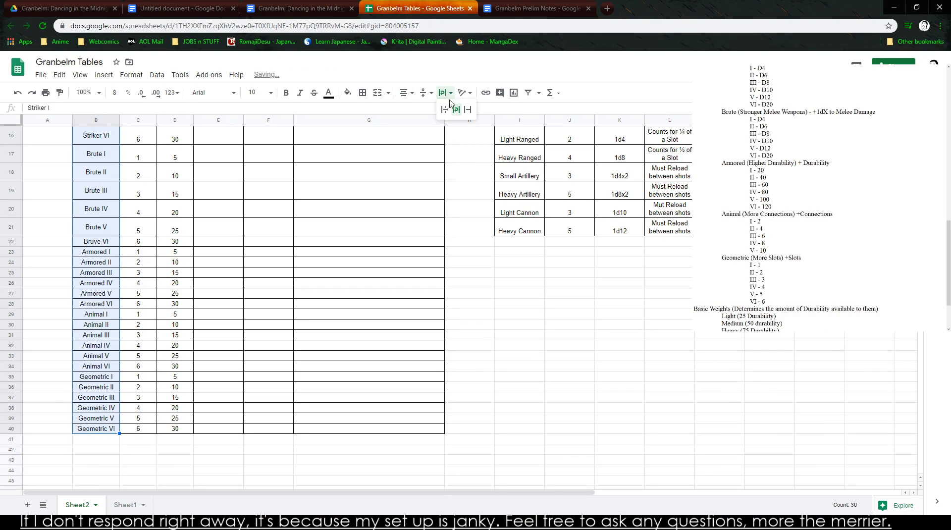
{"action": "left_click", "coordinate": [519, 324]}
{"action": "scroll", "coordinate": [159, 455], "scroll_direction": "up", "scroll_amount": 3}
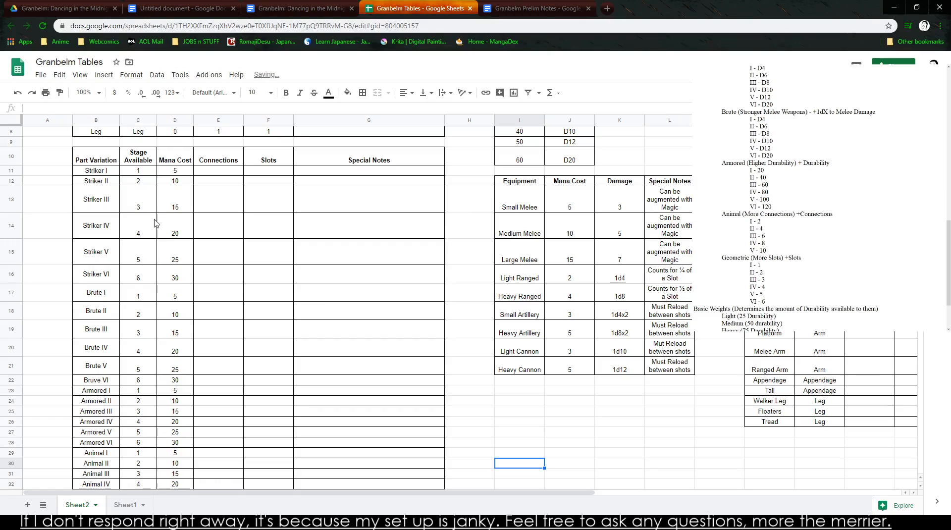
{"action": "left_click_drag", "start_coordinate": [137, 171], "coordinate": [188, 348]}
{"action": "left_click_drag", "start_coordinate": [102, 254], "coordinate": [406, 368]}
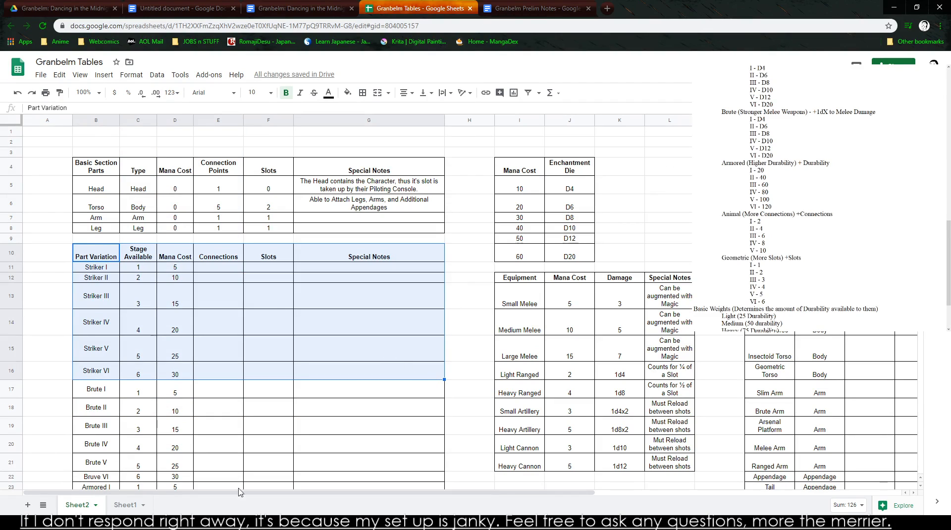
{"action": "scroll", "coordinate": [45, 309], "scroll_direction": "down", "scroll_amount": 3}
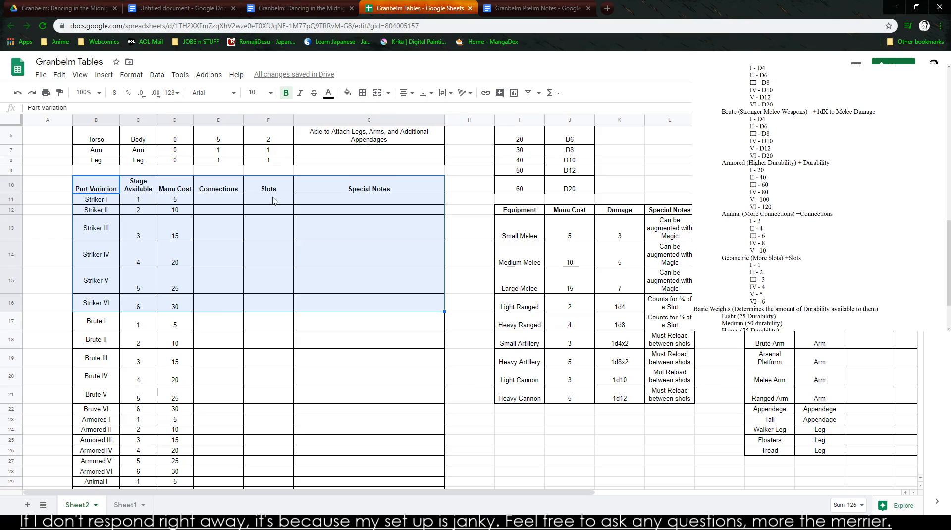
{"action": "left_click", "coordinate": [311, 440]}
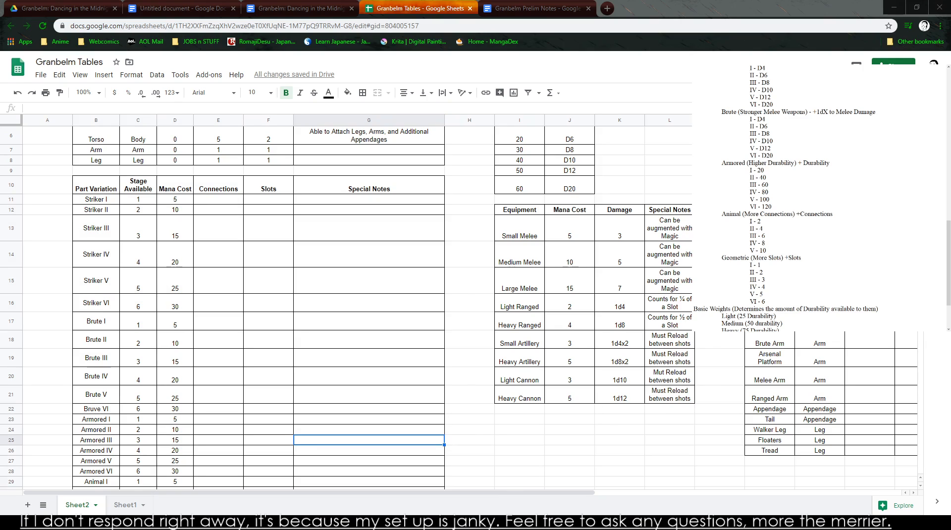
- Enter the special notes "Add 1d4 to Ranged Damage" for Striker I in G11 and "Add 1d6 to Ranged Damage" for Striker II in G12
{"action": "scroll", "coordinate": [799, 190], "scroll_direction": "up", "scroll_amount": 4}
{"action": "left_click", "coordinate": [369, 198]}
{"action": "type", "text": "Add 1d"}
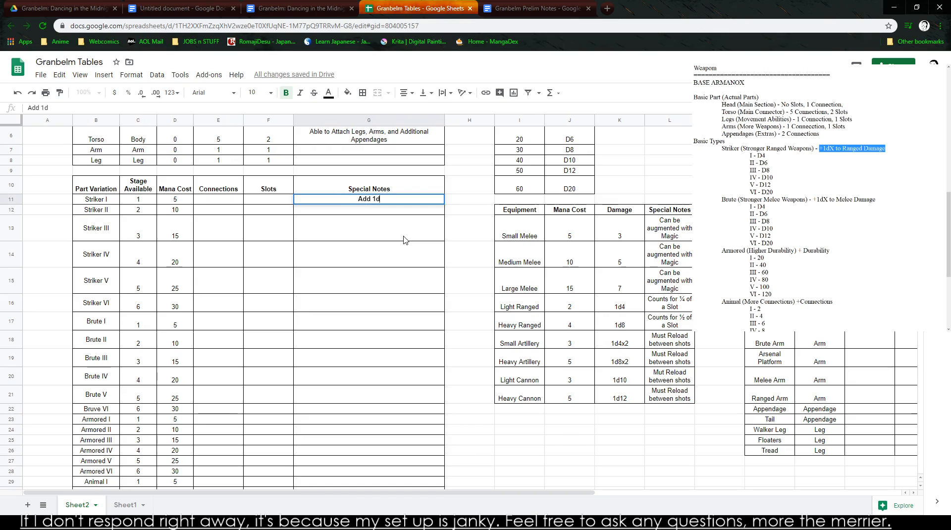
{"action": "type", "text": "4 to Ranged Damage"}
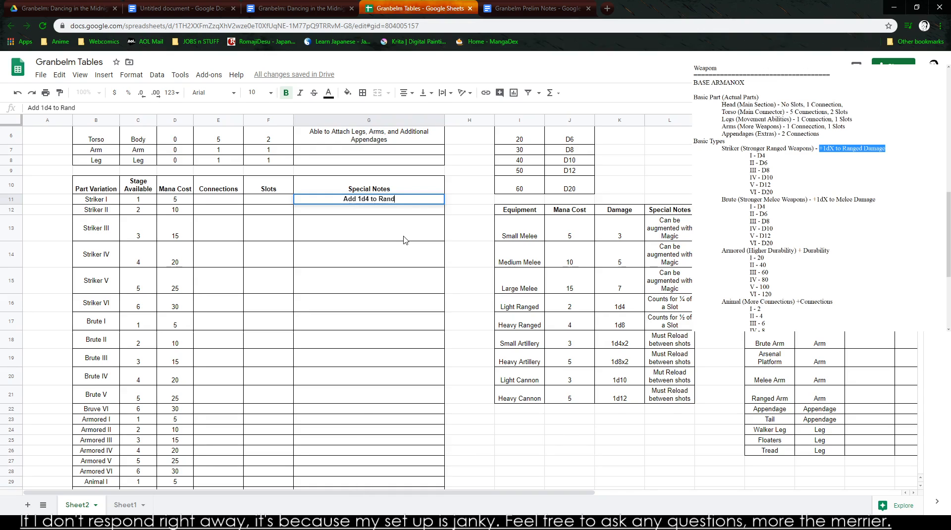
{"action": "key", "text": "Return"}
{"action": "type", "text": "Add 1d6 "}
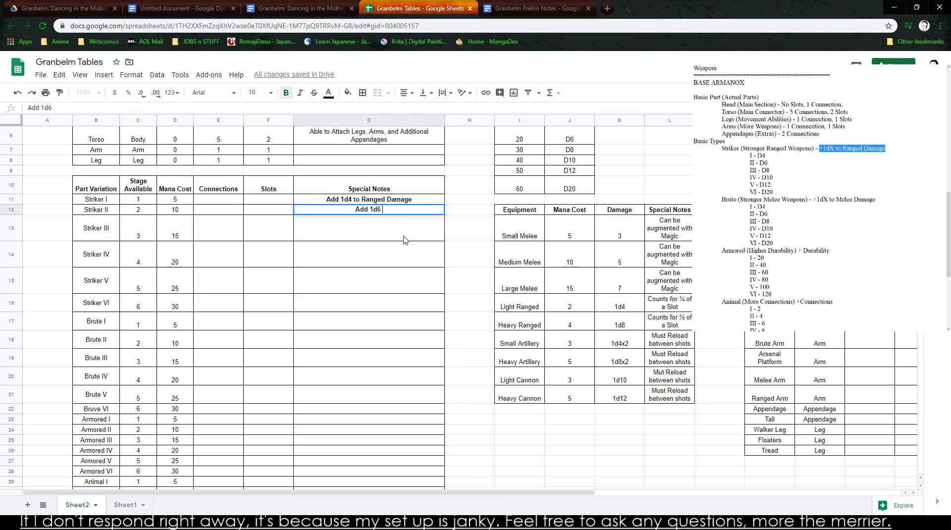
{"action": "type", "text": "to Randged Damage"}
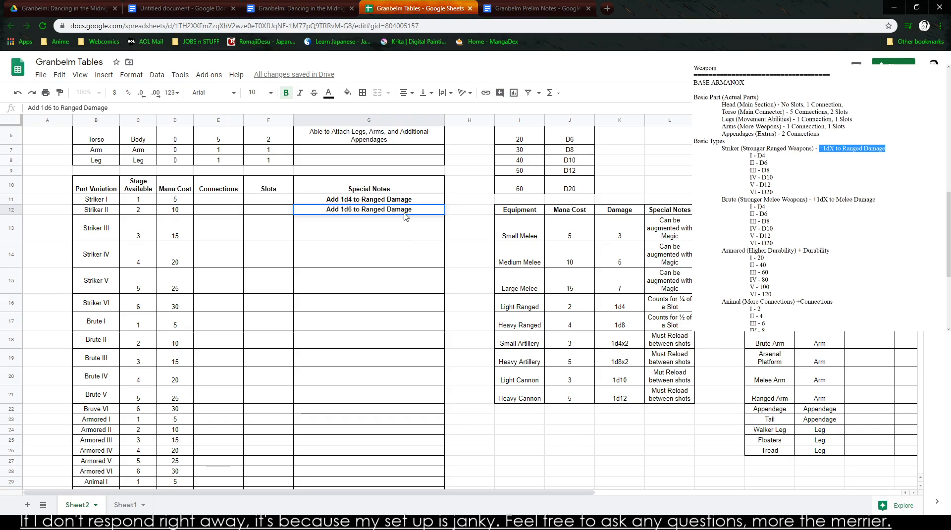
- Fill the Striker I special note from G11 down through G16 to cover all six Striker levels
{"action": "left_click_drag", "start_coordinate": [415, 201], "coordinate": [443, 231]}
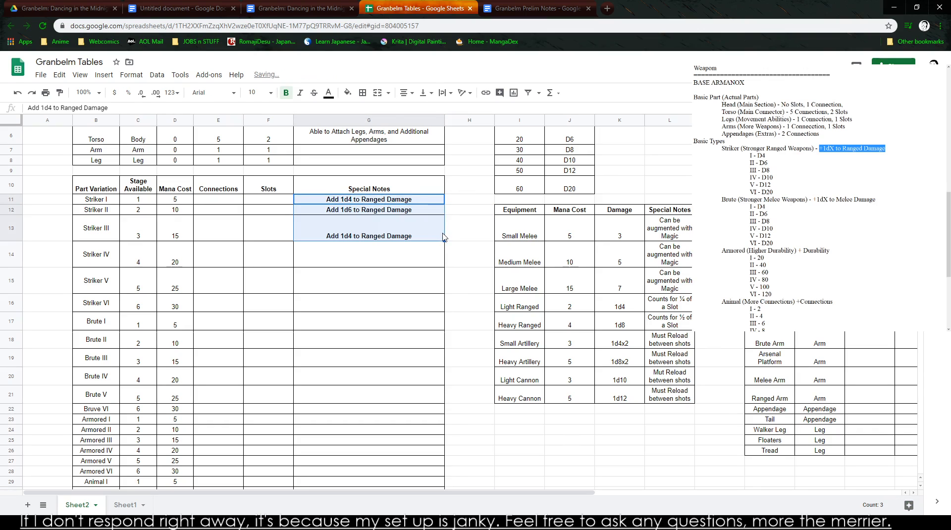
{"action": "left_click", "coordinate": [374, 202]}
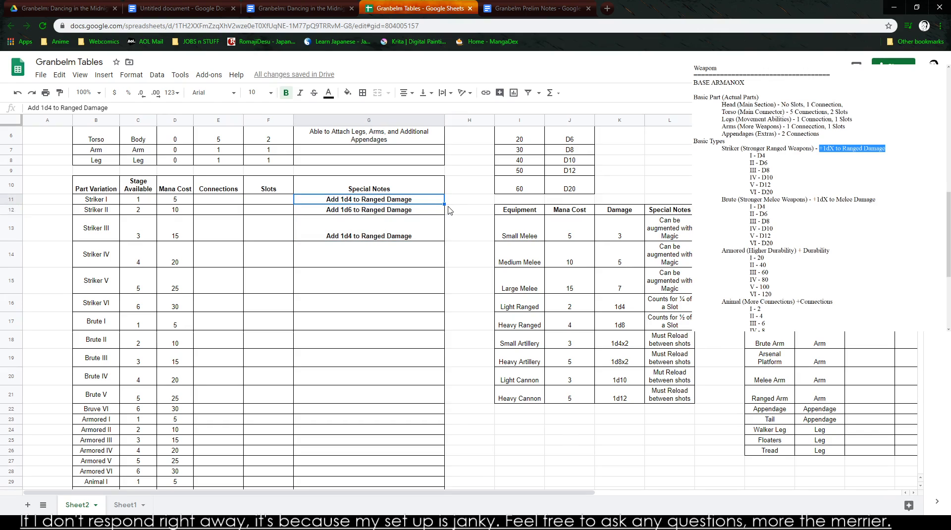
{"action": "left_click_drag", "start_coordinate": [444, 204], "coordinate": [446, 308]}
{"action": "left_click", "coordinate": [361, 264]}
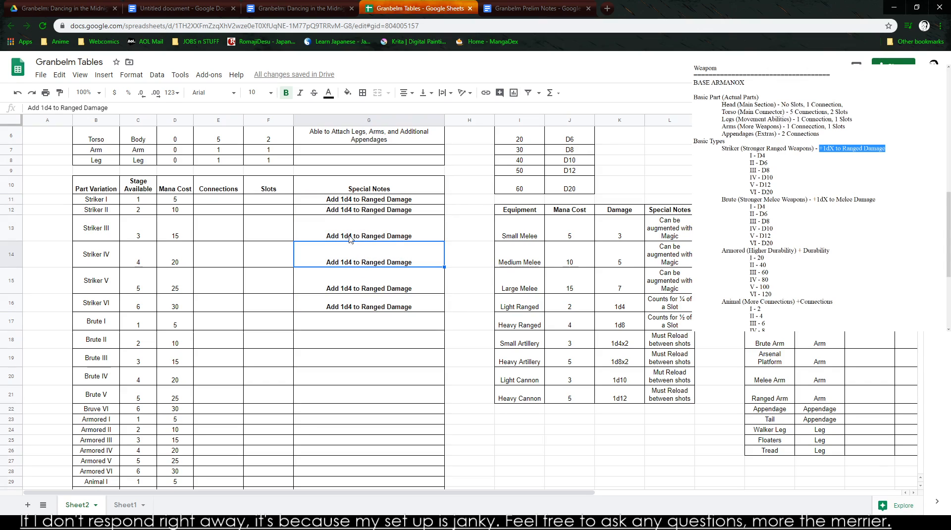
- Change the die in the special notes to 1d6 for Striker II and 1d8 for Striker III
{"action": "double_click", "coordinate": [354, 212]}
{"action": "type", "text": "6"}
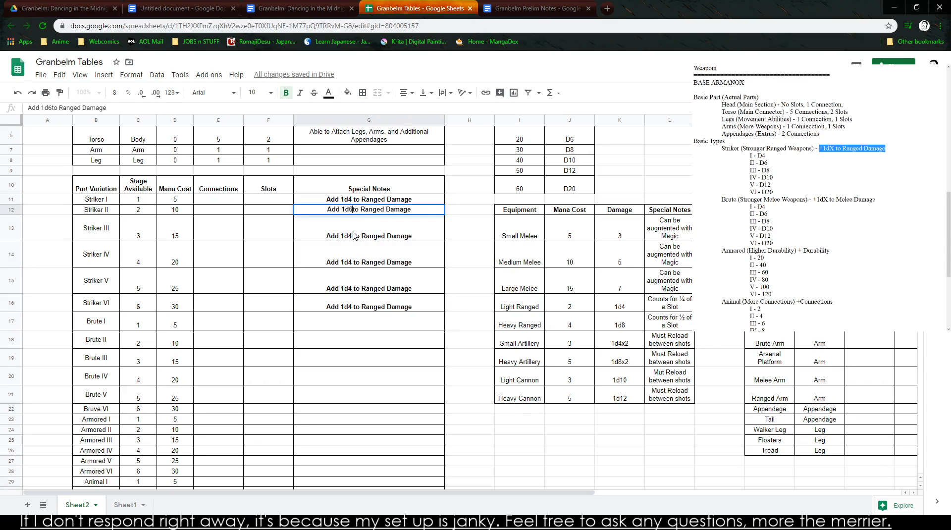
{"action": "double_click", "coordinate": [352, 236]}
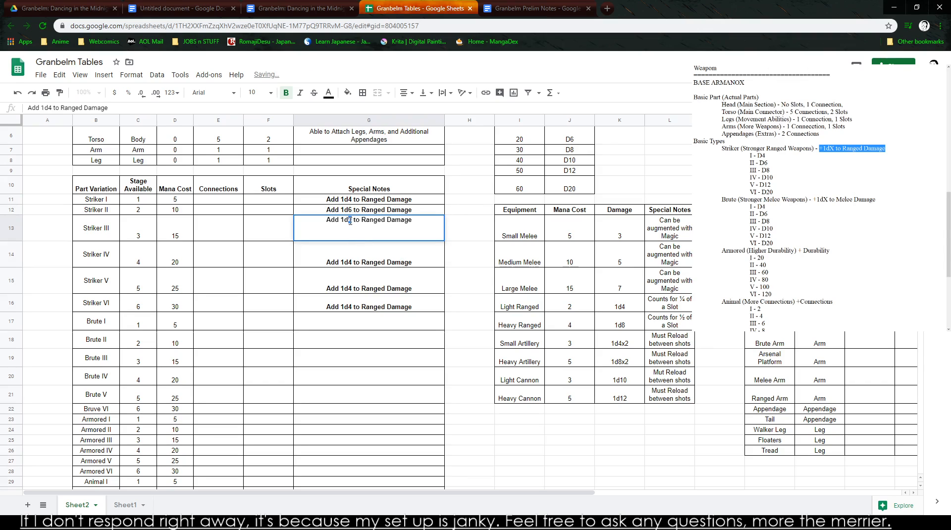
{"action": "type", "text": "8"}
- Change the die in the special notes to 1d10 for Striker IV and 1d12 for Striker V
{"action": "left_click", "coordinate": [362, 254]}
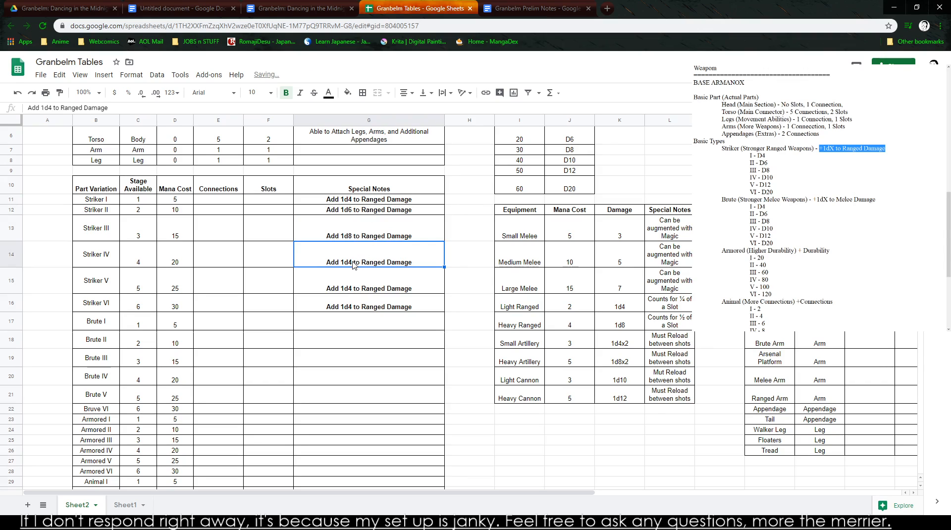
{"action": "double_click", "coordinate": [351, 262]}
{"action": "left_click_drag", "start_coordinate": [348, 246], "coordinate": [352, 246]}
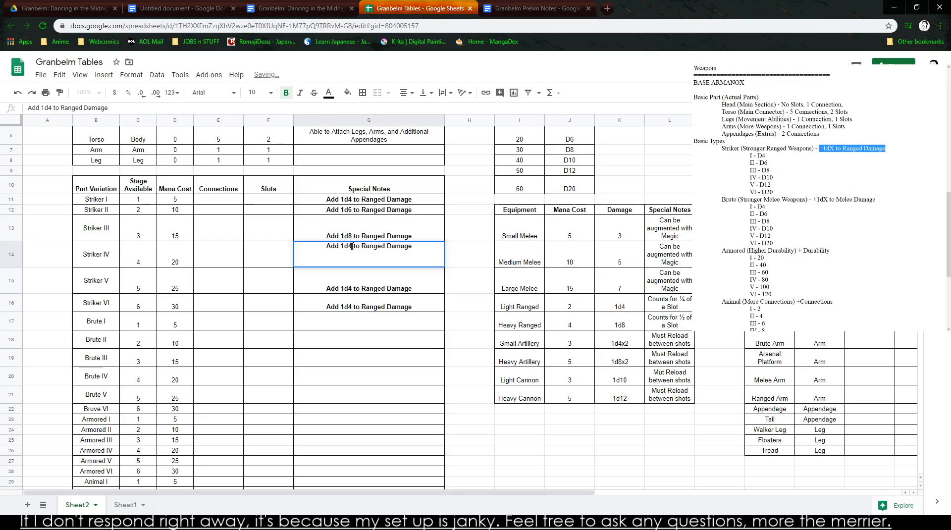
{"action": "type", "text": "10"}
{"action": "key", "text": "Return"}
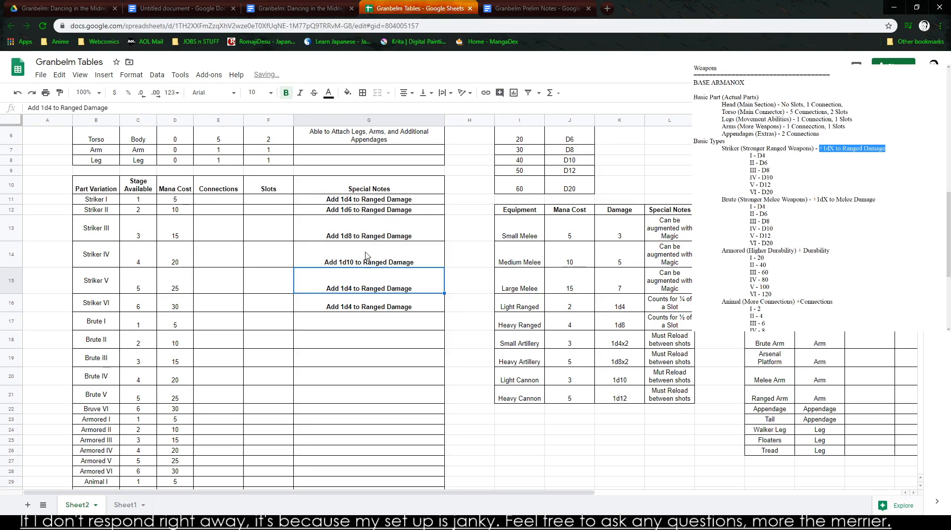
{"action": "left_click_drag", "start_coordinate": [50, 110], "coordinate": [53, 110]}
{"action": "type", "text": "11"}
{"action": "key", "text": "Return"}
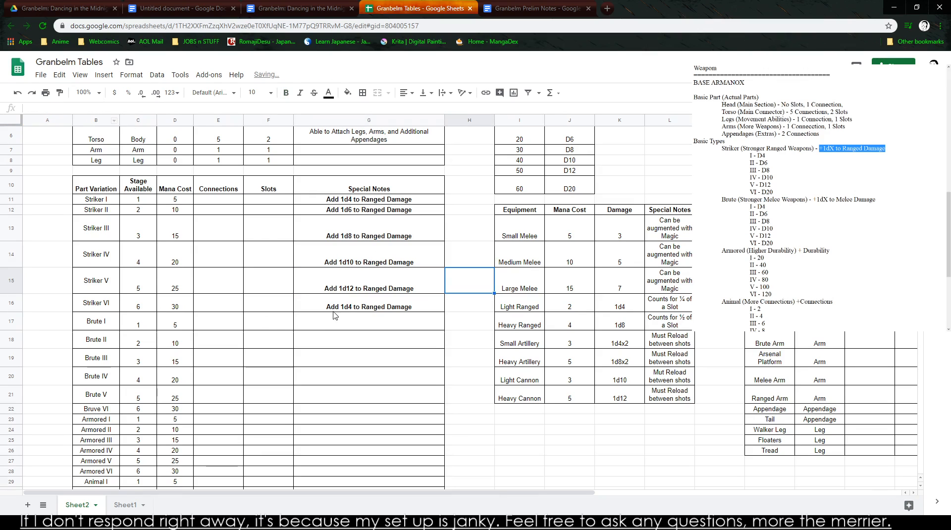
- Change the Striker VI special note in G16 to "Add 1d20 to Ranged Damage"
{"action": "left_click_drag", "start_coordinate": [45, 110], "coordinate": [59, 116]}
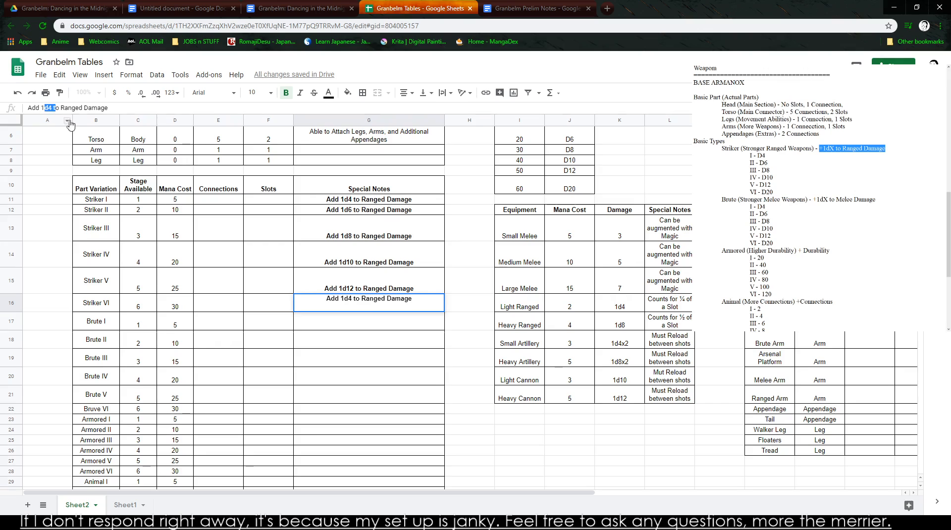
{"action": "type", "text": "d20 o"}
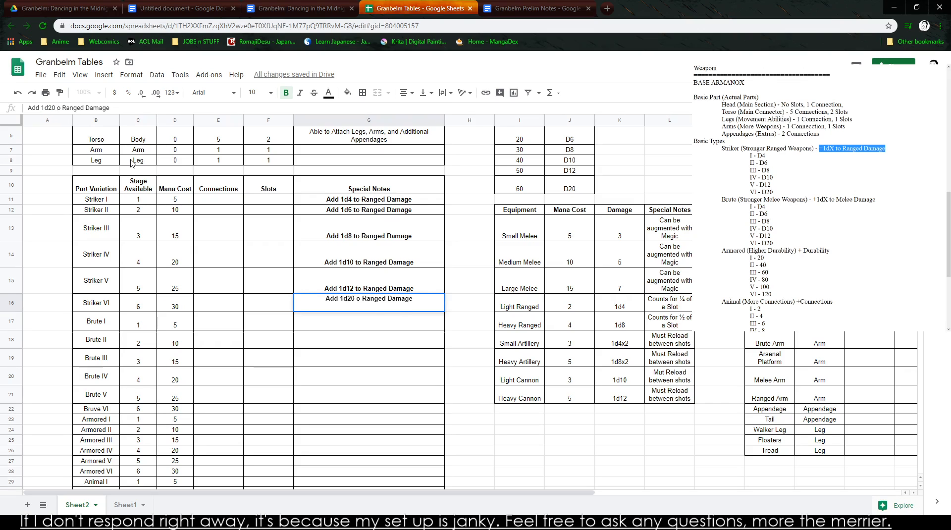
{"action": "type", "text": "t"}
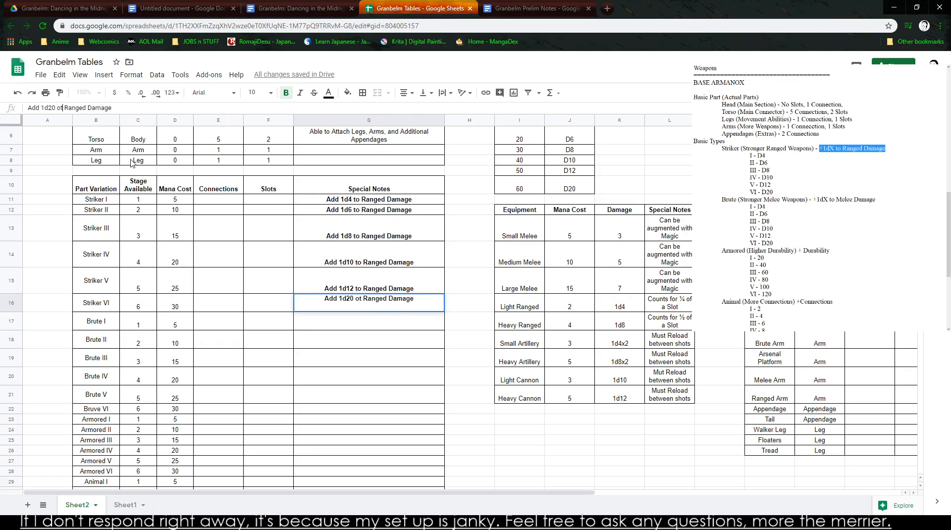
{"action": "key", "text": "BackSpace"}
{"action": "key", "text": "BackSpace"}
{"action": "type", "text": "to"}
{"action": "key", "text": "Return"}
{"action": "key", "text": "Up"}
{"action": "key", "text": "Left"}
{"action": "key", "text": "Left"}
{"action": "key", "text": "Left"}
{"action": "key", "text": "Left"}
{"action": "key", "text": "Right"}
{"action": "key", "text": "Left"}
{"action": "key", "text": "Left"}
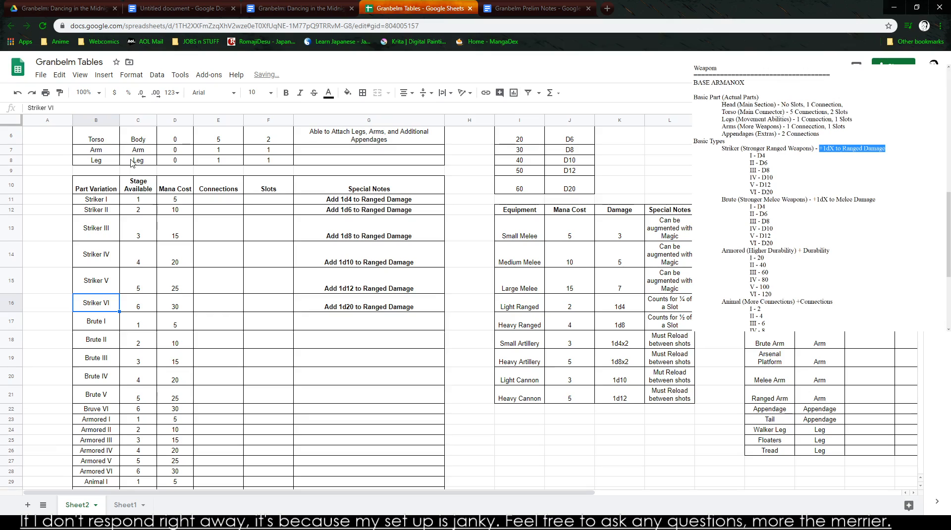
- Switch to the Granbelm: Dancing in the Midnight Realm document and examine the additional ARMANOX mana for Minor Characters
{"action": "left_click", "coordinate": [293, 8]}
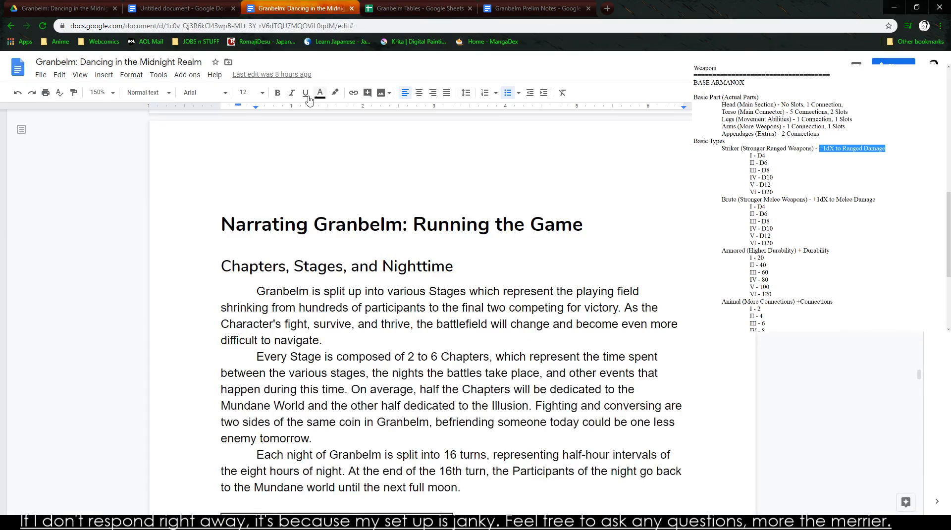
{"action": "scroll", "coordinate": [545, 317], "scroll_direction": "down", "scroll_amount": 20}
{"action": "scroll", "coordinate": [524, 310], "scroll_direction": "down", "scroll_amount": 20}
{"action": "scroll", "coordinate": [504, 335], "scroll_direction": "down", "scroll_amount": 20}
{"action": "scroll", "coordinate": [531, 349], "scroll_direction": "down", "scroll_amount": 20}
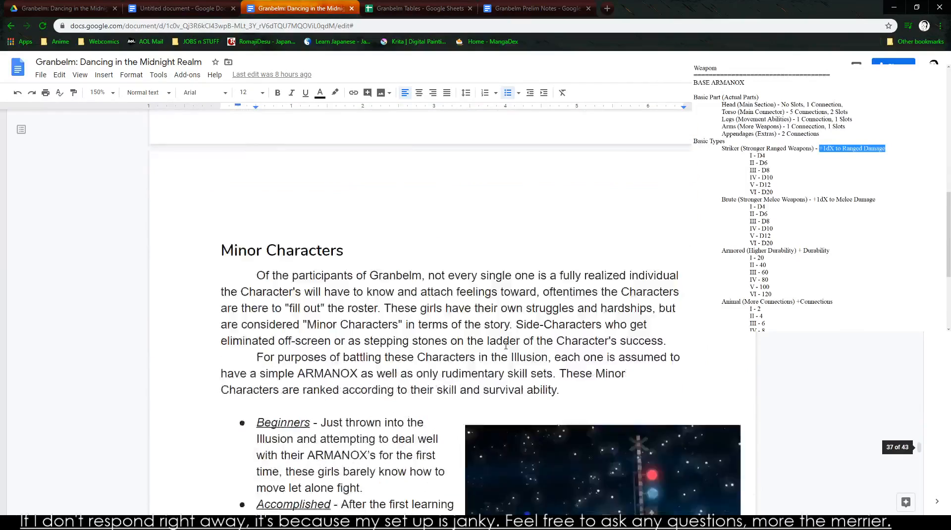
{"action": "scroll", "coordinate": [503, 348], "scroll_direction": "down", "scroll_amount": 20}
{"action": "scroll", "coordinate": [456, 351], "scroll_direction": "up", "scroll_amount": 5}
{"action": "left_click_drag", "start_coordinate": [271, 308], "coordinate": [305, 308]}
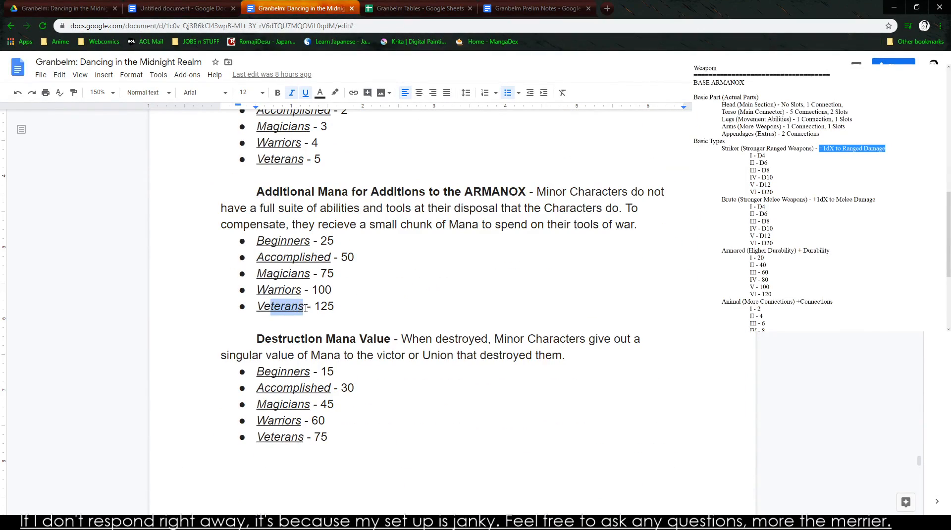
- Compare the Minor Character ranks' Stages of Granbelm ranges with their additional mana, attributes and universal durability
{"action": "scroll", "coordinate": [312, 327], "scroll_direction": "down", "scroll_amount": 12}
{"action": "left_click_drag", "start_coordinate": [275, 244], "coordinate": [370, 242]}
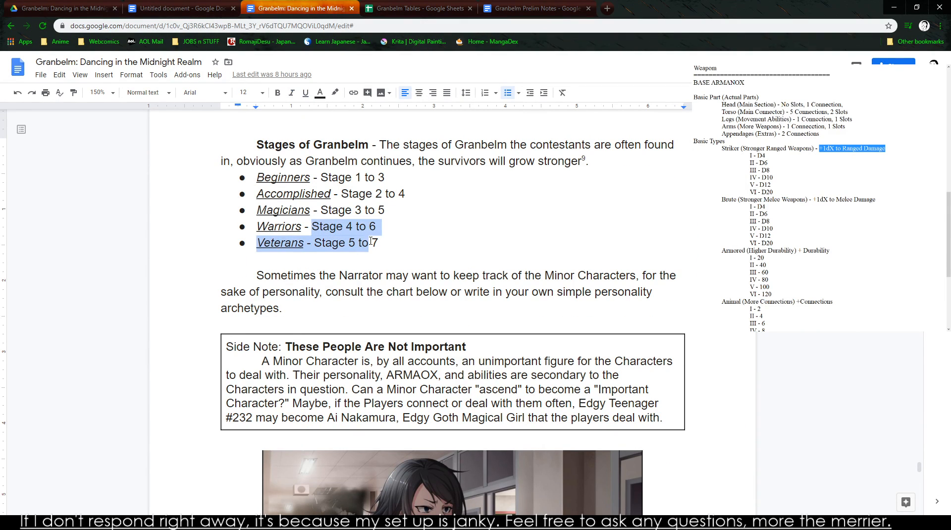
{"action": "left_click", "coordinate": [346, 228]}
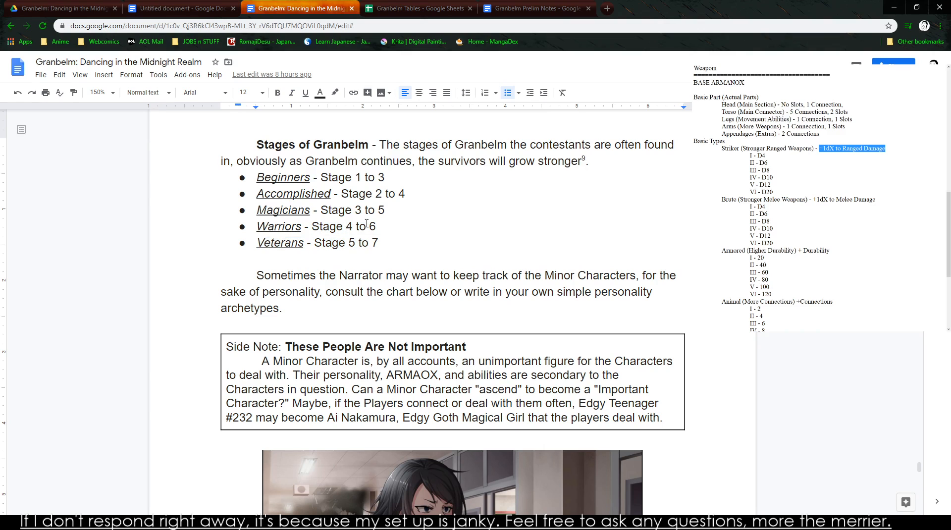
{"action": "mouse_move", "coordinate": [320, 228]}
{"action": "left_mouse_down"}
{"action": "mouse_move", "coordinate": [360, 245]}
{"action": "mouse_move", "coordinate": [314, 227]}
{"action": "left_mouse_up"}
{"action": "scroll", "coordinate": [318, 233], "scroll_direction": "up", "scroll_amount": 10}
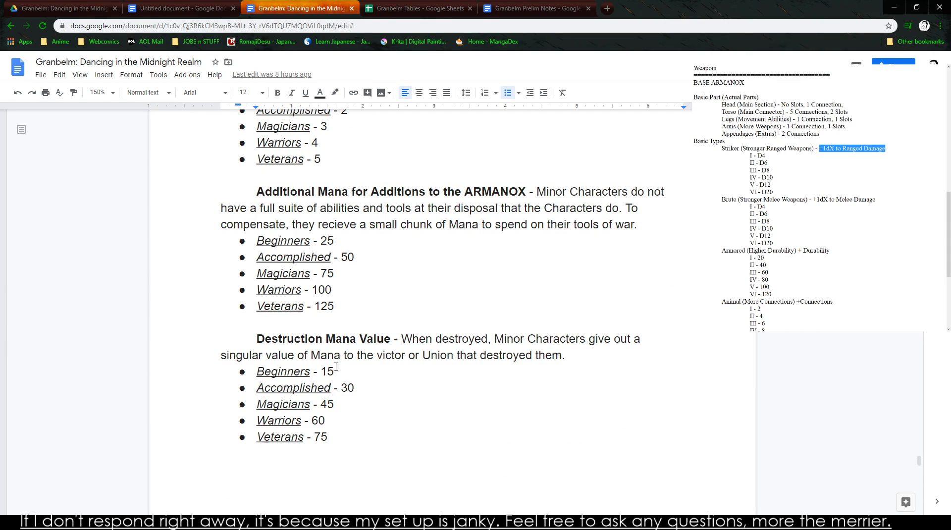
{"action": "scroll", "coordinate": [348, 318], "scroll_direction": "up", "scroll_amount": 4}
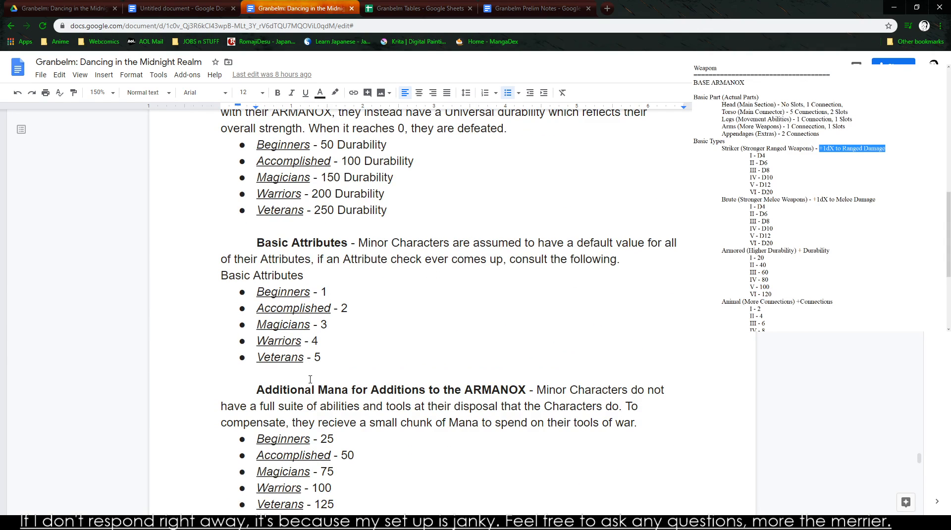
{"action": "scroll", "coordinate": [305, 425], "scroll_direction": "down", "scroll_amount": 4}
{"action": "double_click", "coordinate": [311, 310]}
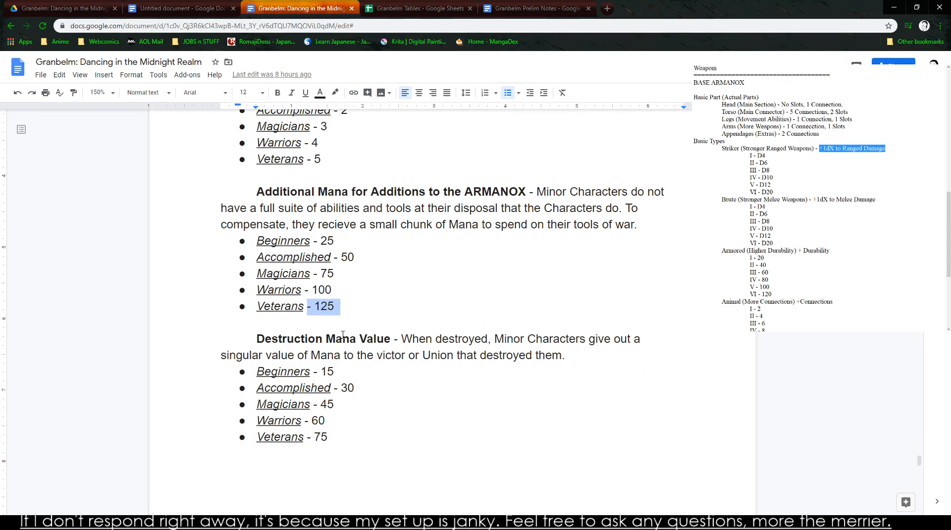
{"action": "scroll", "coordinate": [341, 337], "scroll_direction": "up", "scroll_amount": 7}
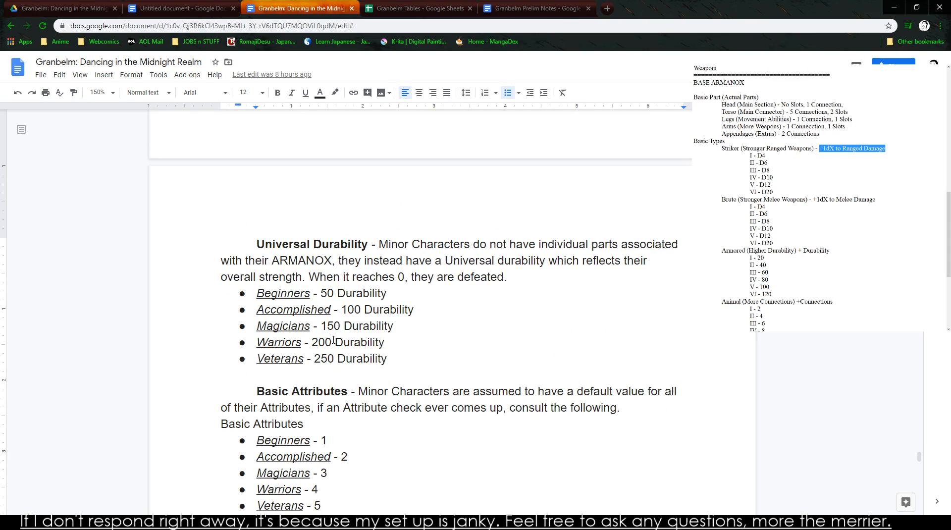
- Check the untitled document and the Granbelm Prelim Notes document
{"action": "left_click", "coordinate": [142, 6]}
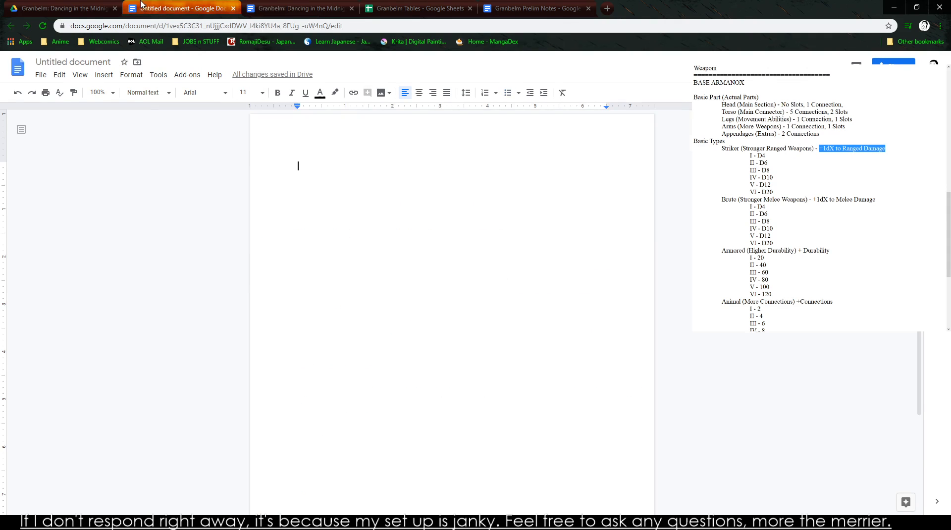
{"action": "left_click", "coordinate": [483, 8]}
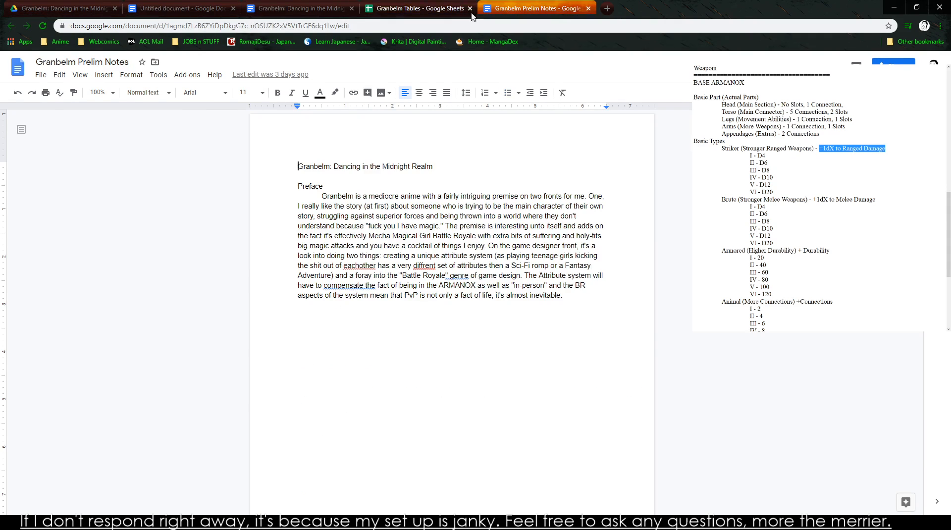
- Review the Universal Durability and Minor Character rank sections in the Granbelm: Dancing in the Midnight Realm document
{"action": "left_click", "coordinate": [468, 7]}
{"action": "left_click", "coordinate": [197, 7]}
{"action": "left_click", "coordinate": [319, 10]}
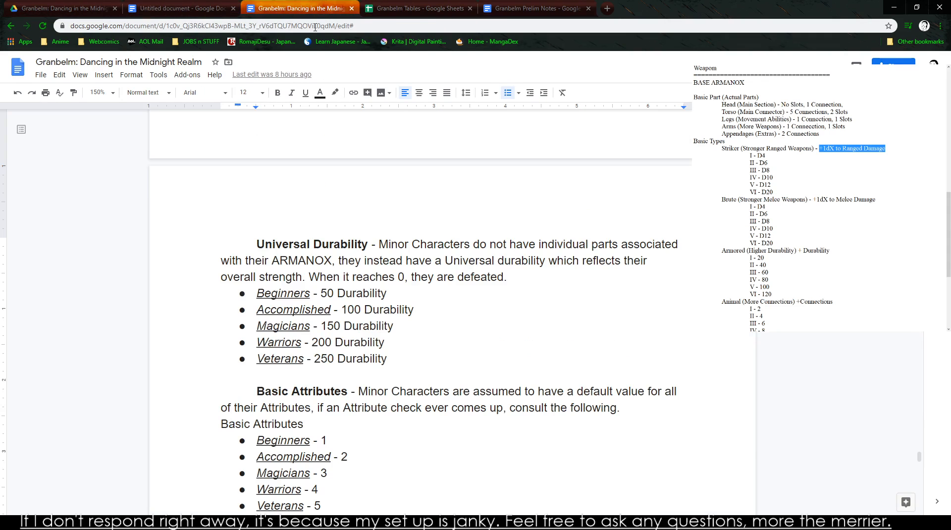
{"action": "left_click_drag", "start_coordinate": [264, 360], "coordinate": [223, 376]}
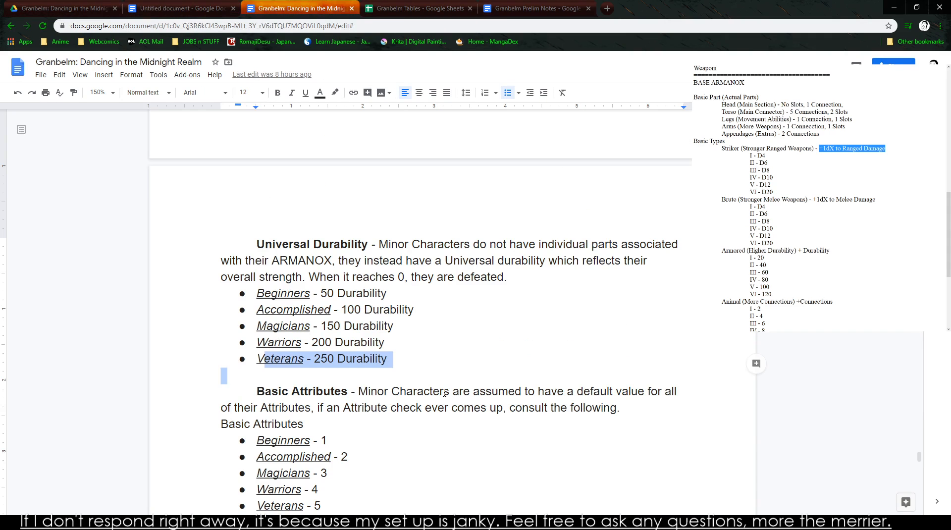
{"action": "left_click", "coordinate": [443, 367]}
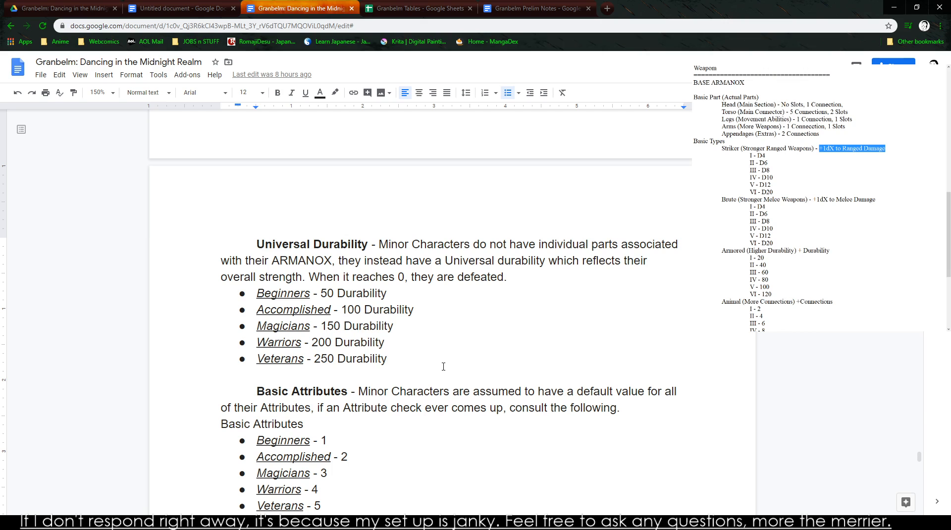
{"action": "scroll", "coordinate": [396, 364], "scroll_direction": "up", "scroll_amount": 10}
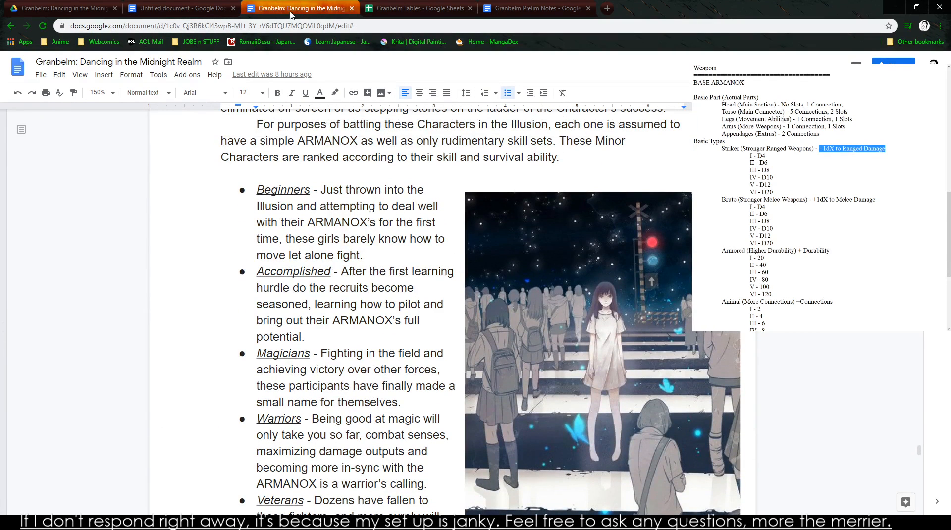
- In Granbelm Tables, copy the six Striker special notes from G11:G16 into the Brute rows G17:G22
{"action": "left_click", "coordinate": [416, 8]}
{"action": "left_click_drag", "start_coordinate": [370, 200], "coordinate": [384, 299]}
{"action": "key", "text": "ctrl+b"}
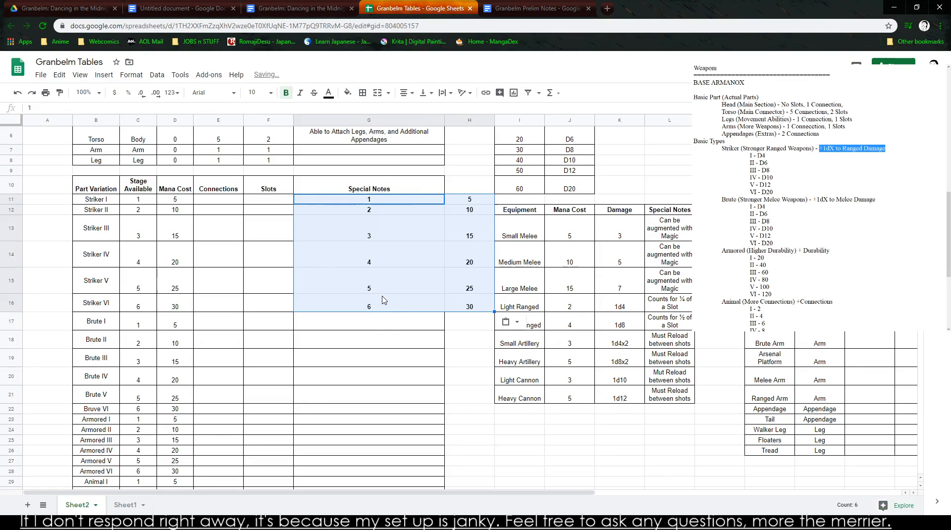
{"action": "key", "text": "ctrl+c"}
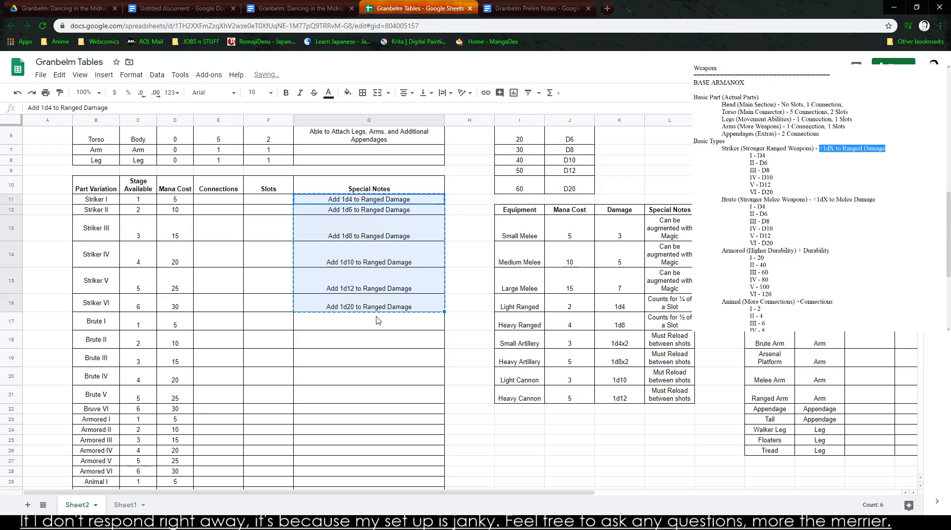
{"action": "left_click", "coordinate": [376, 323]}
{"action": "key", "text": "ctrl+v"}
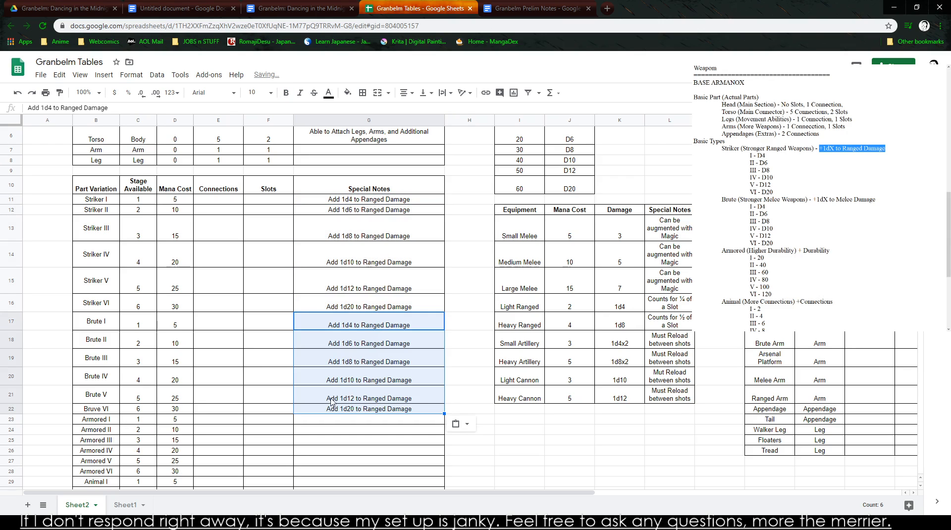
- Change the special notes of Brute I and Brute II to "Add 1d4 to Melee Damage" and "Add 1d6 to Melee Damage"
{"action": "double_click", "coordinate": [373, 327]}
{"action": "double_click", "coordinate": [372, 318]}
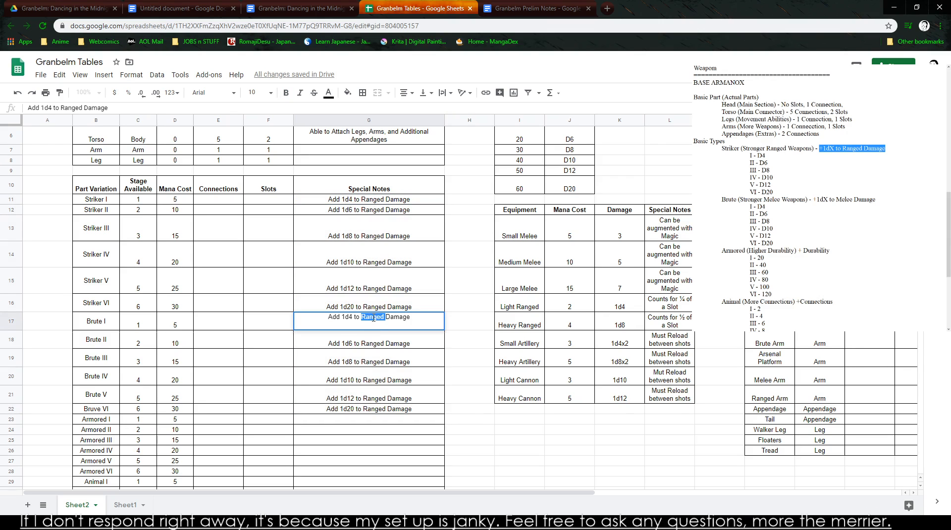
{"action": "type", "text": "Melee"}
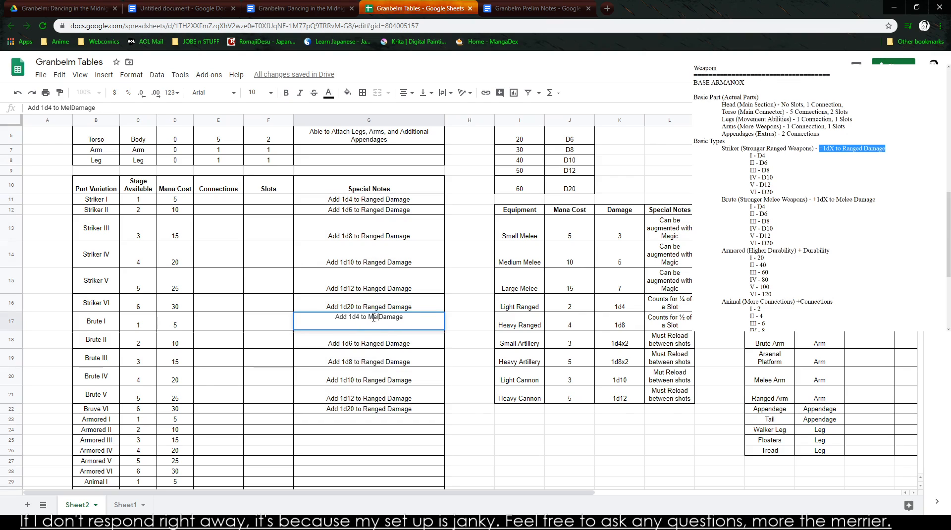
{"action": "key", "text": "Return"}
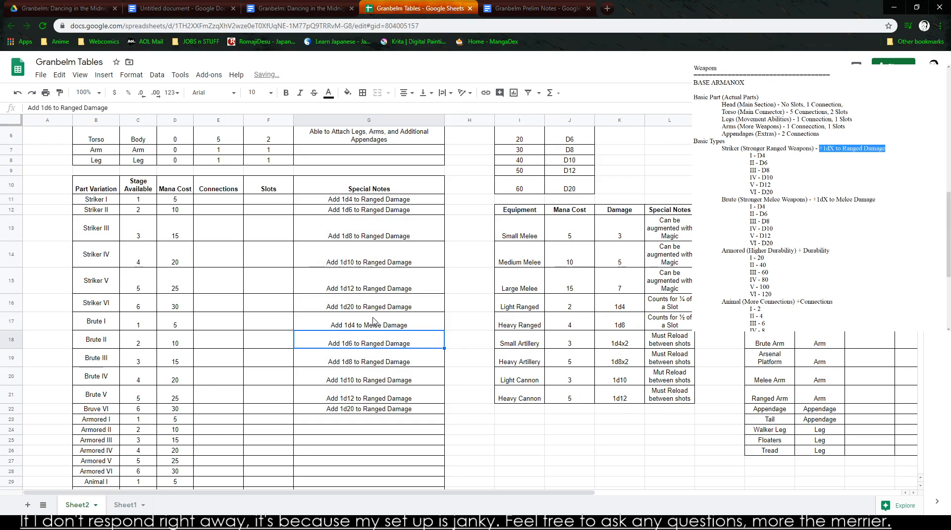
{"action": "double_click", "coordinate": [72, 108]}
{"action": "type", "text": "Melee"}
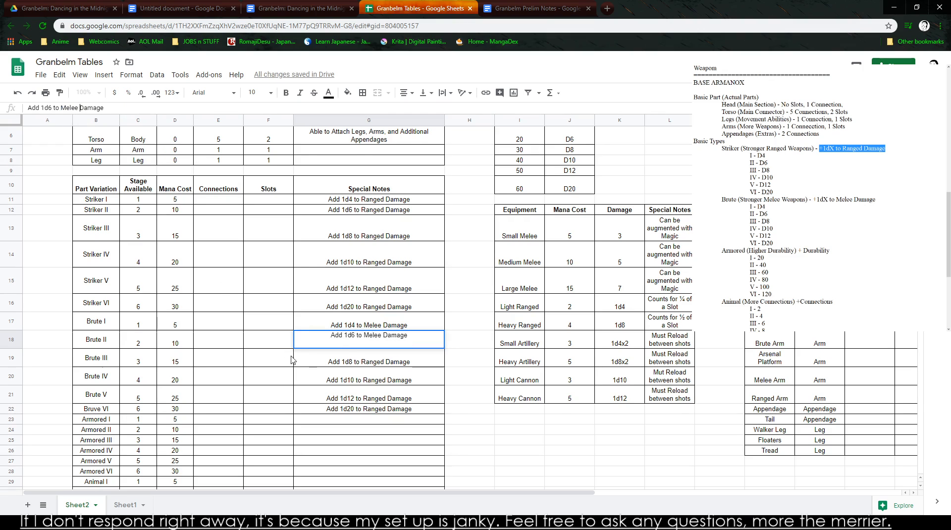
{"action": "key", "text": "Return"}
- Change the special notes of Brute III and Brute IV to "Add 1d8 to Melee Damage" and "Add 1d10 to Melee Damage"
{"action": "left_click", "coordinate": [74, 108]}
{"action": "double_click", "coordinate": [74, 108]}
{"action": "type", "text": "Melee"}
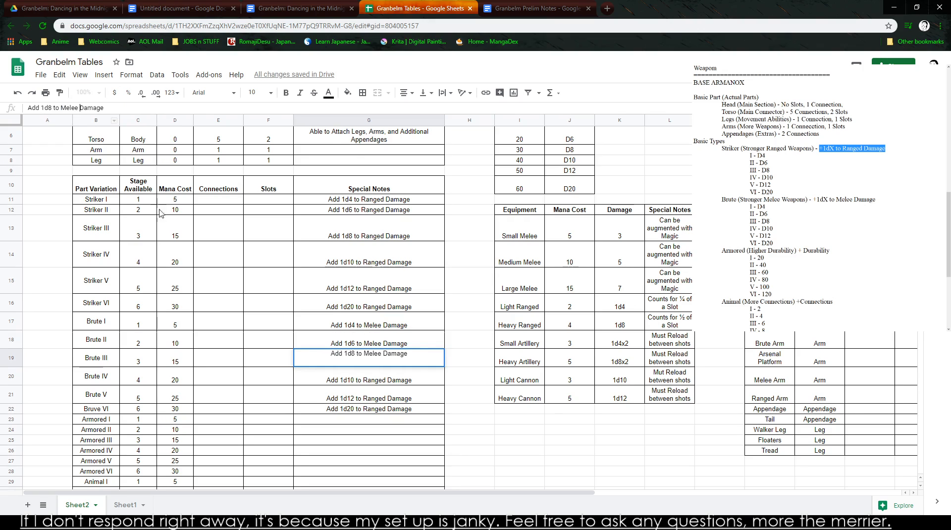
{"action": "key", "text": "Return"}
{"action": "double_click", "coordinate": [70, 108]}
{"action": "type", "text": "Melee"}
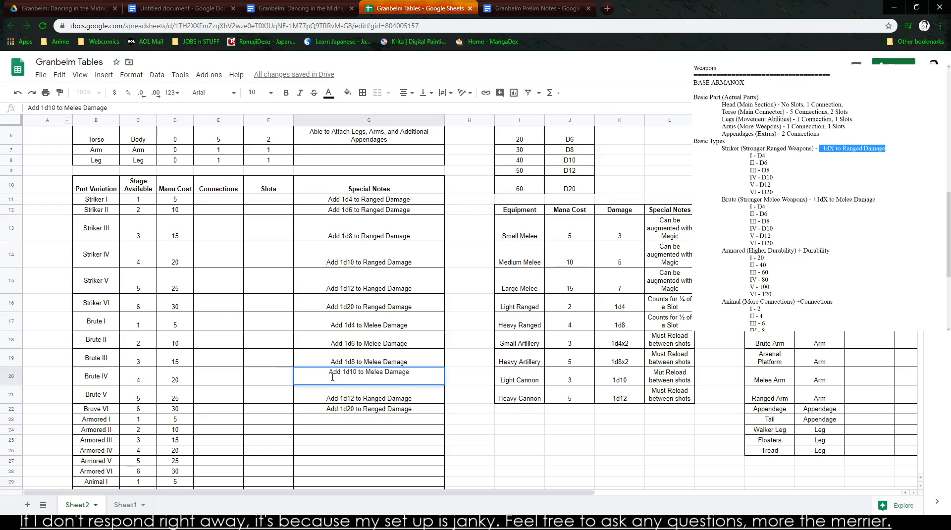
- Change the special notes in G21 and G22 to "Add 1d12 to Melee Damage" and "Add 1d20 to Melee Damage"
{"action": "left_click", "coordinate": [379, 402]}
{"action": "double_click", "coordinate": [75, 108]}
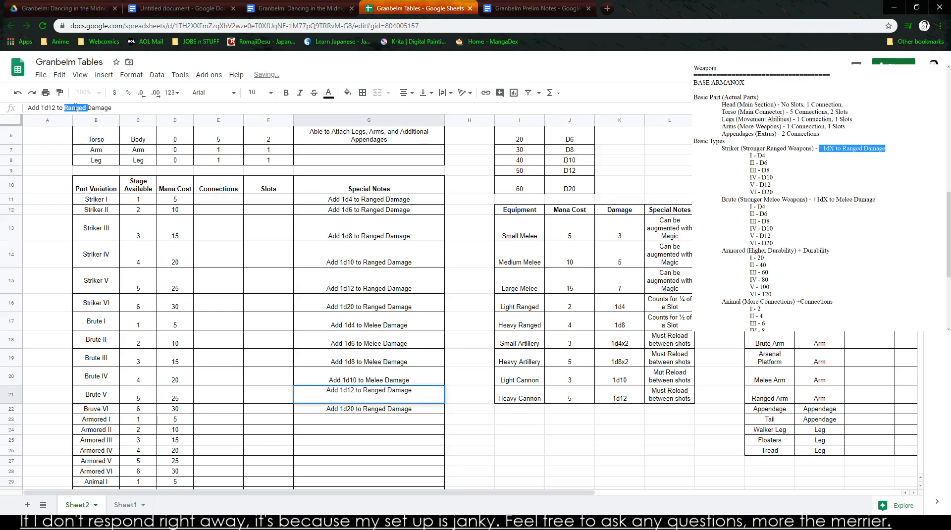
{"action": "type", "text": "Melee"}
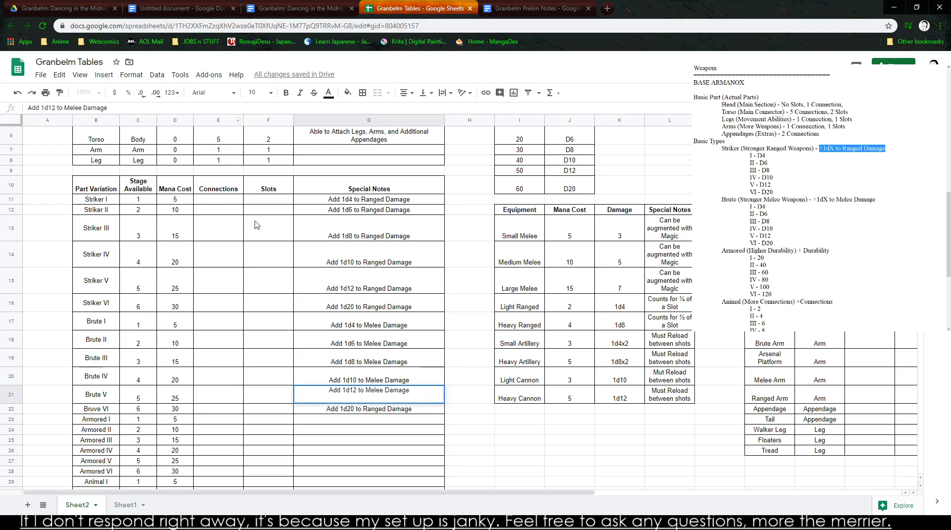
{"action": "left_click", "coordinate": [377, 416]}
{"action": "double_click", "coordinate": [75, 108]}
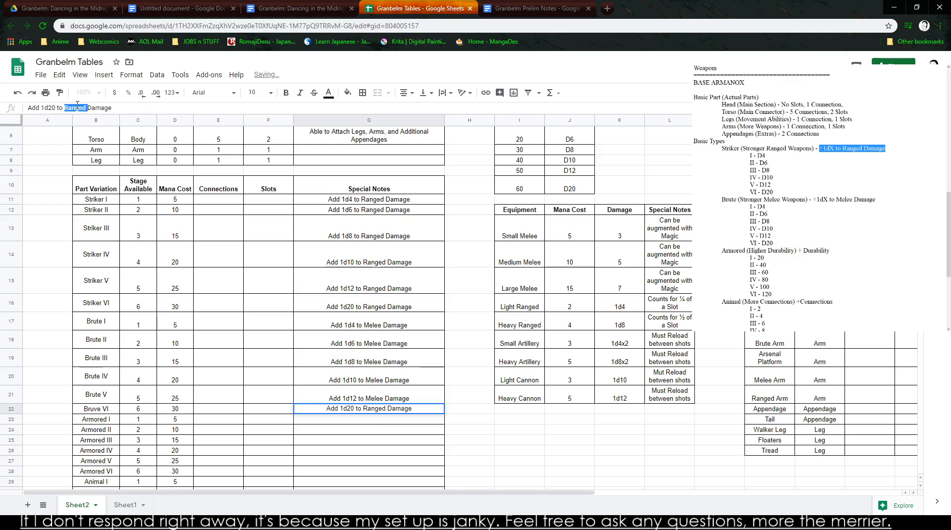
{"action": "type", "text": "Melee"}
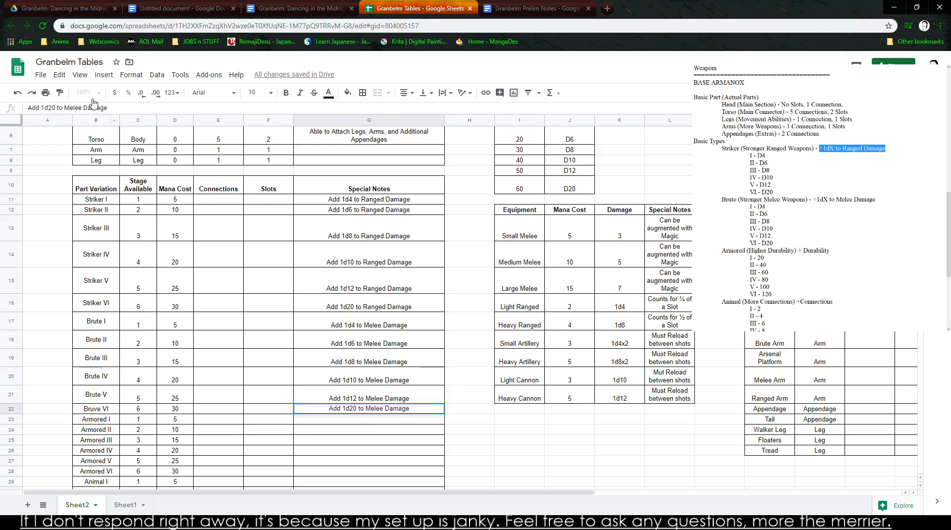
{"action": "left_click", "coordinate": [481, 485]}
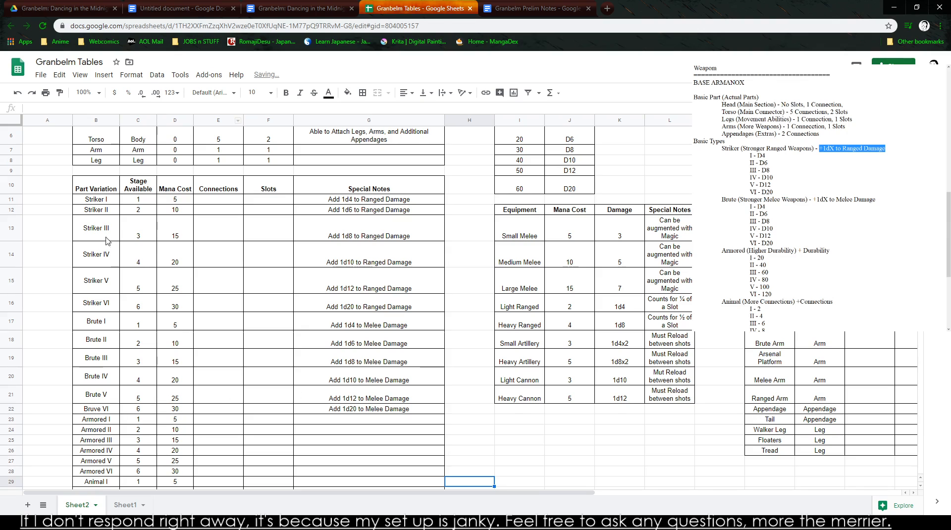
- Copy the Part Variation header and Striker rows B10:G16 and paste them unlinked into the untitled document
{"action": "left_click_drag", "start_coordinate": [94, 192], "coordinate": [389, 307]}
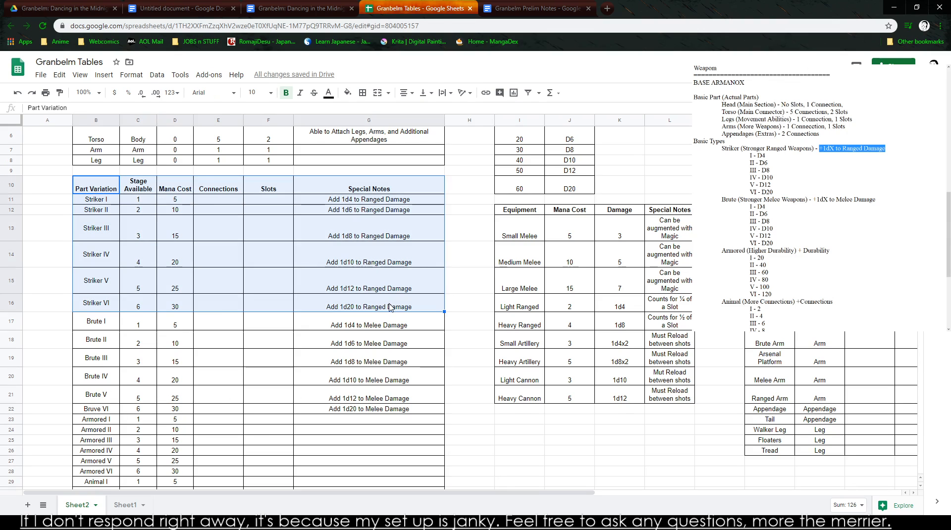
{"action": "left_click", "coordinate": [534, 9]}
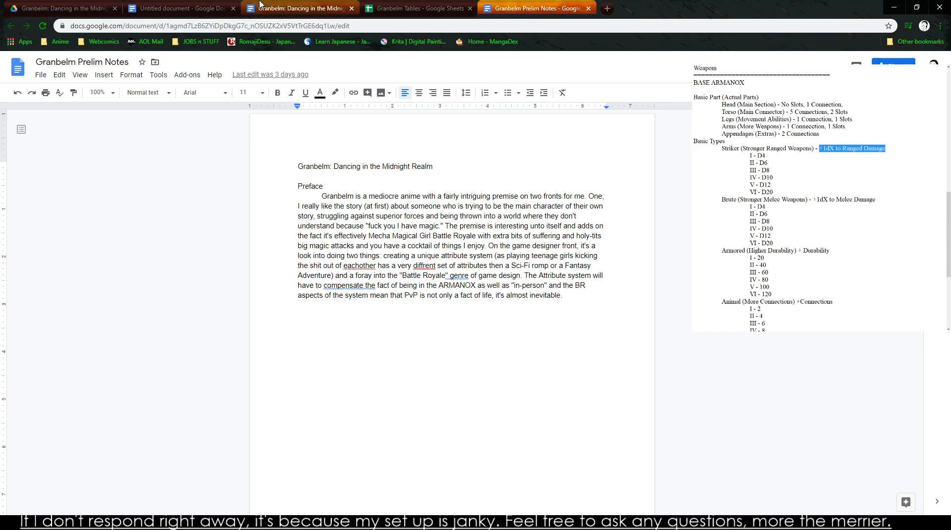
{"action": "left_click", "coordinate": [74, 8]}
{"action": "left_click", "coordinate": [138, 6]}
{"action": "key", "text": "ctrl+v"}
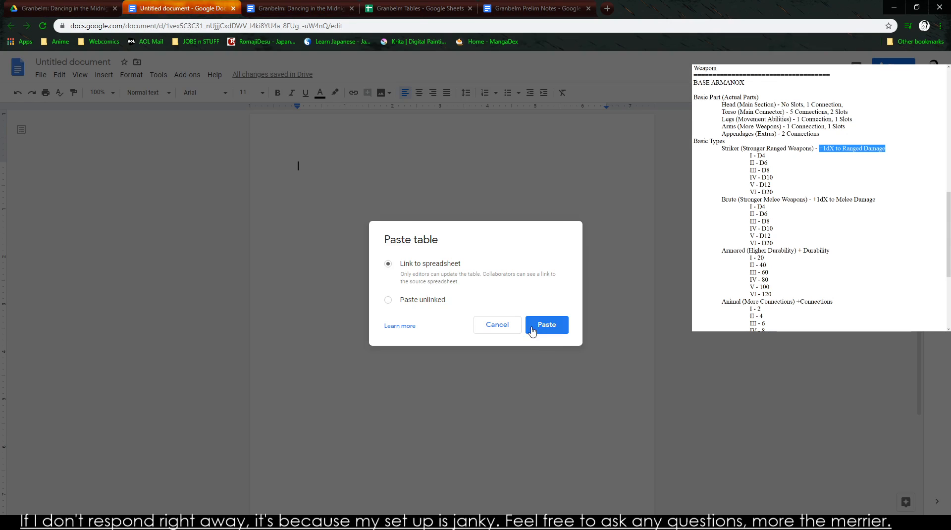
{"action": "left_click", "coordinate": [421, 301]}
{"action": "left_click", "coordinate": [549, 327]}
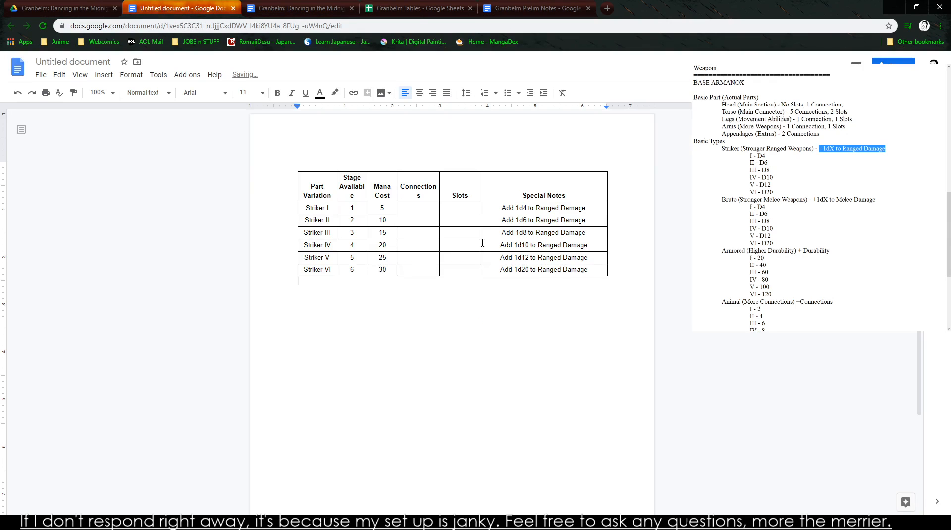
- Widen the pasted table's Stage Available and Connections columns so each heading word fits on one line
{"action": "left_click", "coordinate": [405, 177]}
{"action": "left_click_drag", "start_coordinate": [368, 181], "coordinate": [372, 180]}
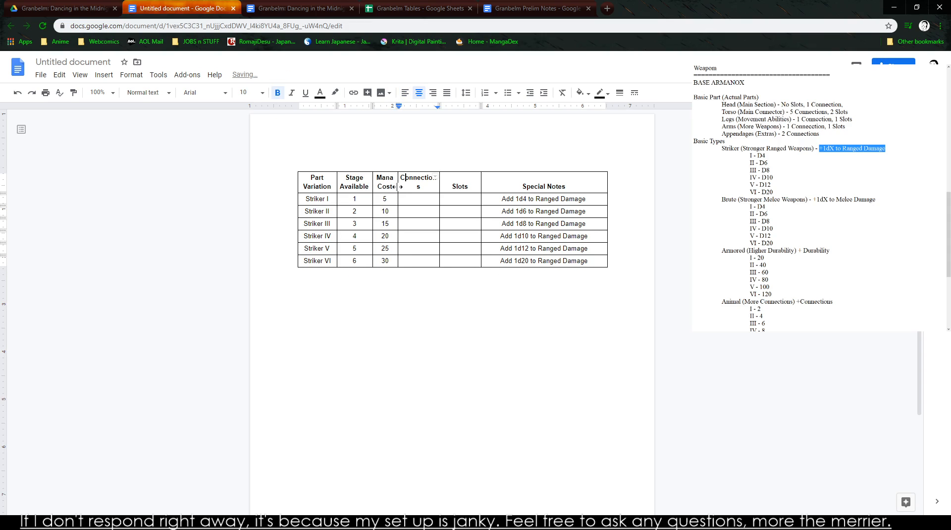
{"action": "left_click_drag", "start_coordinate": [439, 181], "coordinate": [448, 181]}
{"action": "left_click", "coordinate": [426, 199]}
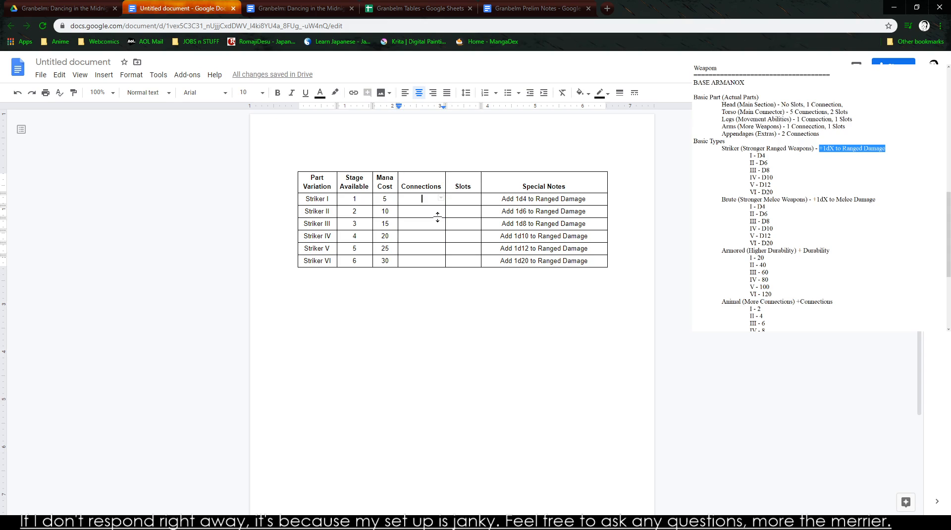
- Prefix the Striker mana costs in the document table with a plus sign, from +5 through +30
{"action": "key", "text": "Down"}
{"action": "key", "text": "Left"}
{"action": "key", "text": "Up"}
{"action": "key", "text": "Left"}
{"action": "type", "text": "+"}
{"action": "key", "text": "Left"}
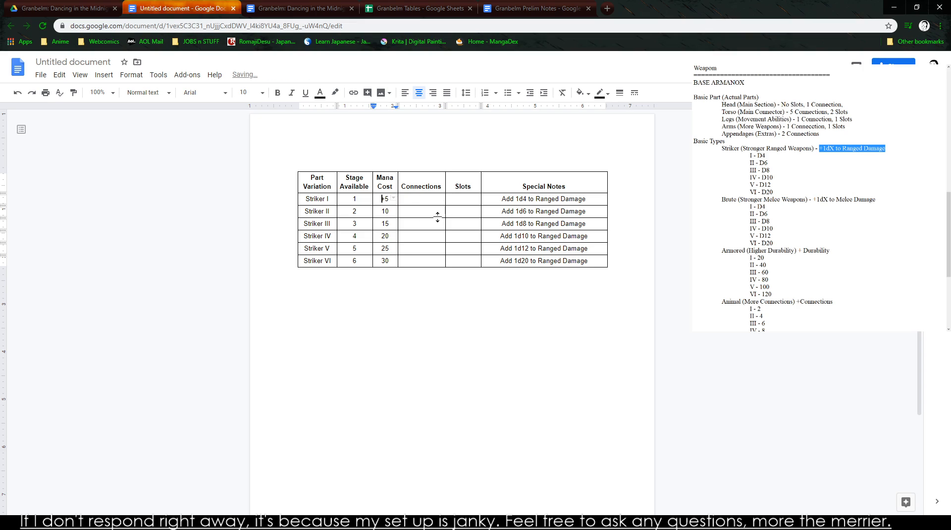
{"action": "key", "text": "Left"}
{"action": "type", "text": "+"}
{"action": "key", "text": "Down"}
- Try to paste the plus-prefixed mana costs from the document over the Striker Mana Cost cells in Granbelm Tables
{"action": "left_click_drag", "start_coordinate": [382, 197], "coordinate": [395, 258]}
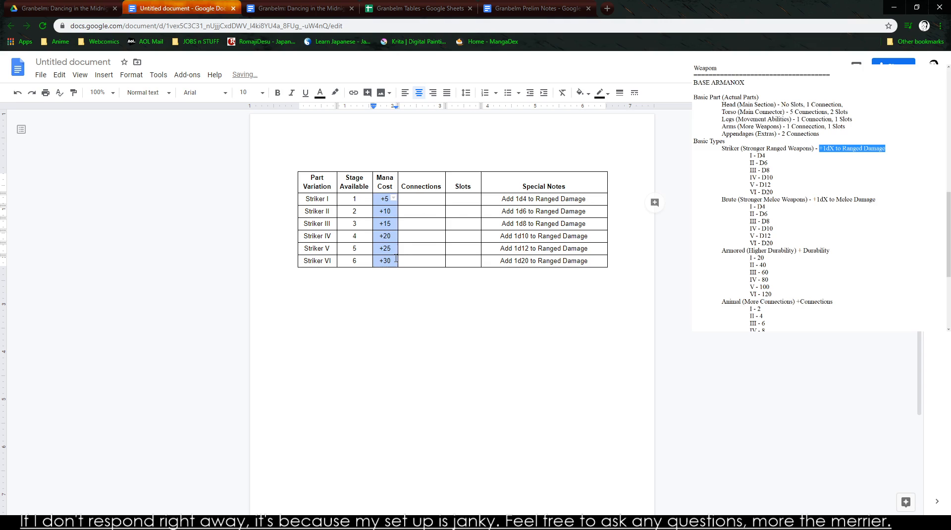
{"action": "key", "text": "ctrl+Tab"}
{"action": "key", "text": "ctrl+Tab"}
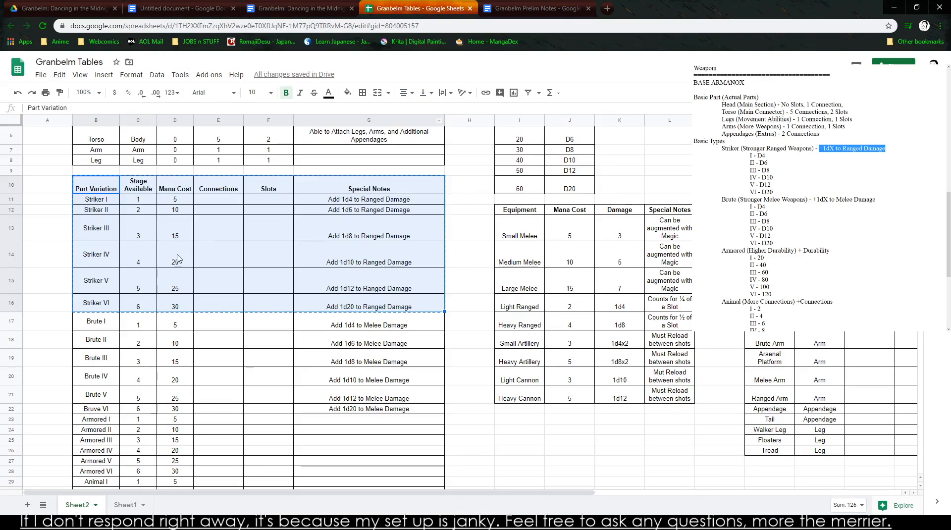
{"action": "left_click_drag", "start_coordinate": [176, 200], "coordinate": [188, 324]}
{"action": "key", "text": "ctrl+v"}
{"action": "key", "text": "ctrl+z"}
{"action": "left_click", "coordinate": [165, 201]}
{"action": "key", "text": "ctrl+v"}
{"action": "key", "text": "ctrl+z"}
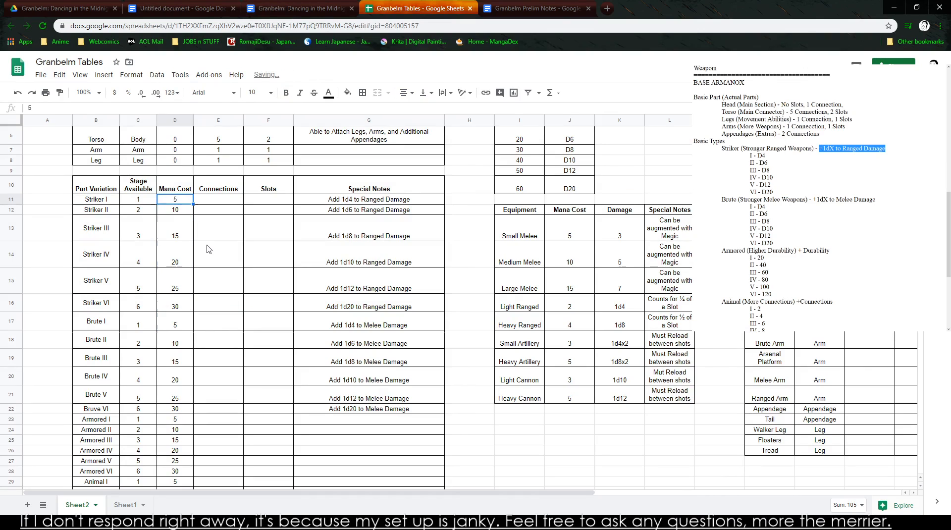
{"action": "key", "text": "Up"}
{"action": "key", "text": "ctrl+v"}
{"action": "key", "text": "ctrl+z"}
{"action": "key", "text": "ctrl+z"}
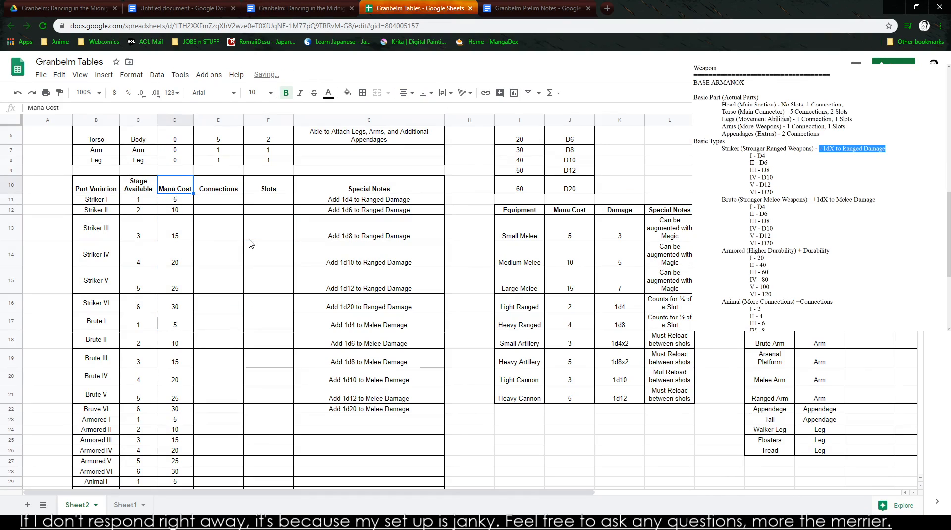
- Change the special note in G22 to "Add 1d20 to Melee Damage" again
{"action": "triple_click", "coordinate": [372, 409]}
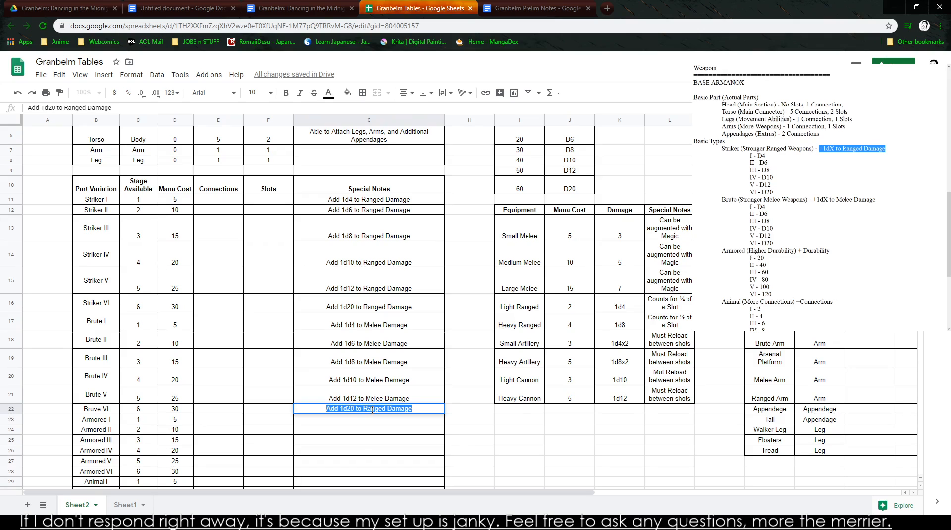
{"action": "double_click", "coordinate": [379, 409]}
{"action": "type", "text": "Melee"}
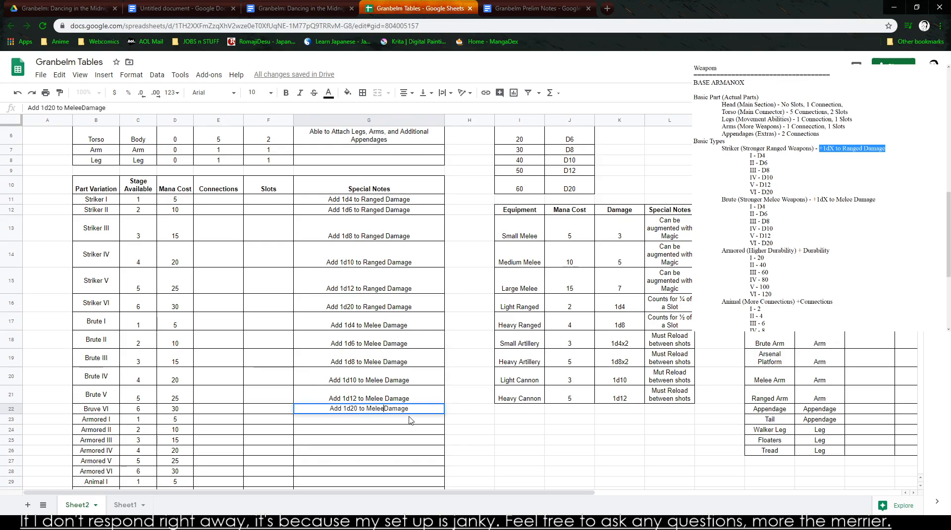
{"action": "scroll", "coordinate": [409, 420], "scroll_direction": "up", "scroll_amount": 1}
{"action": "left_click", "coordinate": [399, 420]}
- Copy the six Brute rows B17:G22 and switch to the untitled document
{"action": "left_click_drag", "start_coordinate": [369, 445], "coordinate": [97, 369]}
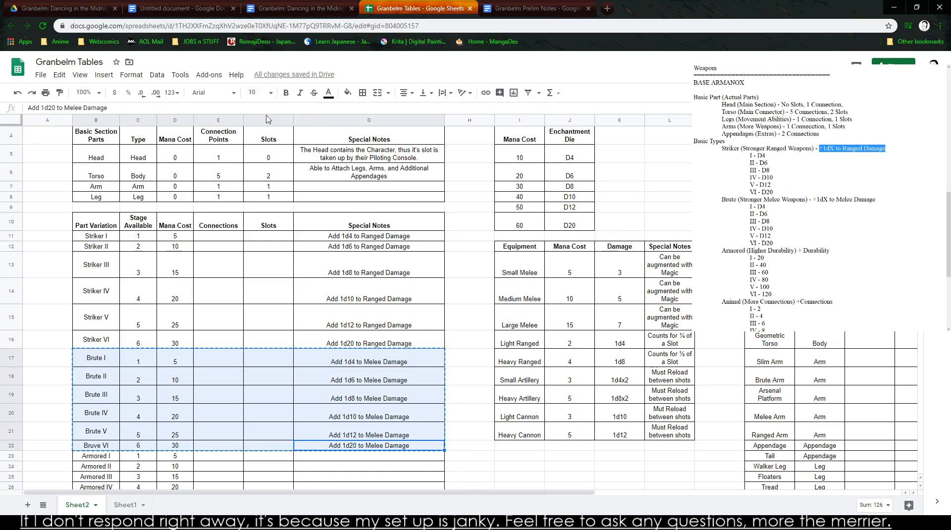
{"action": "left_click", "coordinate": [302, 9]}
{"action": "left_click", "coordinate": [514, 6]}
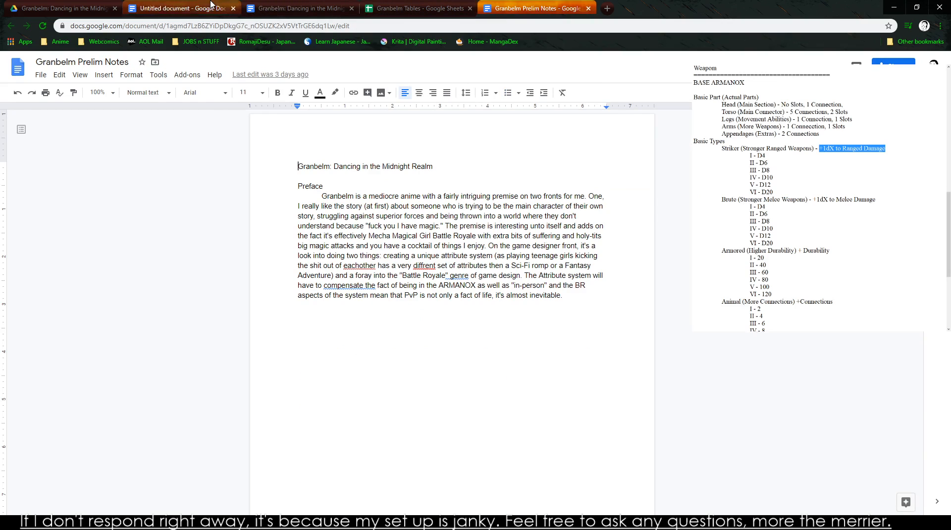
{"action": "left_click", "coordinate": [166, 10]}
- Rename the untitled document as TABLES IN DOC
{"action": "left_click", "coordinate": [81, 66]}
{"action": "type", "text": "TABL"}
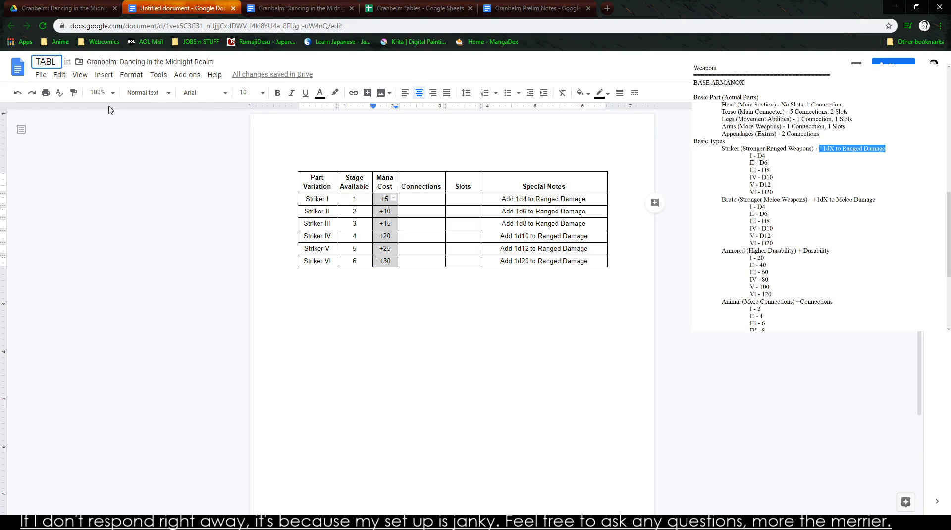
{"action": "type", "text": "ES I"}
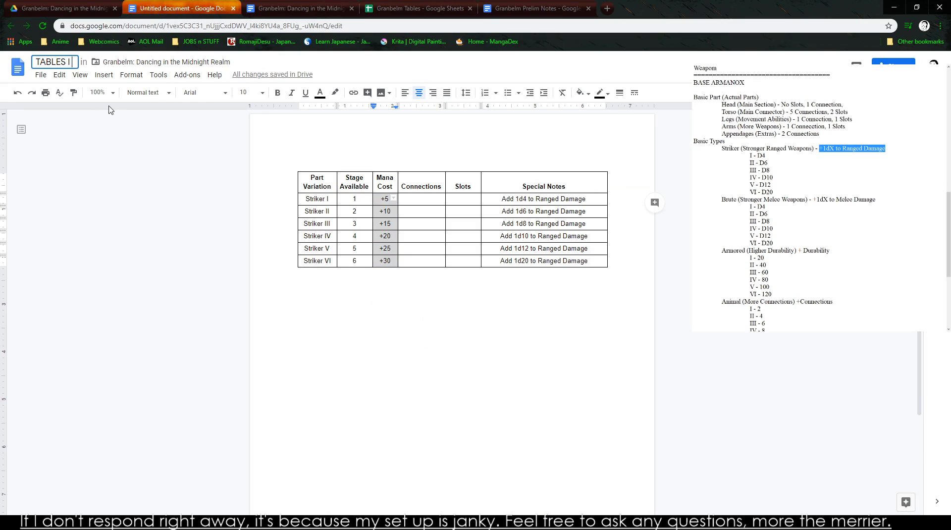
{"action": "type", "text": "N DOC"}
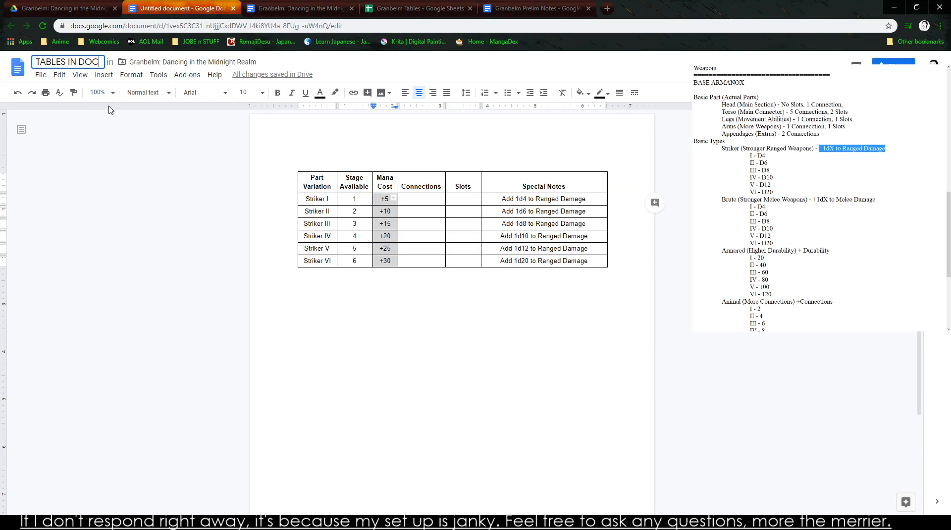
- Paste the copied Brute rows as an unlinked table below the Striker table and copy the Striker table's header row
{"action": "left_click", "coordinate": [286, 310]}
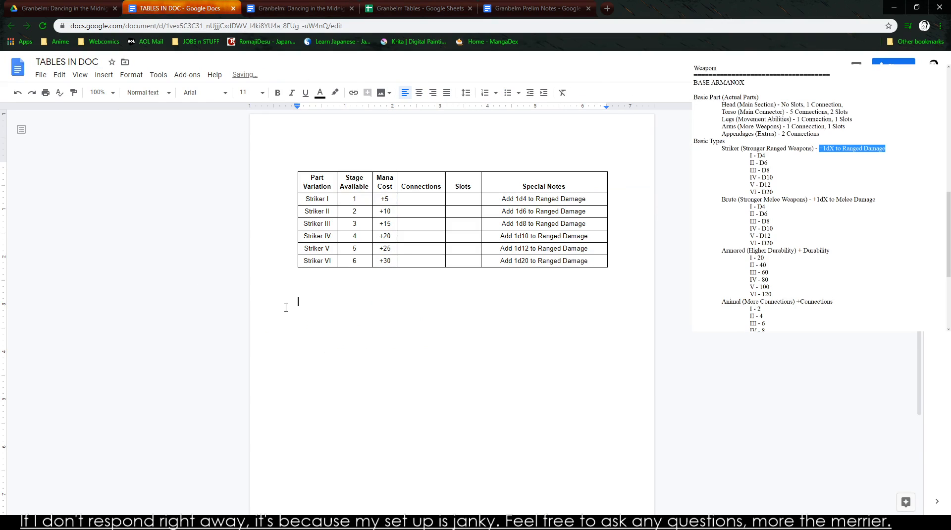
{"action": "key", "text": "ctrl+v"}
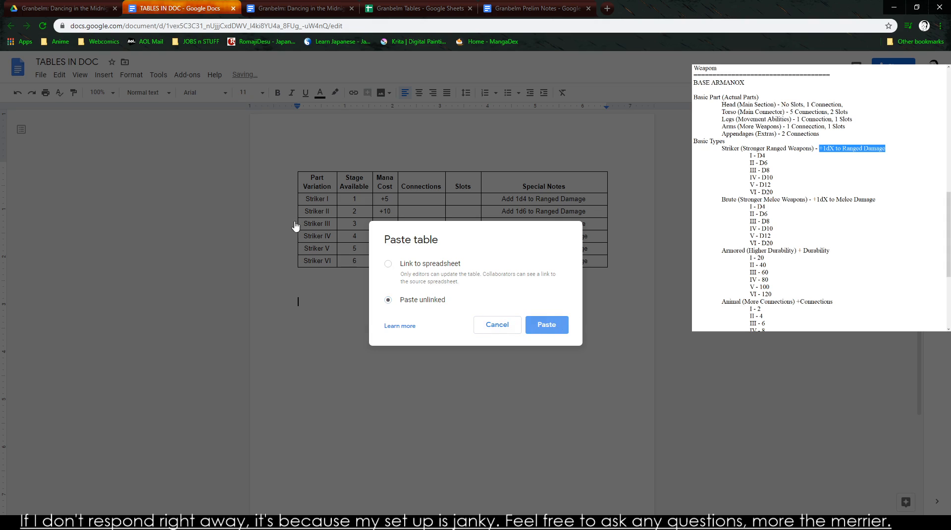
{"action": "left_click", "coordinate": [559, 329]}
{"action": "left_click_drag", "start_coordinate": [325, 190], "coordinate": [577, 192]}
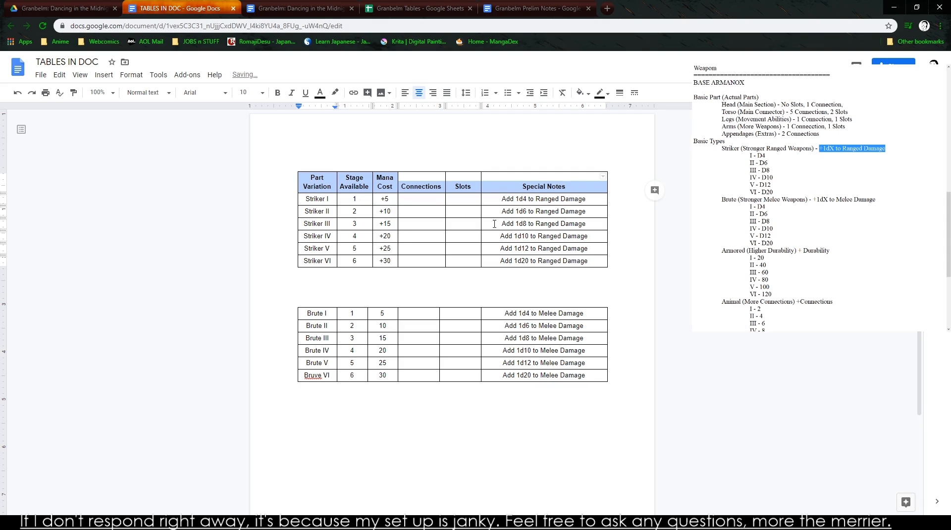
- Correct the misspelled name in the Brute table's last row to "Brute VI"
{"action": "left_click", "coordinate": [314, 313]}
{"action": "right_click", "coordinate": [314, 381]}
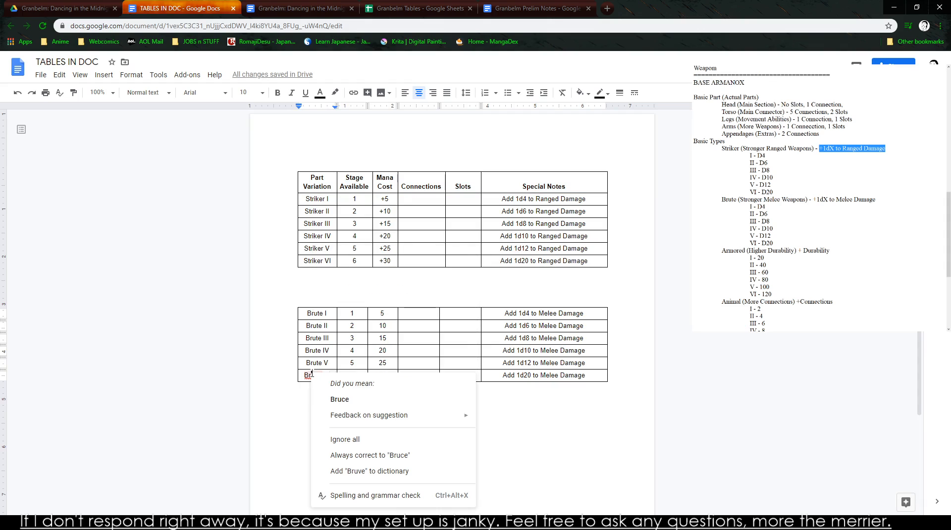
{"action": "left_click", "coordinate": [313, 375]}
{"action": "double_click", "coordinate": [313, 375]}
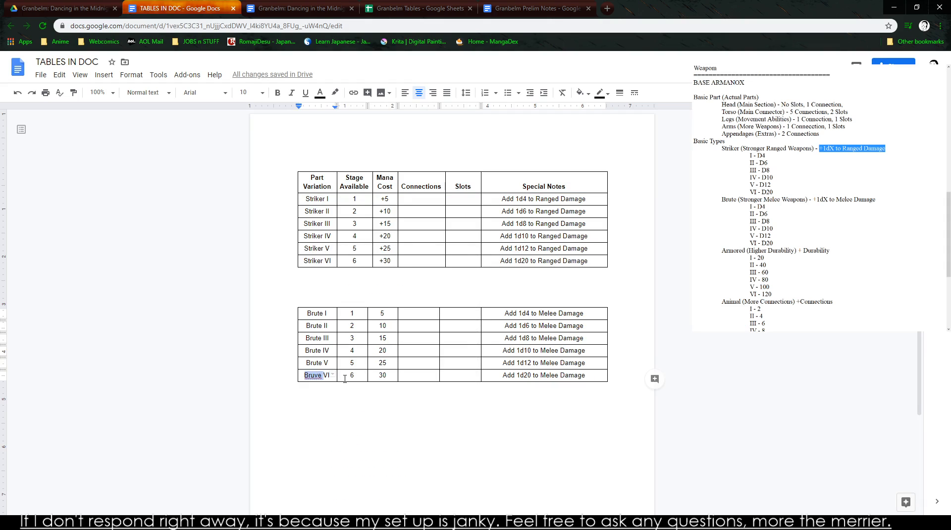
{"action": "type", "text": "Brute"}
{"action": "key", "text": "BackSpace"}
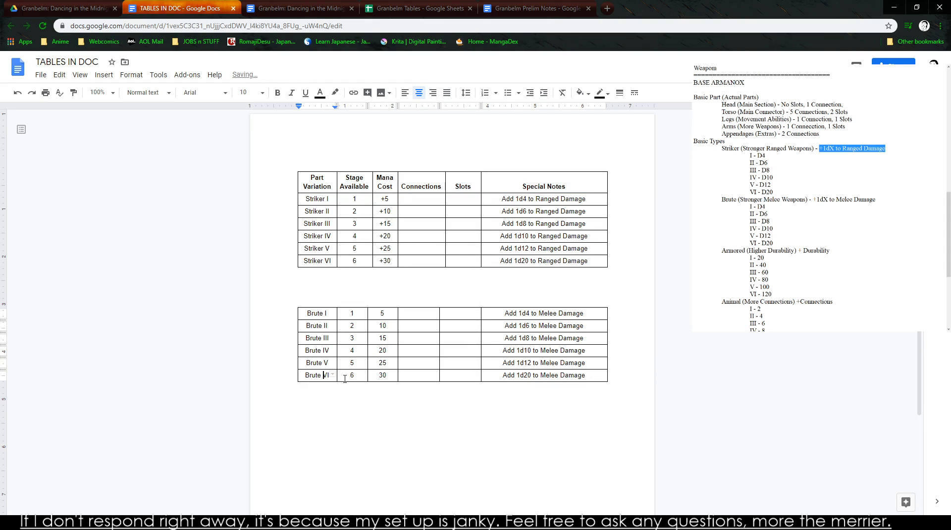
- Insert a row above Brute I and paste the copied header row into it
{"action": "right_click", "coordinate": [301, 316]}
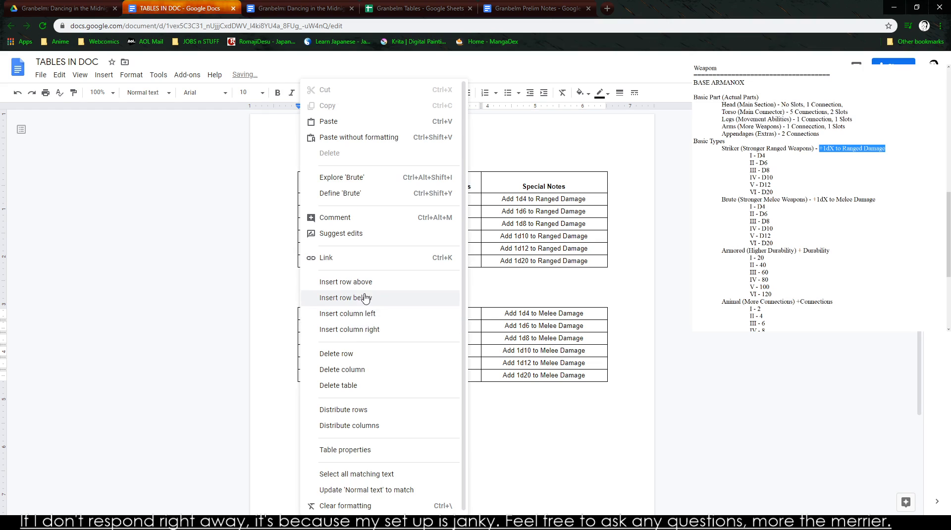
{"action": "left_click", "coordinate": [320, 278]}
{"action": "type", "text": "Part Variation\tStage Available\tMana Cost\tConnections\tSlots\tSpecial Notes"}
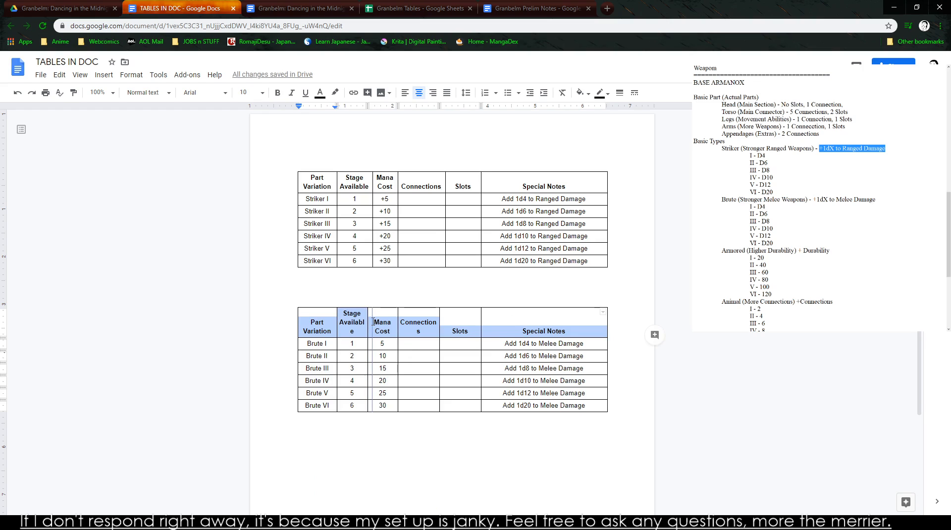
- Widen the Brute table's Stage Available and Connections columns so that their headings fit without breaking words
{"action": "left_click_drag", "start_coordinate": [373, 322], "coordinate": [372, 322]}
{"action": "left_click", "coordinate": [373, 322]}
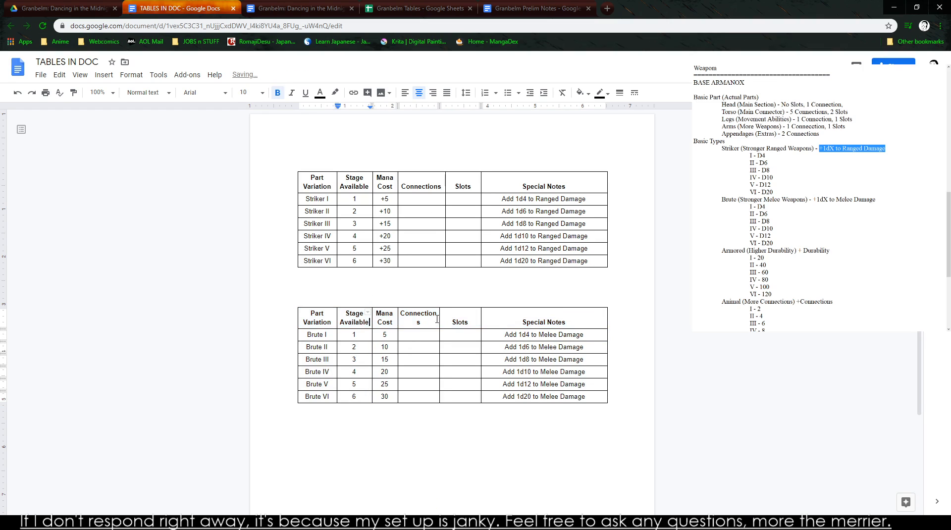
{"action": "left_click_drag", "start_coordinate": [438, 318], "coordinate": [443, 318]}
{"action": "left_click", "coordinate": [474, 332]}
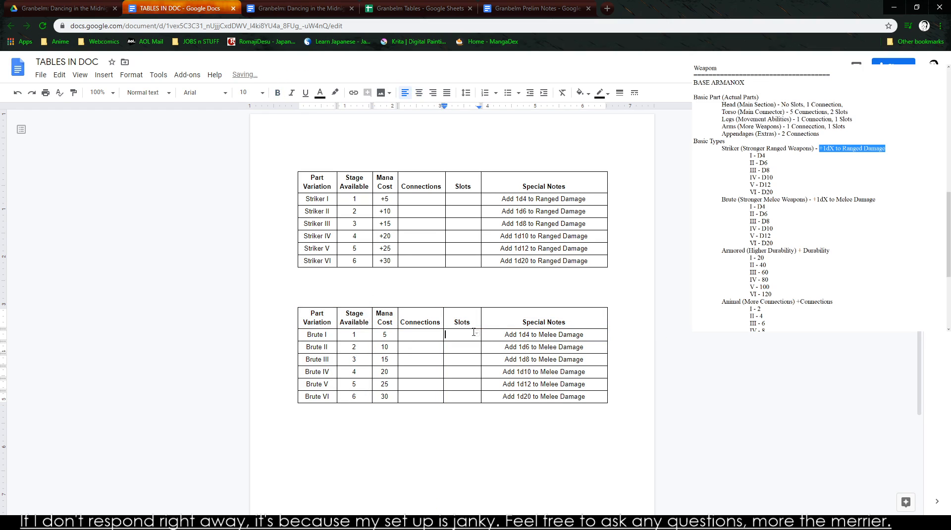
- Duplicate the whole Striker table below the Brute table
{"action": "left_click_drag", "start_coordinate": [311, 180], "coordinate": [546, 258]}
{"action": "type", "text": "Part Variation\tStage Available\tMana Cost\tConnections\tSlots\tSpecial Notes Part Variation\tStage Available\tMana Cost\tConnections\tSlots\tSpecial Notes Part Variation\tStage Available\tMana Cost\tConnections\tSlots\tSpecial Notes Part Variation\tStage Available\tMana Cost\tConnections\tSlots\tSpecial Notes Part Variation\tStage Available\tMana Cost\tConnections\tSlots\tSpecial Notes Part Variation\tStage Available\tMana Cost\tConnections\tSlots\tSpecial Notes Part Variation\tStage Available\tMana Cost\tConnections\tSlots\tSpecial Notes"}
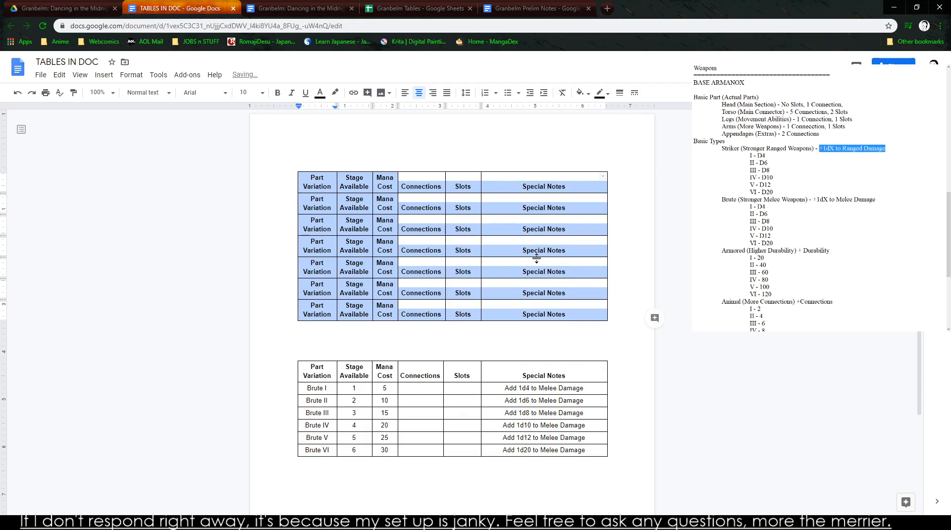
{"action": "key", "text": "ctrl+z"}
{"action": "left_click", "coordinate": [276, 502]}
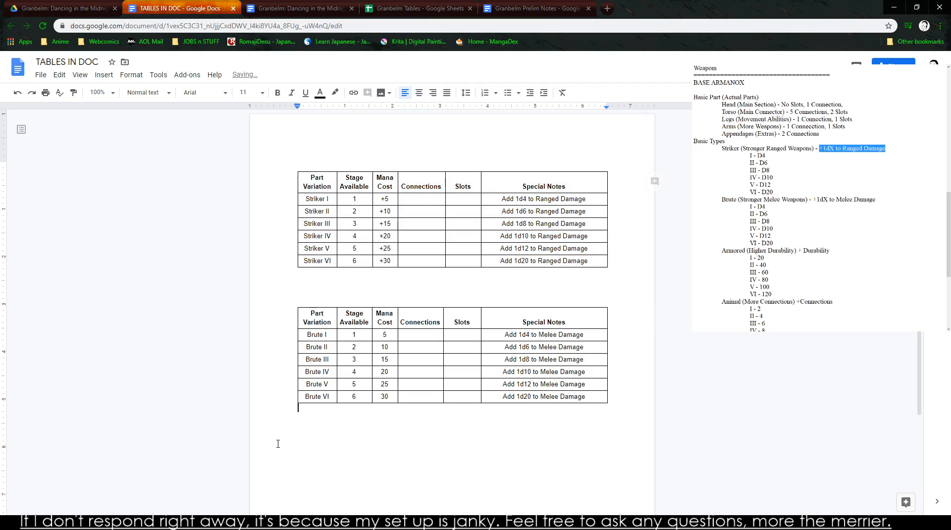
{"action": "type", "text": "Part Variation\tStage Available\tMana Cost\tConnections\tSlots\tSpecial Notes Striker I\t1\t+5\t\t\tAdd 1d4 to Ranged Damage Striker II\t2\t+10\t\t\tAdd 1d6 to Ranged Damage Striker III\t3\t+15\t\t\tAdd 1d8 to Ranged Damage Striker IV\t4\t+20\t\t\tAdd 1d10 to Ranged Damage Striker V\t5\t+25\t\t\tAdd 1d12 to Ranged Damage Striker VI\t6\t+30\t\t\tAdd 1d20 to Ranged Damage"}
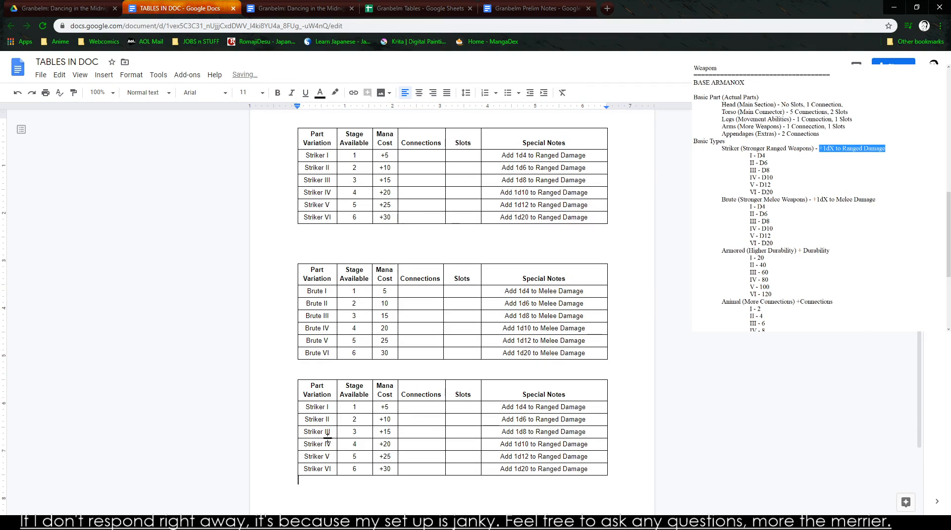
- Clear the contents of the six Striker rows in the duplicated table, keeping its header row
{"action": "left_click_drag", "start_coordinate": [308, 406], "coordinate": [547, 467]}
{"action": "left_click_drag", "start_coordinate": [386, 421], "coordinate": [314, 404]}
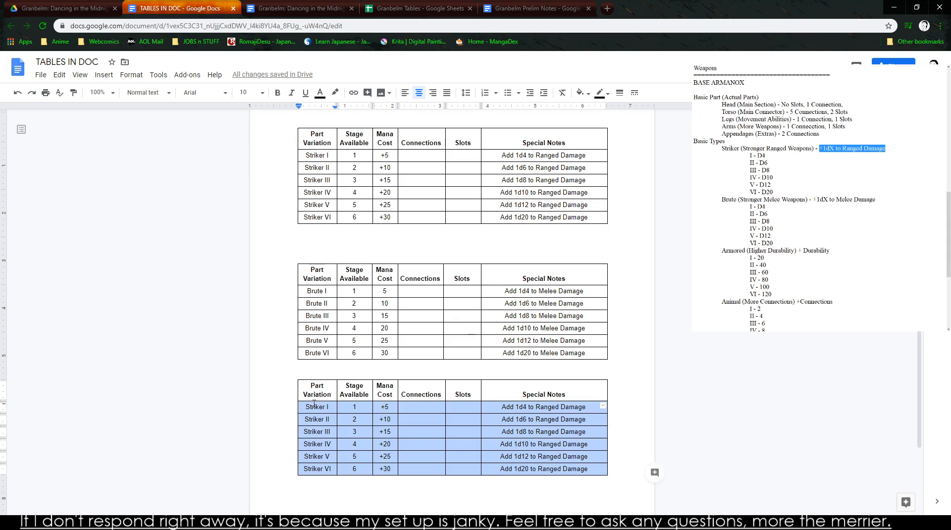
{"action": "key", "text": "Delete"}
{"action": "scroll", "coordinate": [393, 195], "scroll_direction": "down", "scroll_amount": 1}
- Copy the Striker mana costs +5 through +30 into the Mana Cost columns of the Brute table and the emptied third table
{"action": "scroll", "coordinate": [393, 194], "scroll_direction": "up", "scroll_amount": 2}
{"action": "left_click_drag", "start_coordinate": [390, 198], "coordinate": [397, 264]}
{"action": "left_click", "coordinate": [391, 264]}
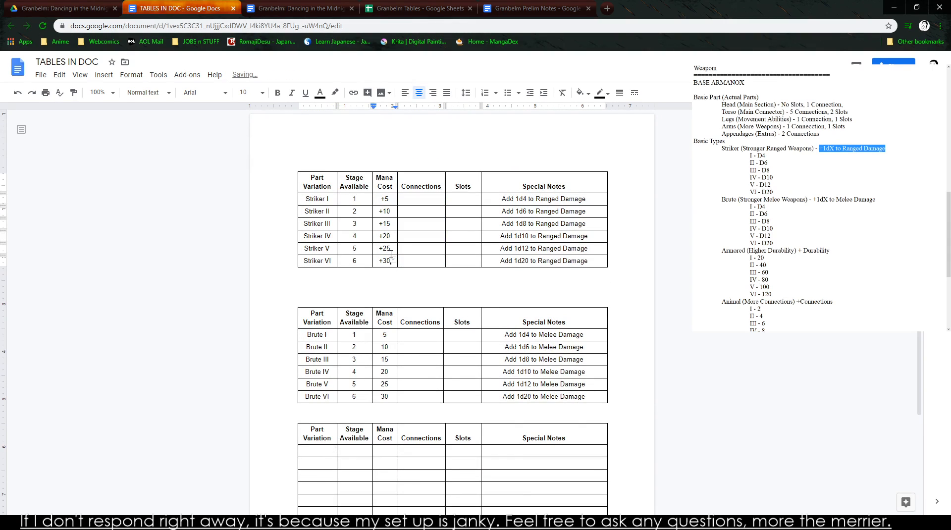
{"action": "left_click", "coordinate": [397, 181]}
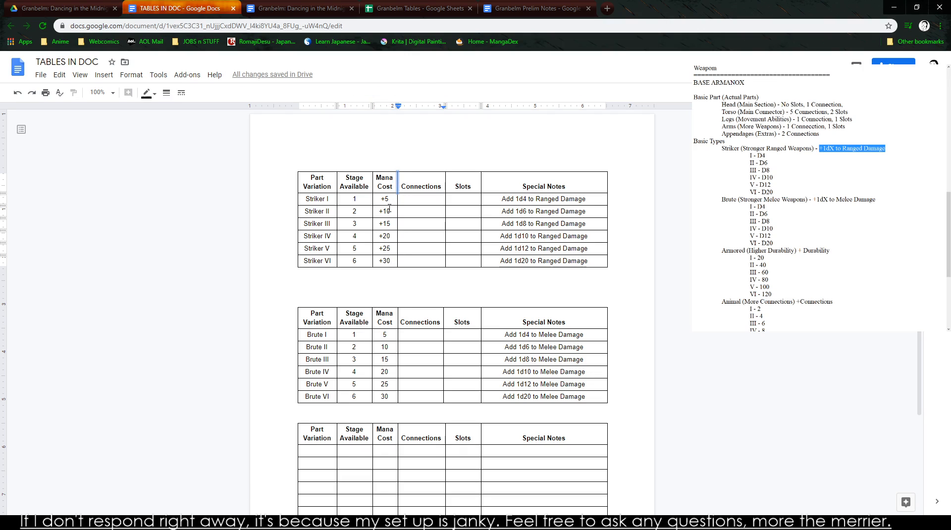
{"action": "left_click_drag", "start_coordinate": [386, 200], "coordinate": [390, 259]}
{"action": "key", "text": "ctrl+c"}
{"action": "left_click_drag", "start_coordinate": [383, 333], "coordinate": [386, 391]}
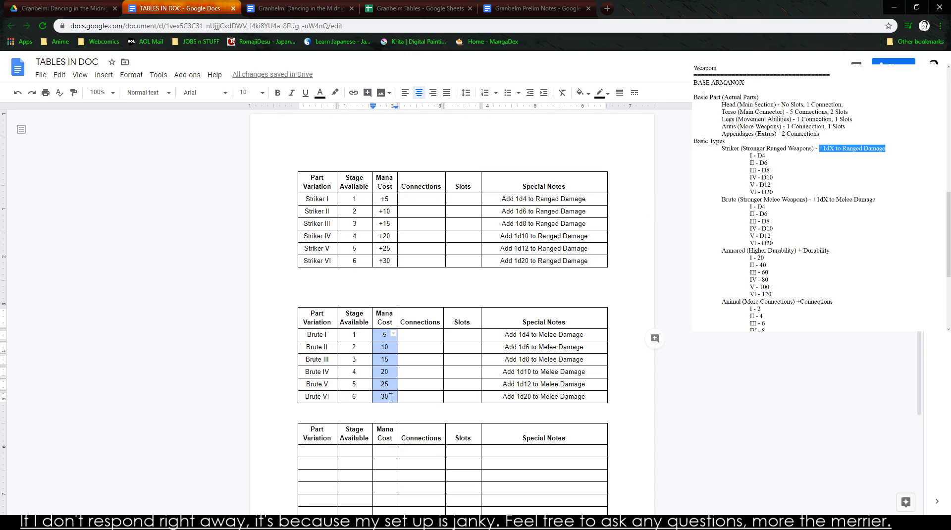
{"action": "key", "text": "ctrl+v"}
{"action": "left_click_drag", "start_coordinate": [379, 450], "coordinate": [385, 513]}
{"action": "key", "text": "ctrl+v"}
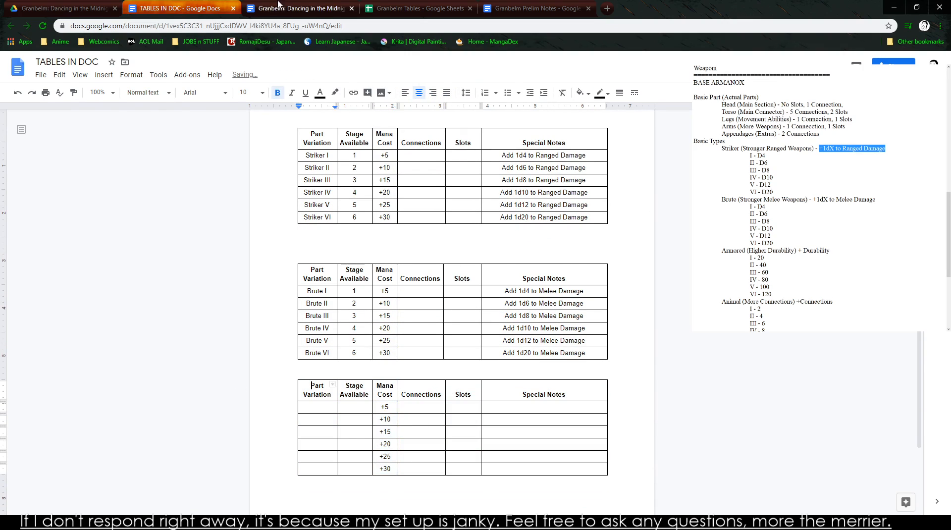
- Copy the Armored I–VI names and stages from Granbelm Tables into the first two columns of the third table in TABLES IN DOC
{"action": "key", "text": "ctrl+Tab"}
{"action": "key", "text": "ctrl+Tab"}
{"action": "scroll", "coordinate": [144, 405], "scroll_direction": "down", "scroll_amount": 3}
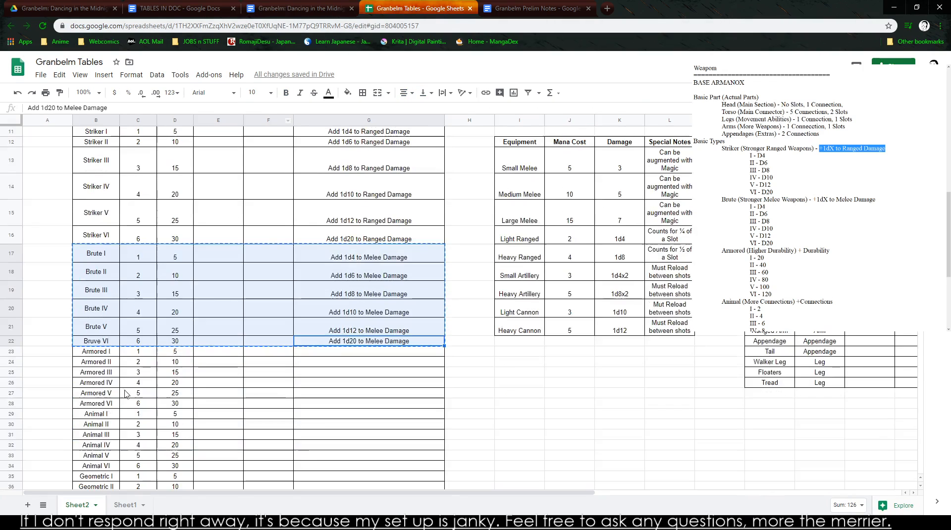
{"action": "mouse_move", "coordinate": [107, 306]}
{"action": "left_mouse_down"}
{"action": "mouse_move", "coordinate": [170, 360]}
{"action": "mouse_move", "coordinate": [104, 304]}
{"action": "left_mouse_up"}
{"action": "left_click", "coordinate": [143, 356]}
{"action": "key", "text": "ctrl+c"}
{"action": "left_click", "coordinate": [174, 9]}
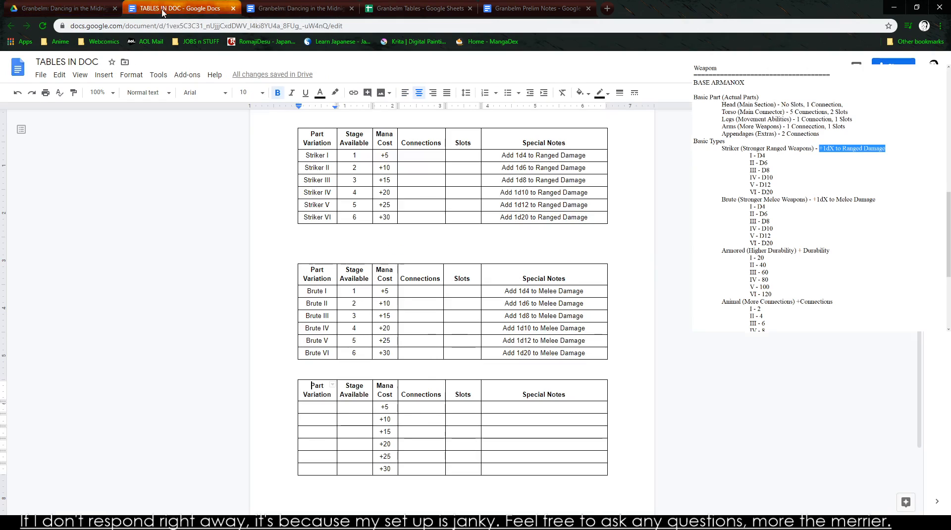
{"action": "left_click", "coordinate": [314, 407]}
{"action": "key", "text": "ctrl+v"}
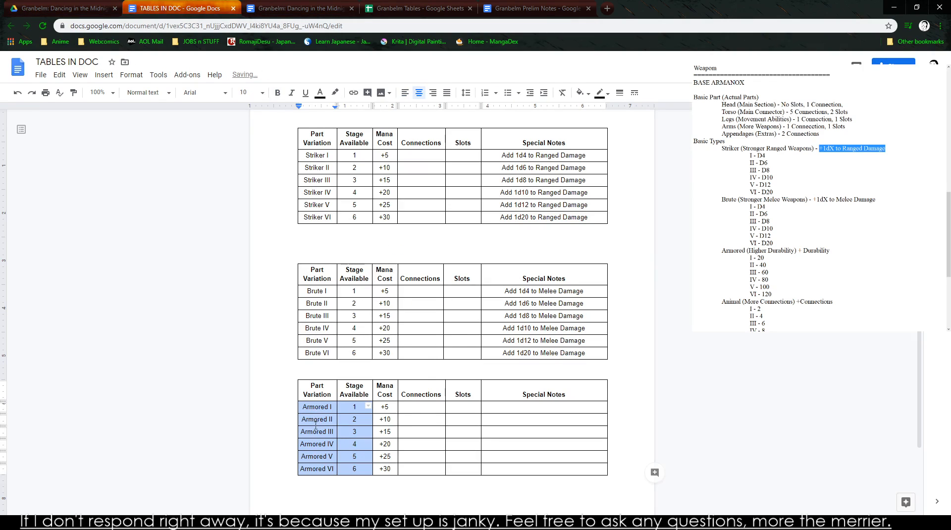
- Copy the Armored durability list, I - 20 through VI - 120, from the notes and paste it below the Armored table
{"action": "left_click", "coordinate": [422, 407]}
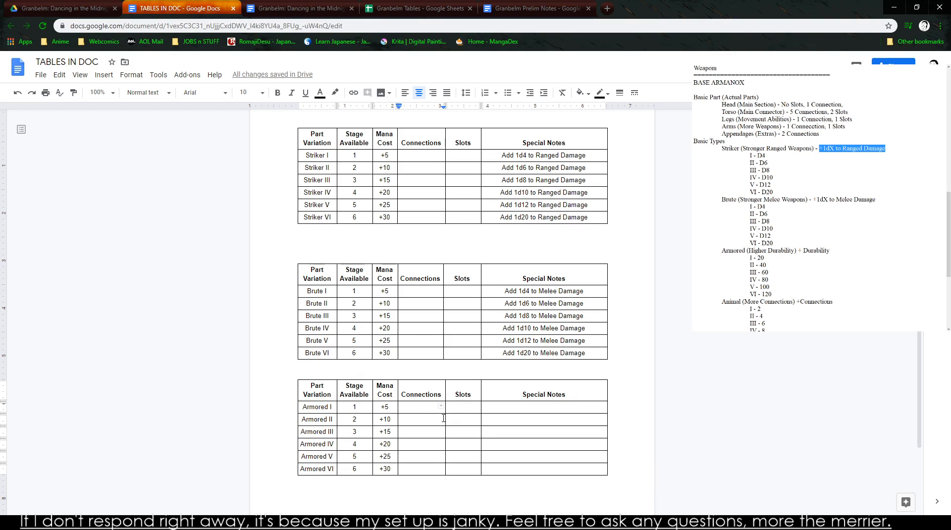
{"action": "key", "text": "Tab"}
{"action": "key", "text": "Tab"}
{"action": "left_click", "coordinate": [793, 234]}
{"action": "scroll", "coordinate": [793, 233], "scroll_direction": "down", "scroll_amount": 3}
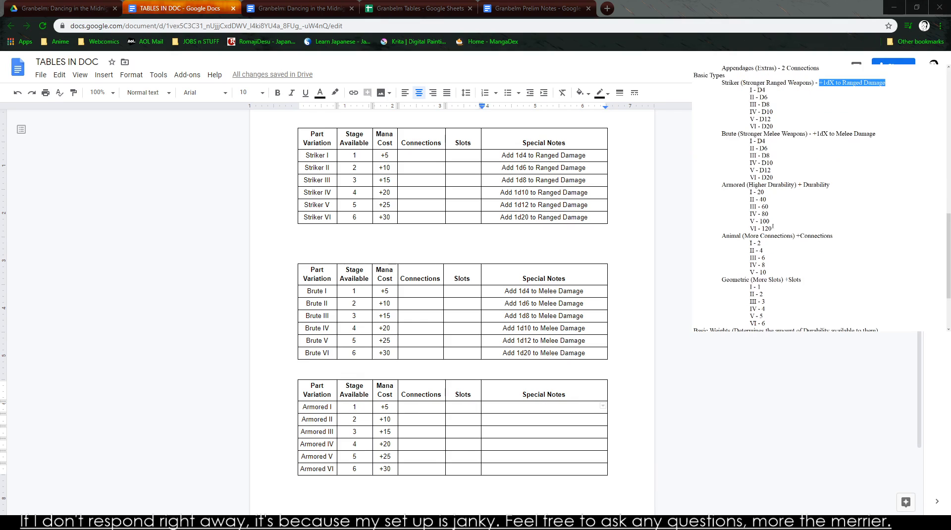
{"action": "mouse_move", "coordinate": [786, 228]}
{"action": "left_mouse_down"}
{"action": "mouse_move", "coordinate": [747, 192]}
{"action": "mouse_move", "coordinate": [790, 227]}
{"action": "left_mouse_up"}
{"action": "left_click", "coordinate": [229, 378]}
{"action": "scroll", "coordinate": [230, 378], "scroll_direction": "down", "scroll_amount": 2}
{"action": "left_click", "coordinate": [299, 407]}
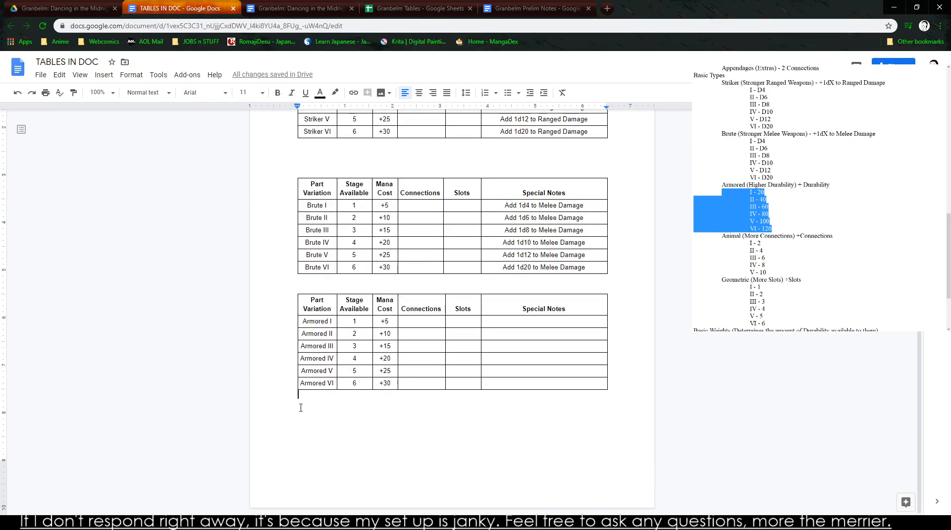
{"action": "key", "text": "Return"}
{"action": "key", "text": "ctrl+v"}
- Remove the indentation from all six lines of the pasted durability list
{"action": "left_click_drag", "start_coordinate": [370, 373], "coordinate": [309, 321]}
{"action": "left_click", "coordinate": [311, 321]}
{"action": "key", "text": "BackSpace"}
{"action": "left_click", "coordinate": [333, 334]}
{"action": "key", "text": "BackSpace"}
{"action": "key", "text": "Delete"}
{"action": "key", "text": "Down"}
{"action": "key", "text": "Delete"}
{"action": "key", "text": "Delete"}
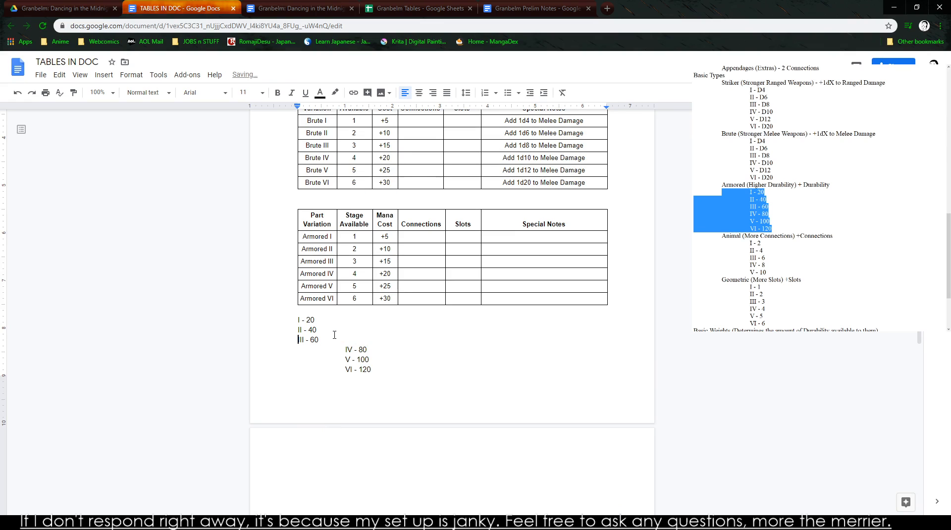
{"action": "key", "text": "Down"}
{"action": "key", "text": "Delete"}
{"action": "key", "text": "Delete"}
{"action": "key", "text": "Down"}
{"action": "key", "text": "Delete"}
{"action": "key", "text": "Delete"}
{"action": "key", "text": "Down"}
{"action": "key", "text": "Delete"}
{"action": "key", "text": "Delete"}
- Strip the Roman numerals and dashes from the durability list, leaving only 20, 40, 60, 80, 100 and 120
{"action": "key", "text": "shift+Home"}
{"action": "key", "text": "BackSpace"}
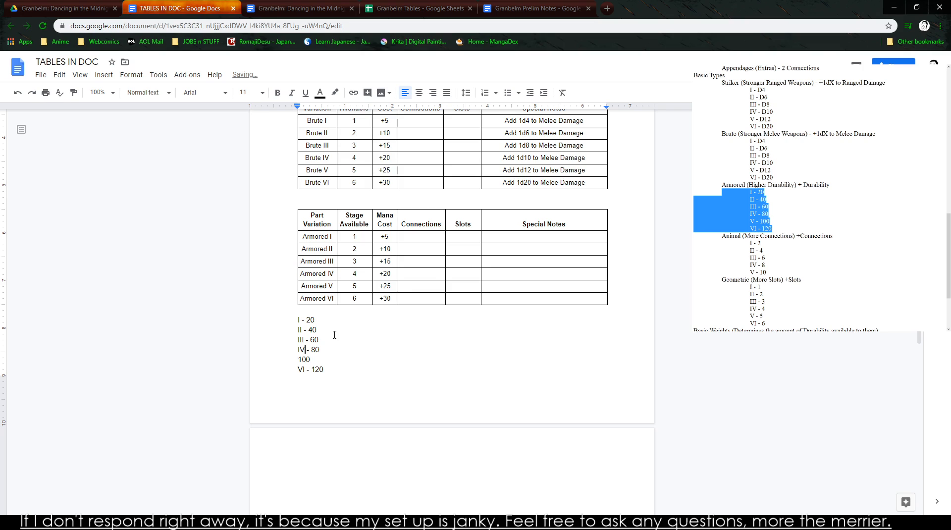
{"action": "key", "text": "shift+Home"}
{"action": "key", "text": "BackSpace"}
{"action": "key", "text": "Up"}
{"action": "key", "text": "BackSpace"}
{"action": "key", "text": "BackSpace"}
{"action": "key", "text": "BackSpace"}
{"action": "key", "text": "BackSpace"}
{"action": "key", "text": "BackSpace"}
{"action": "key", "text": "BackSpace"}
{"action": "key", "text": "Up"}
{"action": "key", "text": "BackSpace"}
{"action": "key", "text": "BackSpace"}
{"action": "key", "text": "BackSpace"}
{"action": "key", "text": "BackSpace"}
{"action": "key", "text": "BackSpace"}
{"action": "key", "text": "BackSpace"}
{"action": "key", "text": "BackSpace"}
{"action": "key", "text": "BackSpace"}
{"action": "key", "text": "BackSpace"}
{"action": "key", "text": "BackSpace"}
{"action": "key", "text": "BackSpace"}
{"action": "key", "text": "BackSpace"}
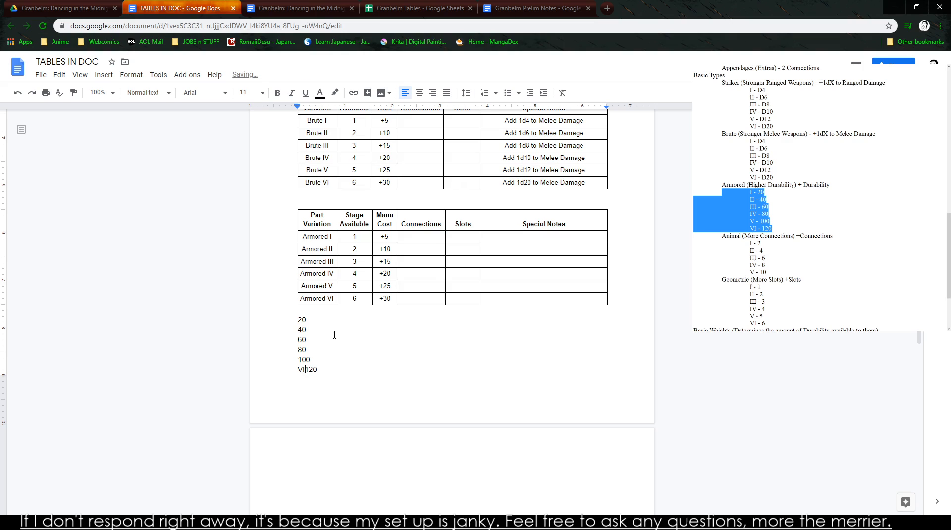
- Expand the list's first entry to "Add an additional 20 Durability to the Section's Max Durability" and select that line
{"action": "left_click_drag", "start_coordinate": [301, 311], "coordinate": [313, 374]}
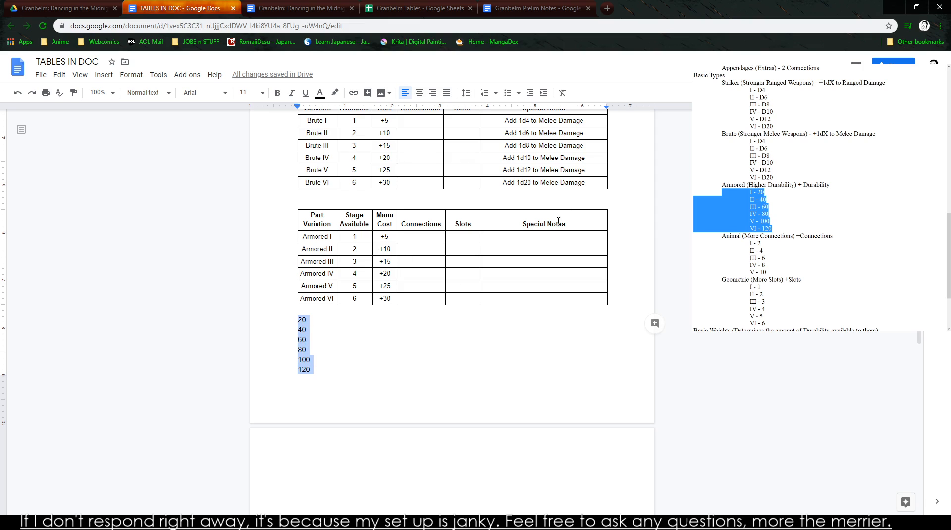
{"action": "left_click", "coordinate": [532, 236]}
{"action": "left_click", "coordinate": [297, 319]}
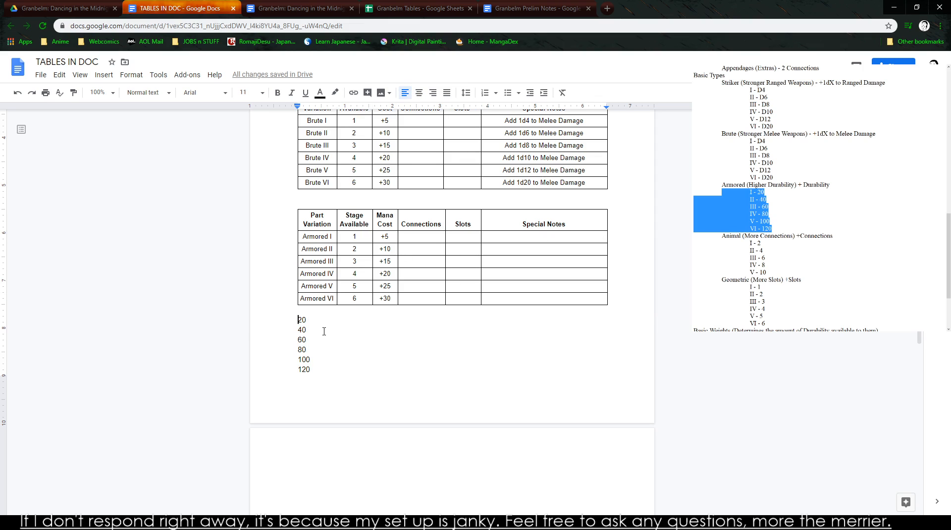
{"action": "type", "text": "Add an additiona"}
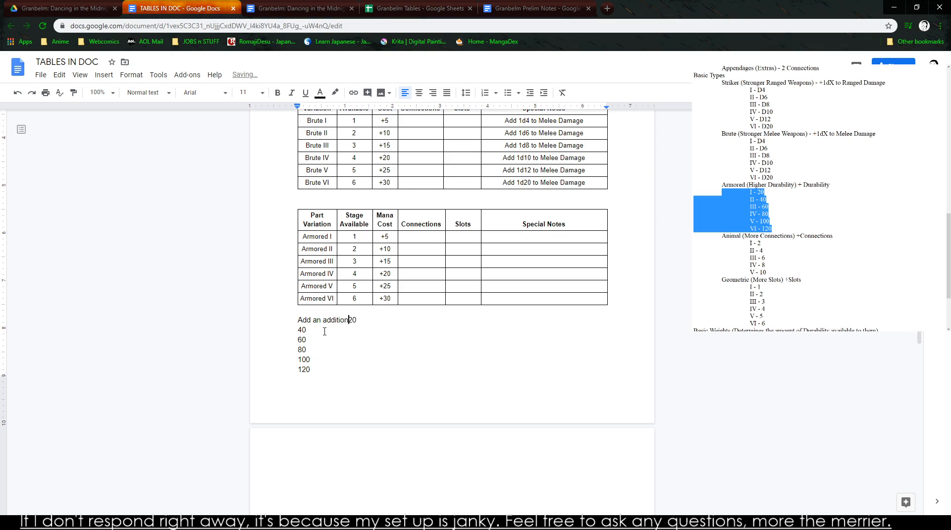
{"action": "type", "text": "l 20 Durability to the Section's Max Durability"}
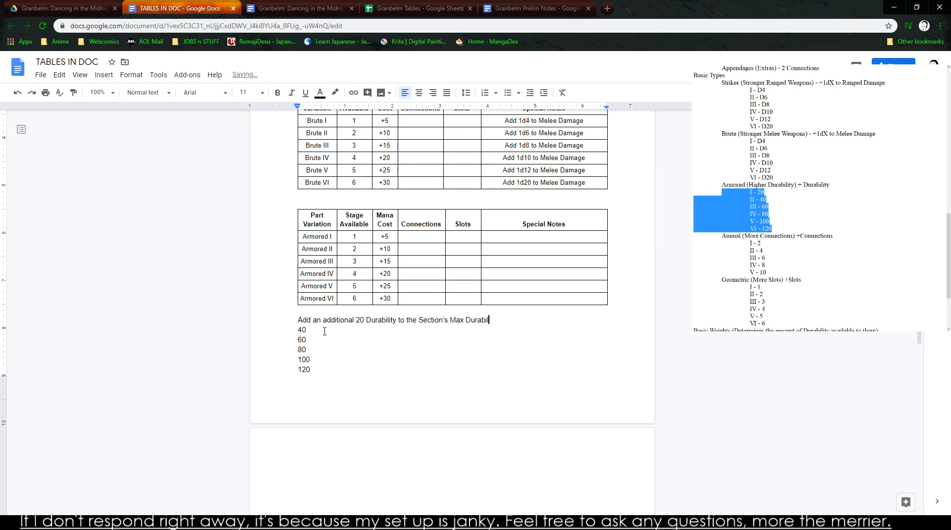
{"action": "triple_click", "coordinate": [416, 322]}
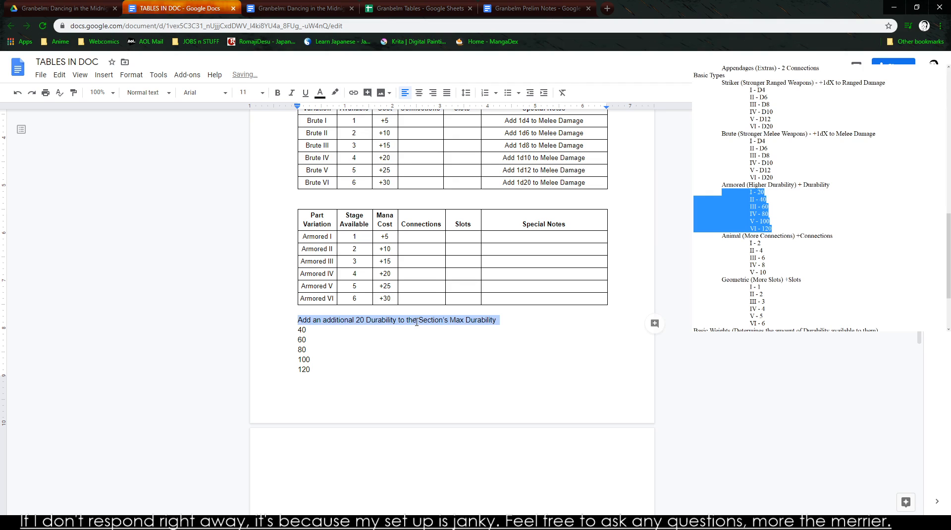
- Copy the 20 Durability sentence into the Special Notes cell of Armored I and remove the blank line beneath it
{"action": "key", "text": "ctrl+c"}
{"action": "left_click", "coordinate": [576, 237]}
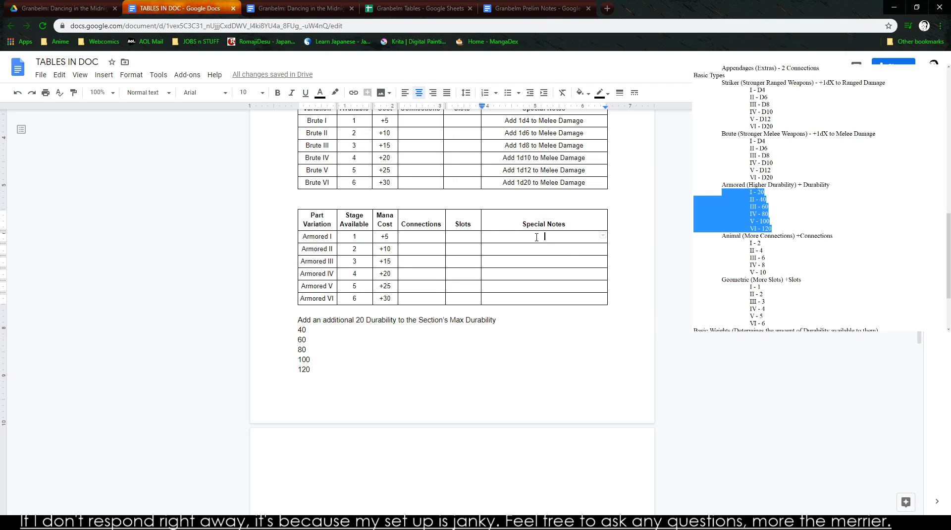
{"action": "key", "text": "ctrl+v"}
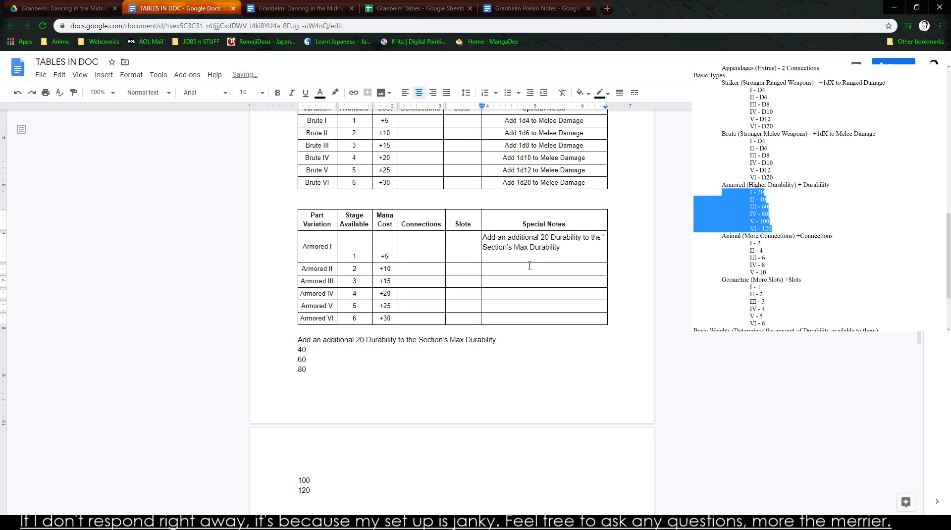
{"action": "key", "text": "BackSpace"}
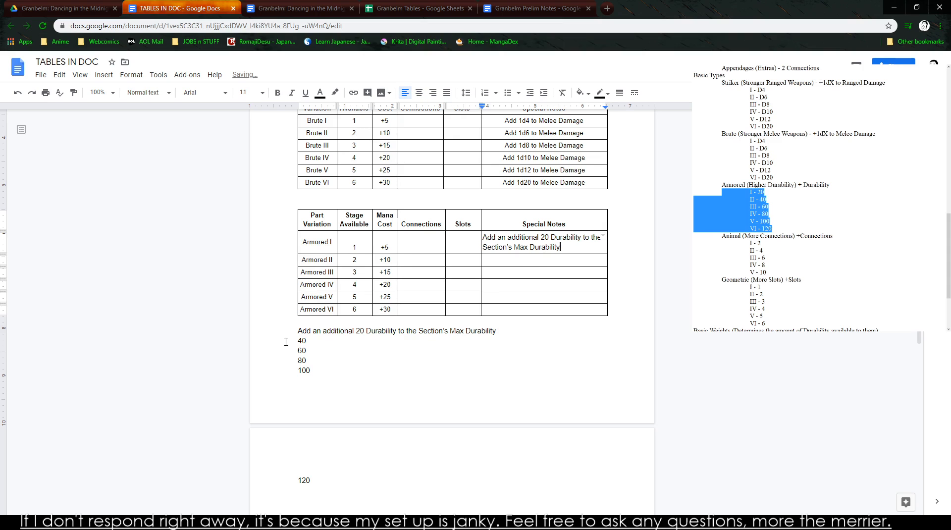
- Replace the remaining bare numbers below the table with the line "Add an additional 40 Durability to the Section's Max Durability"
{"action": "left_click", "coordinate": [295, 341]}
{"action": "left_click_drag", "start_coordinate": [289, 343], "coordinate": [386, 478]}
{"action": "key", "text": "ctrl+v"}
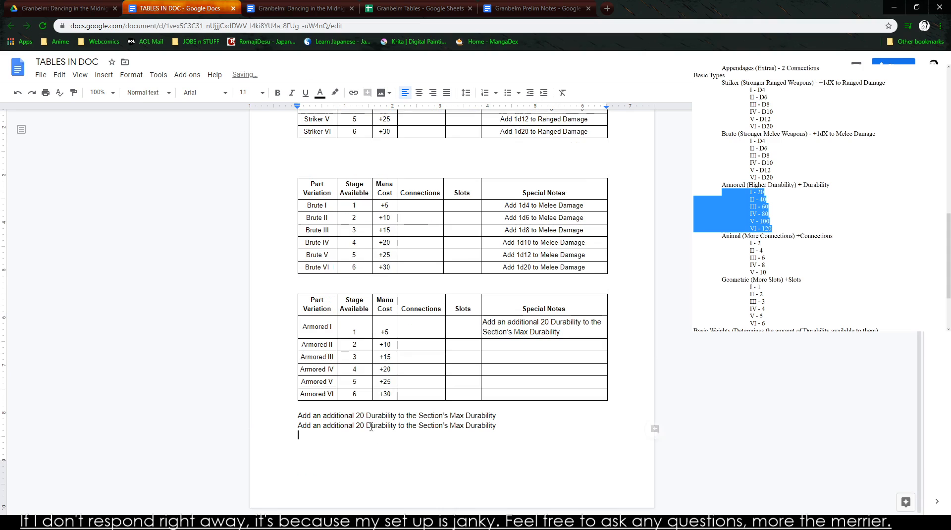
{"action": "double_click", "coordinate": [363, 428]}
{"action": "type", "text": "40"}
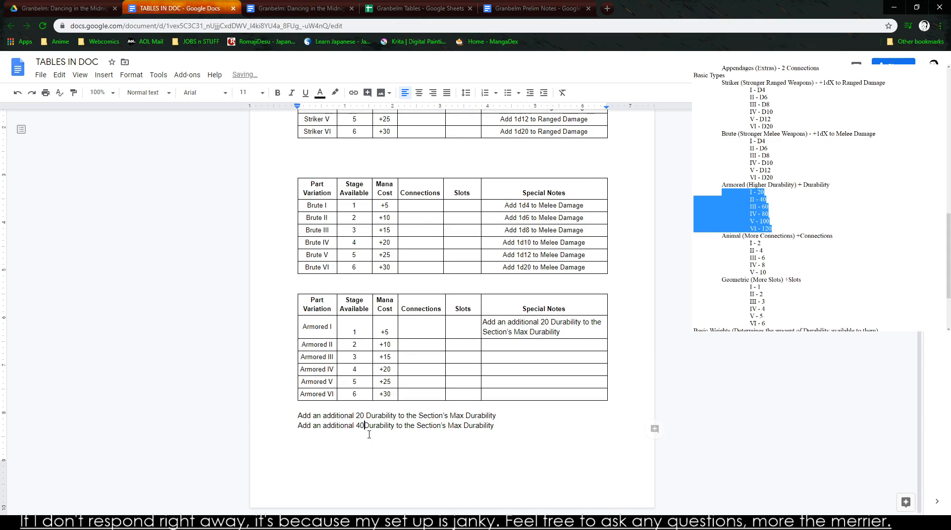
- Duplicate the 40 Durability sentence onto four new lines below it
{"action": "left_click_drag", "start_coordinate": [517, 426], "coordinate": [273, 422]}
{"action": "key", "text": "ctrl+c"}
{"action": "left_click", "coordinate": [517, 426]}
{"action": "key", "text": "Return"}
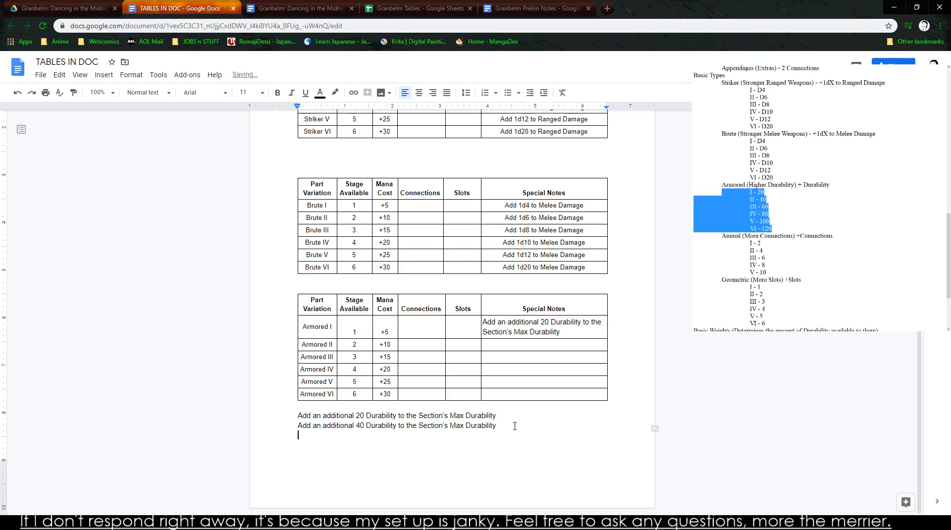
{"action": "key", "text": "ctrl+v"}
{"action": "key", "text": "Return"}
{"action": "key", "text": "ctrl+v"}
{"action": "key", "text": "Return"}
{"action": "key", "text": "ctrl+v"}
{"action": "key", "text": "Return"}
{"action": "key", "text": "ctrl+v"}
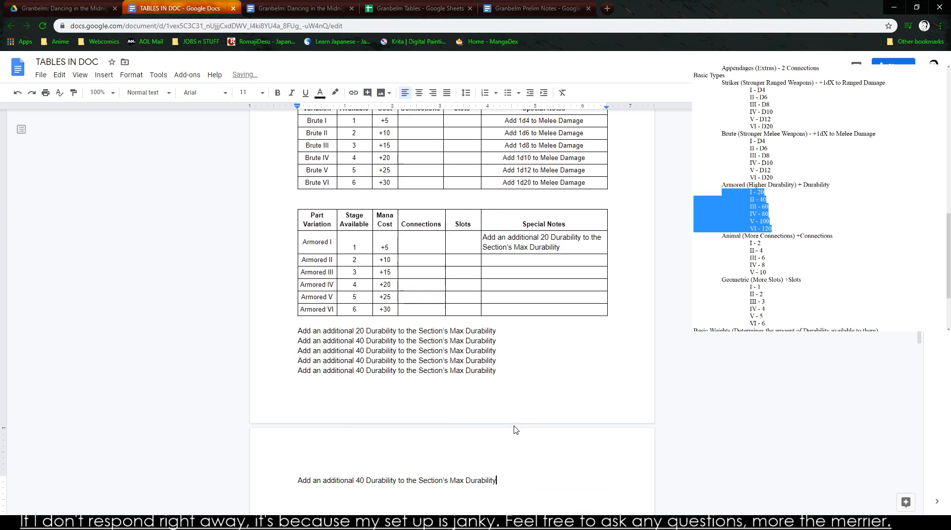
- Change the durability amounts in the last four sentences to 60, 80, 100 and 120
{"action": "left_click", "coordinate": [367, 350]}
{"action": "key", "text": "BackSpace"}
{"action": "type", "text": "6"}
{"action": "key", "text": "Down"}
{"action": "key", "text": "BackSpace"}
{"action": "type", "text": "8"}
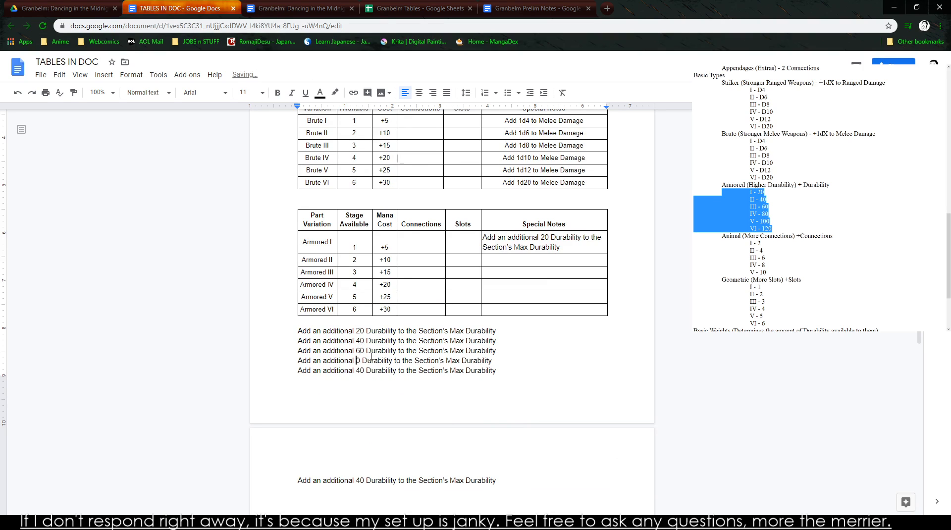
{"action": "key", "text": "BackSpace"}
{"action": "type", "text": "10"}
{"action": "key", "text": "Down"}
{"action": "key", "text": "BackSpace"}
{"action": "key", "text": "BackSpace"}
{"action": "type", "text": "120"}
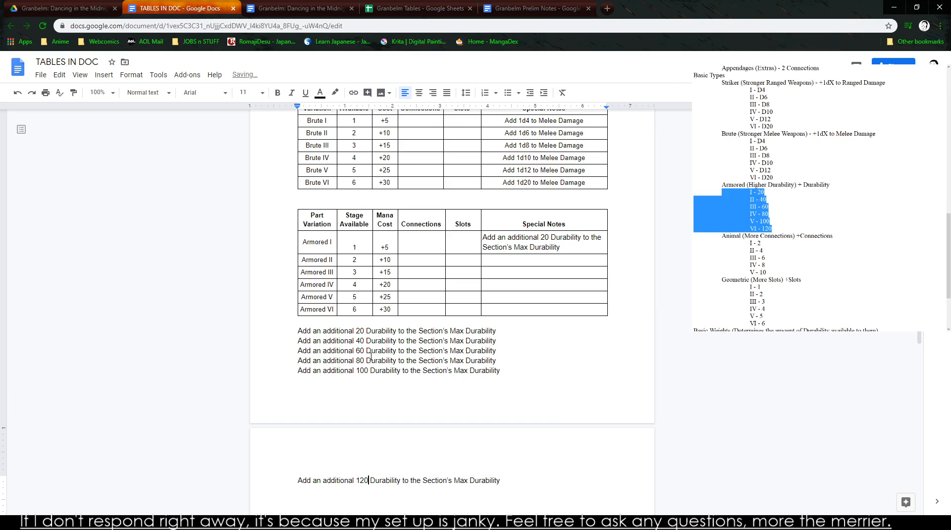
- Copy the 40 Durability sentence into the Special Notes cell of Armored II
{"action": "scroll", "coordinate": [349, 355], "scroll_direction": "up", "scroll_amount": 1}
{"action": "triple_click", "coordinate": [347, 392]}
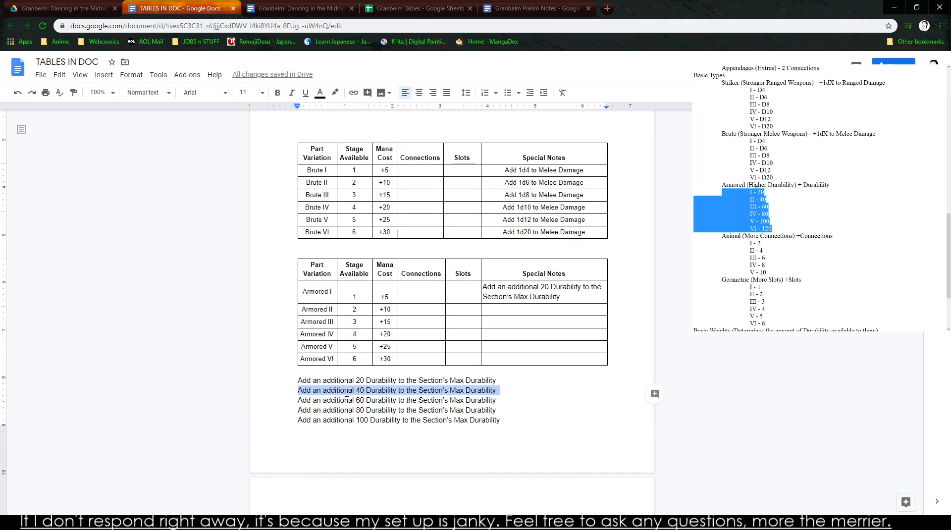
{"action": "key", "text": "ctrl+c"}
{"action": "left_click", "coordinate": [549, 312]}
{"action": "key", "text": "ctrl+v"}
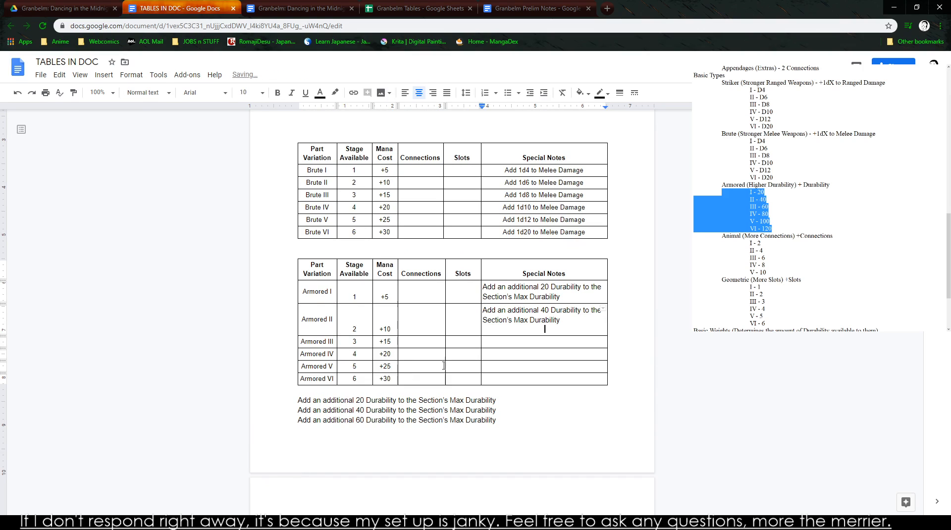
- Copy the 60 Durability sentence into Armored III's Special Notes and remove the trailing blank lines from the Armored II and III notes
{"action": "triple_click", "coordinate": [358, 420]}
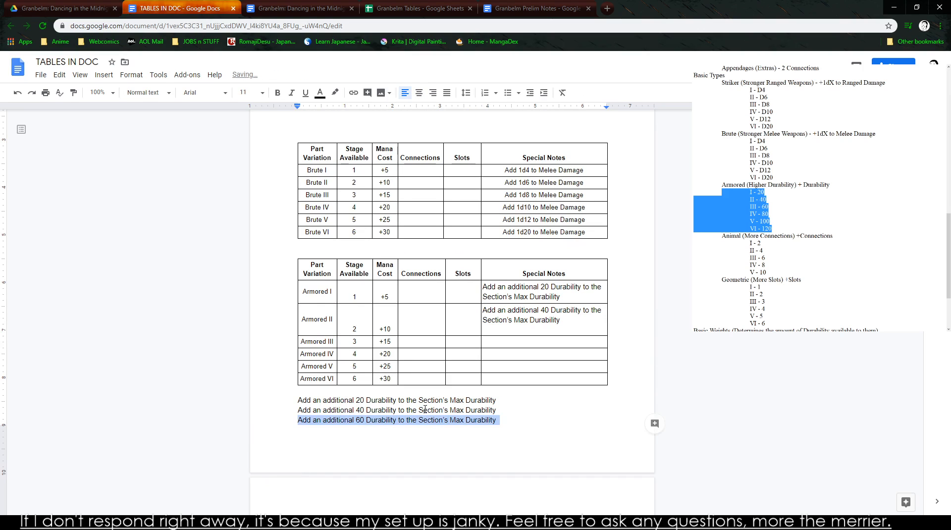
{"action": "key", "text": "ctrl+c"}
{"action": "left_click", "coordinate": [533, 343]}
{"action": "key", "text": "ctrl+v"}
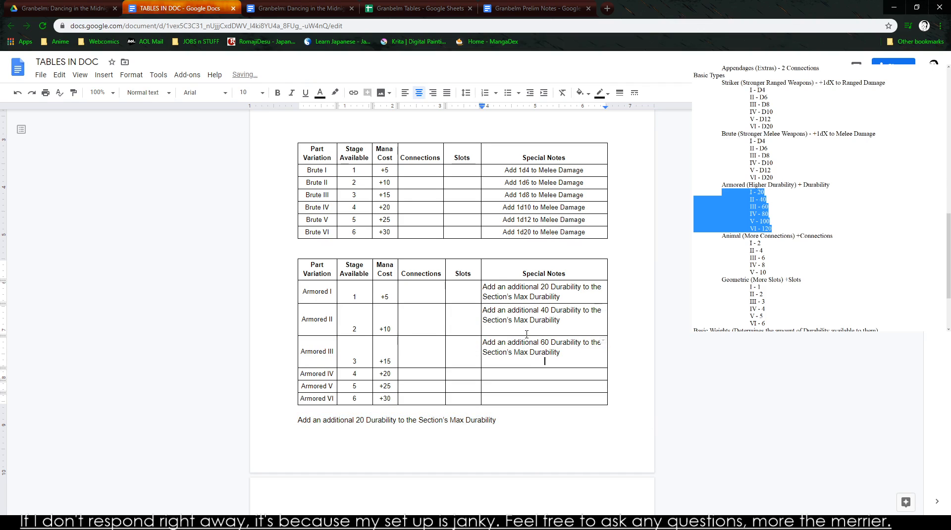
{"action": "key", "text": "BackSpace"}
{"action": "key", "text": "Down"}
{"action": "key", "text": "Down"}
{"action": "key", "text": "Down"}
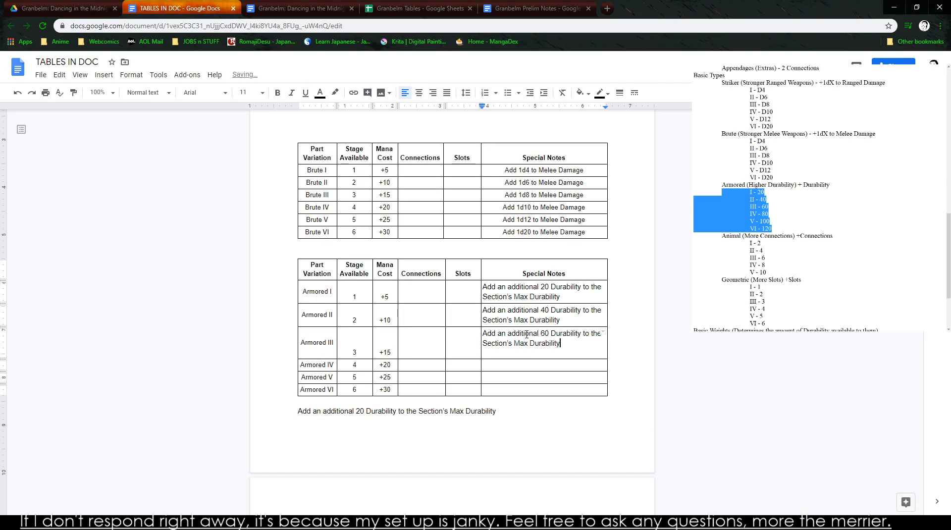
{"action": "key", "text": "BackSpace"}
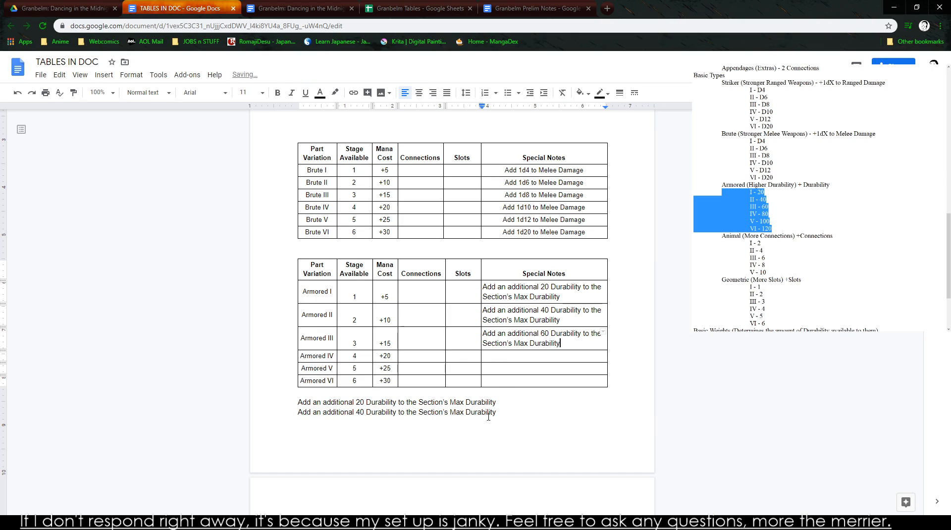
- Copy the 80 Durability sentence into Armored IV's Special Notes and remove its trailing blank line
{"action": "scroll", "coordinate": [499, 410], "scroll_direction": "down", "scroll_amount": 1}
{"action": "triple_click", "coordinate": [365, 490]}
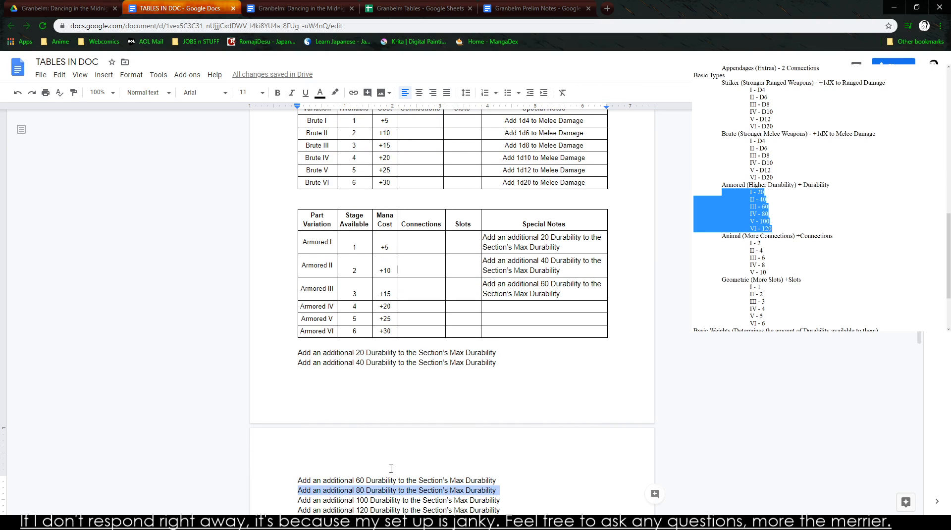
{"action": "key", "text": "ctrl+c"}
{"action": "left_click", "coordinate": [525, 306]}
{"action": "key", "text": "ctrl+v"}
{"action": "scroll", "coordinate": [526, 304], "scroll_direction": "down", "scroll_amount": 2}
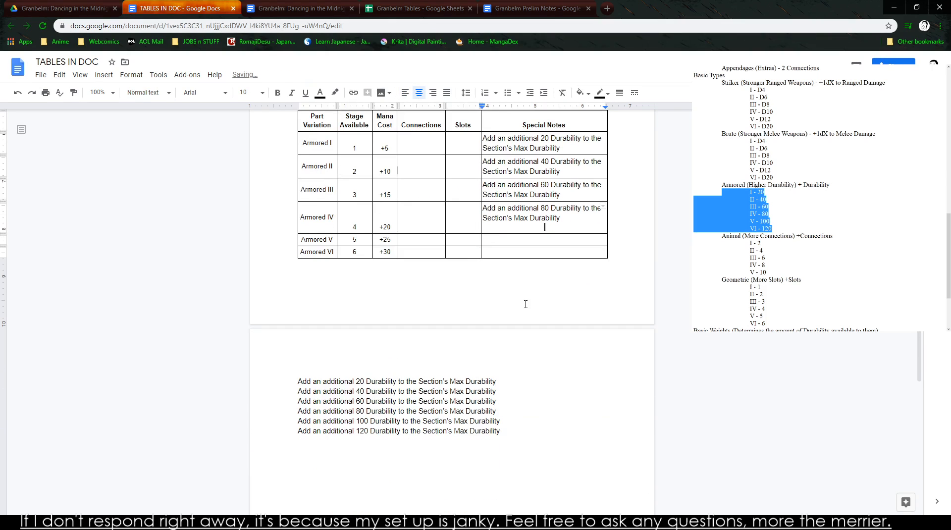
{"action": "key", "text": "BackSpace"}
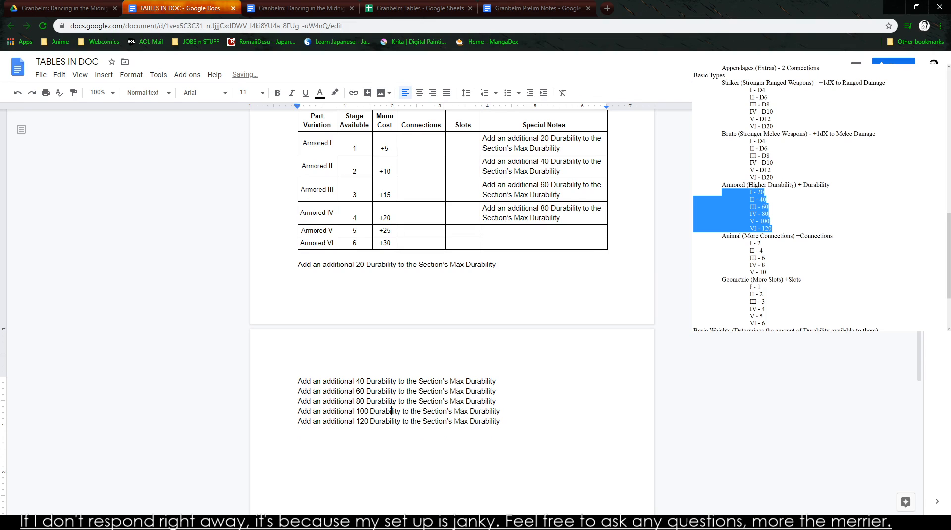
- Copy the 100 and 120 Durability sentences into the Special Notes cells of Armored V and Armored VI
{"action": "triple_click", "coordinate": [385, 411]}
{"action": "key", "text": "ctrl+c"}
{"action": "left_click", "coordinate": [531, 235]}
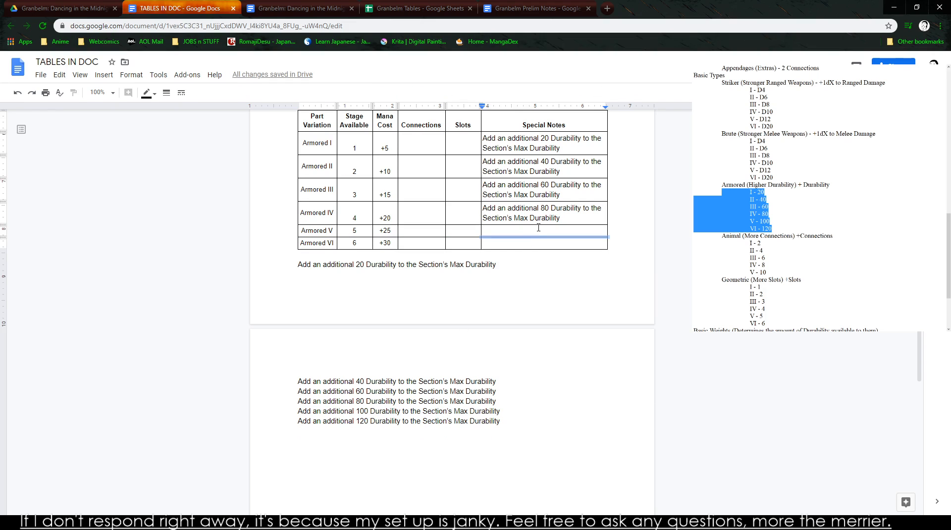
{"action": "key", "text": "ctrl+v"}
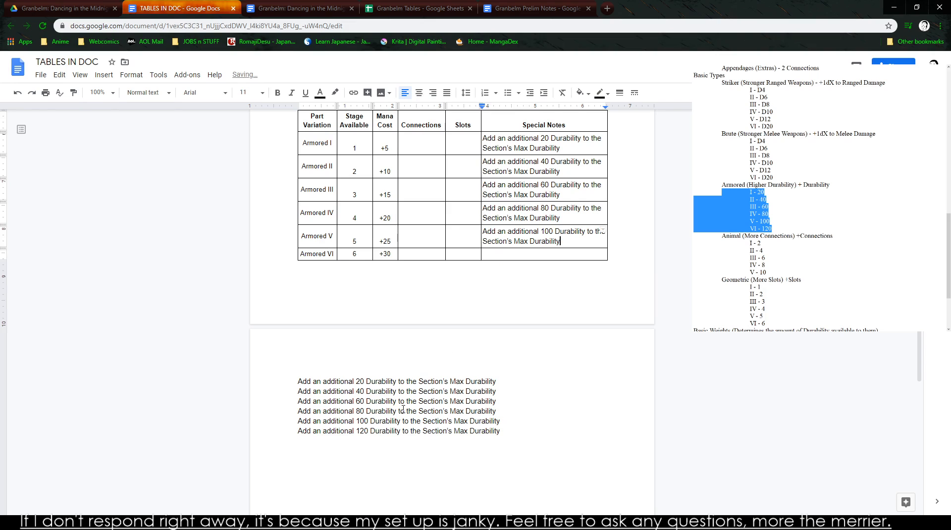
{"action": "triple_click", "coordinate": [388, 430]}
{"action": "left_click", "coordinate": [524, 257]}
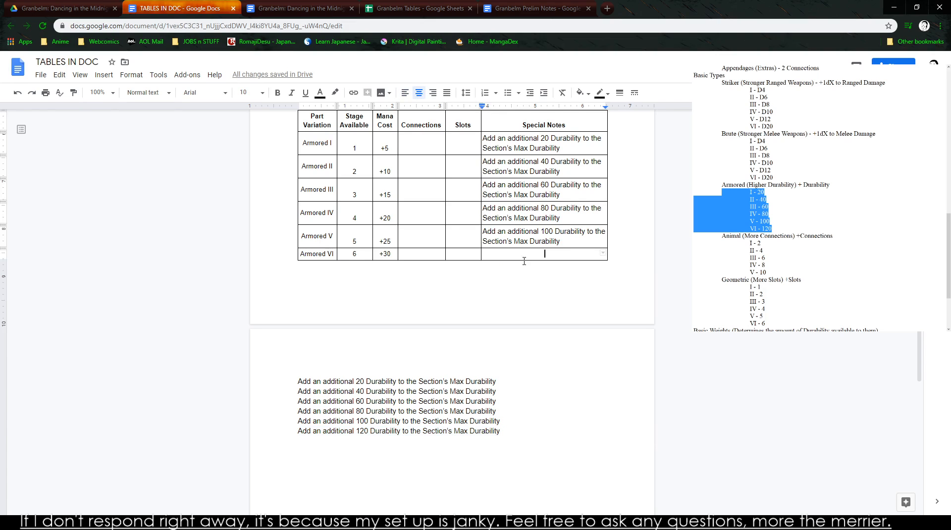
{"action": "key", "text": "ctrl+v"}
- Delete the six leftover durability sentences below the Armored table
{"action": "left_click_drag", "start_coordinate": [501, 436], "coordinate": [322, 405]}
{"action": "left_click", "coordinate": [507, 448]}
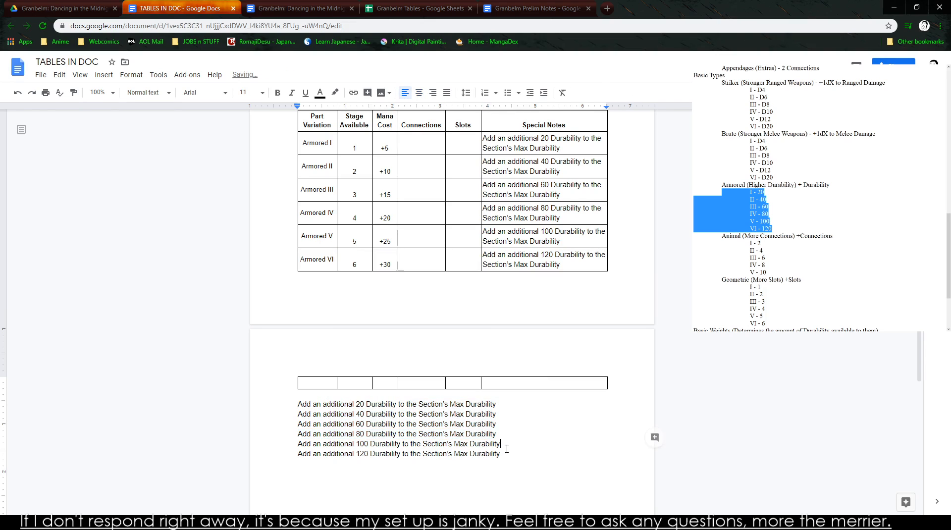
{"action": "left_click_drag", "start_coordinate": [507, 448], "coordinate": [509, 479]}
{"action": "left_click", "coordinate": [256, 400]}
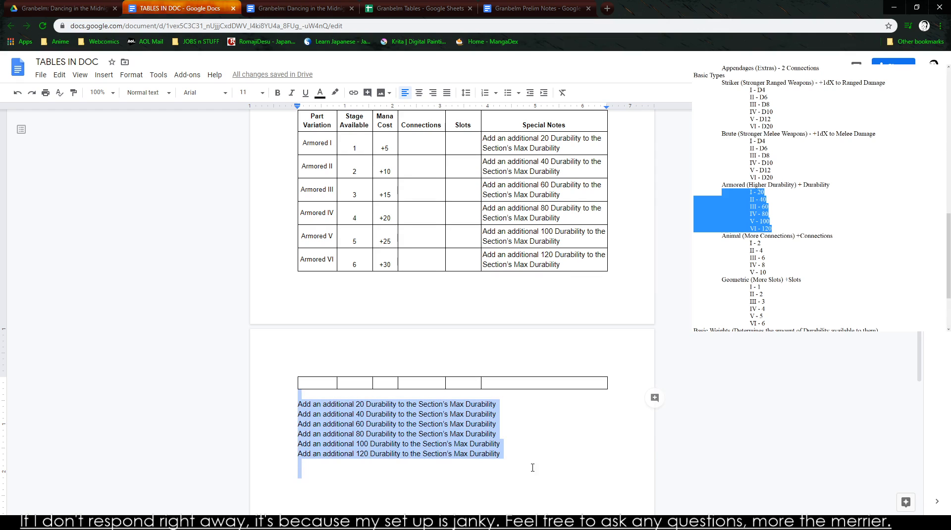
{"action": "key", "text": "Delete"}
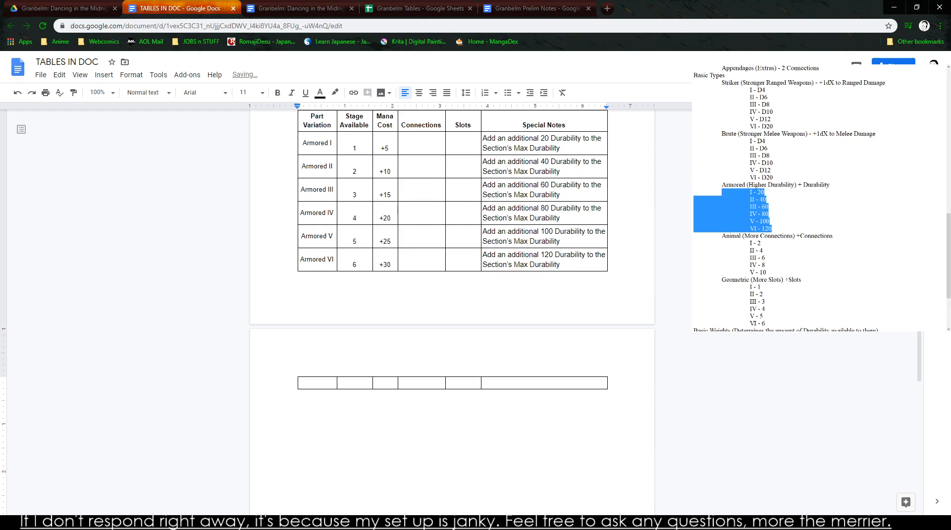
{"action": "scroll", "coordinate": [793, 198], "scroll_direction": "down", "scroll_amount": 4}
{"action": "left_click_drag", "start_coordinate": [721, 251], "coordinate": [792, 249]}
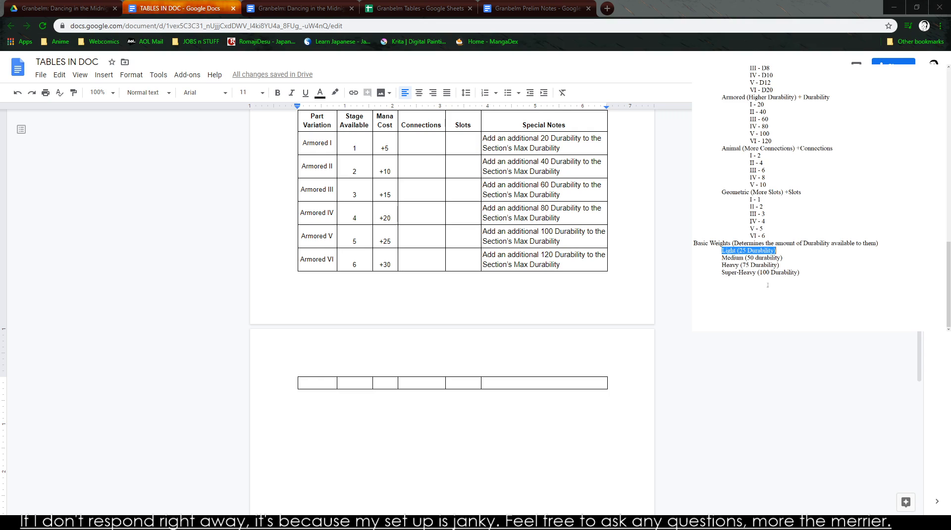
- Remove the trailing blank line in Armored VI's Special Notes that spills onto the following page
{"action": "left_click_drag", "start_coordinate": [317, 260], "coordinate": [333, 388]}
{"action": "left_click", "coordinate": [556, 386]}
{"action": "left_click", "coordinate": [317, 387]}
{"action": "left_click", "coordinate": [556, 382]}
{"action": "key", "text": "BackSpace"}
{"action": "key", "text": "BackSpace"}
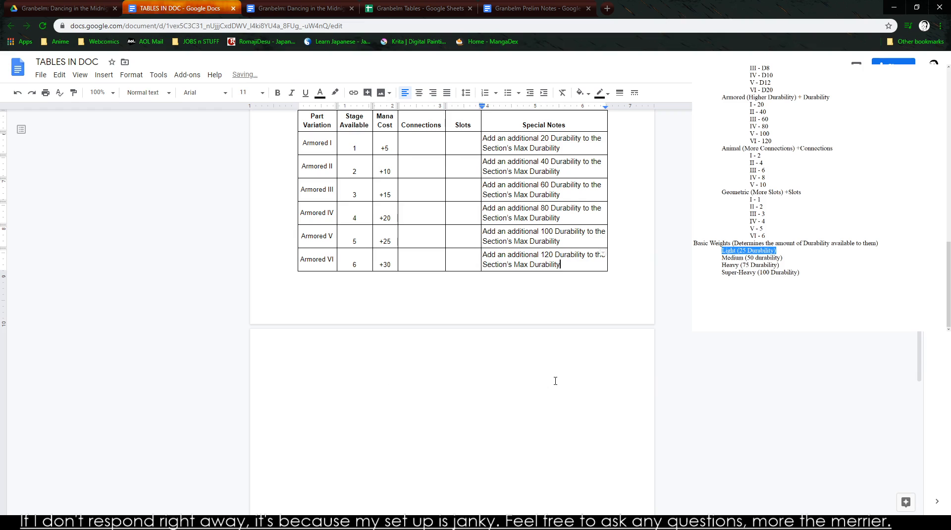
- Set the font size of the entire document to 10
{"action": "scroll", "coordinate": [556, 381], "scroll_direction": "up", "scroll_amount": 6}
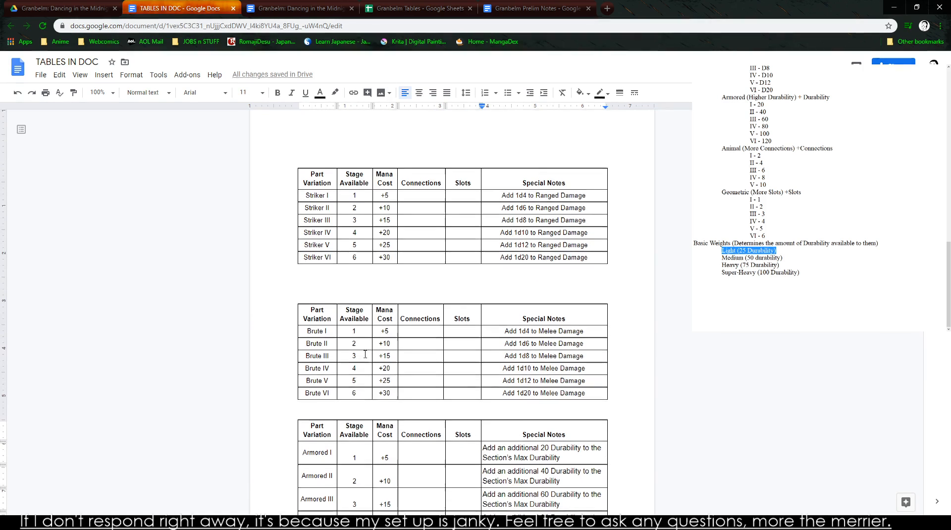
{"action": "scroll", "coordinate": [365, 354], "scroll_direction": "down", "scroll_amount": 3}
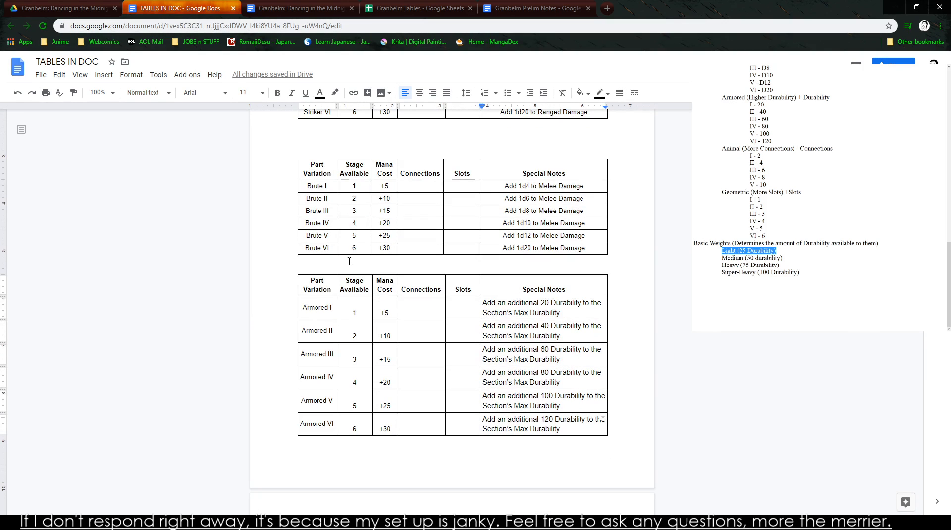
{"action": "left_click", "coordinate": [422, 358]}
{"action": "key", "text": "ctrl+a"}
{"action": "left_click", "coordinate": [247, 93]}
{"action": "left_click", "coordinate": [246, 144]}
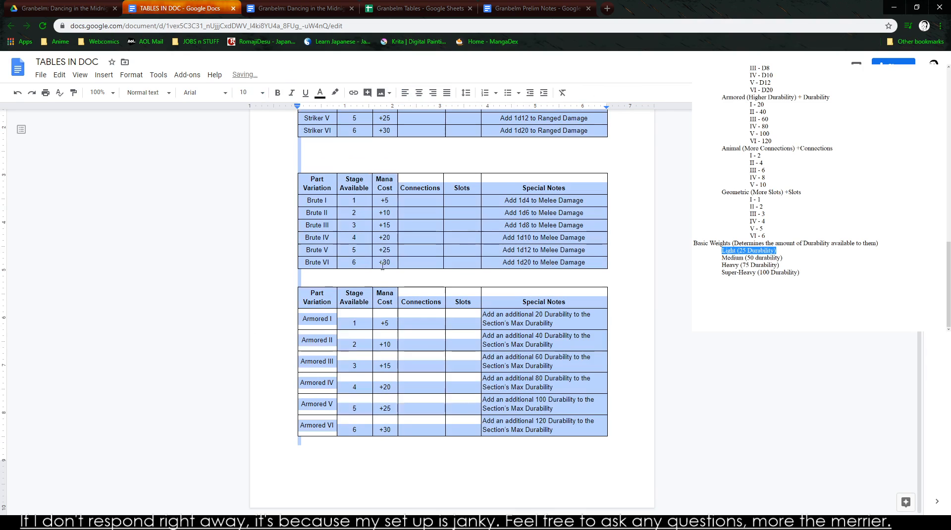
- Remove the extra blank lines between the Brute and Armored tables and between the Striker and Brute tables
{"action": "left_click", "coordinate": [334, 281]}
{"action": "key", "text": "BackSpace"}
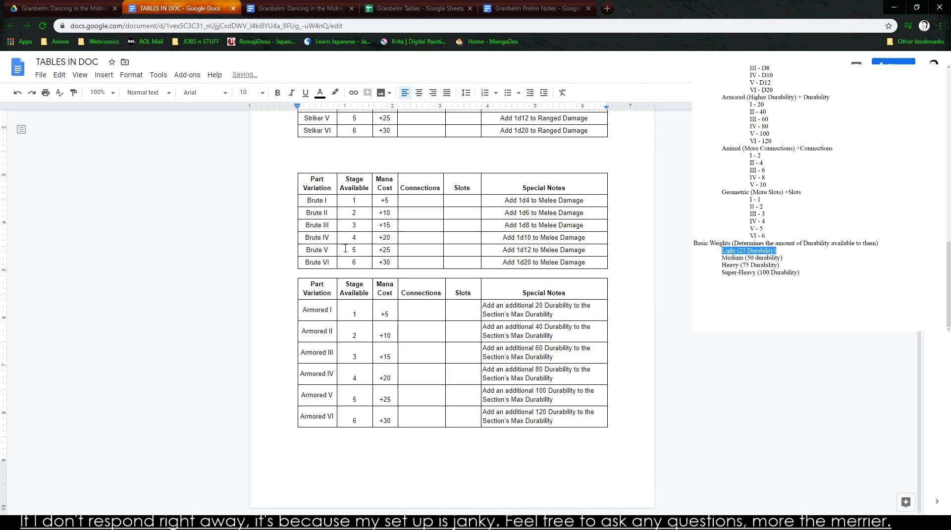
{"action": "scroll", "coordinate": [324, 183], "scroll_direction": "up", "scroll_amount": 1}
{"action": "left_click", "coordinate": [322, 216]}
{"action": "key", "text": "BackSpace"}
{"action": "key", "text": "BackSpace"}
{"action": "key", "text": "BackSpace"}
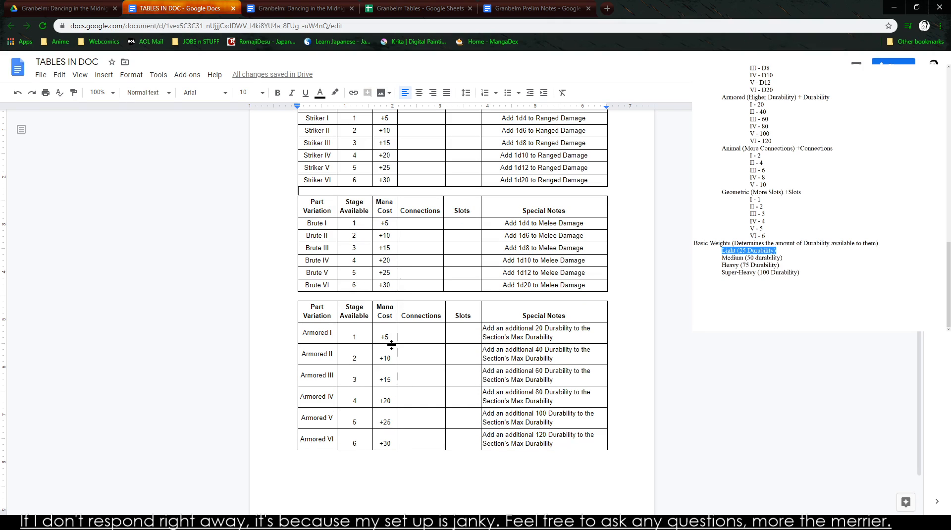
- Copy the whole Armored table, add a page break below it, and paste two copies of the table on the new page
{"action": "scroll", "coordinate": [387, 346], "scroll_direction": "down", "scroll_amount": 1}
{"action": "left_click_drag", "start_coordinate": [333, 389], "coordinate": [352, 397]}
{"action": "left_click_drag", "start_coordinate": [572, 398], "coordinate": [304, 267]}
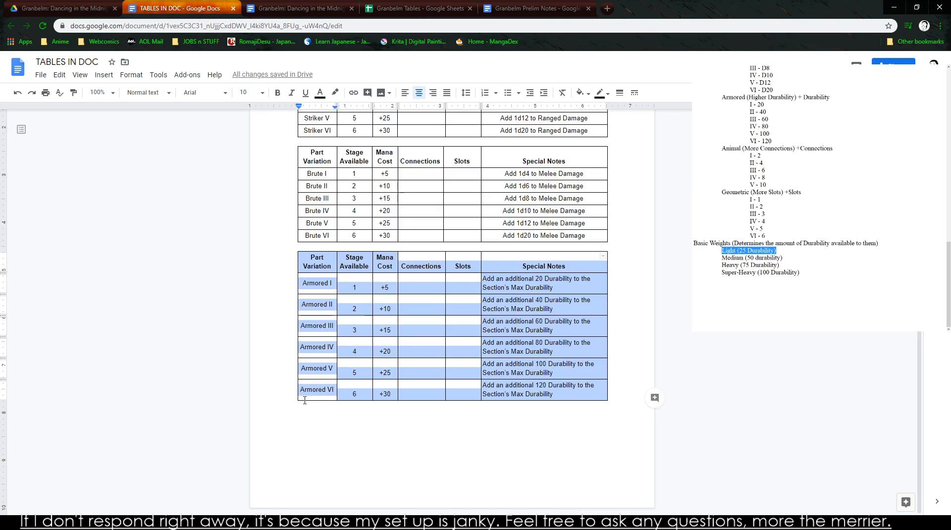
{"action": "left_click", "coordinate": [383, 435]}
{"action": "key", "text": "ctrl+Return"}
{"action": "key", "text": "ctrl+Return"}
{"action": "key", "text": "BackSpace"}
{"action": "key", "text": "ctrl+v"}
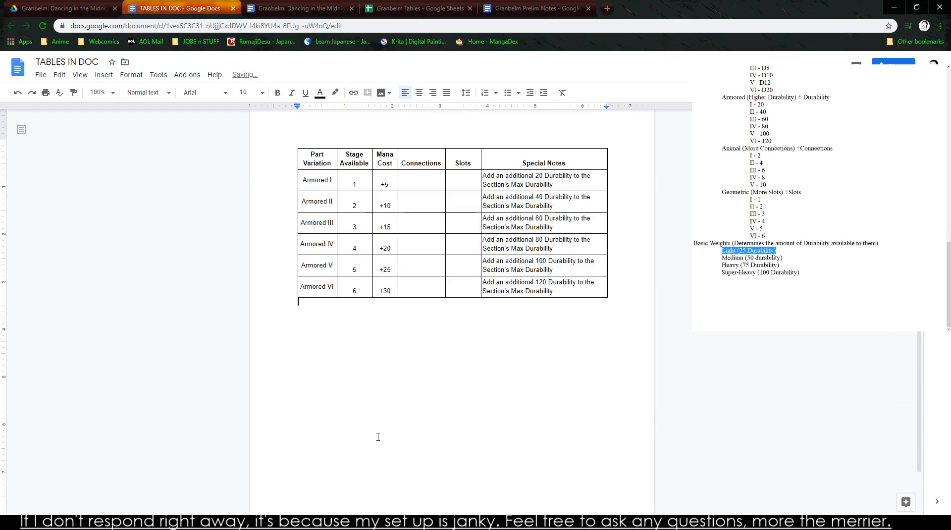
{"action": "key", "text": "ctrl+v"}
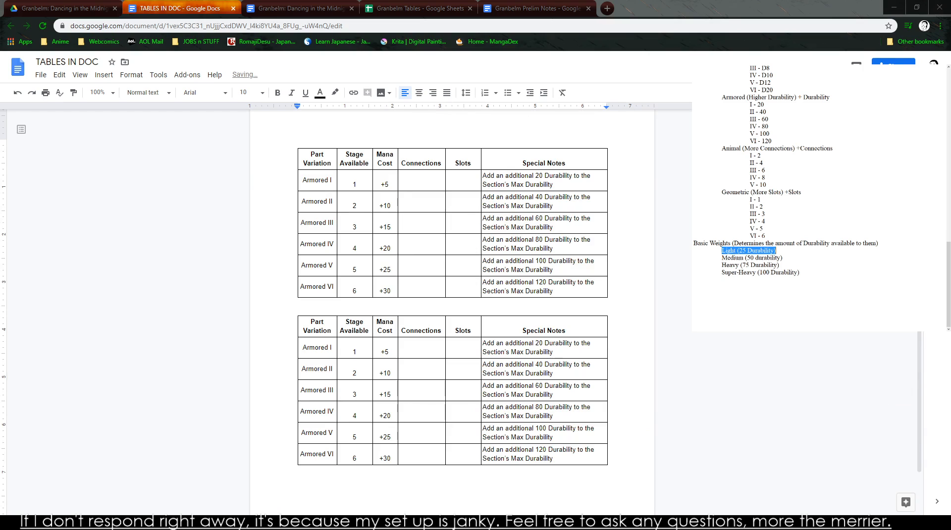
{"action": "scroll", "coordinate": [773, 272], "scroll_direction": "up", "scroll_amount": 3}
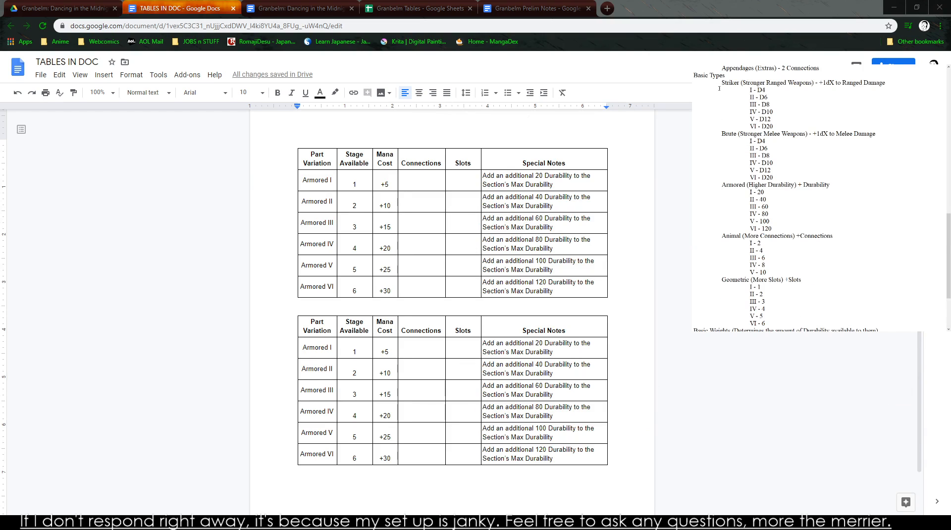
- Mark the Striker, Brute and Armored headings in the notes with a leading X
{"action": "type", "text": "X"}
{"action": "left_click", "coordinate": [722, 134]}
{"action": "type", "text": "X"}
{"action": "left_click", "coordinate": [721, 184]}
{"action": "type", "text": "X"}
{"action": "left_click_drag", "start_coordinate": [775, 270], "coordinate": [722, 236]}
{"action": "left_click", "coordinate": [721, 235]}
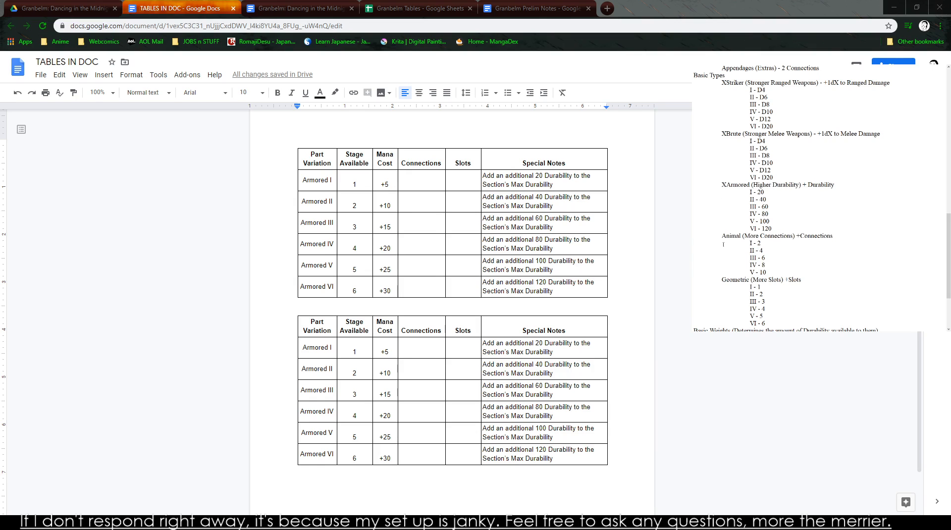
- Rename the Part Variation entries in the first four rows of the second table on the page from Armored to Animal
{"action": "left_click_drag", "start_coordinate": [427, 352], "coordinate": [454, 349]}
{"action": "left_click", "coordinate": [432, 354]}
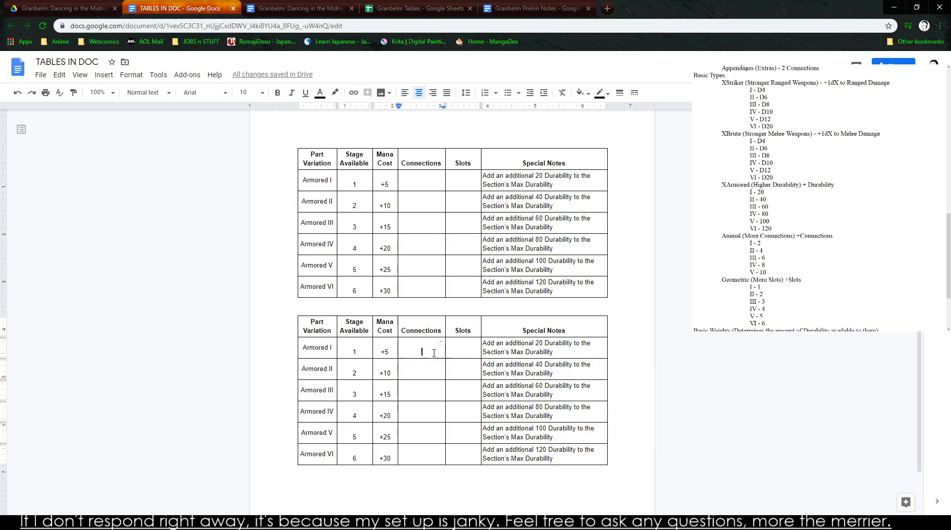
{"action": "left_click", "coordinate": [308, 348]}
{"action": "triple_click", "coordinate": [309, 349]}
{"action": "type", "text": "A"}
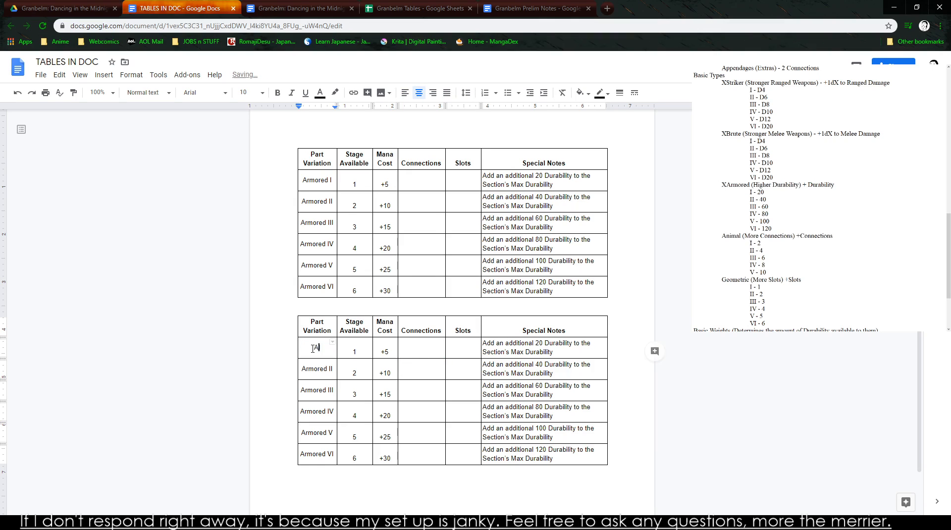
{"action": "type", "text": "nimal I"}
{"action": "key", "text": "BackSpace"}
{"action": "key", "text": "BackSpace"}
{"action": "key", "text": "BackSpace"}
{"action": "key", "text": "BackSpace"}
{"action": "key", "text": "BackSpace"}
{"action": "key", "text": "BackSpace"}
{"action": "key", "text": "BackSpace"}
{"action": "type", "text": "Animal"}
{"action": "key", "text": "BackSpace"}
{"action": "key", "text": "BackSpace"}
{"action": "key", "text": "BackSpace"}
{"action": "key", "text": "BackSpace"}
{"action": "key", "text": "BackSpace"}
{"action": "key", "text": "BackSpace"}
{"action": "key", "text": "BackSpace"}
{"action": "type", "text": "Animal"}
{"action": "key", "text": "BackSpace"}
{"action": "key", "text": "BackSpace"}
{"action": "key", "text": "BackSpace"}
{"action": "key", "text": "BackSpace"}
{"action": "key", "text": "BackSpace"}
{"action": "key", "text": "BackSpace"}
{"action": "key", "text": "BackSpace"}
{"action": "type", "text": "Animal"}
{"action": "key", "text": "Down"}
{"action": "key", "text": "BackSpace"}
{"action": "key", "text": "Down"}
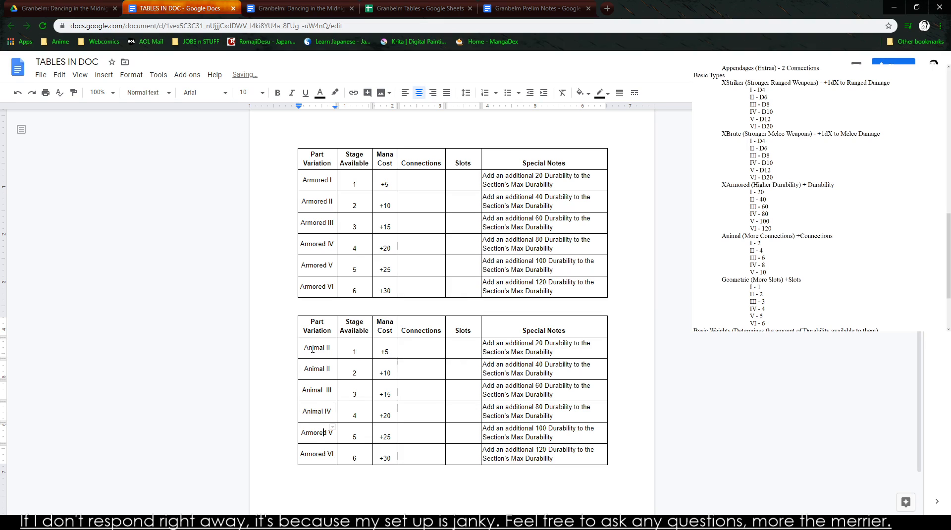
- Rename the Armored V and Armored VI rows as Animal V and Animal VI, and correct the first row to Animal I
{"action": "key", "text": "BackSpace"}
{"action": "key", "text": "BackSpace"}
{"action": "key", "text": "BackSpace"}
{"action": "key", "text": "BackSpace"}
{"action": "key", "text": "BackSpace"}
{"action": "key", "text": "BackSpace"}
{"action": "type", "text": "m"}
{"action": "key", "text": "BackSpace"}
{"action": "type", "text": "nimal"}
{"action": "key", "text": "Down"}
{"action": "key", "text": "BackSpace"}
{"action": "key", "text": "BackSpace"}
{"action": "key", "text": "BackSpace"}
{"action": "key", "text": "BackSpace"}
{"action": "key", "text": "BackSpace"}
{"action": "key", "text": "BackSpace"}
{"action": "key", "text": "BackSpace"}
{"action": "type", "text": "nimal"}
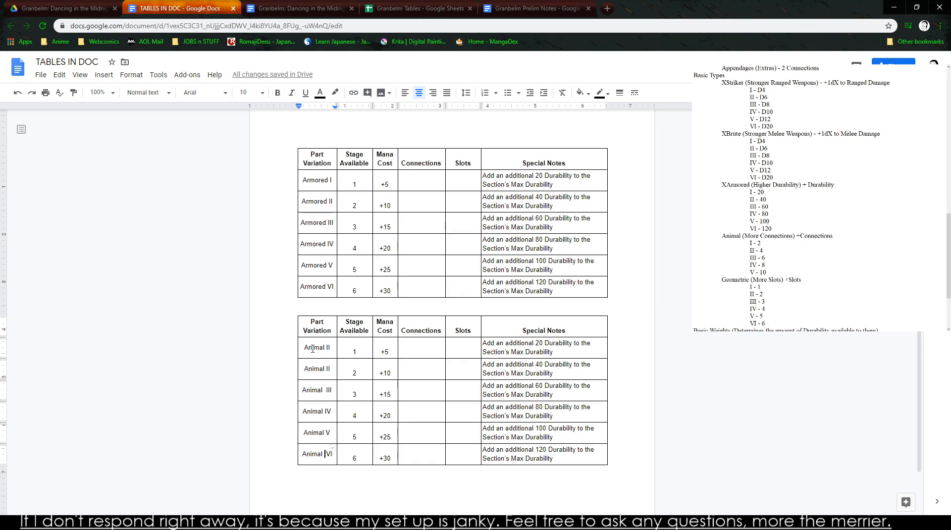
{"action": "left_click", "coordinate": [354, 352]}
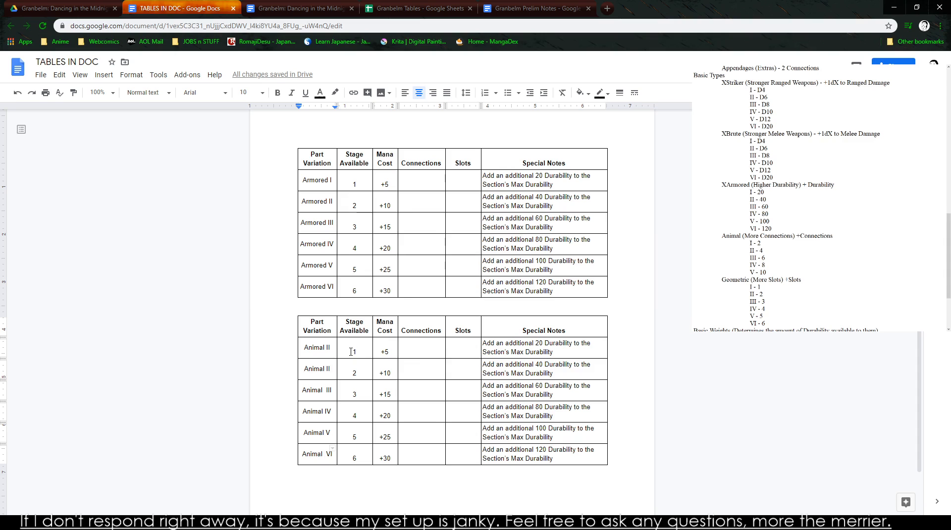
{"action": "left_click", "coordinate": [425, 353]}
{"action": "left_click", "coordinate": [330, 347]}
{"action": "key", "text": "BackSpace"}
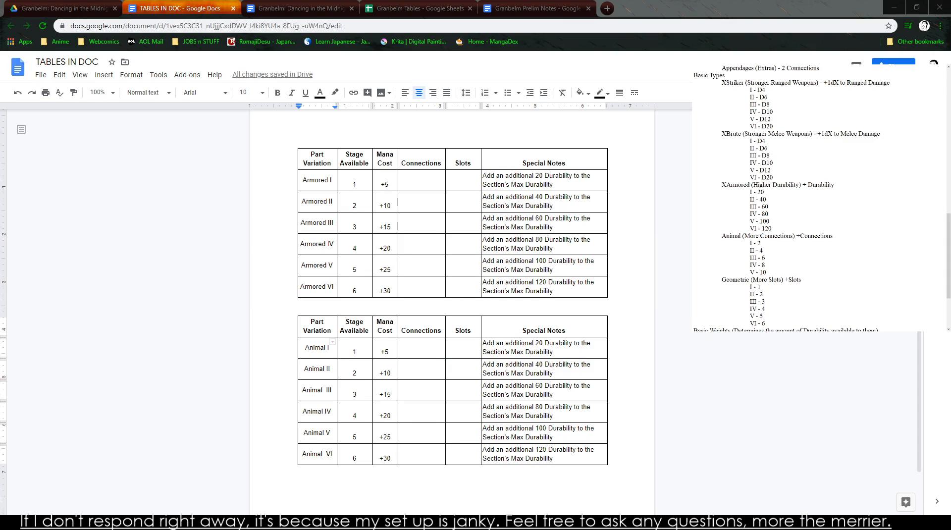
- Fill the Animal table's Connections column with +2, +4, +6, +8, +10 and +12 for rows I to VI
{"action": "left_click", "coordinate": [412, 353]}
{"action": "type", "text": "2"}
{"action": "left_click", "coordinate": [426, 374]}
{"action": "type", "text": "4"}
{"action": "left_click", "coordinate": [417, 355]}
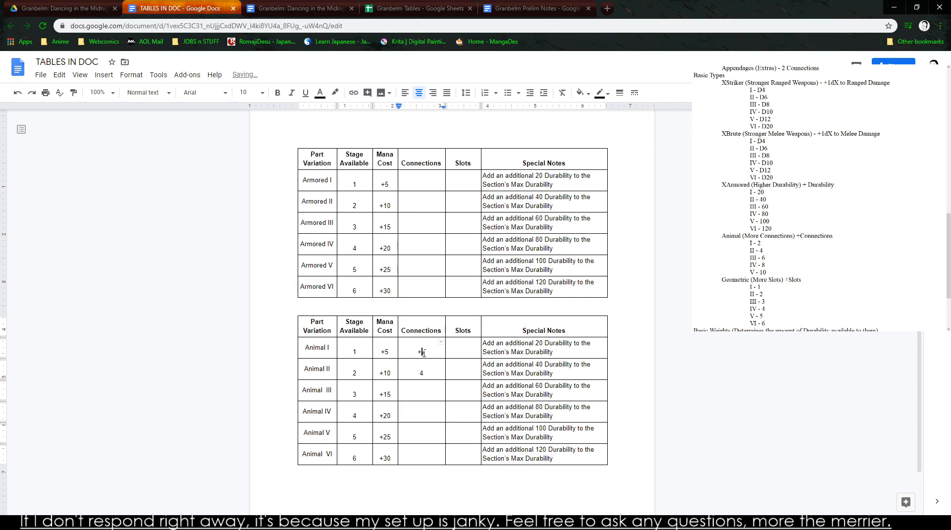
{"action": "type", "text": "+"}
{"action": "key", "text": "Down"}
{"action": "type", "text": "+6"}
{"action": "key", "text": "Down"}
{"action": "type", "text": "+8"}
{"action": "key", "text": "Down"}
{"action": "type", "text": "+19"}
{"action": "key", "text": "BackSpace"}
{"action": "type", "text": "0"}
{"action": "key", "text": "Down"}
{"action": "type", "text": "+12"}
- Clear the durability text from the Special Notes of all six Animal rows
{"action": "left_click", "coordinate": [722, 235]}
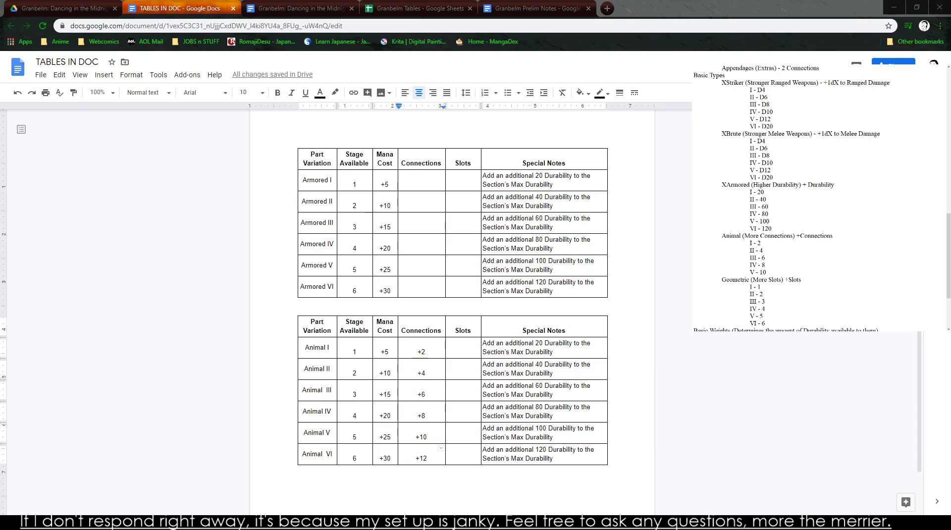
{"action": "scroll", "coordinate": [758, 270], "scroll_direction": "down", "scroll_amount": 4}
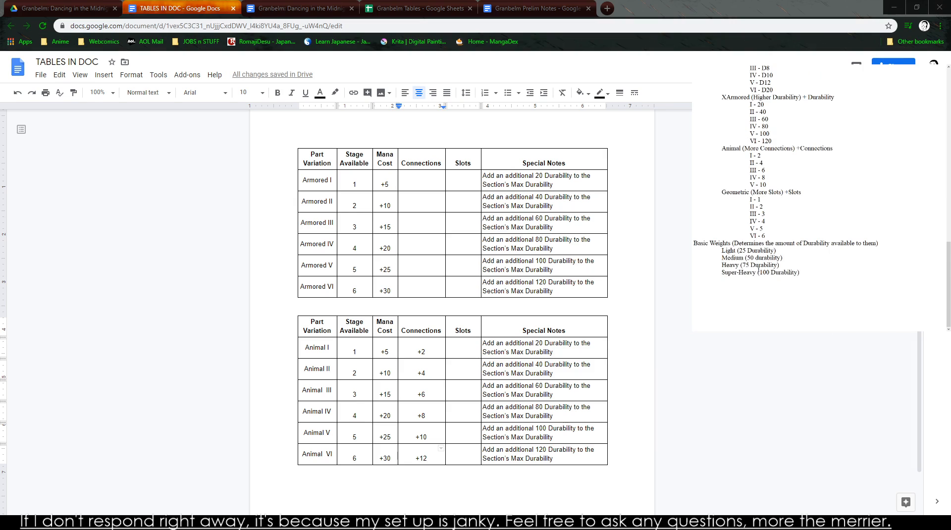
{"action": "scroll", "coordinate": [757, 270], "scroll_direction": "up", "scroll_amount": 4}
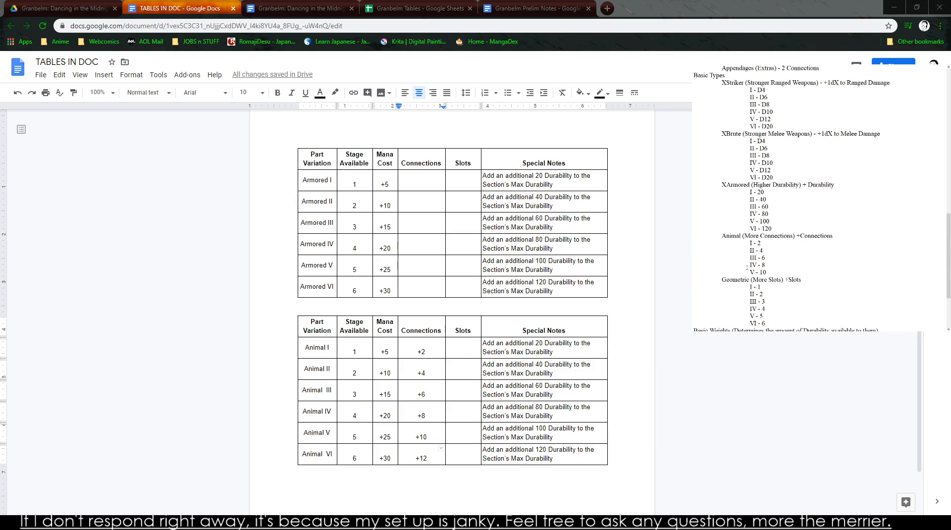
{"action": "left_click", "coordinate": [409, 461]}
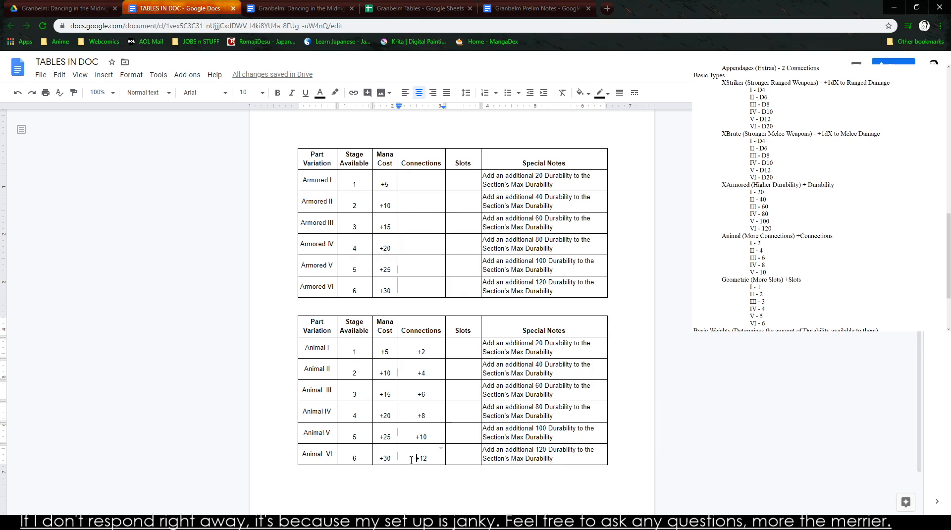
{"action": "left_click_drag", "start_coordinate": [572, 456], "coordinate": [504, 353]}
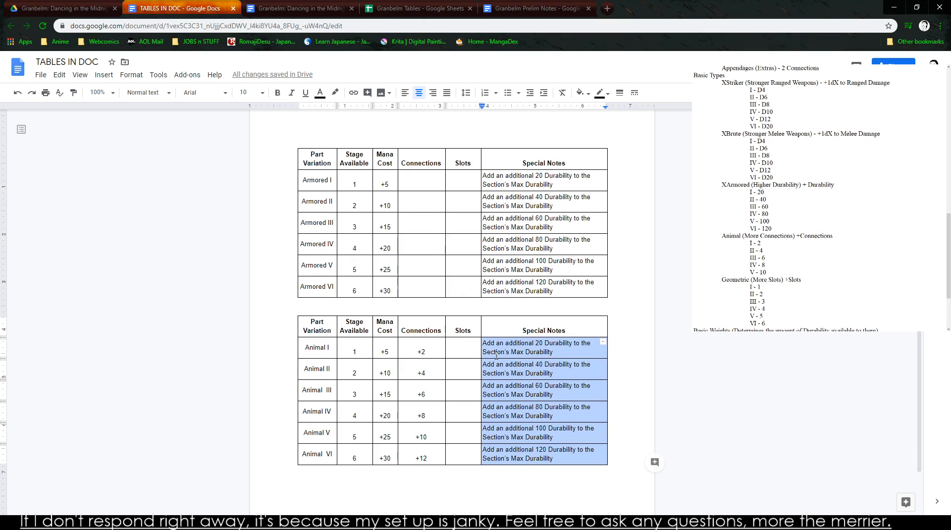
{"action": "key", "text": "Delete"}
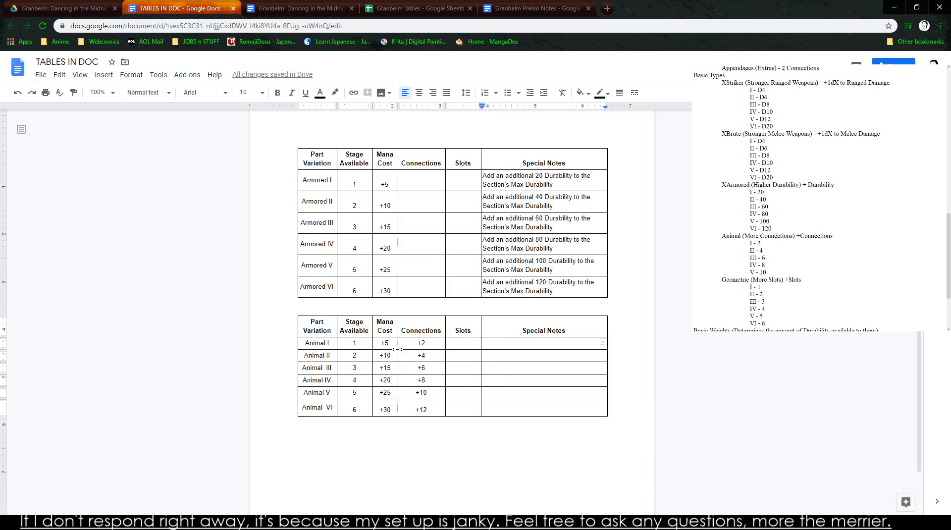
{"action": "left_click_drag", "start_coordinate": [420, 398], "coordinate": [422, 374]}
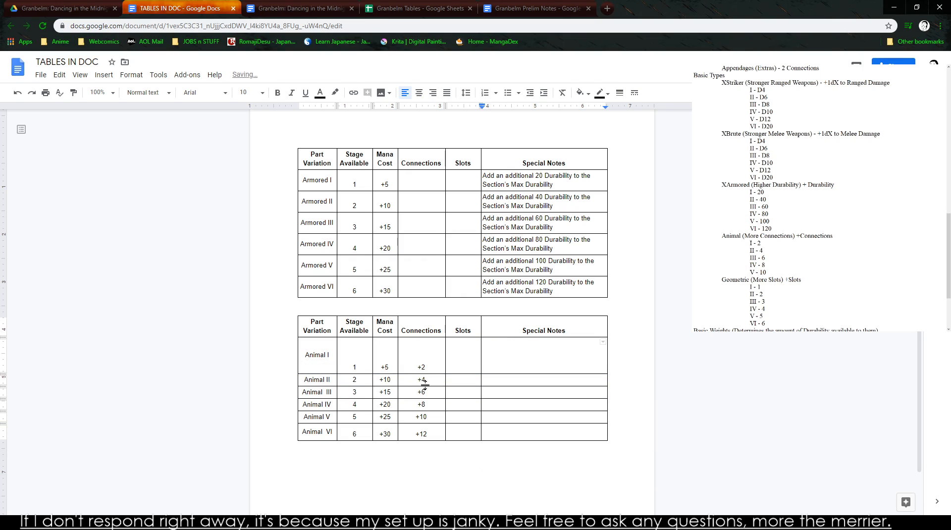
{"action": "key", "text": "ctrl+z"}
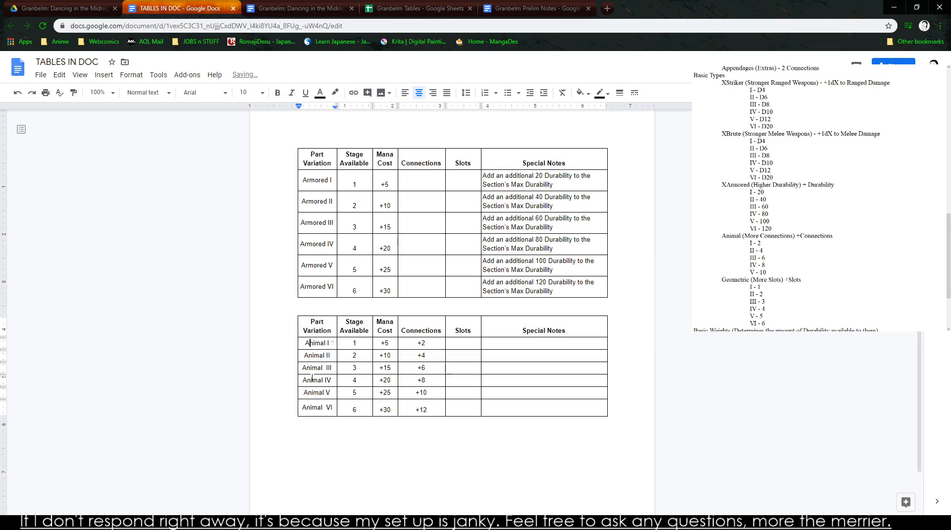
{"action": "left_click_drag", "start_coordinate": [313, 370], "coordinate": [322, 360]}
{"action": "left_click", "coordinate": [322, 360]}
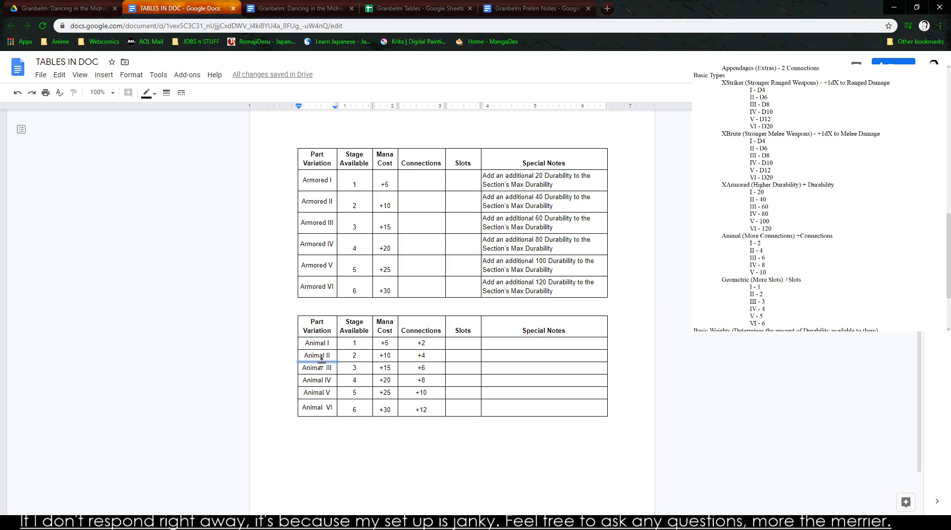
{"action": "left_click", "coordinate": [336, 523]}
- Paste another copy of the Armored table below the Animal table and insert a page break between them
{"action": "left_click", "coordinate": [290, 435]}
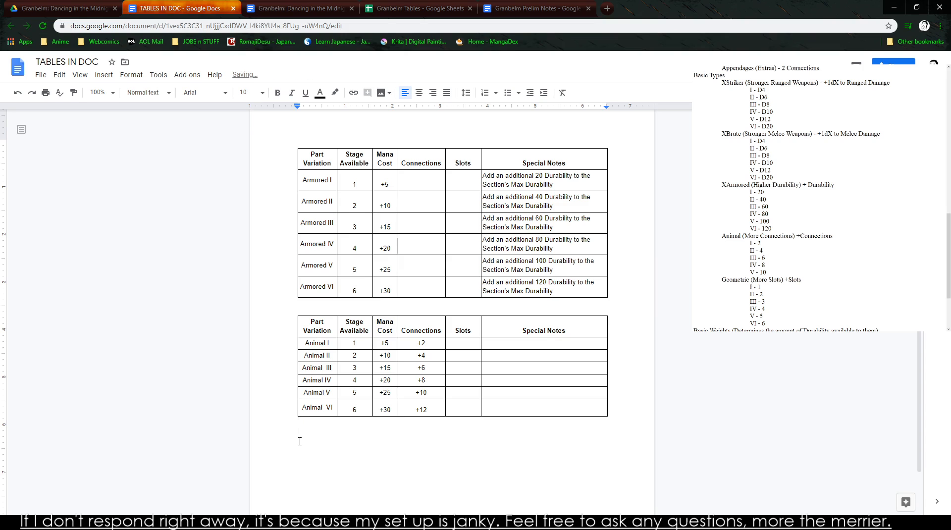
{"action": "type", "text": "Part Variation\tStage Available\tMana Cost\tConnections\tSlots\tSpecial Notes Armored I\t1\t+5\t\t\tAdd an additional 20 Durability to the Section's Max Durability Armored II\t2\t+10\t\t\tAdd an additional 40 Durability to the Section's Max Durability Armored III\t3\t+15\t\t\tAdd an additional 60 Durability to the Section's Max Durability Armored IV\t4\t+20\t\t\tAdd an additional 80 Durability to the Section's Max Durability Armored V\t5\t+25\t\t\tAdd an additional 100 Durability to the Section's Max Durability Armored VI\t6\t+30\t\t\tAdd an additional 120 Durability to the Section's Max Durability"}
{"action": "double_click", "coordinate": [307, 216]}
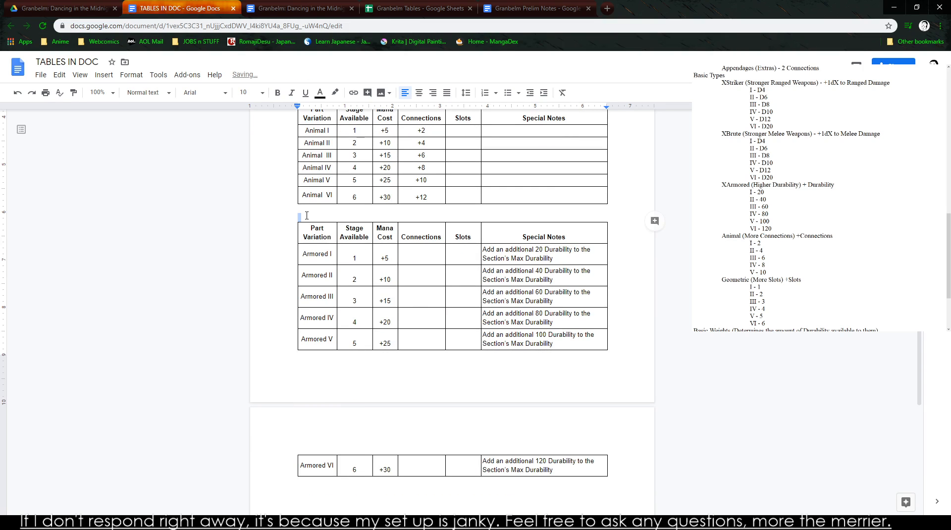
{"action": "key", "text": "ctrl+Return"}
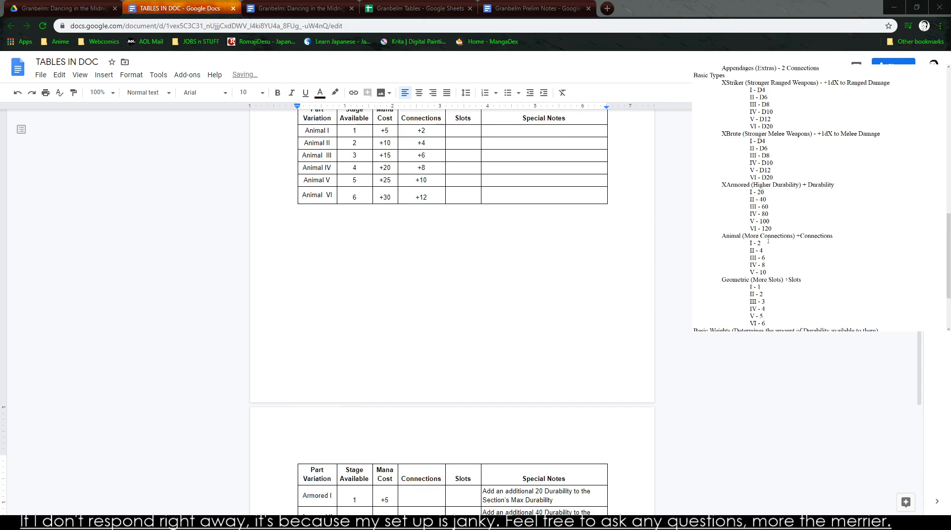
- Fill the Slots column of the newly pasted table with +1, +2, +3, +4, +5 and +6 for rows I to VI
{"action": "scroll", "coordinate": [761, 98], "scroll_direction": "down", "scroll_amount": 4}
{"action": "scroll", "coordinate": [448, 292], "scroll_direction": "down", "scroll_amount": 4}
{"action": "left_click", "coordinate": [462, 299]}
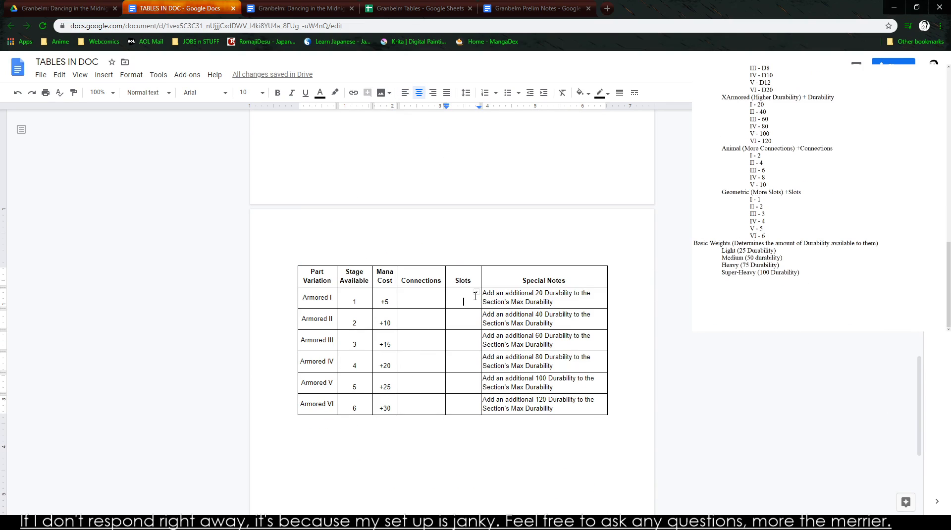
{"action": "type", "text": "+1"}
{"action": "key", "text": "Down"}
{"action": "type", "text": "+2"}
{"action": "key", "text": "Down"}
{"action": "type", "text": "+3"}
{"action": "key", "text": "Down"}
{"action": "type", "text": "+4"}
{"action": "key", "text": "Down"}
{"action": "type", "text": "+5"}
{"action": "key", "text": "Down"}
{"action": "type", "text": "+67"}
{"action": "key", "text": "BackSpace"}
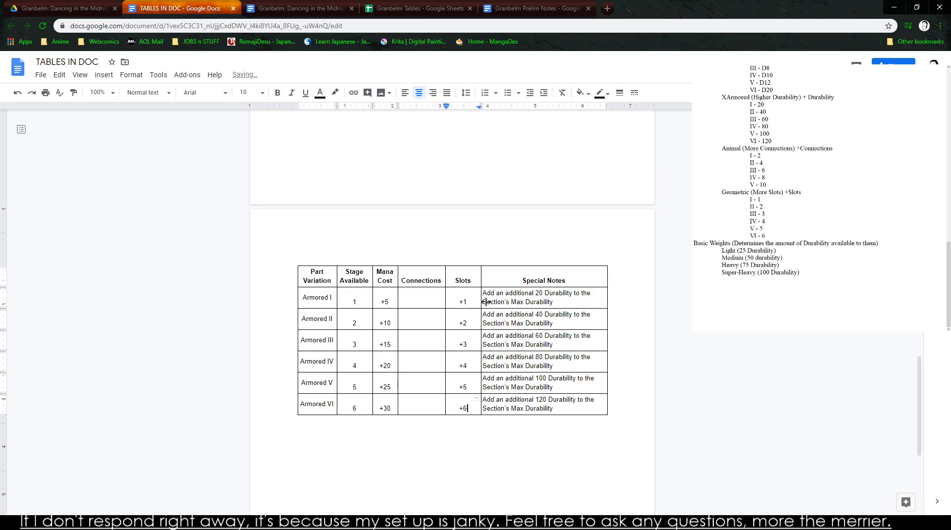
- Clear the Special Notes and Part Variation entries from all six rows of the newly pasted table
{"action": "left_click_drag", "start_coordinate": [484, 296], "coordinate": [613, 416]}
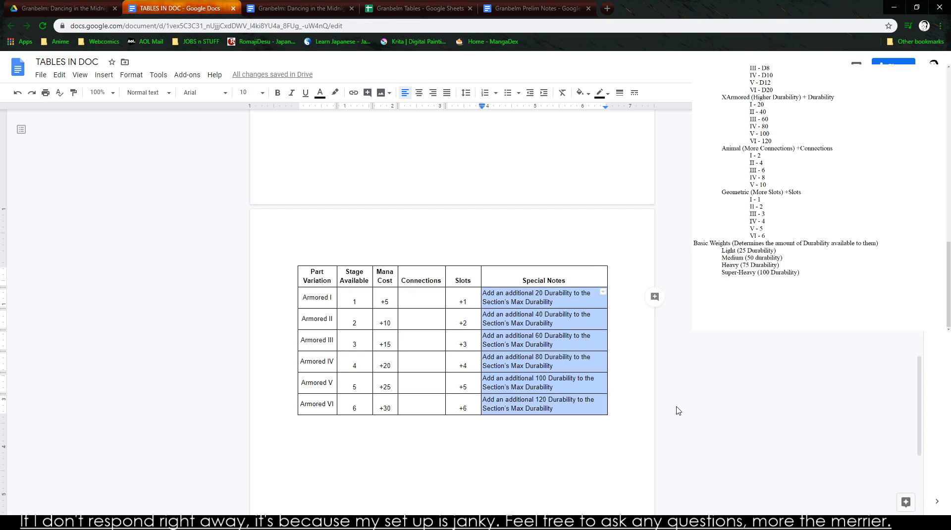
{"action": "key", "text": "BackSpace"}
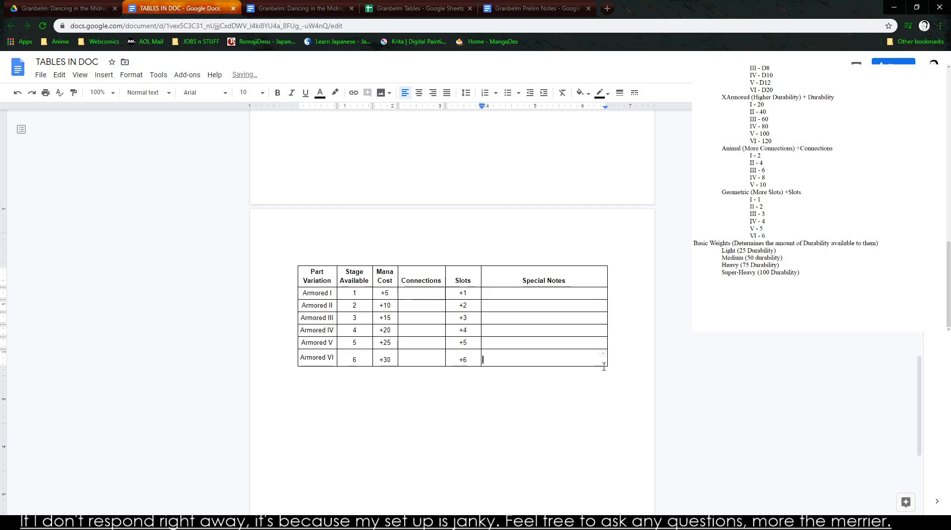
{"action": "double_click", "coordinate": [311, 292]}
{"action": "type", "text": "Geomet"}
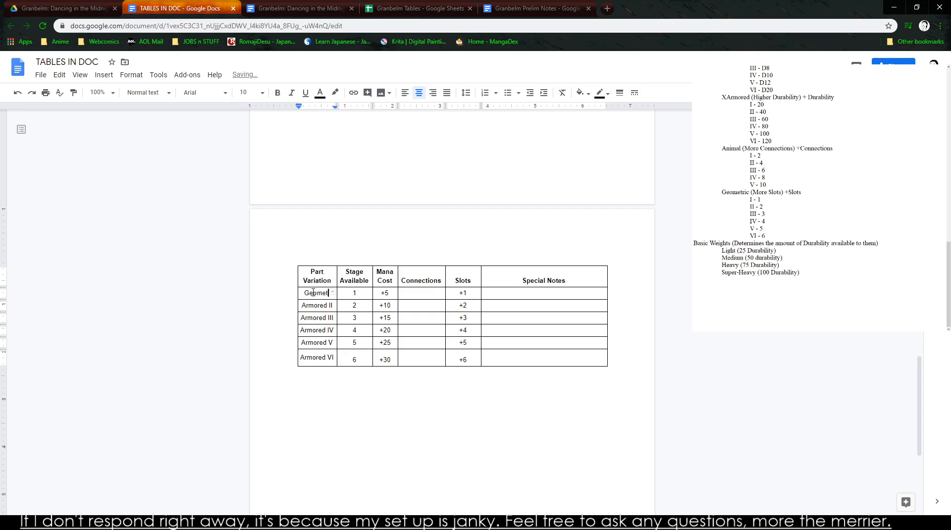
{"action": "left_click_drag", "start_coordinate": [306, 296], "coordinate": [342, 369]}
{"action": "key", "text": "BackSpace"}
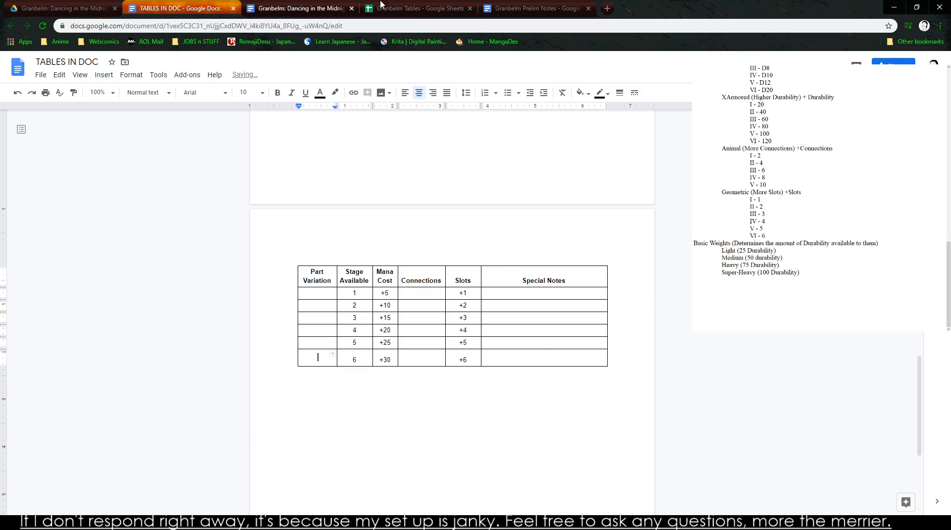
- Copy the names Geometric I to Geometric VI from the Granbelm Tables spreadsheet into the empty Part Variation column in TABLES IN DOC
{"action": "left_click", "coordinate": [450, 7]}
{"action": "scroll", "coordinate": [99, 247], "scroll_direction": "down", "scroll_amount": 4}
{"action": "left_click_drag", "start_coordinate": [84, 245], "coordinate": [99, 298]}
{"action": "key", "text": "ctrl+c"}
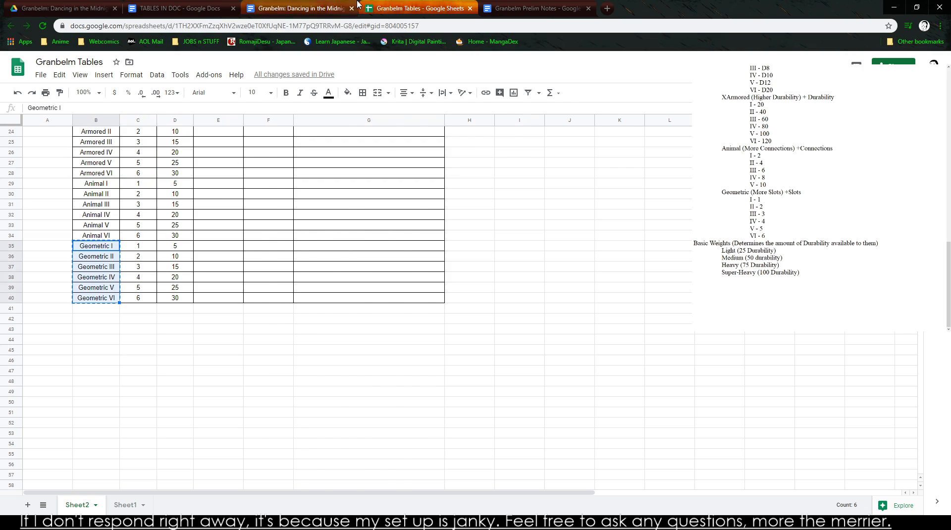
{"action": "left_click", "coordinate": [304, 9]}
{"action": "left_click", "coordinate": [562, 6]}
{"action": "left_click", "coordinate": [193, 8]}
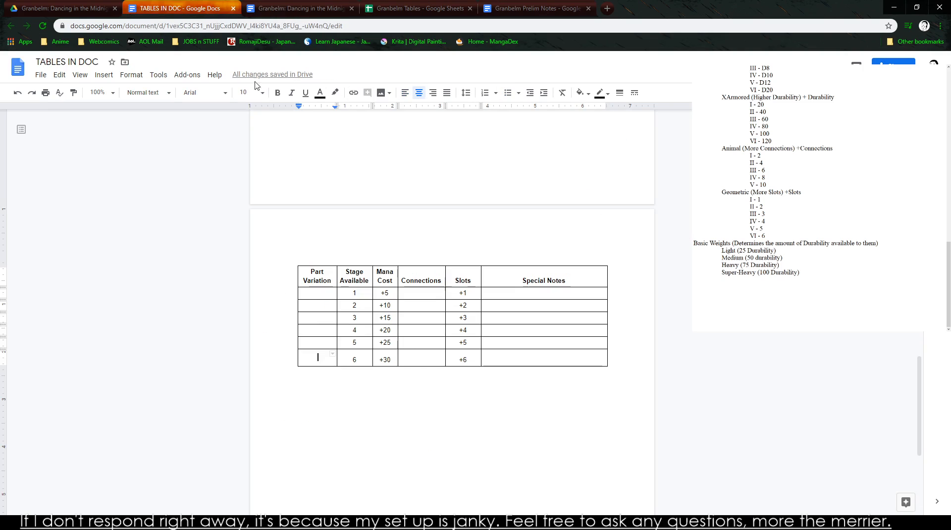
{"action": "left_click", "coordinate": [316, 293]}
{"action": "key", "text": "ctrl+v"}
{"action": "left_click", "coordinate": [419, 407]}
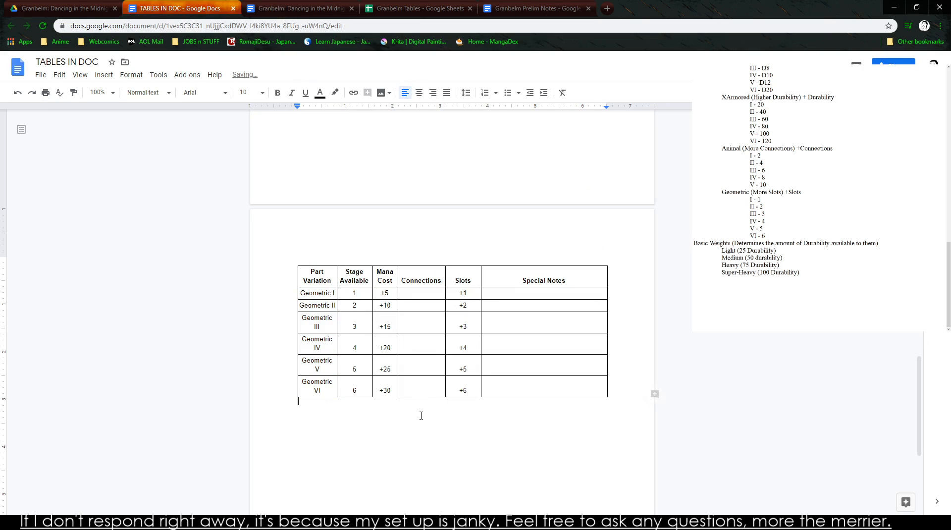
- Widen the Geometric table's Part Variation column so each name fits on one line, and shift the Stage Available column's far border to match
{"action": "left_click", "coordinate": [337, 276]}
{"action": "left_click_drag", "start_coordinate": [337, 276], "coordinate": [375, 280]}
{"action": "left_click_drag", "start_coordinate": [375, 279], "coordinate": [378, 279]}
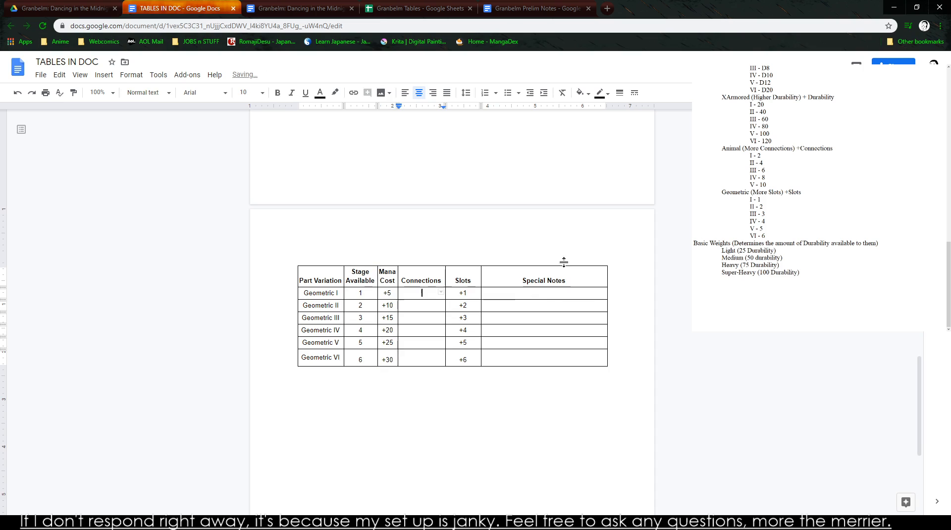
- Center-align all text in the document
{"action": "scroll", "coordinate": [430, 433], "scroll_direction": "up", "scroll_amount": 6}
{"action": "scroll", "coordinate": [431, 434], "scroll_direction": "up", "scroll_amount": 6}
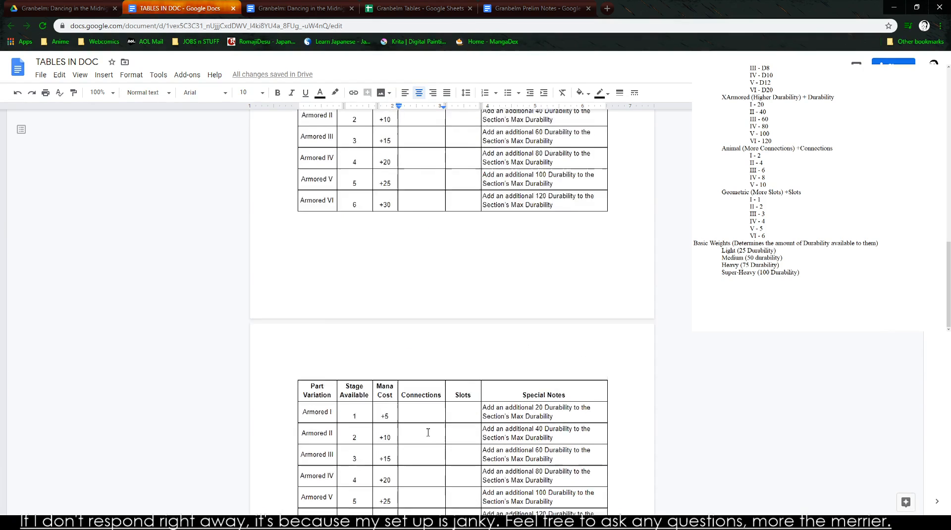
{"action": "scroll", "coordinate": [286, 219], "scroll_direction": "down", "scroll_amount": 2}
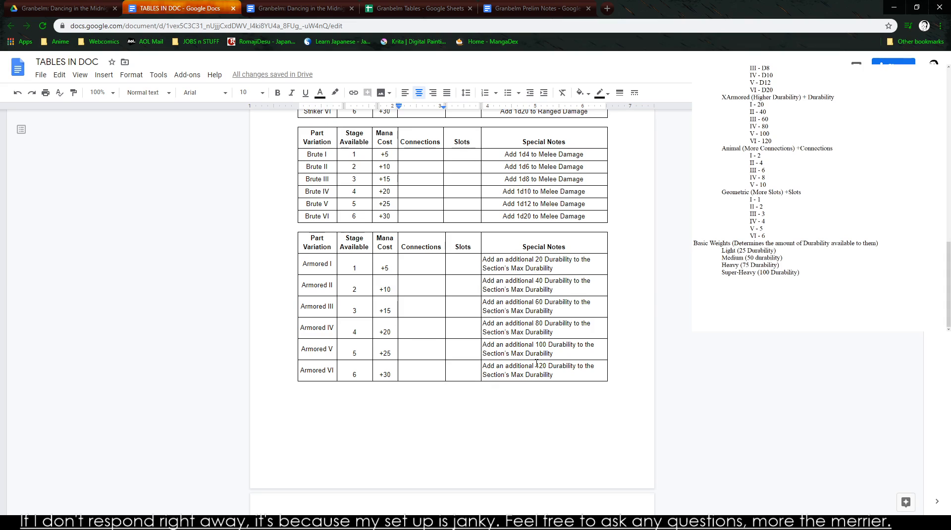
{"action": "key", "text": "ctrl+a"}
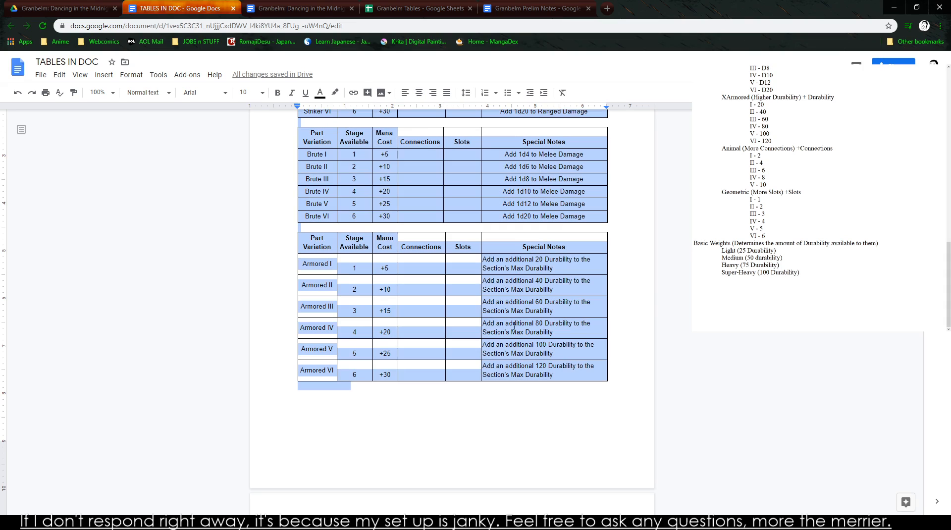
{"action": "left_click", "coordinate": [432, 93]}
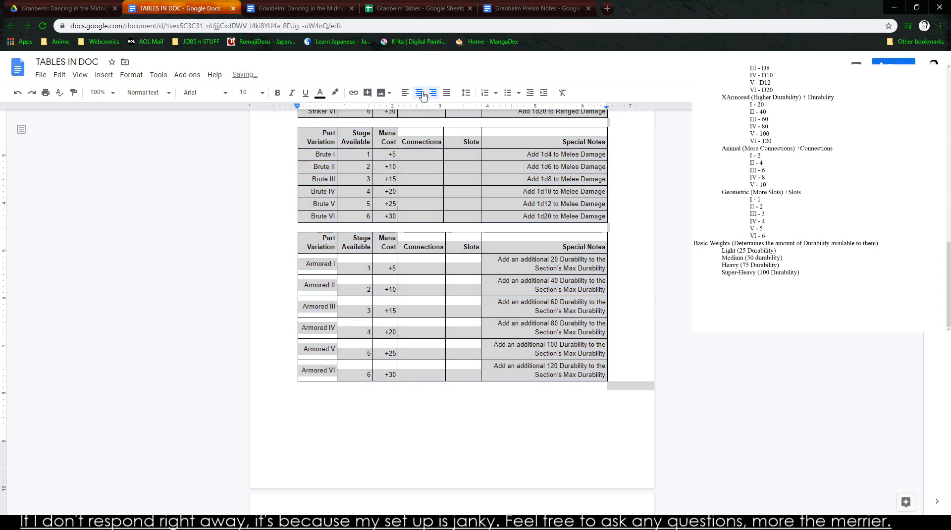
{"action": "left_click", "coordinate": [419, 92]}
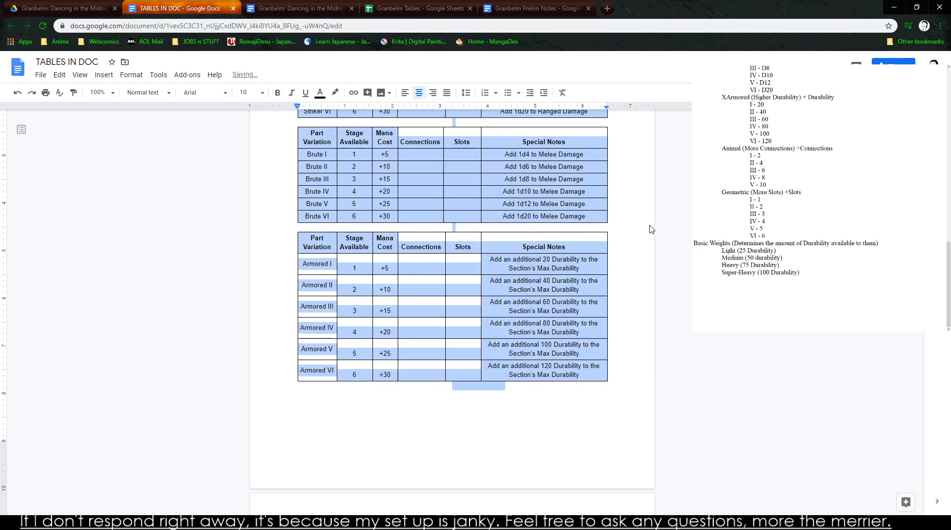
- Set the Striker table's alignment to Center in its table properties, keeping the 0.75 pt border
{"action": "left_click", "coordinate": [544, 229]}
{"action": "scroll", "coordinate": [546, 245], "scroll_direction": "up", "scroll_amount": 3}
{"action": "left_click_drag", "start_coordinate": [316, 180], "coordinate": [563, 258]}
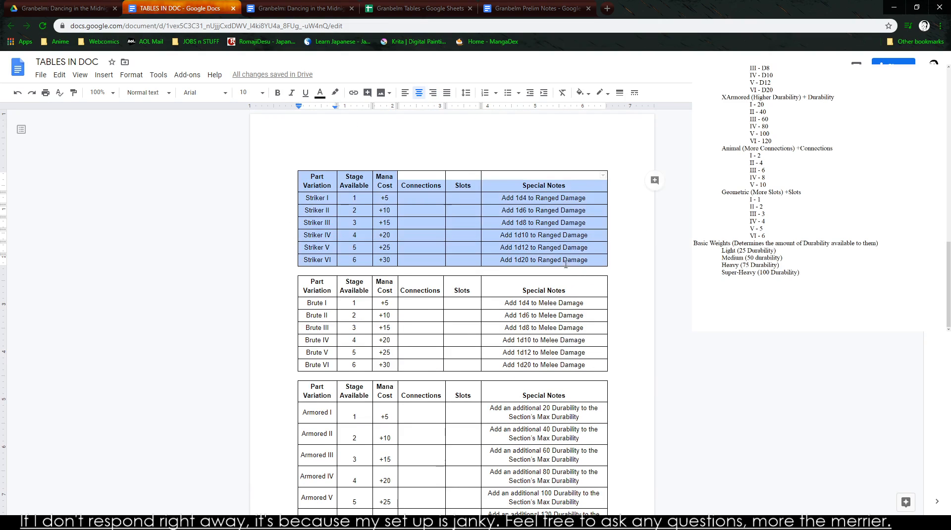
{"action": "right_click", "coordinate": [563, 258]}
{"action": "left_click", "coordinate": [623, 466]}
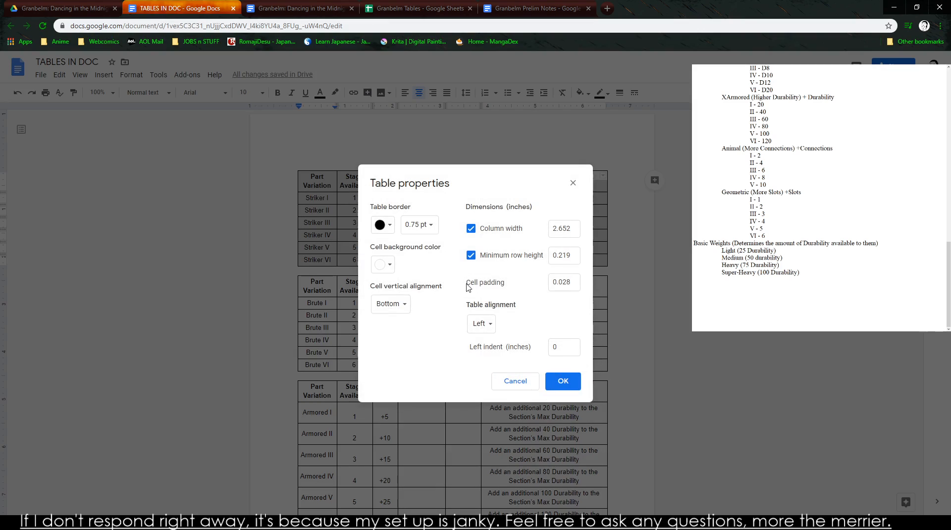
{"action": "left_click", "coordinate": [426, 233]}
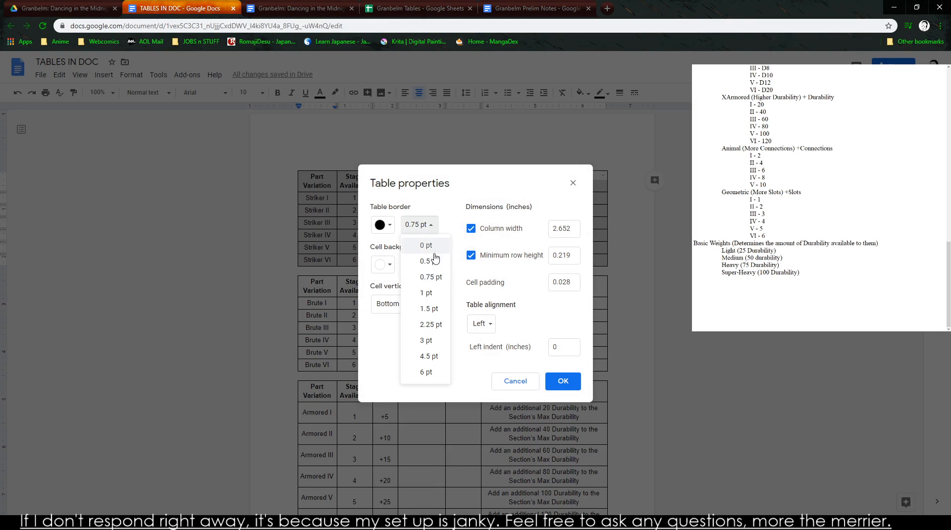
{"action": "left_click", "coordinate": [429, 276]}
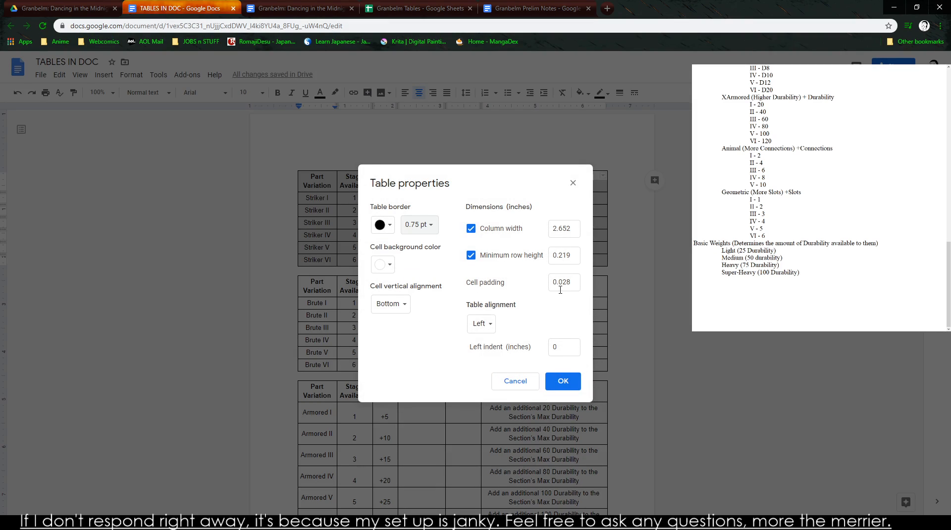
{"action": "left_click", "coordinate": [480, 323]}
{"action": "double_click", "coordinate": [495, 352]}
{"action": "left_click", "coordinate": [488, 324]}
{"action": "left_click", "coordinate": [485, 307]}
{"action": "left_click", "coordinate": [565, 381]}
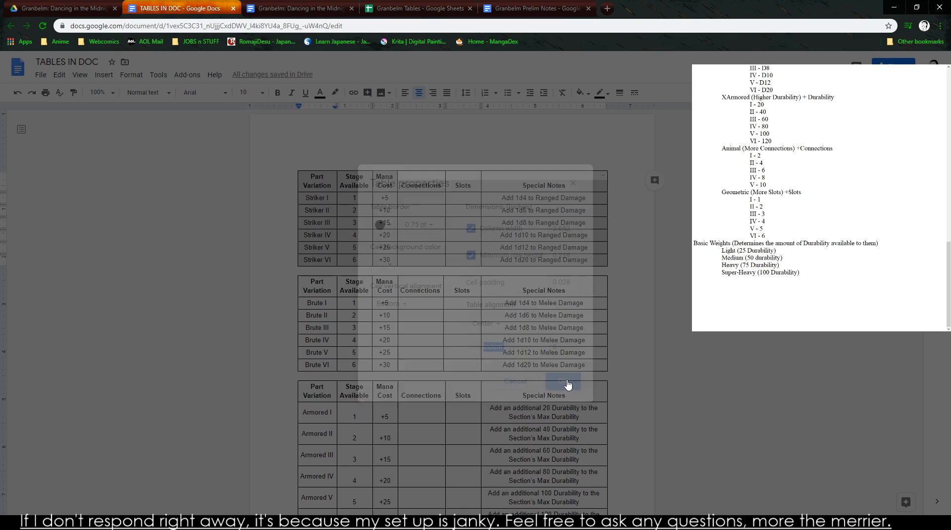
{"action": "left_click", "coordinate": [399, 306]}
{"action": "key", "text": "ctrl+a"}
{"action": "right_click", "coordinate": [357, 220]}
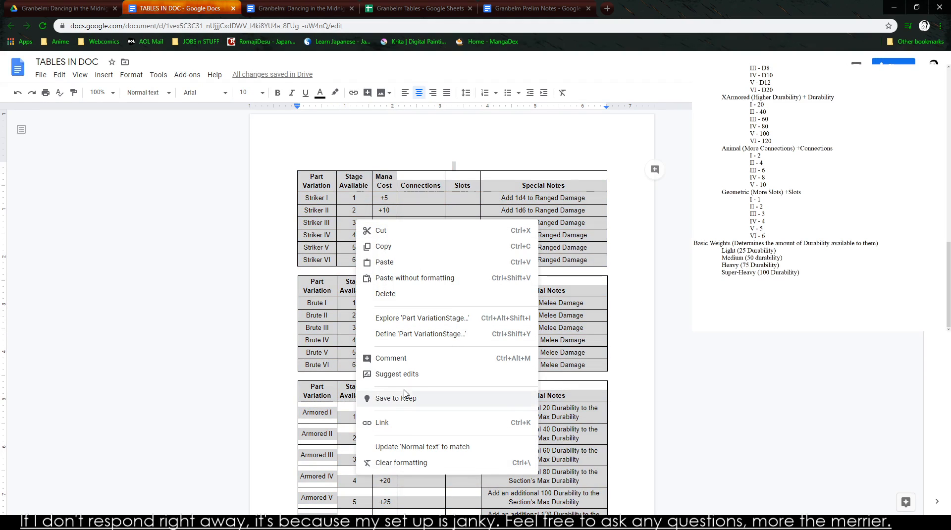
{"action": "left_click", "coordinate": [333, 342]}
- Set the Brute table's alignment to Center in its table properties
{"action": "left_click_drag", "start_coordinate": [307, 287], "coordinate": [539, 363]}
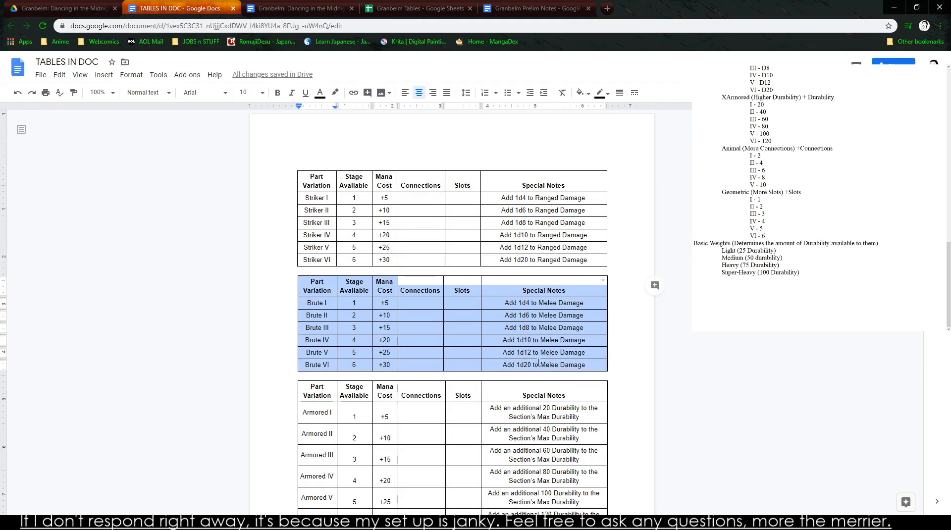
{"action": "right_click", "coordinate": [539, 362]}
{"action": "left_click", "coordinate": [599, 469]}
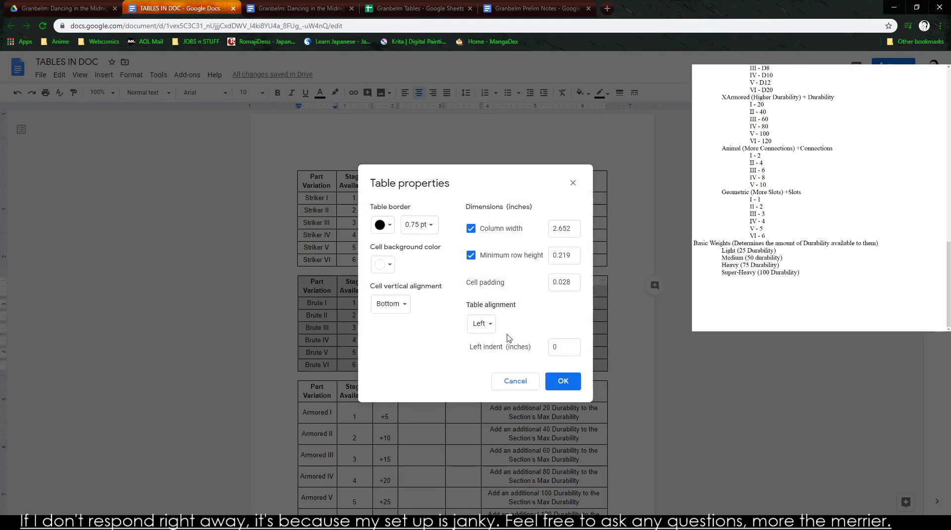
{"action": "left_click", "coordinate": [481, 323]}
{"action": "left_click", "coordinate": [488, 339]}
{"action": "left_click", "coordinate": [487, 329]}
{"action": "left_click", "coordinate": [487, 325]}
{"action": "left_click", "coordinate": [563, 380]}
- Set the alignment of the Armored table on the first page to Center
{"action": "scroll", "coordinate": [497, 366], "scroll_direction": "down", "scroll_amount": 3}
{"action": "left_click_drag", "start_coordinate": [303, 255], "coordinate": [570, 379]}
{"action": "right_click", "coordinate": [569, 379]}
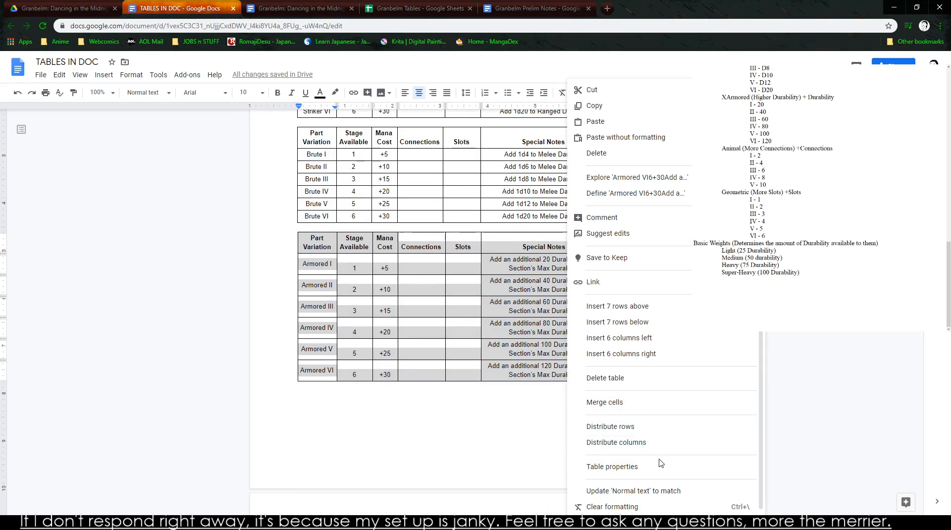
{"action": "left_click", "coordinate": [661, 465]}
{"action": "left_click", "coordinate": [487, 327]}
{"action": "left_click", "coordinate": [494, 339]}
{"action": "left_click", "coordinate": [562, 380]}
- Set the alignment of the second Armored table, at the start of the second page, to Center
{"action": "scroll", "coordinate": [307, 243], "scroll_direction": "down", "scroll_amount": 5}
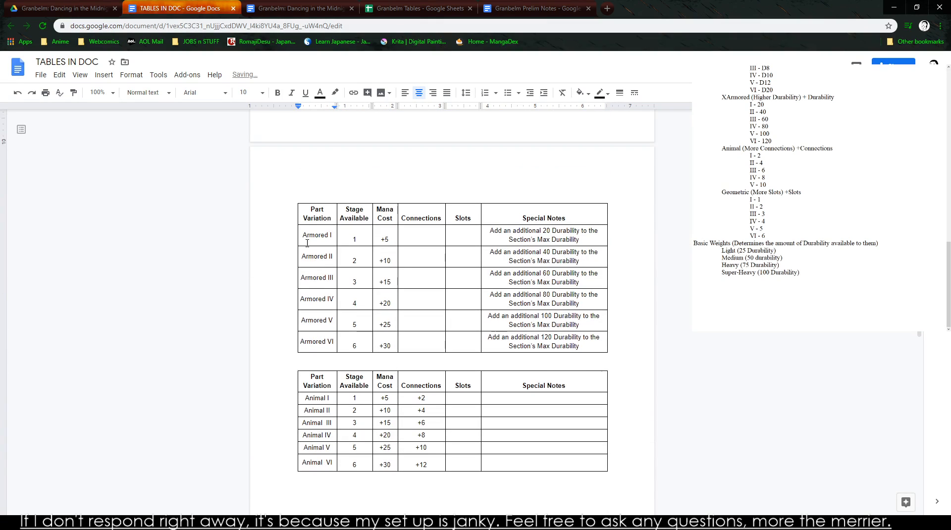
{"action": "left_click_drag", "start_coordinate": [303, 212], "coordinate": [575, 339]}
{"action": "right_click", "coordinate": [575, 339]}
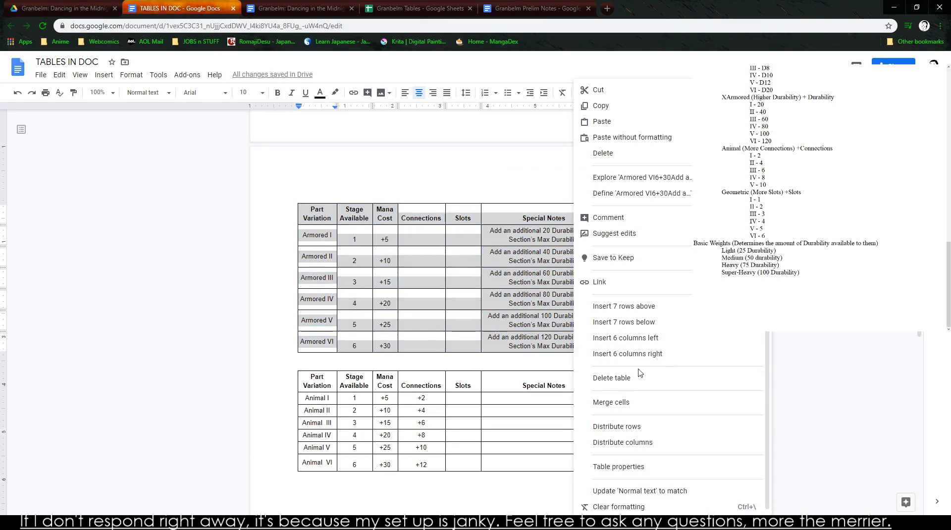
{"action": "left_click", "coordinate": [650, 466]}
{"action": "left_click", "coordinate": [488, 327]}
{"action": "left_click", "coordinate": [491, 341]}
{"action": "left_click", "coordinate": [563, 380]}
- Set the Animal table's alignment to Center in its table properties
{"action": "left_click_drag", "start_coordinate": [319, 377], "coordinate": [569, 465]}
{"action": "right_click", "coordinate": [569, 466]}
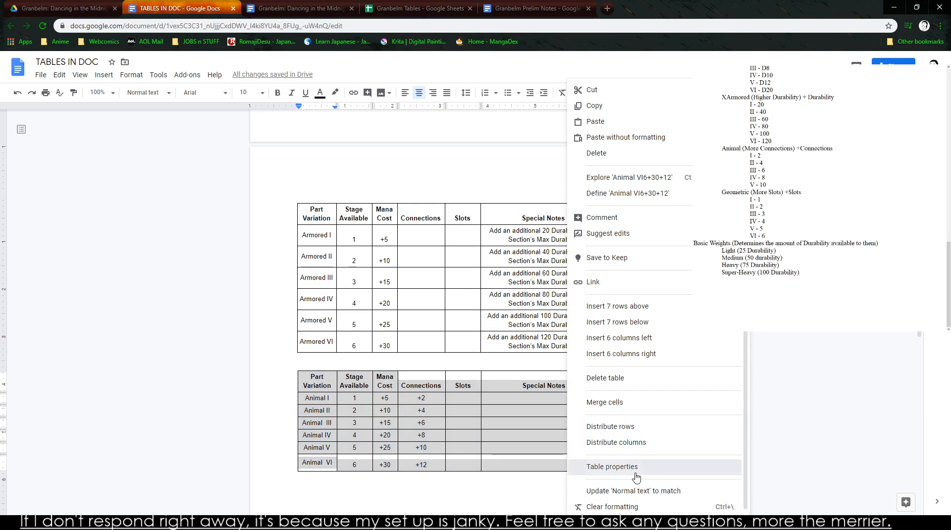
{"action": "left_click", "coordinate": [636, 473]}
{"action": "left_click", "coordinate": [488, 326]}
{"action": "left_click", "coordinate": [496, 341]}
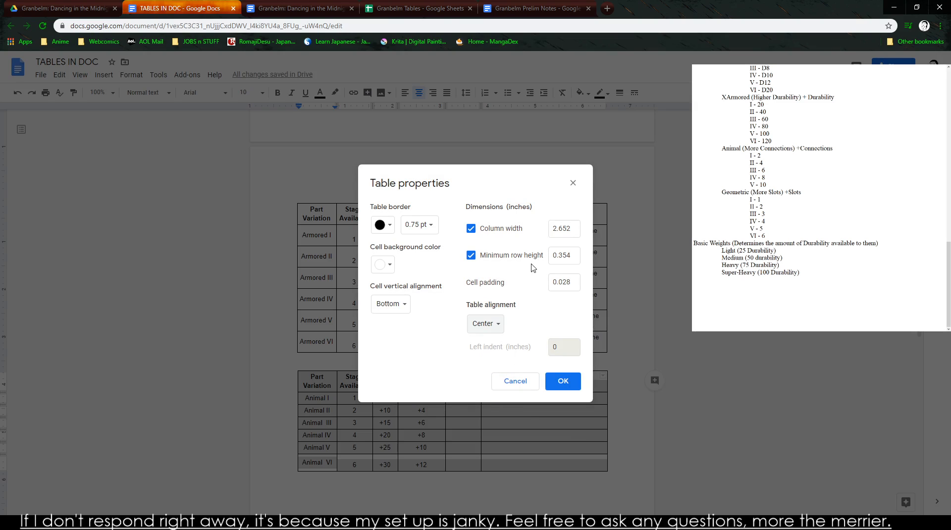
{"action": "left_click", "coordinate": [562, 381]}
- Set the Geometric table's alignment to Center in its table properties
{"action": "scroll", "coordinate": [540, 364], "scroll_direction": "down", "scroll_amount": 10}
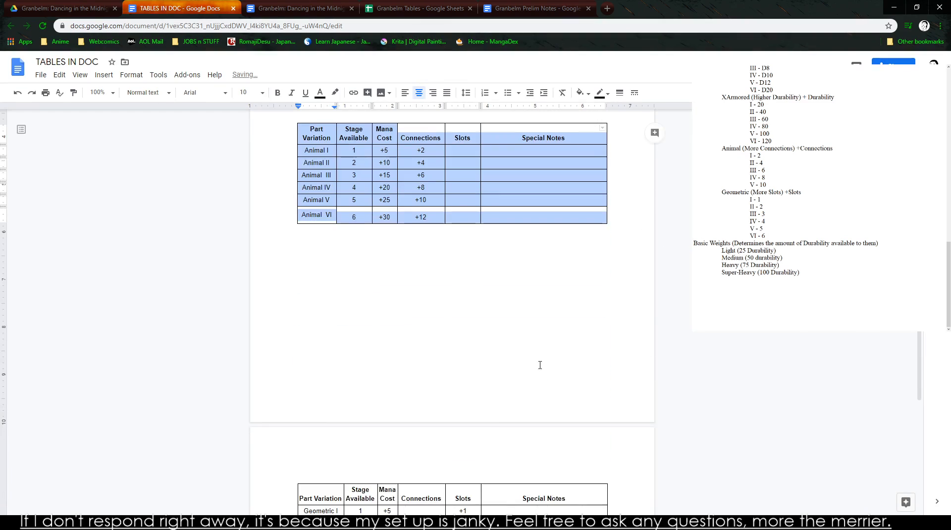
{"action": "left_click_drag", "start_coordinate": [330, 246], "coordinate": [555, 329]}
{"action": "right_click", "coordinate": [554, 329]}
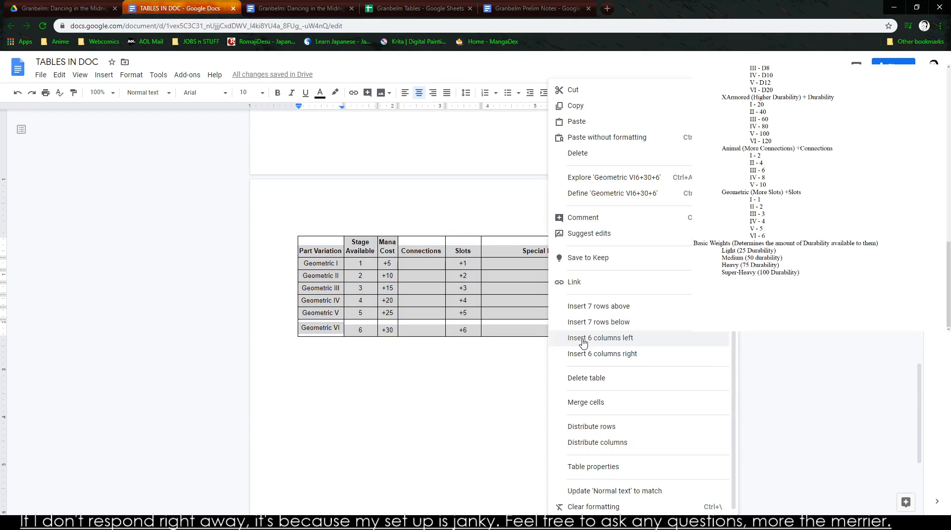
{"action": "left_click", "coordinate": [607, 466]}
{"action": "left_click", "coordinate": [489, 325]}
{"action": "left_click", "coordinate": [490, 339]}
{"action": "left_click", "coordinate": [562, 381]}
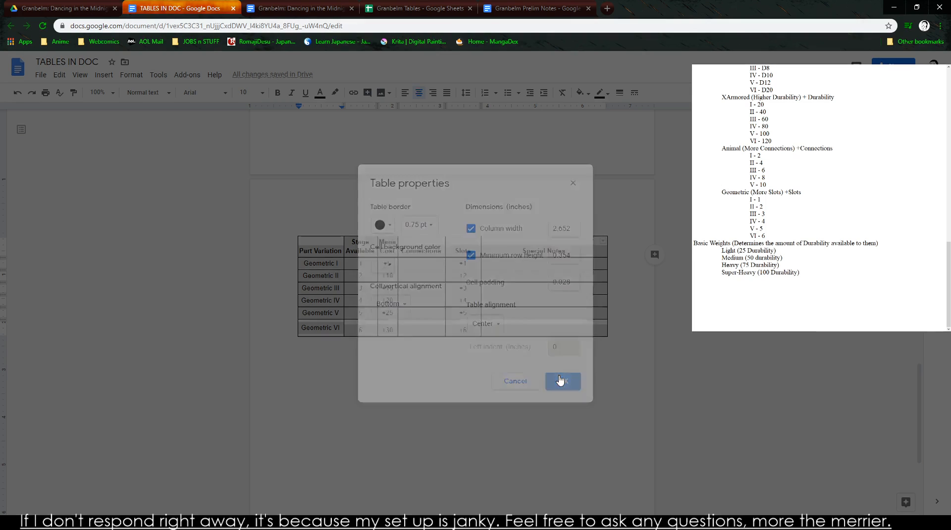
{"action": "left_click", "coordinate": [540, 366]}
- Review the tables in TABLES IN DOC and Granbelm Tables against the notes, and highlight the Basic Weights block in the notes
{"action": "scroll", "coordinate": [543, 334], "scroll_direction": "up", "scroll_amount": 10}
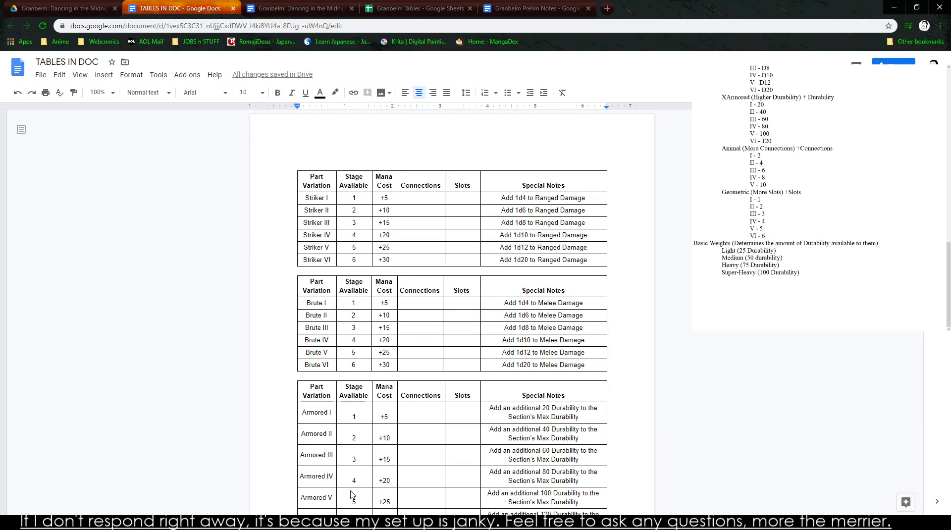
{"action": "left_click", "coordinate": [350, 523]}
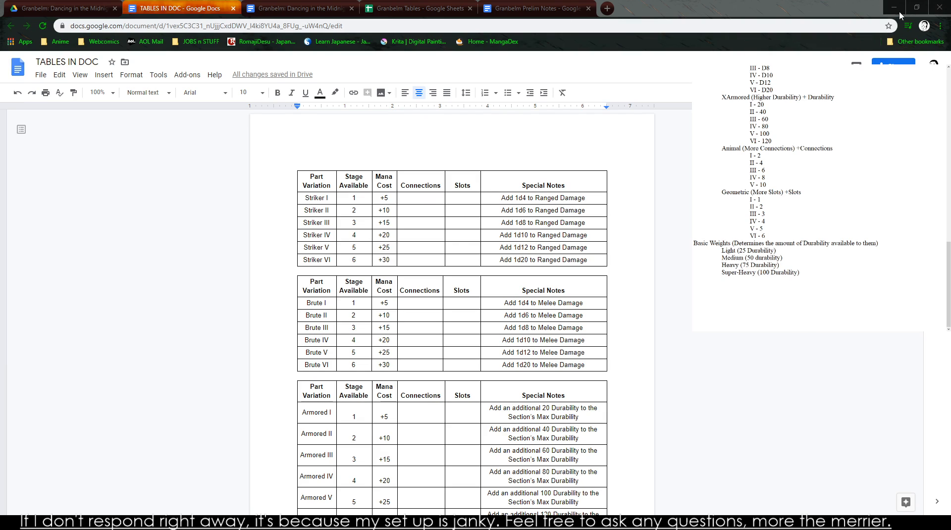
{"action": "scroll", "coordinate": [449, 231], "scroll_direction": "down", "scroll_amount": 6}
{"action": "scroll", "coordinate": [449, 230], "scroll_direction": "down", "scroll_amount": 3}
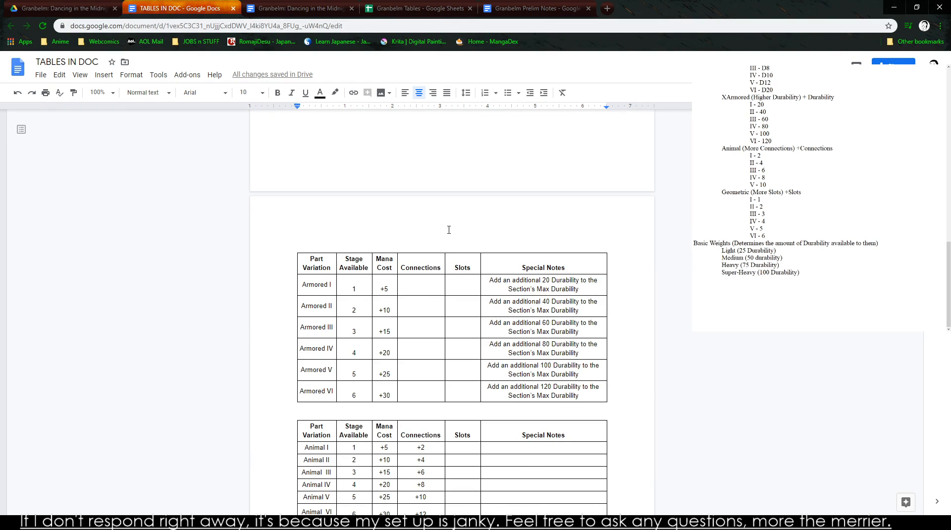
{"action": "scroll", "coordinate": [359, 222], "scroll_direction": "down", "scroll_amount": 3}
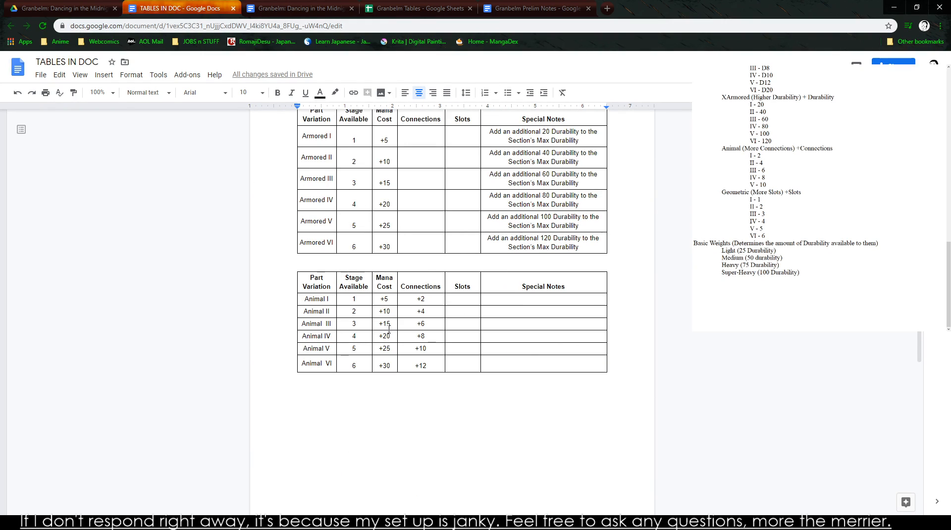
{"action": "scroll", "coordinate": [389, 330], "scroll_direction": "down", "scroll_amount": 1}
{"action": "left_click", "coordinate": [419, 9]}
{"action": "scroll", "coordinate": [267, 253], "scroll_direction": "up", "scroll_amount": 5}
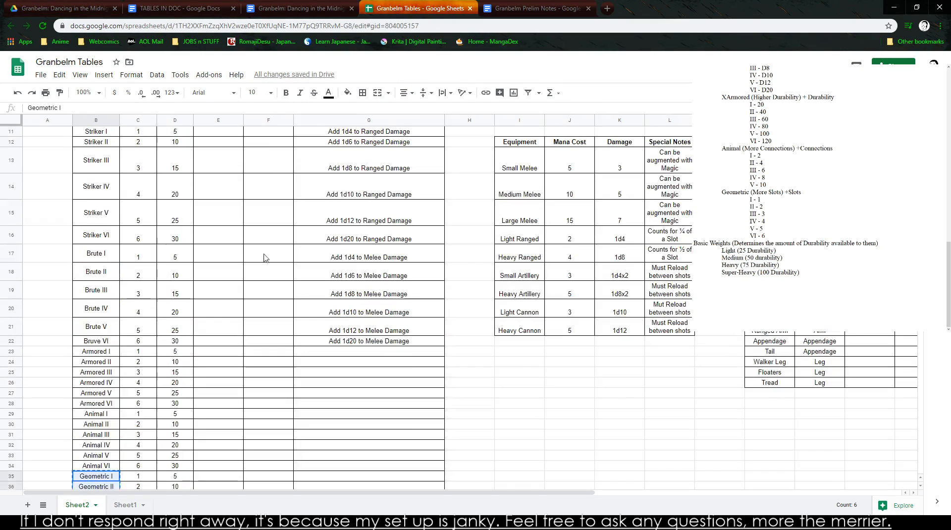
{"action": "scroll", "coordinate": [267, 253], "scroll_direction": "up", "scroll_amount": 3}
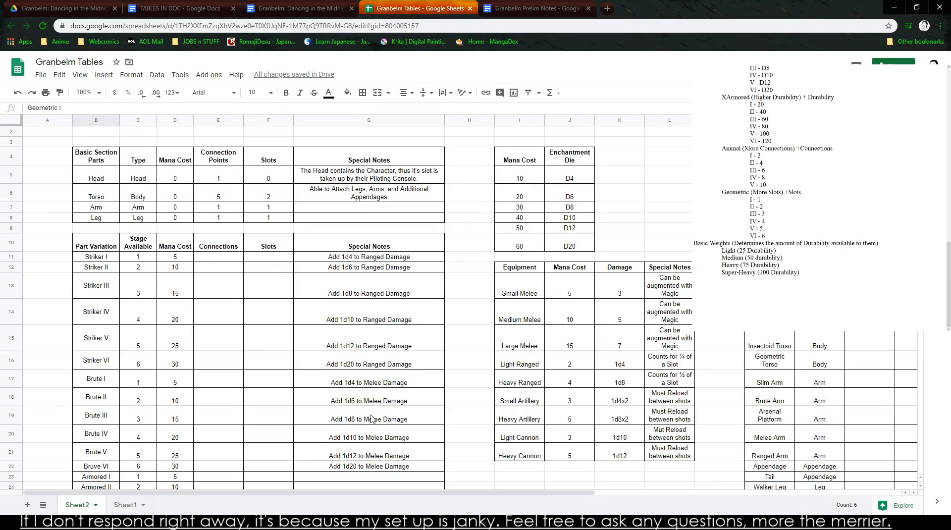
{"action": "left_click", "coordinate": [722, 149]}
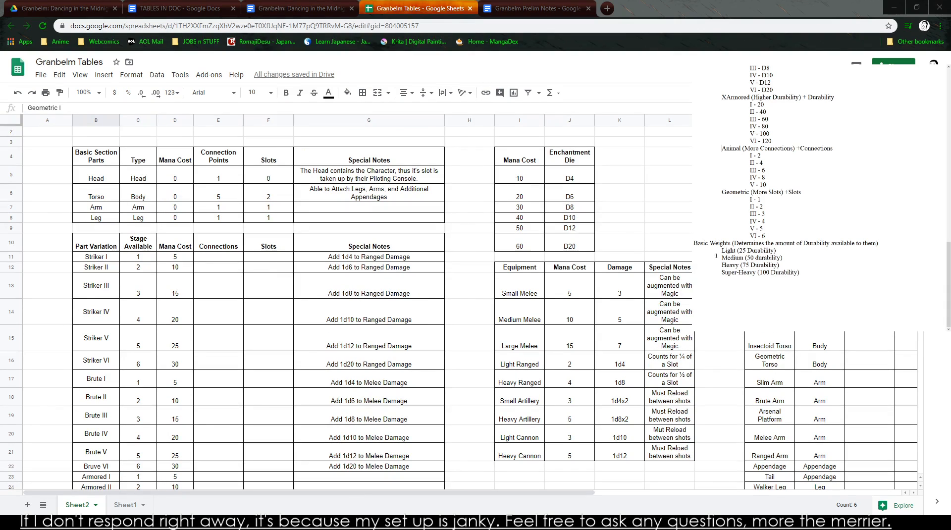
{"action": "mouse_move", "coordinate": [695, 243]}
{"action": "left_mouse_down"}
{"action": "mouse_move", "coordinate": [804, 276]}
{"action": "mouse_move", "coordinate": [693, 244]}
{"action": "left_mouse_up"}
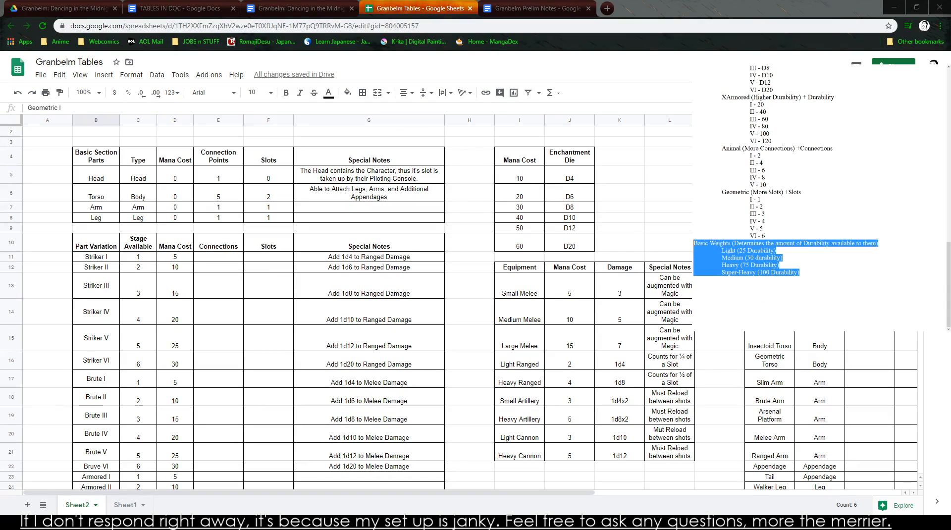
{"action": "left_click", "coordinate": [535, 7]}
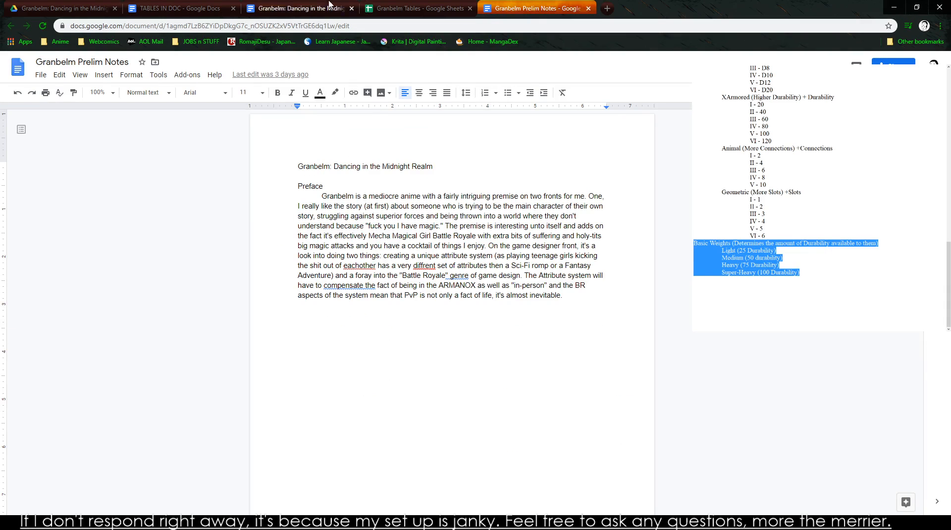
- Copy the whole Animal table in TABLES IN DOC and paste a duplicate on the left-aligned line below it
{"action": "left_click", "coordinate": [163, 8]}
{"action": "left_click_drag", "start_coordinate": [307, 229], "coordinate": [604, 313]}
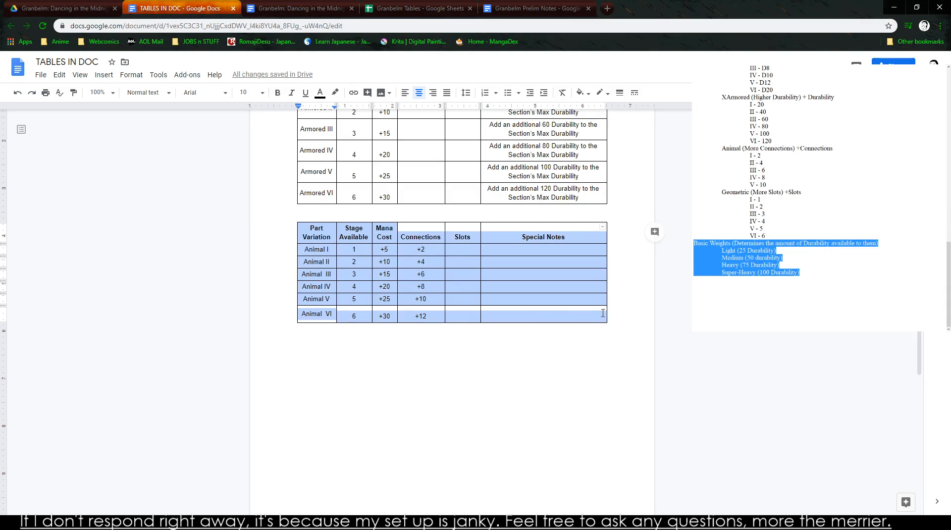
{"action": "left_click", "coordinate": [293, 345]}
{"action": "key", "text": "ctrl+shift+l"}
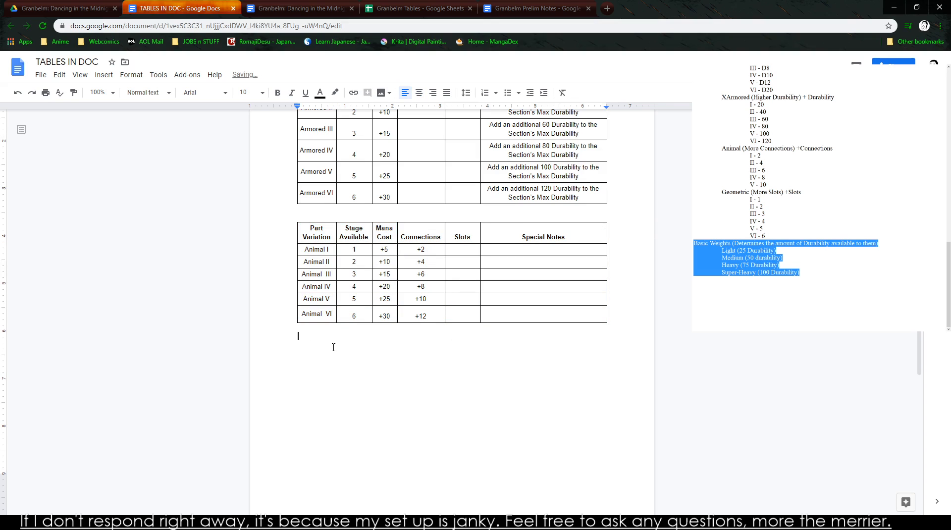
{"action": "key", "text": "ctrl+v"}
- Change the duplicate table's Part Variation heading to Section Max Durability and replace the name Animal I with Light
{"action": "left_click_drag", "start_coordinate": [330, 347], "coordinate": [338, 366]}
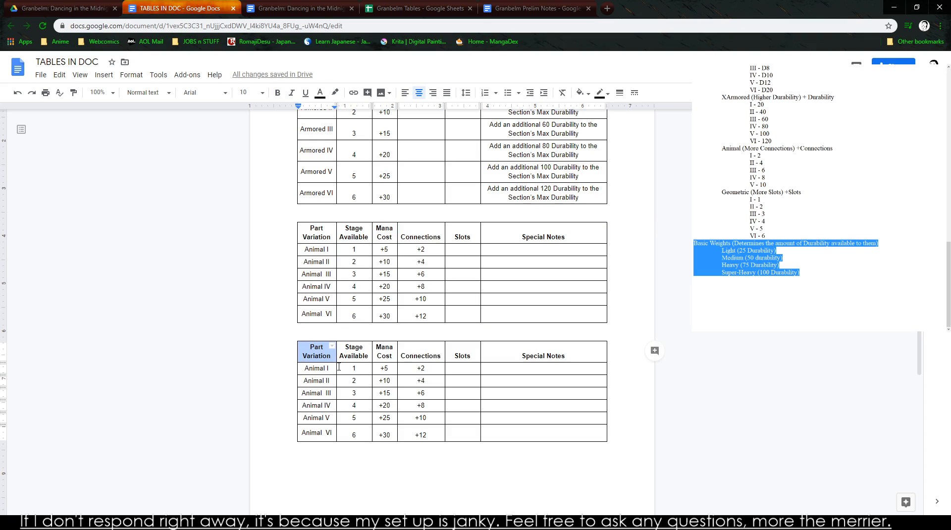
{"action": "type", "text": "Secti"}
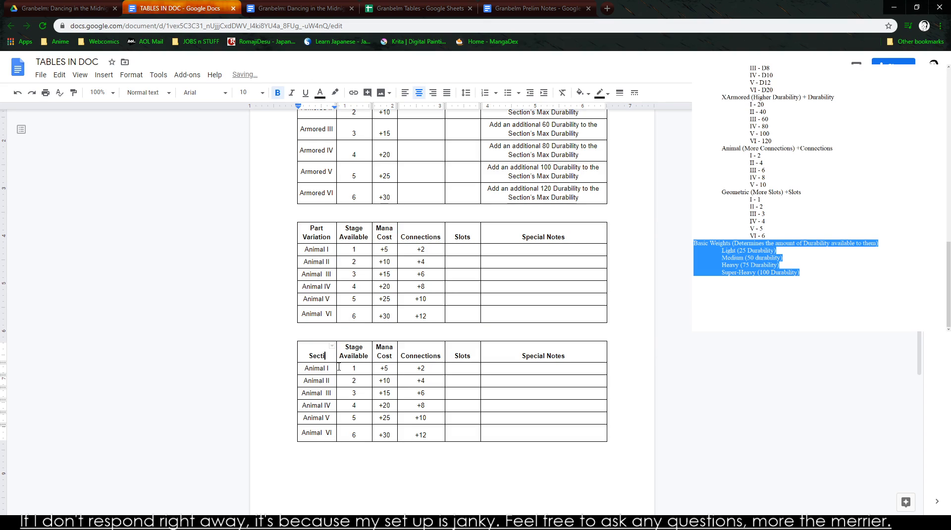
{"action": "type", "text": "on Max Durabl"}
{"action": "type", "text": "lity"}
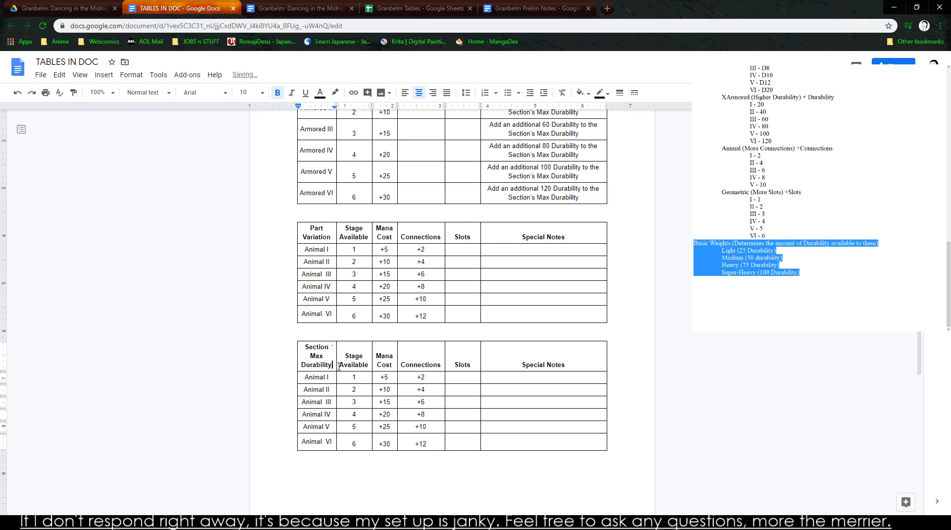
{"action": "double_click", "coordinate": [322, 377]}
{"action": "type", "text": "Light"}
- Check the weight names from Light to Super-Heavy in the notes and replace Animal II in the duplicate table with Medium
{"action": "left_click", "coordinate": [535, 9]}
{"action": "left_click", "coordinate": [444, 4]}
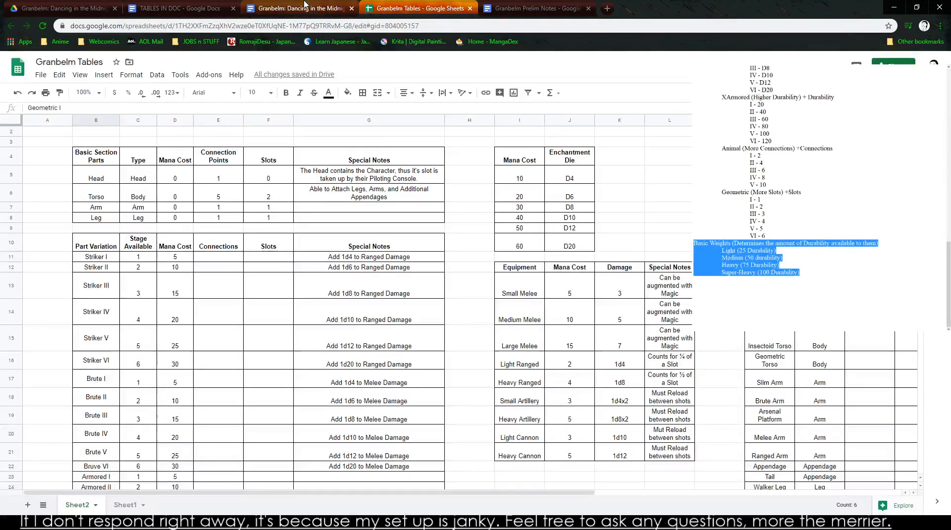
{"action": "scroll", "coordinate": [490, 337], "scroll_direction": "down", "scroll_amount": 3}
{"action": "left_click_drag", "start_coordinate": [800, 273], "coordinate": [695, 251]}
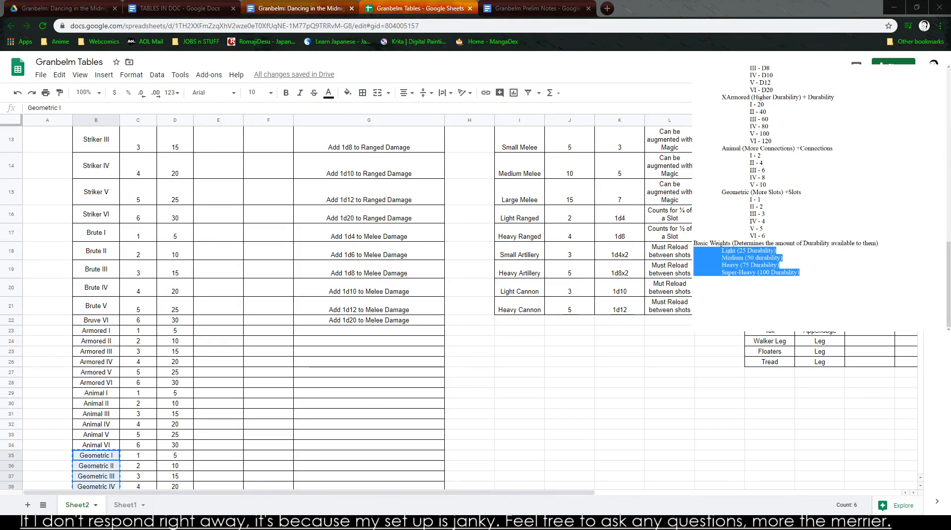
{"action": "left_click", "coordinate": [323, 8]}
{"action": "left_click", "coordinate": [532, 9]}
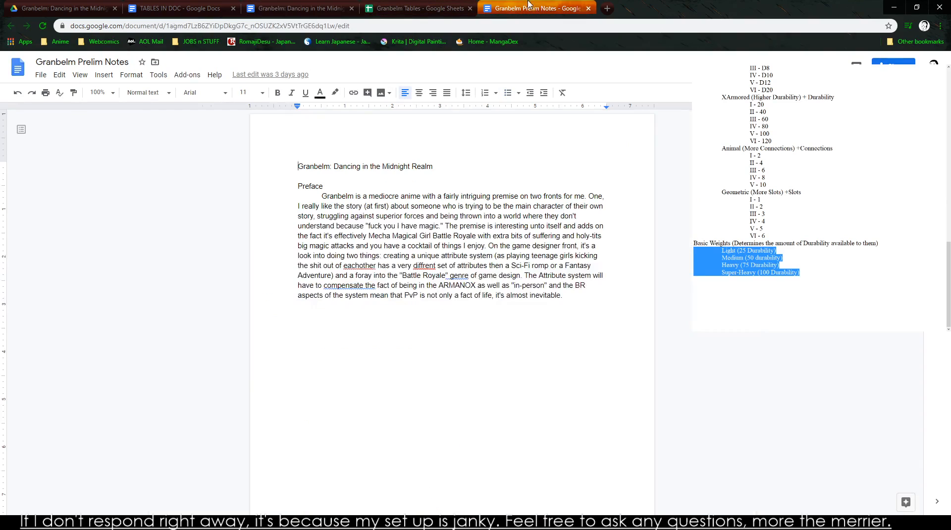
{"action": "left_click", "coordinate": [178, 8]}
{"action": "double_click", "coordinate": [319, 389]}
{"action": "left_click", "coordinate": [336, 389]}
{"action": "double_click", "coordinate": [319, 389]}
{"action": "left_click", "coordinate": [320, 390]}
{"action": "key", "text": "BackSpace"}
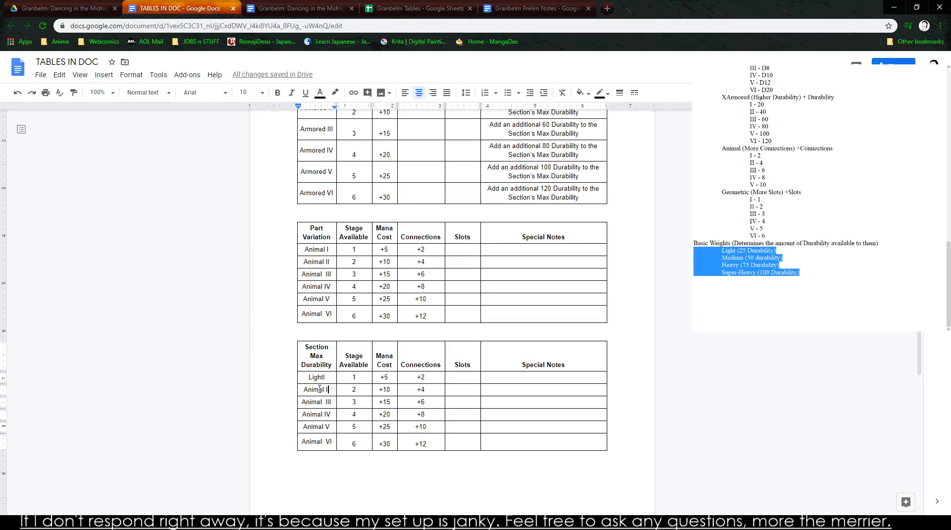
{"action": "key", "text": "BackSpace"}
{"action": "key", "text": "BackSpace"}
{"action": "key", "text": "BackSpace"}
{"action": "key", "text": "BackSpace"}
{"action": "key", "text": "BackSpace"}
{"action": "key", "text": "BackSpace"}
{"action": "key", "text": "BackSpace"}
{"action": "key", "text": "BackSpace"}
{"action": "key", "text": "BackSpace"}
{"action": "type", "text": "Medium"}
- Replace Animal III and Animal IV in the duplicate table with Heavy and Superheavy, and clear the Animal V name
{"action": "key", "text": "Down"}
{"action": "key", "text": "BackSpace"}
{"action": "key", "text": "BackSpace"}
{"action": "key", "text": "BackSpace"}
{"action": "key", "text": "BackSpace"}
{"action": "key", "text": "BackSpace"}
{"action": "key", "text": "BackSpace"}
{"action": "key", "text": "BackSpace"}
{"action": "key", "text": "BackSpace"}
{"action": "key", "text": "BackSpace"}
{"action": "key", "text": "BackSpace"}
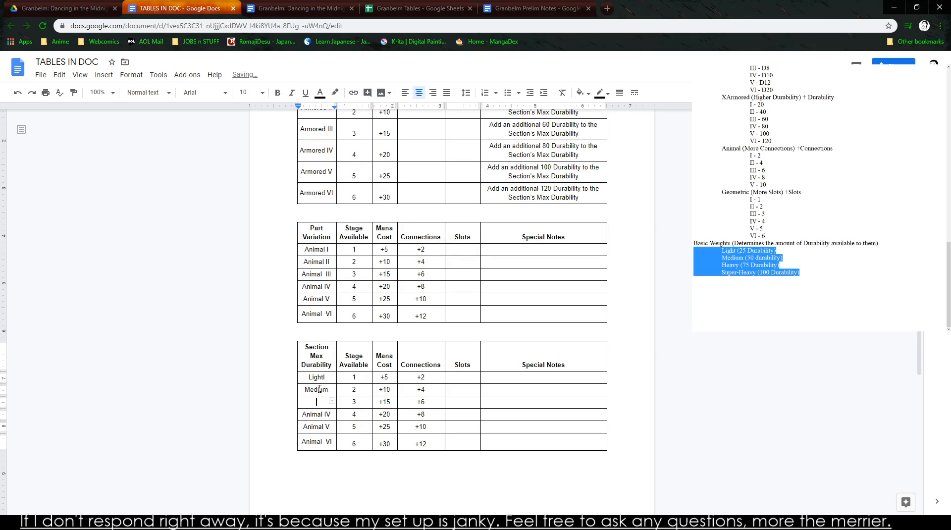
{"action": "key", "text": "BackSpace"}
{"action": "key", "text": "BackSpace"}
{"action": "key", "text": "BackSpace"}
{"action": "key", "text": "BackSpace"}
{"action": "key", "text": "BackSpace"}
{"action": "key", "text": "BackSpace"}
{"action": "key", "text": "BackSpace"}
{"action": "key", "text": "BackSpace"}
{"action": "key", "text": "BackSpace"}
{"action": "type", "text": "Sue"}
{"action": "type", "text": "erhea"}
{"action": "key", "text": "BackSpace"}
{"action": "key", "text": "BackSpace"}
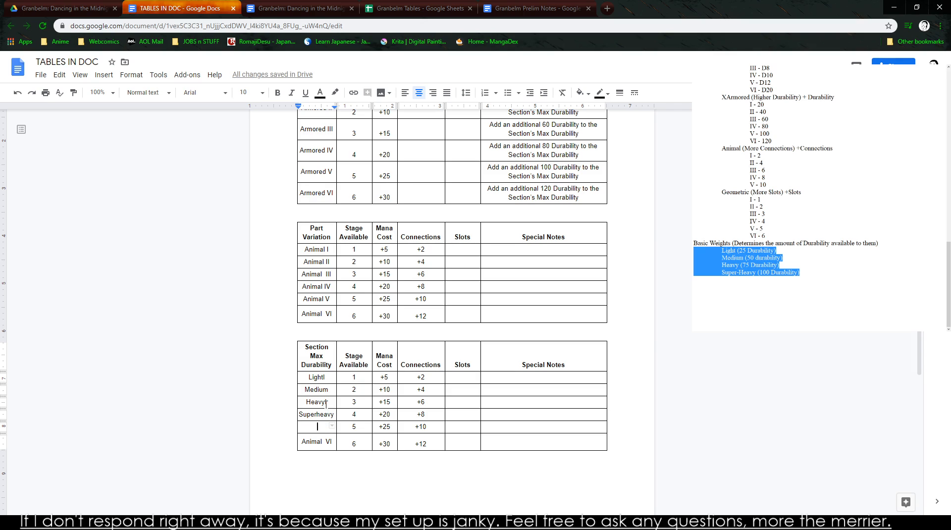
- Remove the stray letter after Light in the Section Max Durability column and insert an empty row above it
{"action": "left_click", "coordinate": [331, 402]}
{"action": "key", "text": "BackSpace"}
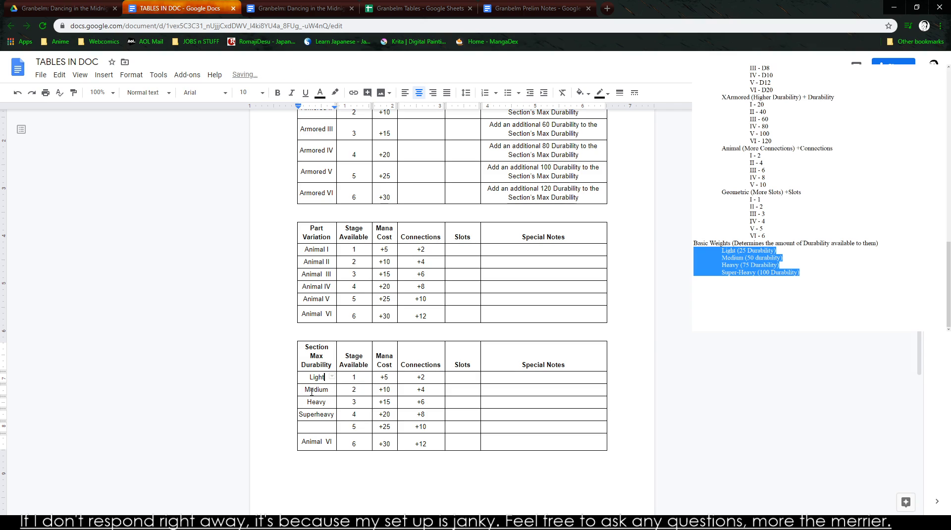
{"action": "right_click", "coordinate": [305, 378]}
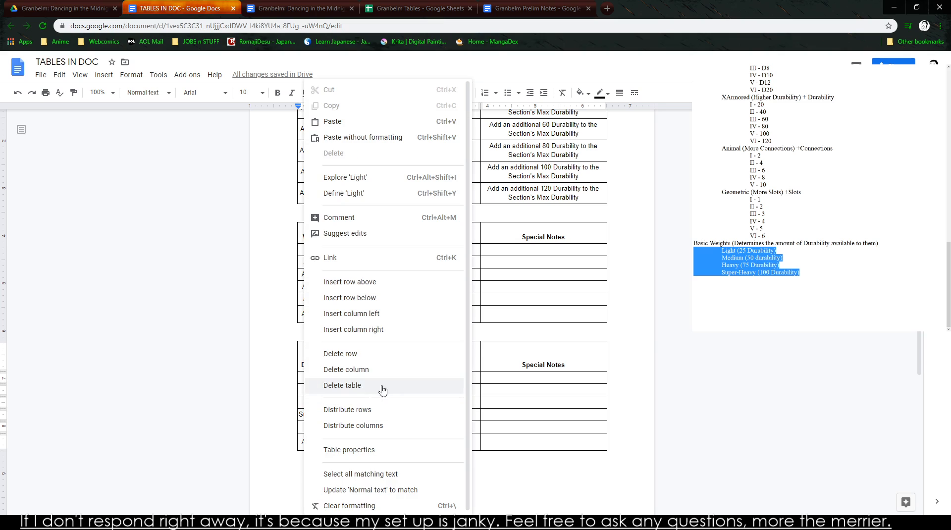
{"action": "left_click", "coordinate": [372, 286]}
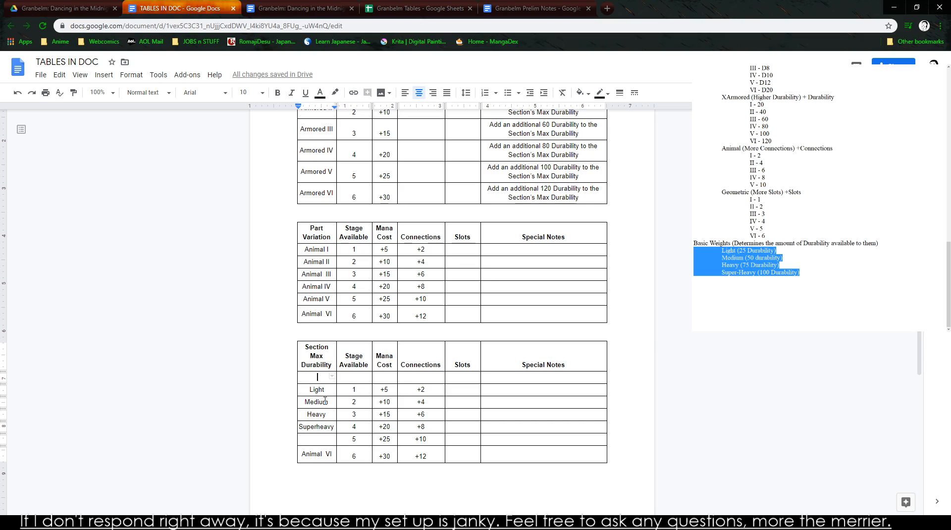
- Enter Featherweight in the empty row above Light and widen the first column so the name fits on one line
{"action": "type", "text": "Featherweight"}
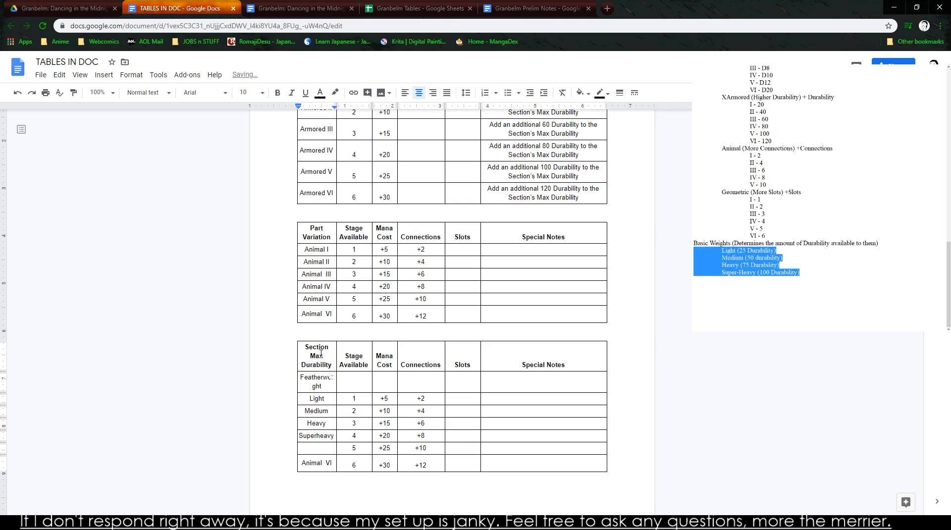
{"action": "left_click_drag", "start_coordinate": [337, 353], "coordinate": [343, 353]}
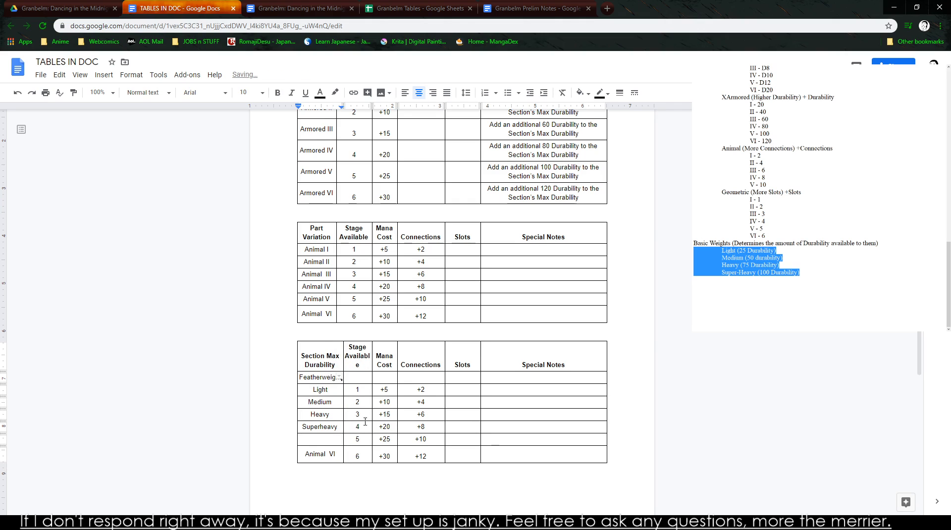
- Change the Section Max Durability heading to Armor Class and widen the Stage Available column to keep its words unbroken
{"action": "triple_click", "coordinate": [319, 366]}
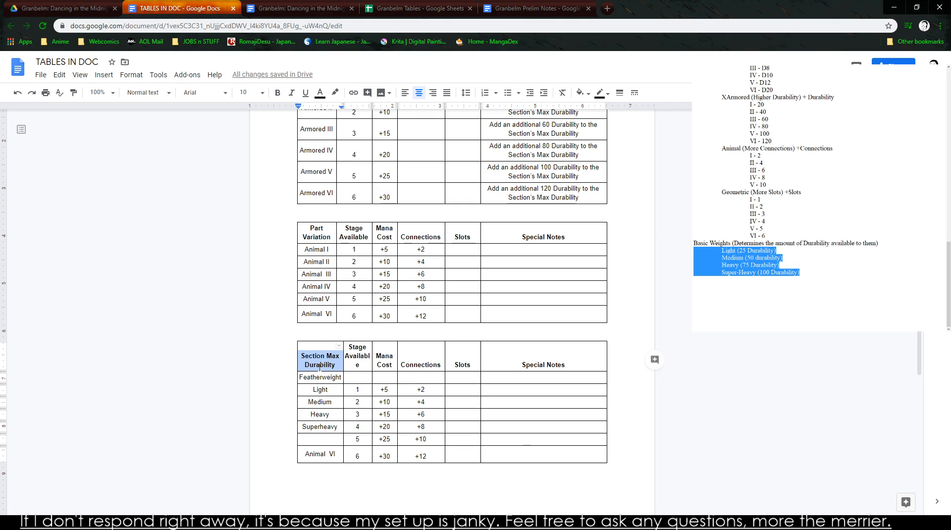
{"action": "type", "text": "Armor Class"}
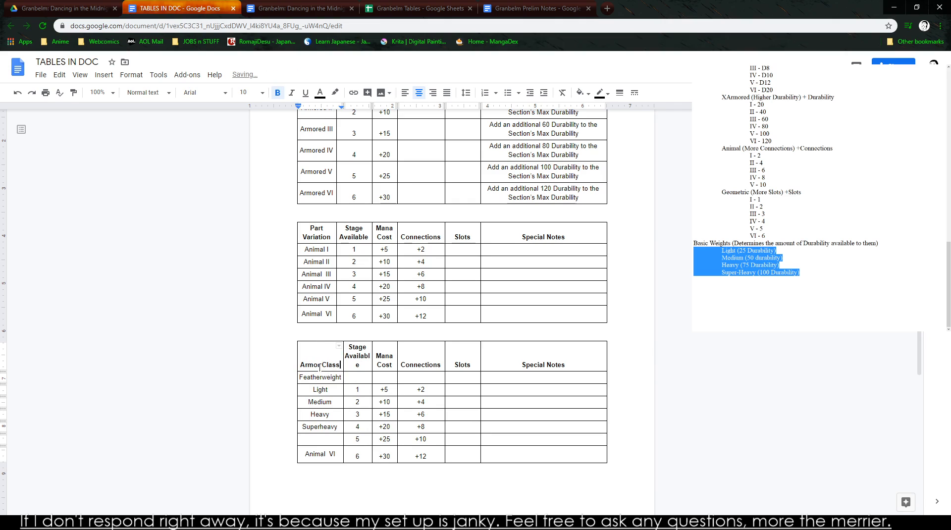
{"action": "left_click_drag", "start_coordinate": [372, 354], "coordinate": [379, 354]}
- Delete the Connections, Slots and Special Notes columns from the Armor Class table and widen the Mana Cost column
{"action": "left_click_drag", "start_coordinate": [432, 369], "coordinate": [526, 457]}
{"action": "left_click", "coordinate": [526, 458]}
{"action": "left_click_drag", "start_coordinate": [552, 363], "coordinate": [441, 456]}
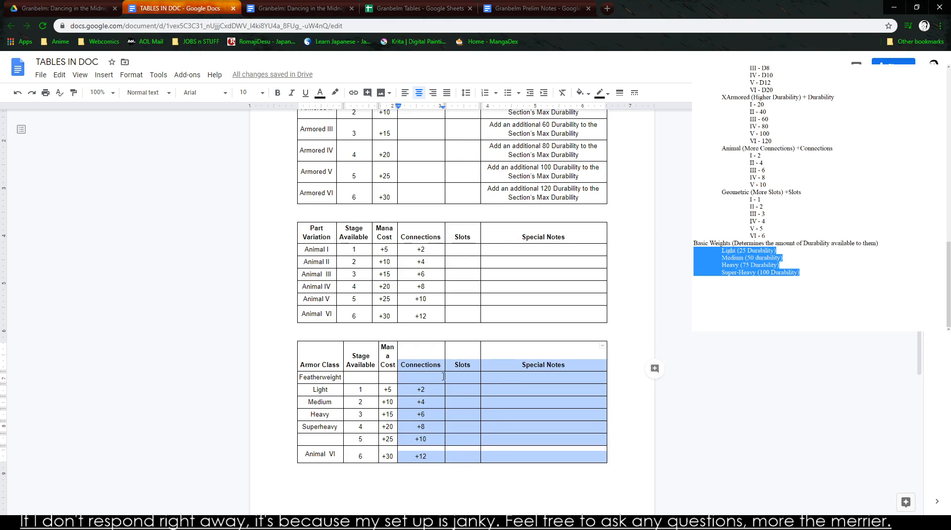
{"action": "right_click", "coordinate": [443, 379]}
{"action": "left_click_drag", "start_coordinate": [421, 366], "coordinate": [454, 450]}
{"action": "right_click", "coordinate": [457, 392]}
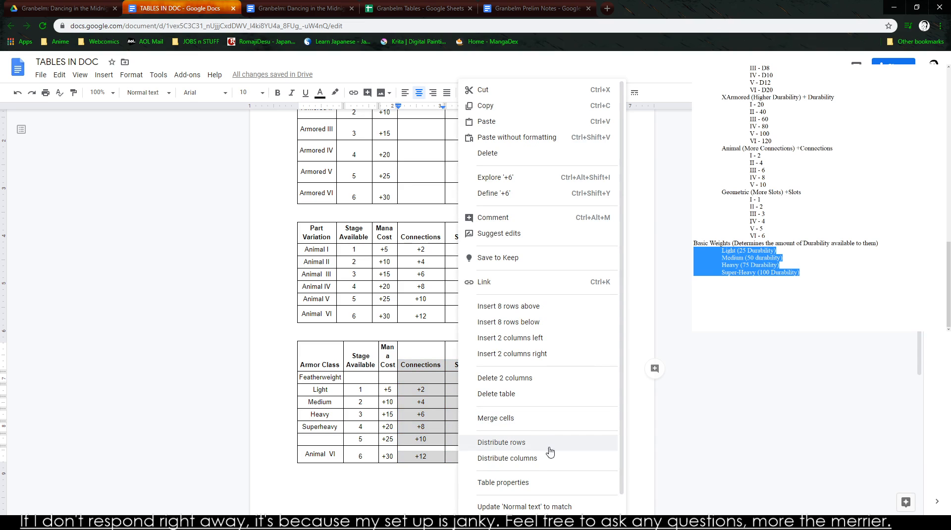
{"action": "left_click", "coordinate": [510, 464]}
{"action": "left_click_drag", "start_coordinate": [514, 409], "coordinate": [569, 452]}
{"action": "right_click", "coordinate": [569, 453]}
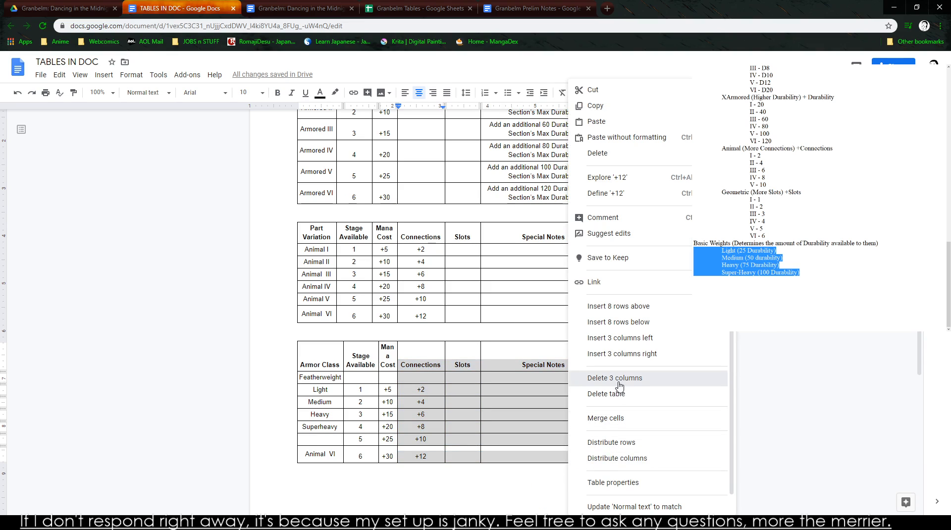
{"action": "left_click", "coordinate": [619, 379]}
{"action": "left_click_drag", "start_coordinate": [502, 360], "coordinate": [476, 352]}
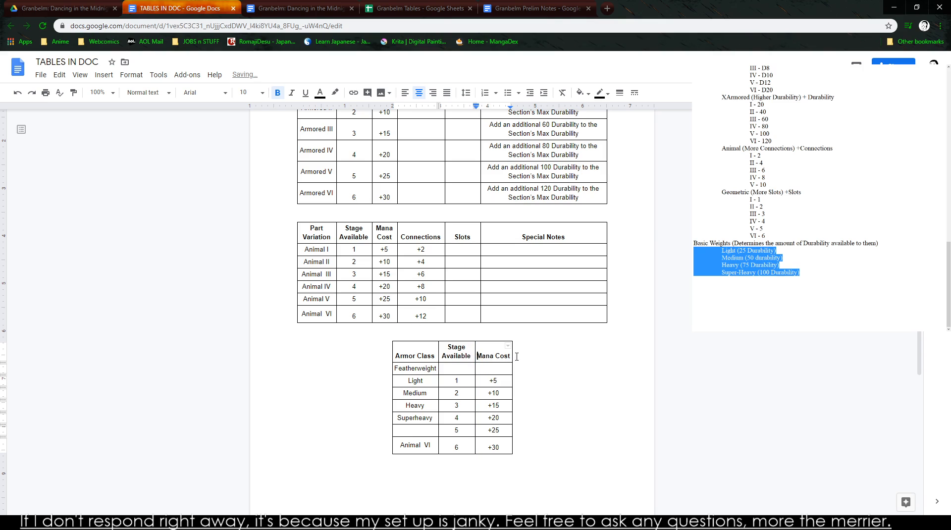
- Fill the Stage Available column from Featherweight down to the last row with 1, 1, 2, 2, 3, 3 and 5
{"action": "left_click", "coordinate": [456, 368]}
{"action": "type", "text": "1"}
{"action": "key", "text": "Down"}
{"action": "key", "text": "Down"}
{"action": "key", "text": "Down"}
{"action": "key", "text": "BackSpace"}
{"action": "type", "text": "2"}
{"action": "key", "text": "Down"}
{"action": "key", "text": "BackSpace"}
{"action": "type", "text": "3"}
{"action": "key", "text": "BackSpace"}
{"action": "type", "text": "3"}
{"action": "key", "text": "Down"}
{"action": "key", "text": "BackSpace"}
{"action": "type", "text": "5"}
- Replace Animal VI in the last row of the Armor Class table with Superheavy
{"action": "key", "text": "Left"}
{"action": "key", "text": "Down"}
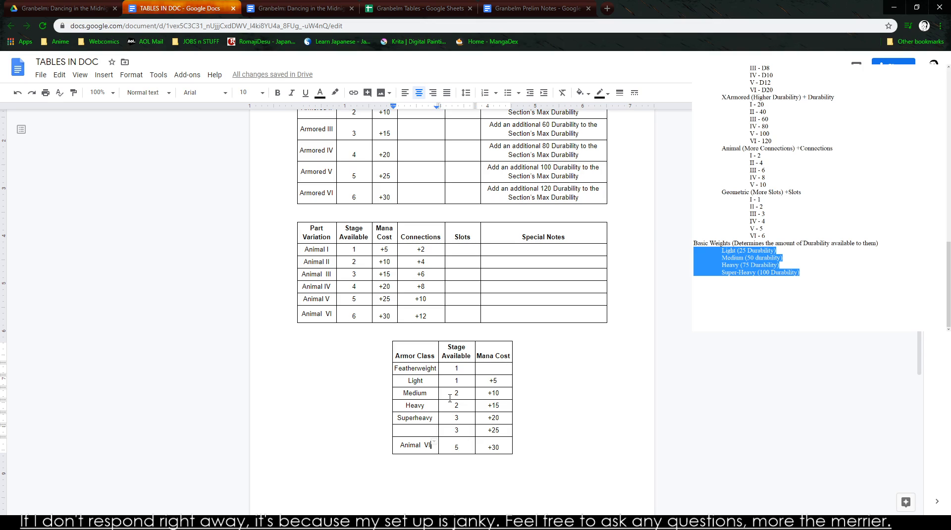
{"action": "key", "text": "BackSpace"}
{"action": "key", "text": "BackSpace"}
{"action": "key", "text": "BackSpace"}
{"action": "key", "text": "BackSpace"}
{"action": "key", "text": "BackSpace"}
{"action": "key", "text": "BackSpace"}
{"action": "key", "text": "BackSpace"}
{"action": "key", "text": "BackSpace"}
{"action": "key", "text": "BackSpace"}
{"action": "key", "text": "BackSpace"}
{"action": "type", "text": "Superheavy"}
- Insert an empty row below Medium in the Armor Class table
{"action": "key", "text": "Up"}
{"action": "key", "text": "Up"}
{"action": "key", "text": "Up"}
{"action": "right_click", "coordinate": [428, 392]}
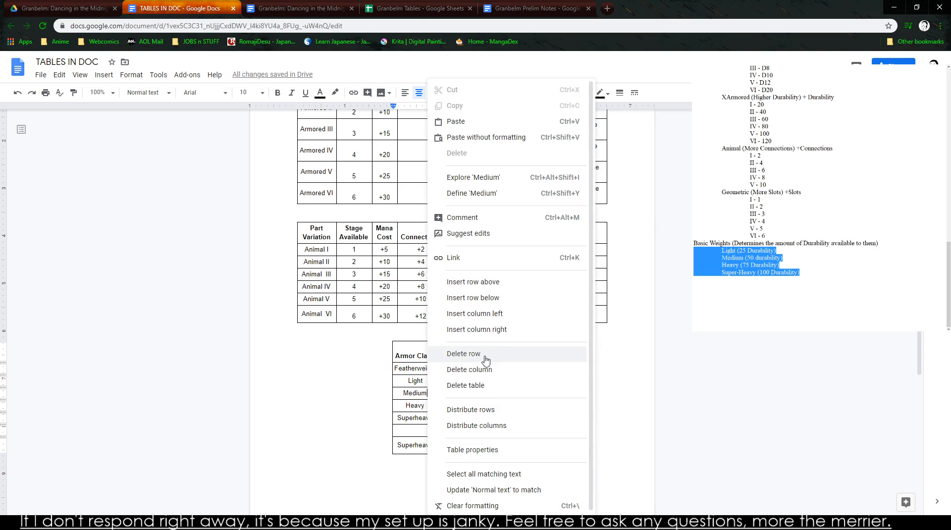
{"action": "left_click", "coordinate": [505, 298]}
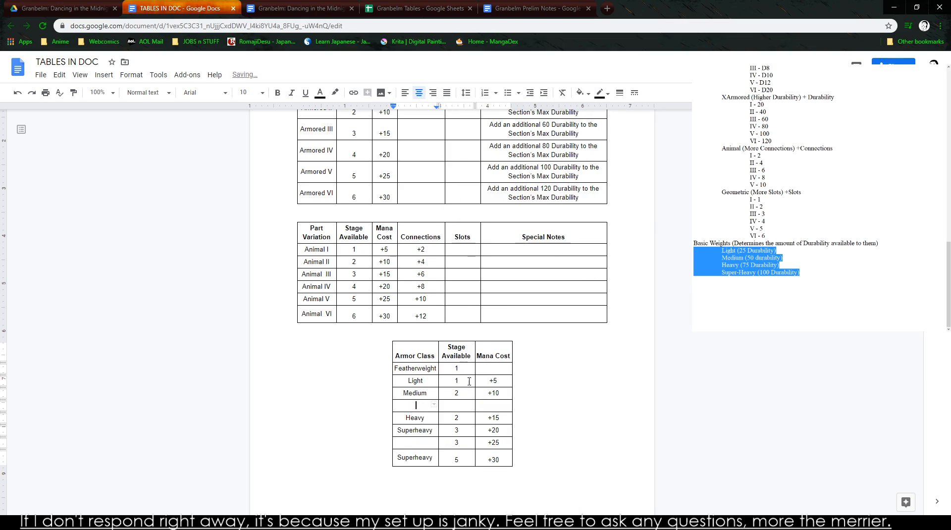
{"action": "type", "text": "Agile"}
{"action": "key", "text": "BackSpace"}
{"action": "key", "text": "BackSpace"}
{"action": "key", "text": "BackSpace"}
{"action": "key", "text": "BackSpace"}
{"action": "key", "text": "BackSpace"}
- Delete the three rows below Heavy from the Armor Class table
{"action": "left_click", "coordinate": [504, 458]}
{"action": "left_click_drag", "start_coordinate": [504, 458], "coordinate": [409, 433]}
{"action": "right_click", "coordinate": [396, 429]}
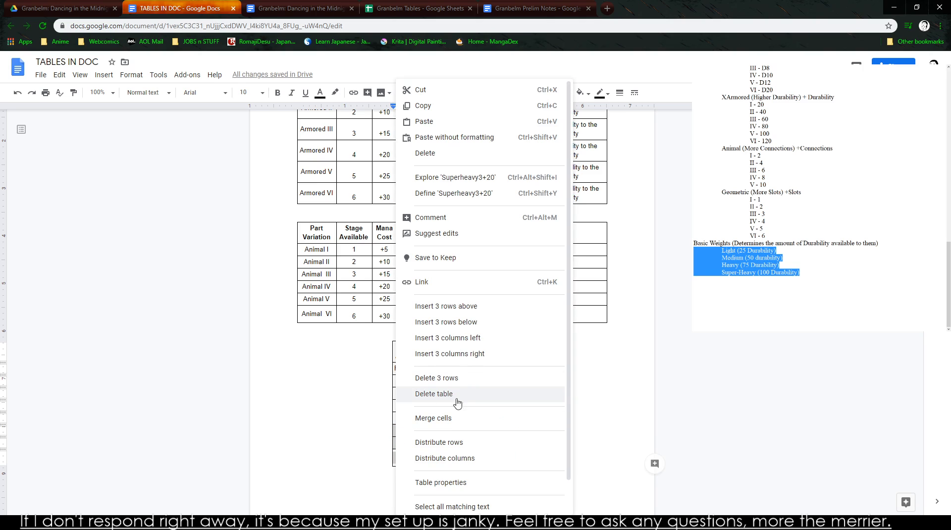
{"action": "left_click", "coordinate": [453, 379]}
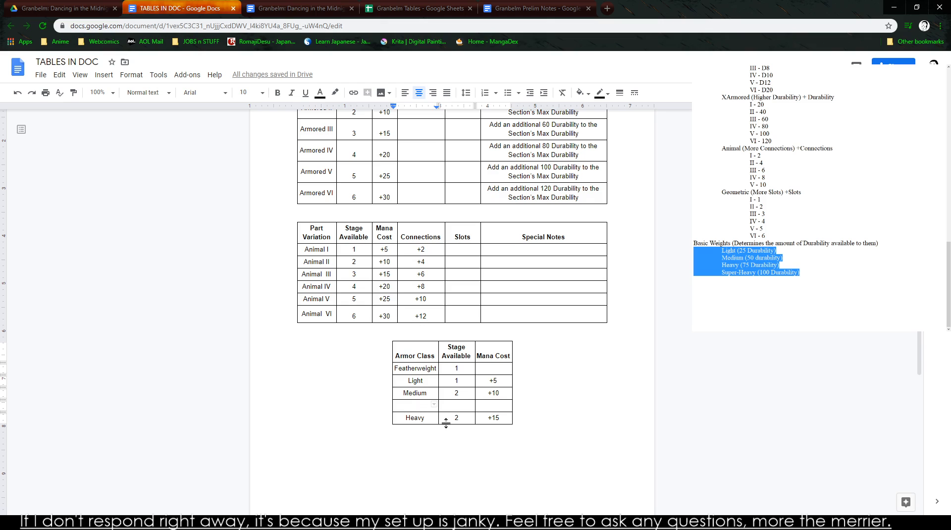
{"action": "right_click", "coordinate": [416, 407]}
{"action": "left_click", "coordinate": [411, 410]}
- Search the web for Weight classes and examine the class table in Wikipedia's mixed martial arts weight classes article
{"action": "left_click", "coordinate": [604, 7]}
{"action": "type", "text": "Weight c"}
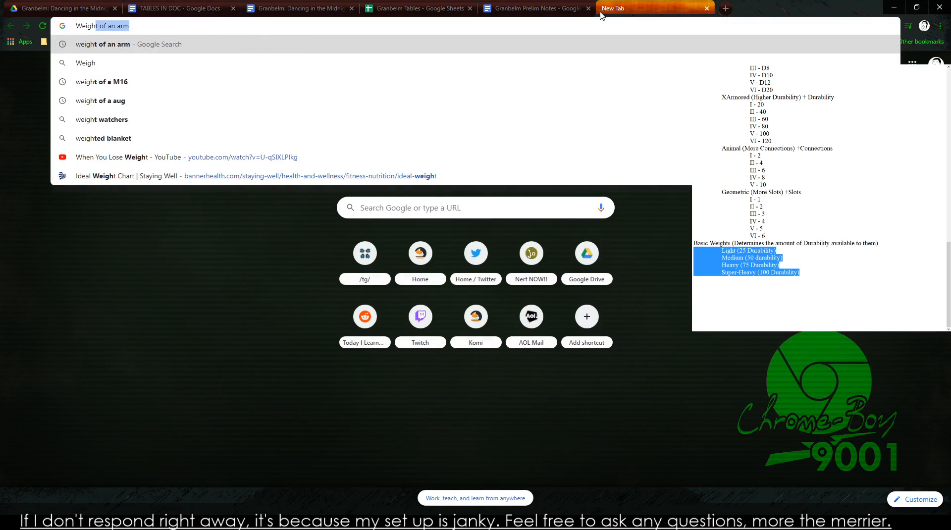
{"action": "type", "text": "lasses"}
{"action": "key", "text": "Return"}
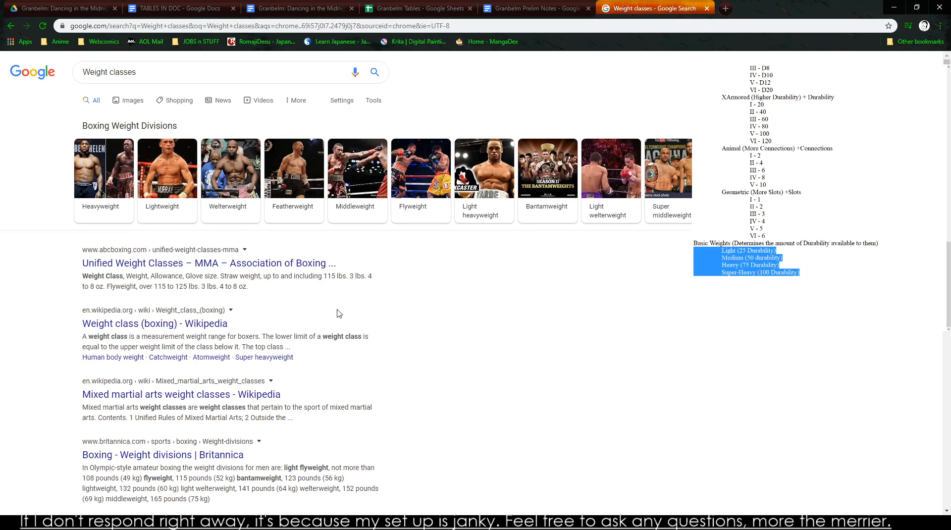
{"action": "left_click", "coordinate": [218, 399]}
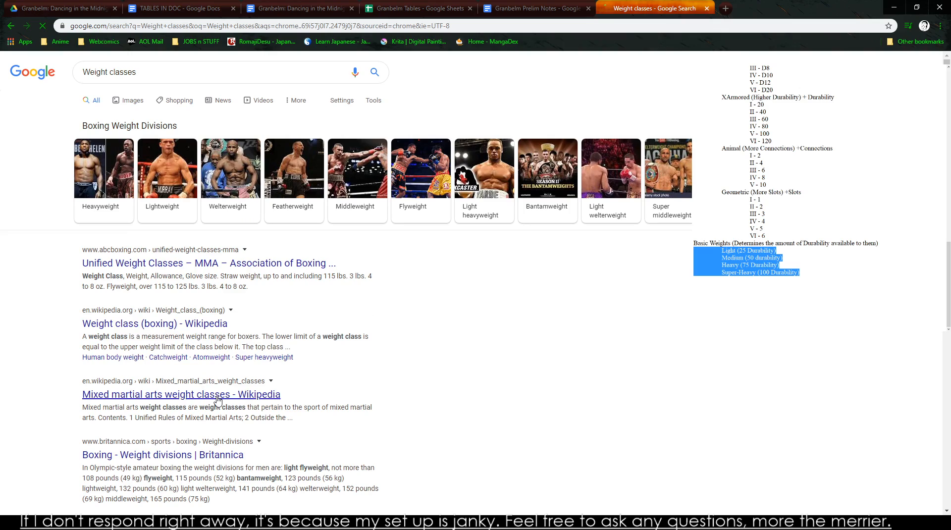
{"action": "scroll", "coordinate": [393, 369], "scroll_direction": "down", "scroll_amount": 15}
{"action": "scroll", "coordinate": [213, 268], "scroll_direction": "up", "scroll_amount": 1}
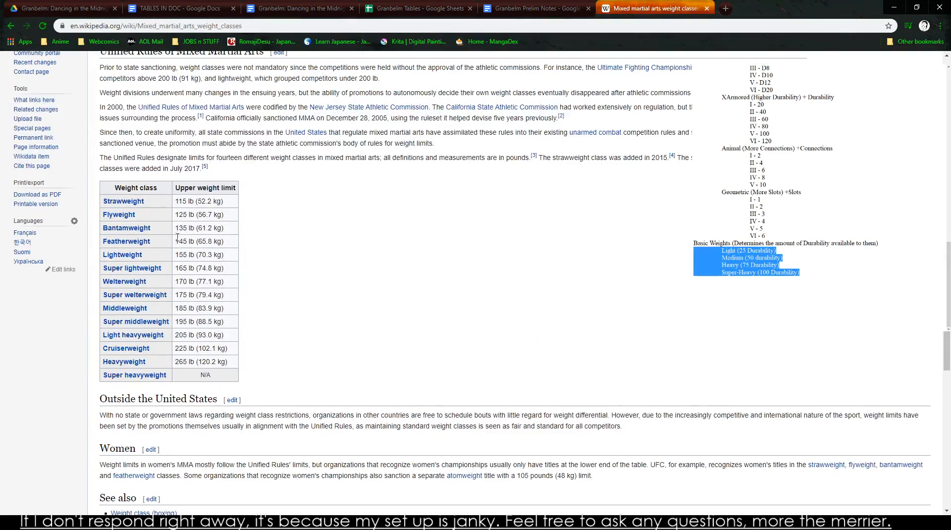
{"action": "mouse_move", "coordinate": [134, 205]}
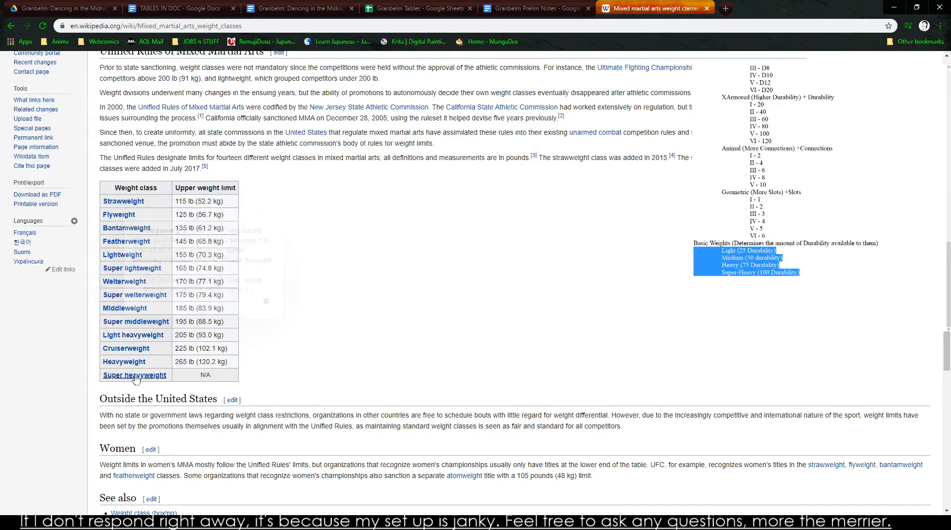
{"action": "mouse_move", "coordinate": [149, 379]}
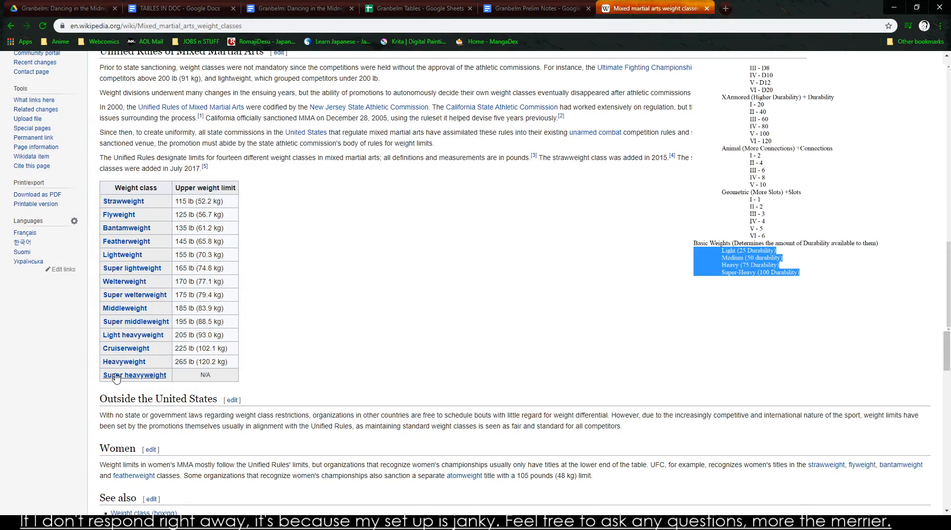
{"action": "mouse_move", "coordinate": [123, 349]}
- Replace the Basic Weights section in the notes with the lines Featherweight, Lightweight, Welterweighter, Middleweight and Cruiserw
{"action": "left_click", "coordinate": [772, 265]}
{"action": "triple_click", "coordinate": [772, 266]}
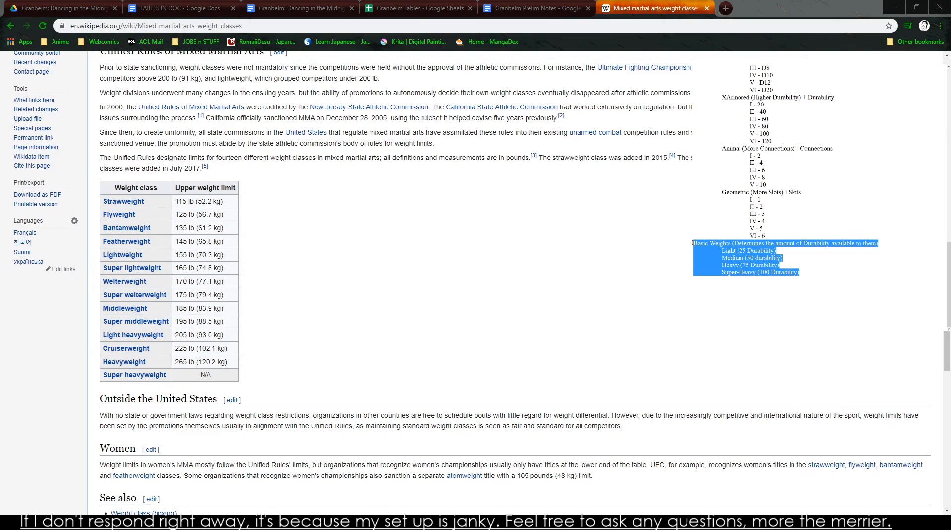
{"action": "type", "text": "Fly"}
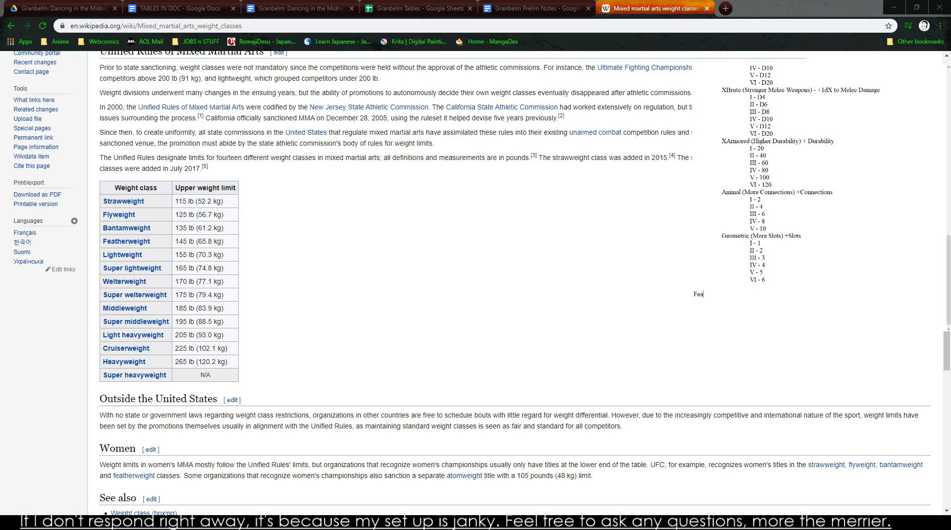
{"action": "type", "text": "ight"}
{"action": "type", "text": "eight"}
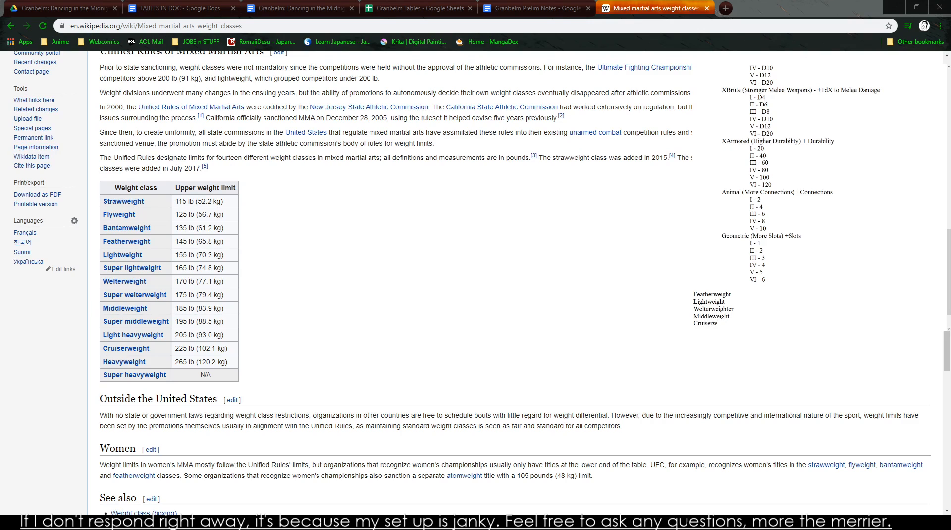
- Open the Welterweight (MMA) article and read how the division's weight limits are defined
{"action": "left_click", "coordinate": [130, 282]}
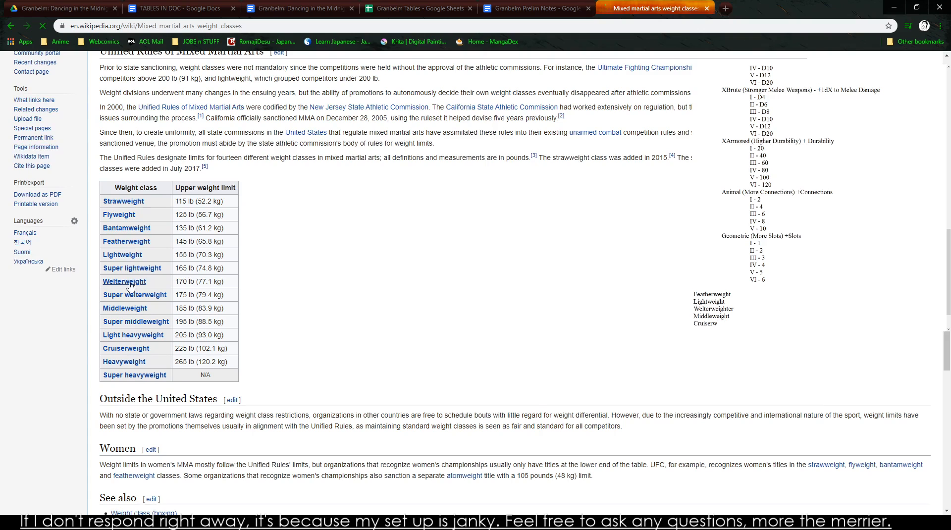
{"action": "left_click_drag", "start_coordinate": [154, 161], "coordinate": [246, 172]}
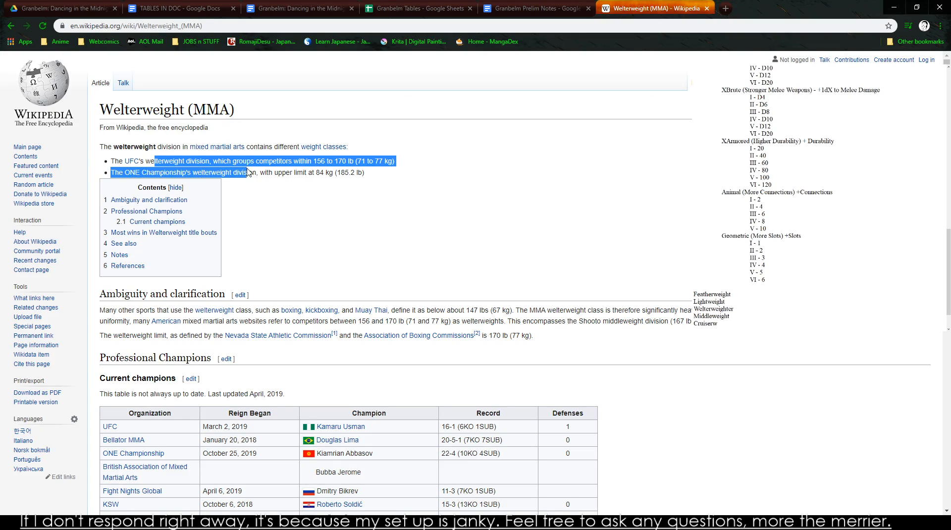
{"action": "left_click_drag", "start_coordinate": [446, 310], "coordinate": [610, 320]}
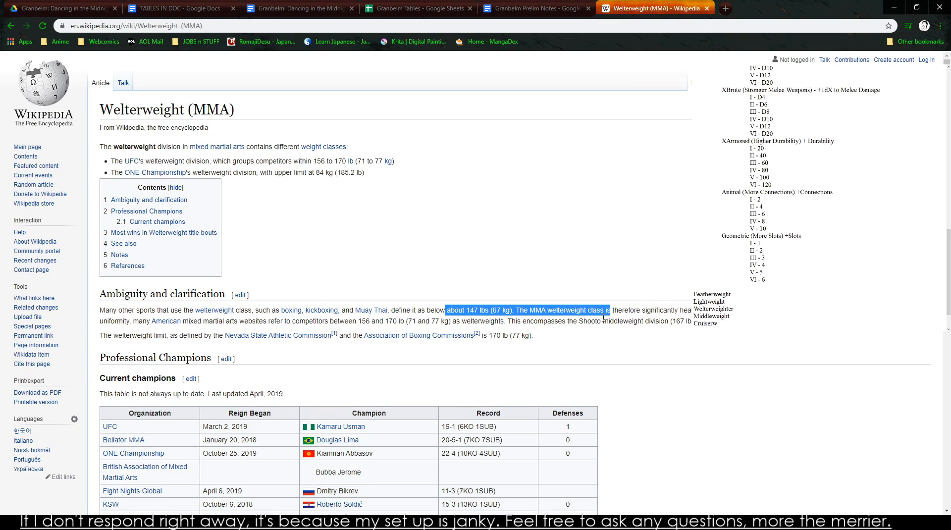
{"action": "left_click", "coordinate": [599, 317]}
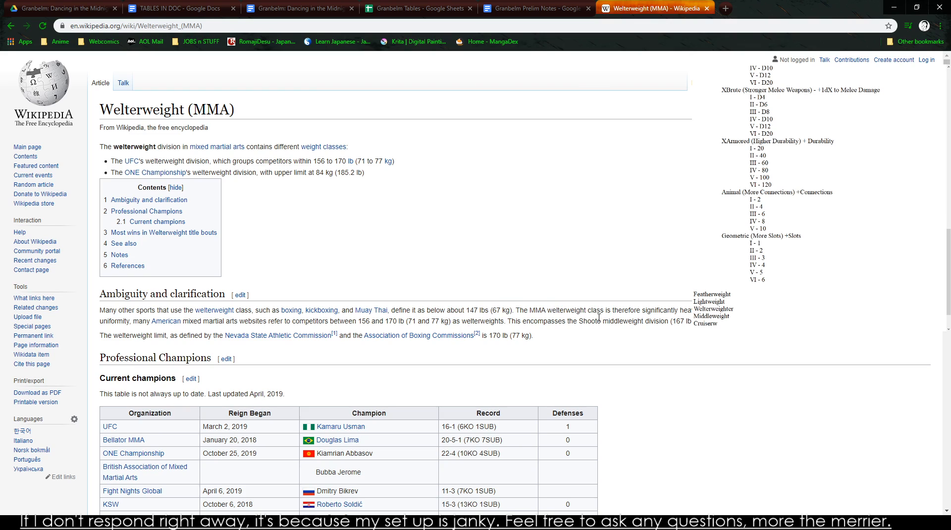
{"action": "left_click_drag", "start_coordinate": [590, 322], "coordinate": [583, 315]}
- Return to TABLES IN DOC and enter Cruiser in the empty row below Medium
{"action": "left_click", "coordinate": [508, 9]}
{"action": "left_click", "coordinate": [179, 8]}
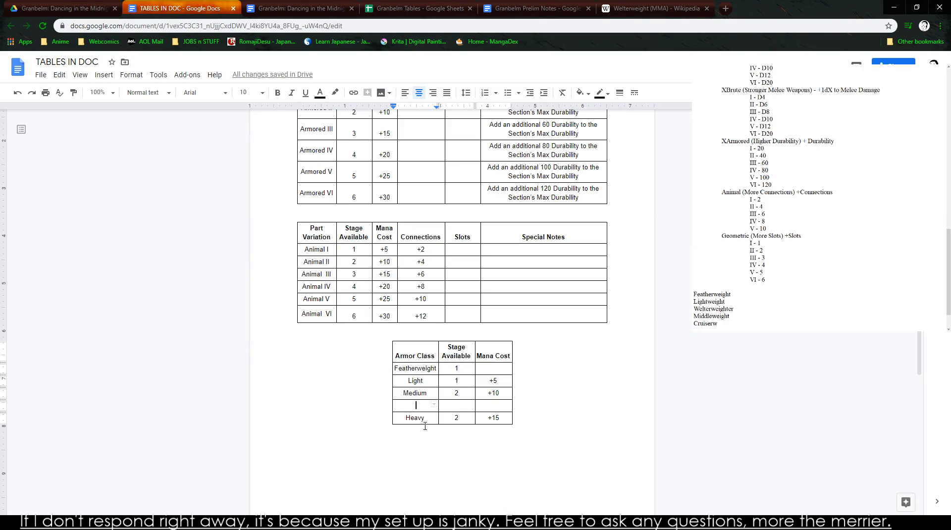
{"action": "left_click", "coordinate": [718, 323]}
{"action": "left_click", "coordinate": [415, 404]}
{"action": "type", "text": "Cruiser"}
- Set Stage Available to 2 for Cruiser and 3 for Heavy
{"action": "double_click", "coordinate": [466, 406]}
{"action": "type", "text": "3"}
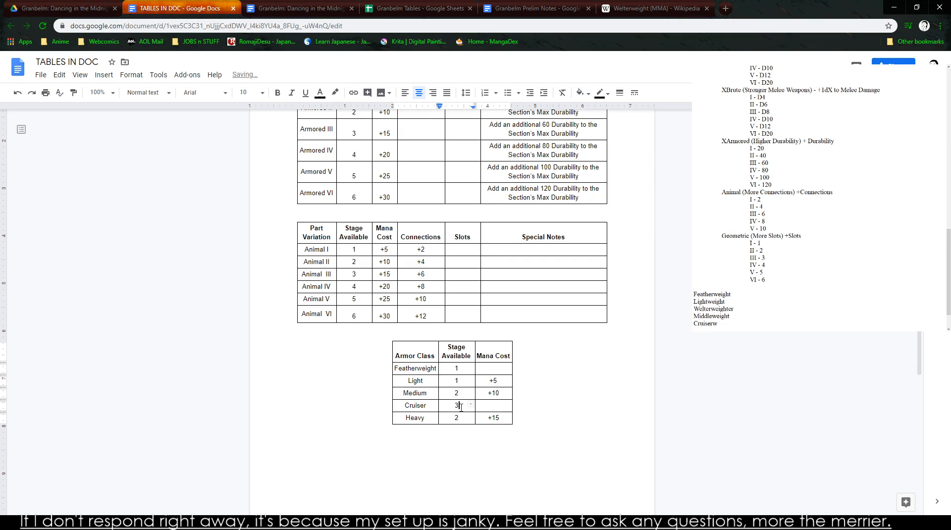
{"action": "key", "text": "BackSpace"}
{"action": "type", "text": "2"}
{"action": "key", "text": "Down"}
- Insert a row below Heavy named Super Heavy with Stage Available 3
{"action": "right_click", "coordinate": [481, 427]}
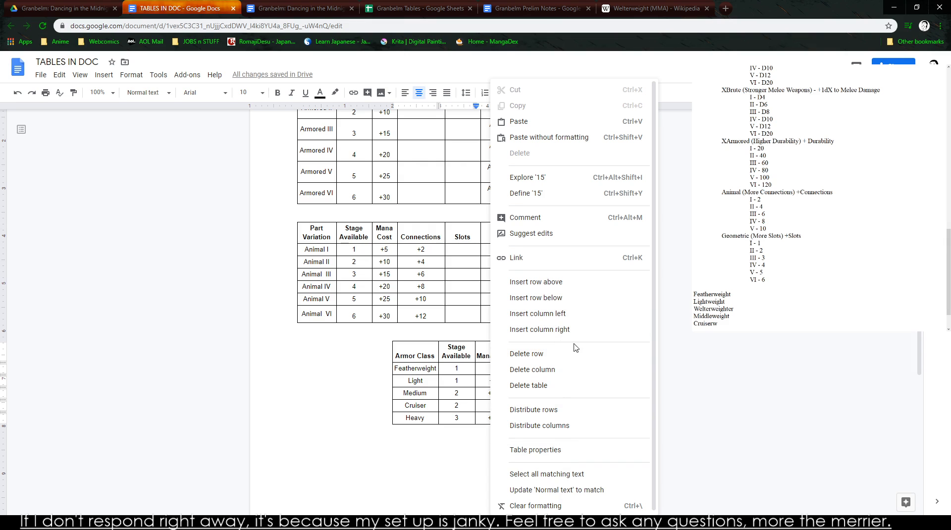
{"action": "left_click", "coordinate": [568, 298]}
{"action": "type", "text": "Super Heavy"}
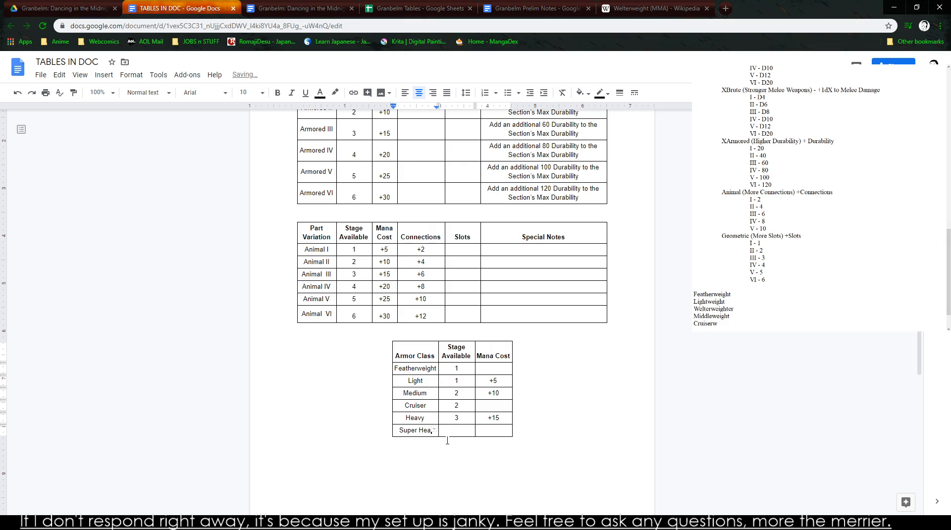
{"action": "key", "text": "Tab"}
{"action": "type", "text": "3"}
{"action": "key", "text": "Tab"}
- Review the Basic Types sections and the weight class list in the notes against the Armor Class table
{"action": "key", "text": "alt+Tab"}
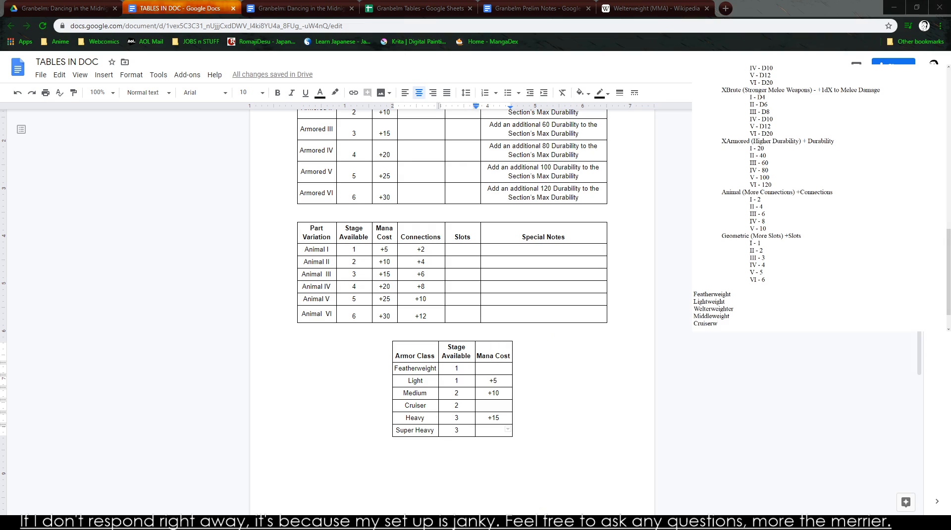
{"action": "scroll", "coordinate": [764, 269], "scroll_direction": "up", "scroll_amount": 6}
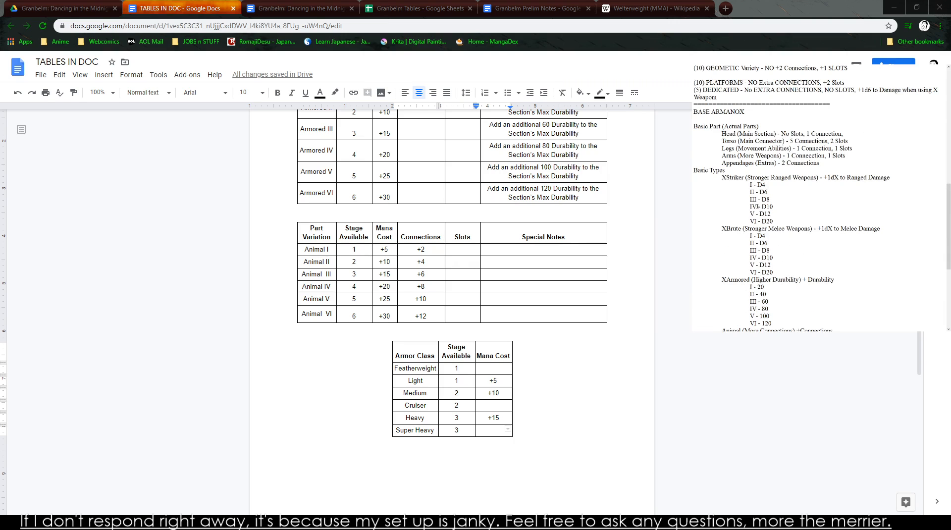
{"action": "scroll", "coordinate": [750, 246], "scroll_direction": "down", "scroll_amount": 7}
{"action": "key", "text": "ctrl+End"}
{"action": "key", "text": "shift+Left"}
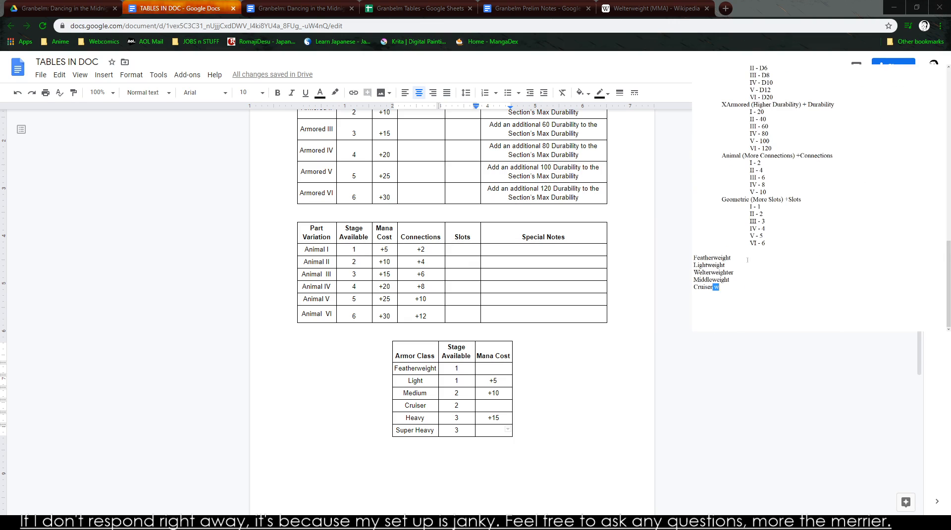
{"action": "left_click", "coordinate": [284, 8]}
{"action": "left_click", "coordinate": [210, 8]}
{"action": "left_click", "coordinate": [365, 335]}
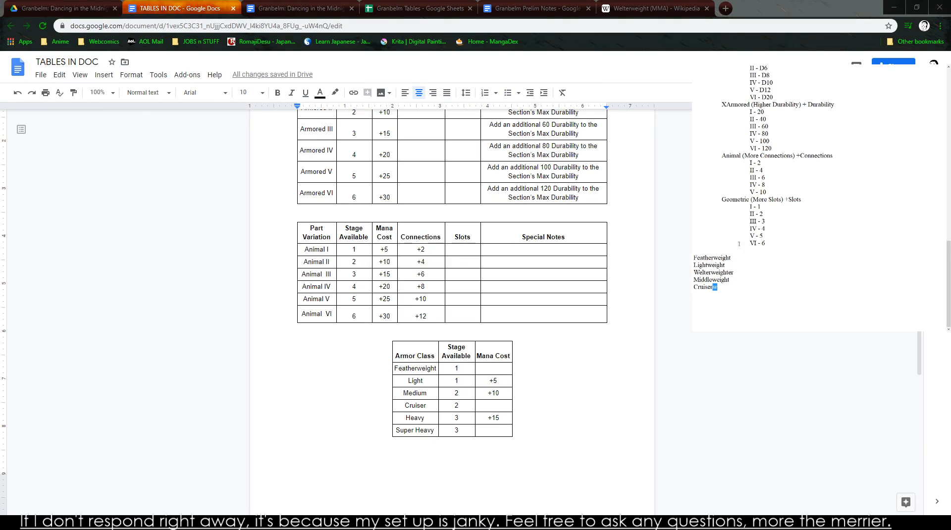
{"action": "scroll", "coordinate": [817, 198], "scroll_direction": "up", "scroll_amount": 10}
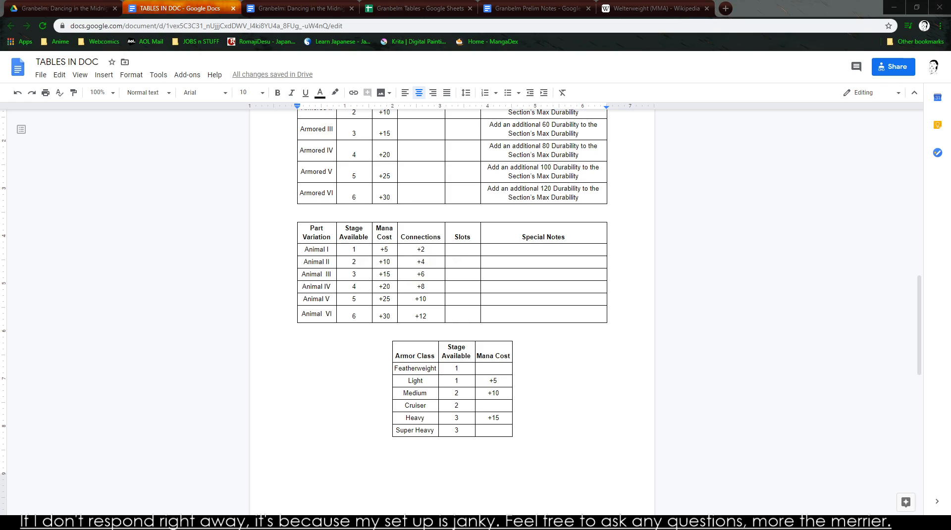
- Delete the stray link text below the Basic Weights list in the notes
{"action": "scroll", "coordinate": [762, 176], "scroll_direction": "down", "scroll_amount": 15}
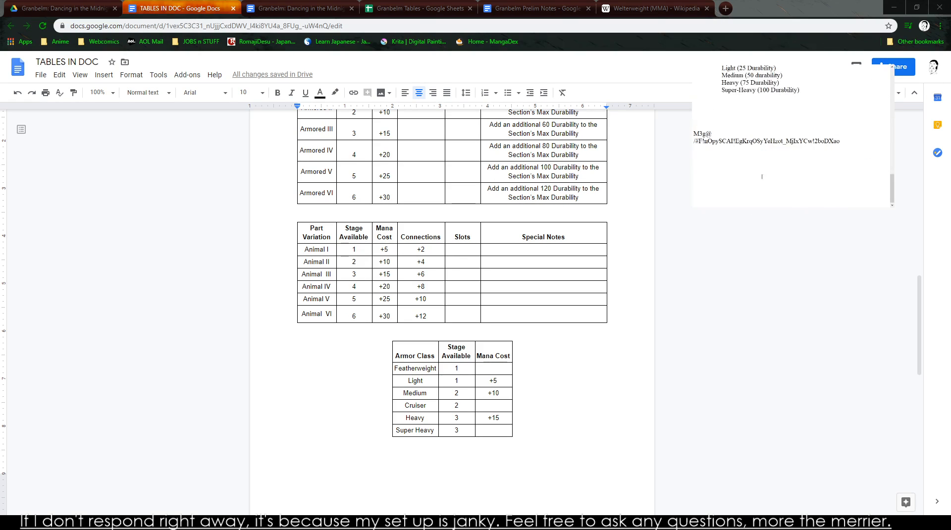
{"action": "scroll", "coordinate": [762, 176], "scroll_direction": "up", "scroll_amount": 3}
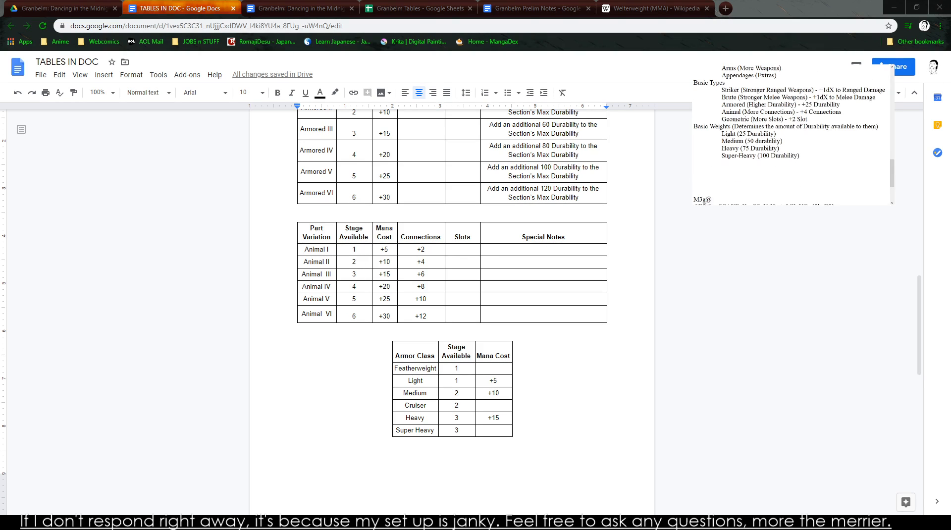
{"action": "left_click_drag", "start_coordinate": [694, 199], "coordinate": [869, 206]}
{"action": "scroll", "coordinate": [882, 203], "scroll_direction": "up", "scroll_amount": 5}
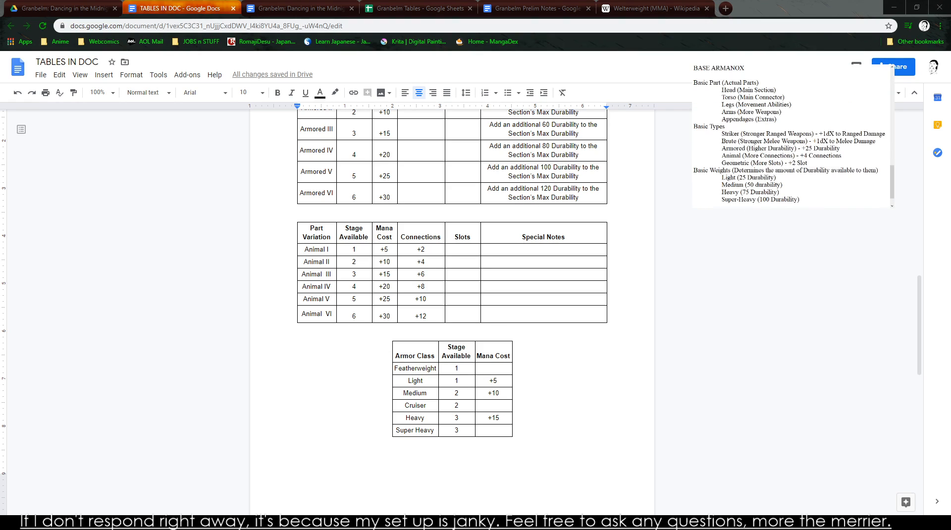
{"action": "scroll", "coordinate": [771, 157], "scroll_direction": "down", "scroll_amount": 1}
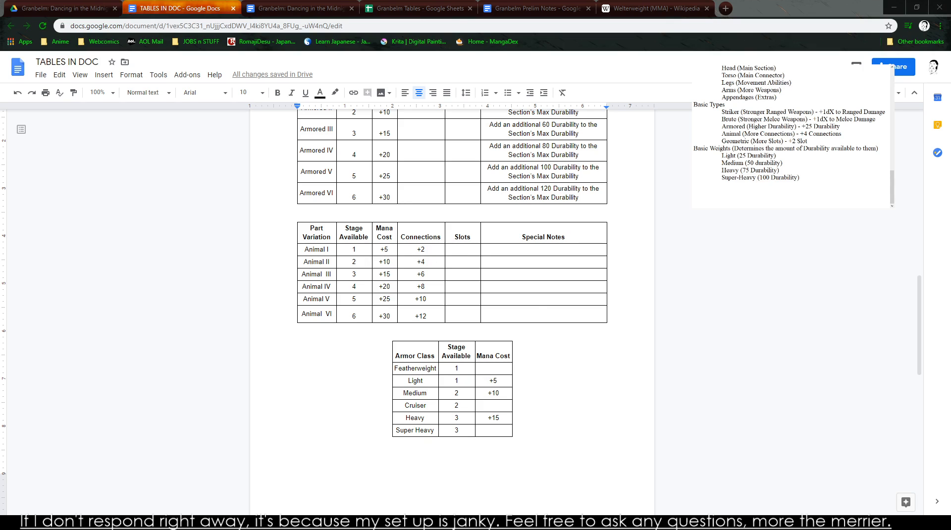
- Add a column titled Max Durability after Mana Cost in the Armor Class table
{"action": "right_click", "coordinate": [510, 355]}
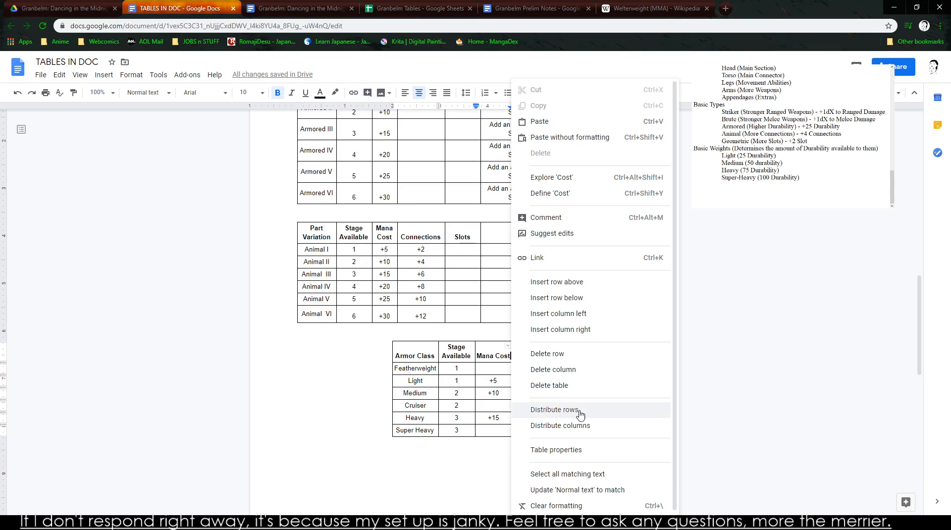
{"action": "left_click", "coordinate": [610, 331]}
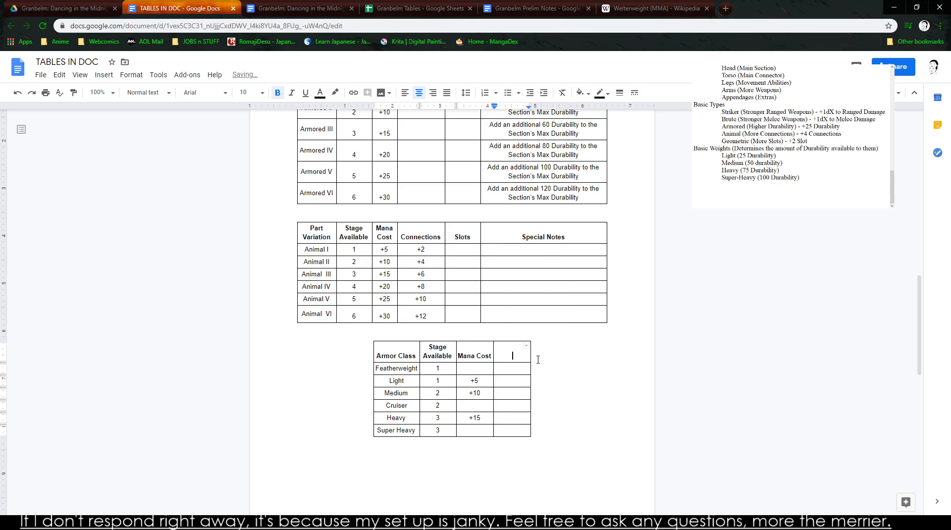
{"action": "type", "text": "Max Durability"}
- Enter a Max Durability of 10 for Featherweight and 25 for Light
{"action": "key", "text": "Down"}
{"action": "type", "text": "15"}
{"action": "key", "text": "BackSpace"}
{"action": "type", "text": "0"}
{"action": "key", "text": "Down"}
{"action": "type", "text": "25"}
{"action": "key", "text": "Down"}
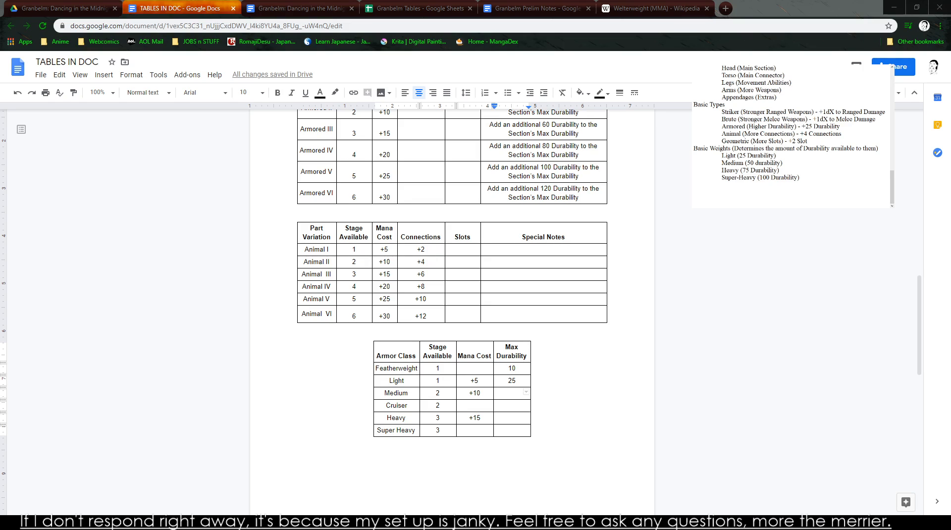
{"action": "left_click", "coordinate": [485, 393]}
{"action": "left_click", "coordinate": [512, 393]}
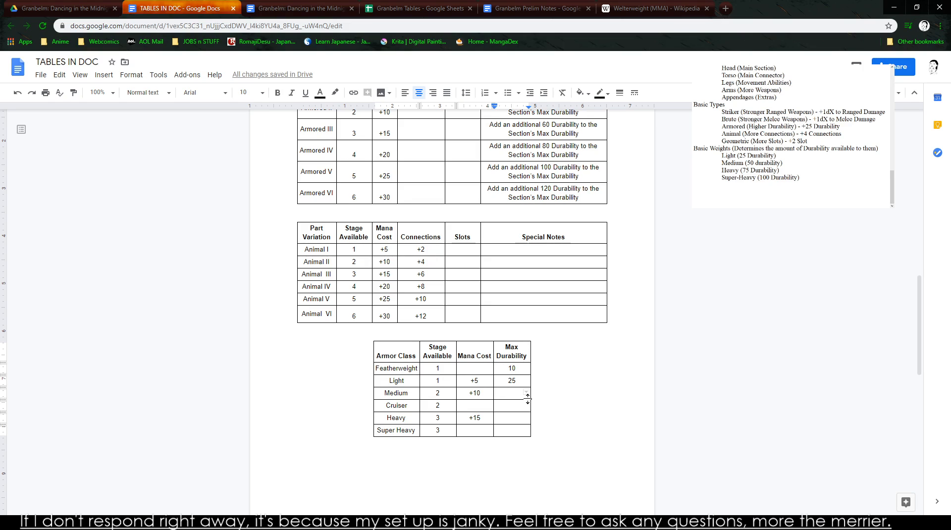
- Check the part tables in the Granbelm Tables spreadsheet and return to the TABLES IN DOC document
{"action": "left_click", "coordinate": [271, 5]}
{"action": "left_click", "coordinate": [400, 7]}
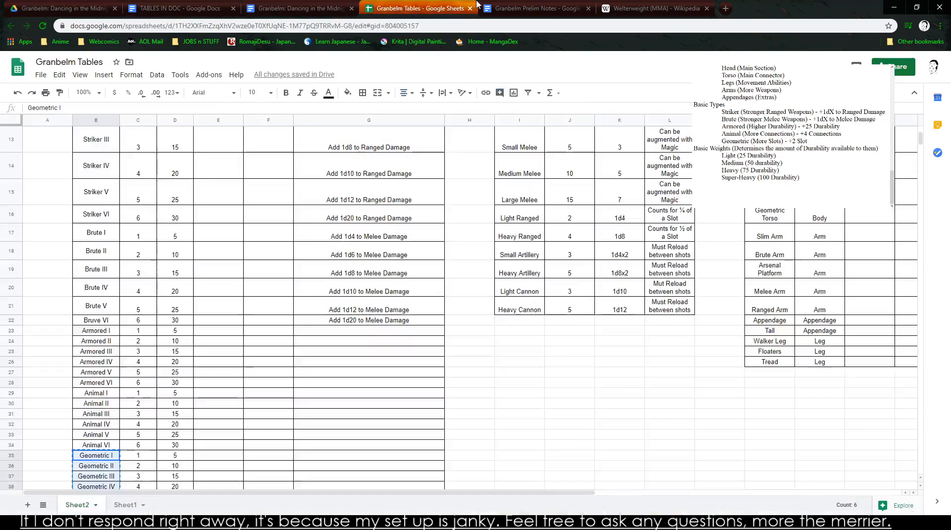
{"action": "scroll", "coordinate": [281, 210], "scroll_direction": "down", "scroll_amount": 5}
{"action": "scroll", "coordinate": [371, 318], "scroll_direction": "up", "scroll_amount": 8}
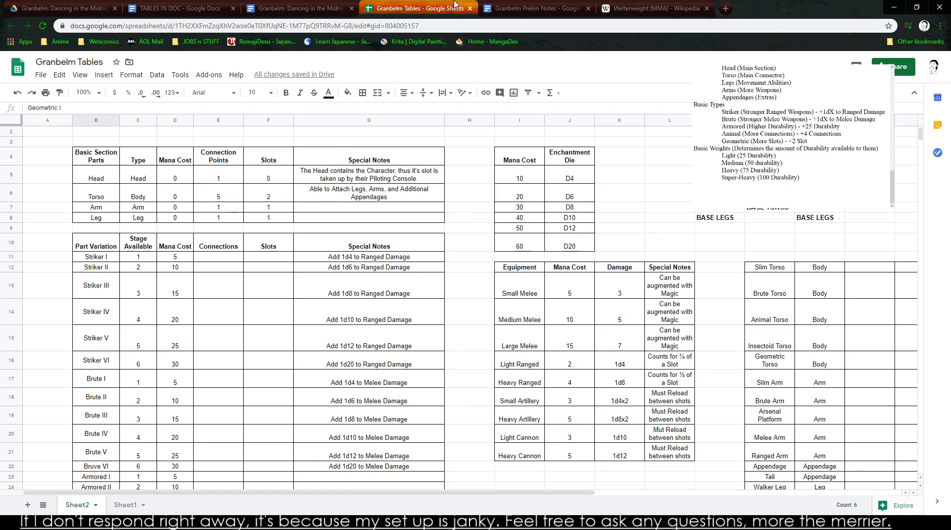
{"action": "left_click", "coordinate": [544, 6]}
{"action": "left_click", "coordinate": [76, 7]}
{"action": "left_click", "coordinate": [157, 7]}
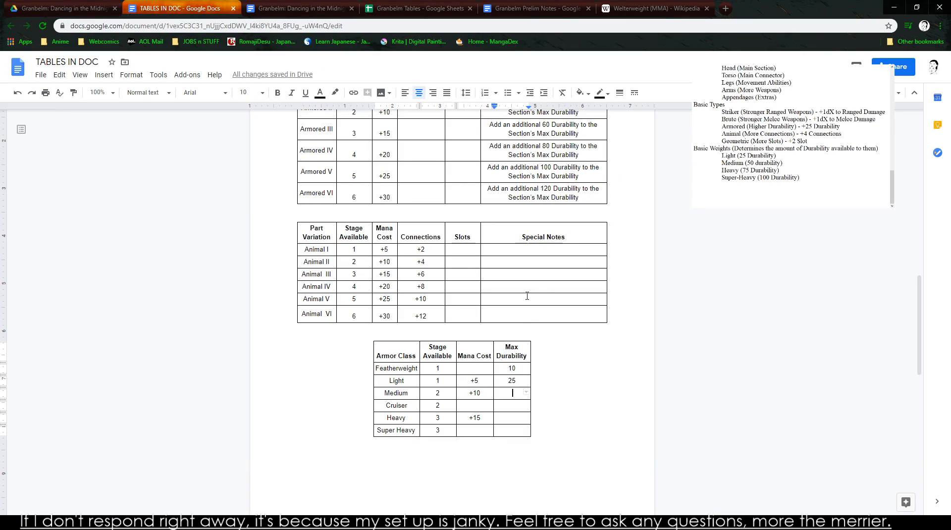
- Copy the Animal table's Connections and Slots columns into the Armor Class table after Mana Cost, and widen Connections to fit its heading
{"action": "left_click_drag", "start_coordinate": [451, 238], "coordinate": [416, 240]}
{"action": "key", "text": "ctrl+c"}
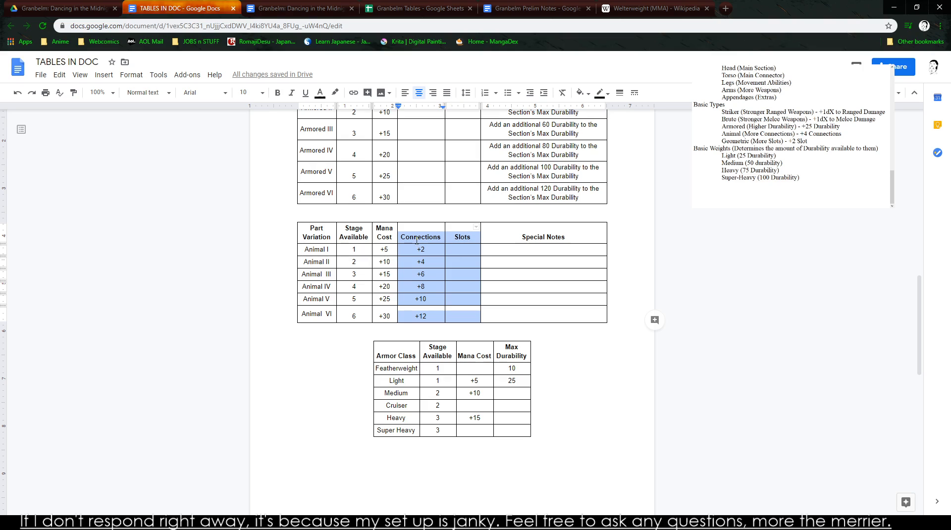
{"action": "right_click", "coordinate": [492, 356]}
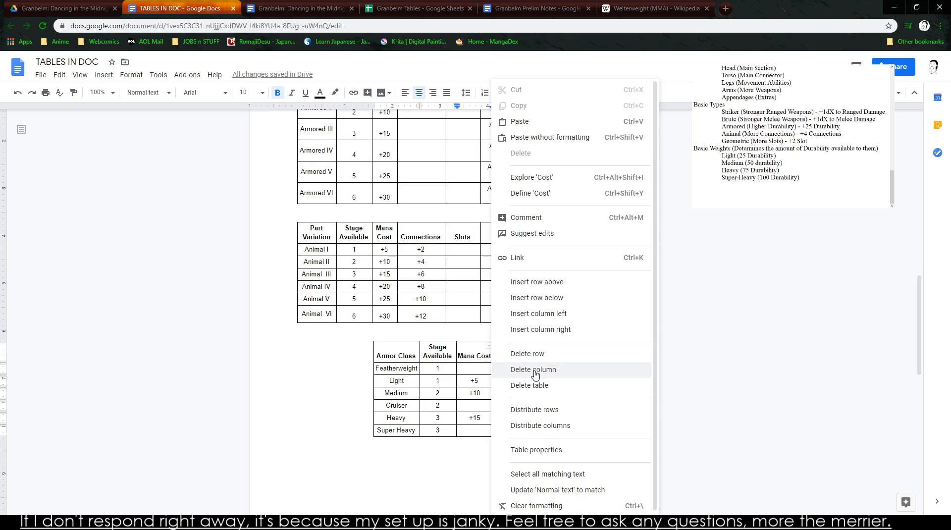
{"action": "left_click", "coordinate": [563, 329]}
{"action": "key", "text": "ctrl+v"}
{"action": "left_click", "coordinate": [532, 380]}
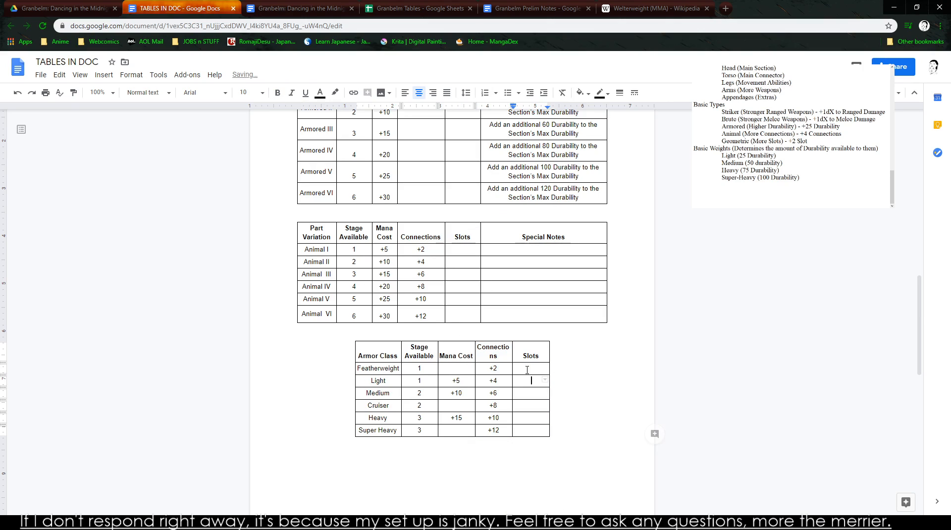
{"action": "left_click_drag", "start_coordinate": [519, 354], "coordinate": [519, 355]}
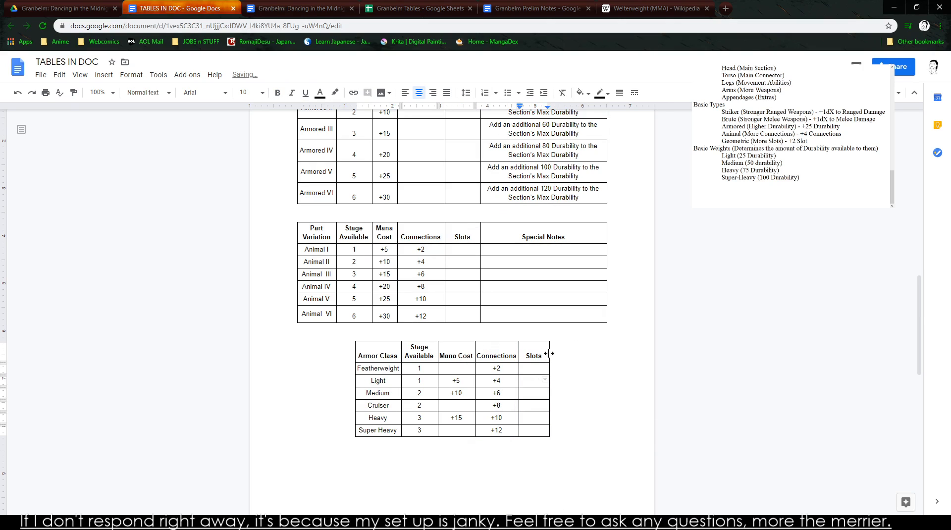
- Add a Max Durability column after Slots in the Armor Class table and widen it to fit the heading
{"action": "right_click", "coordinate": [544, 354]}
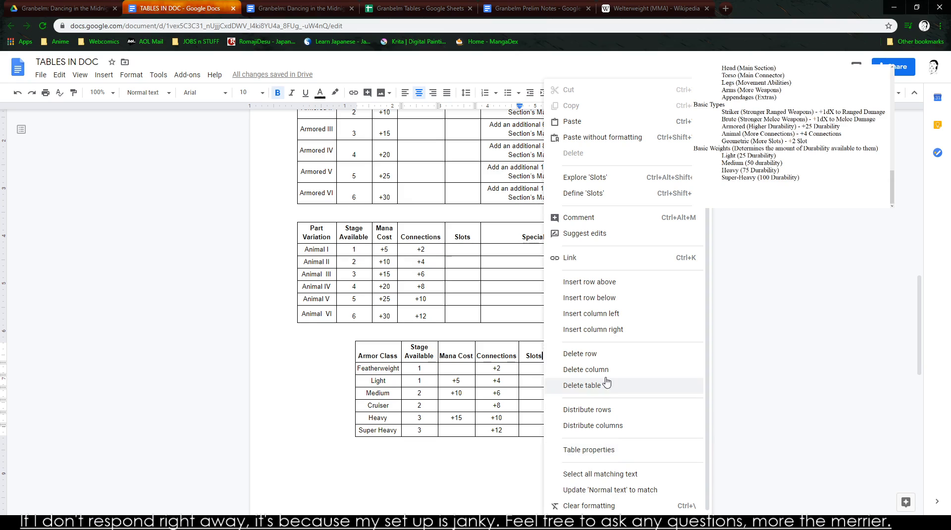
{"action": "left_click", "coordinate": [611, 330]}
{"action": "type", "text": "Ma"}
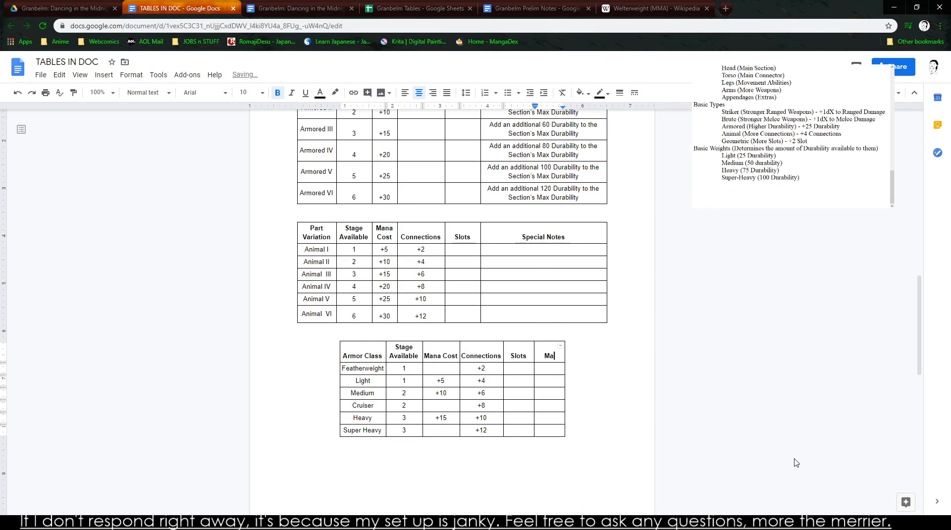
{"action": "type", "text": "x Durability"}
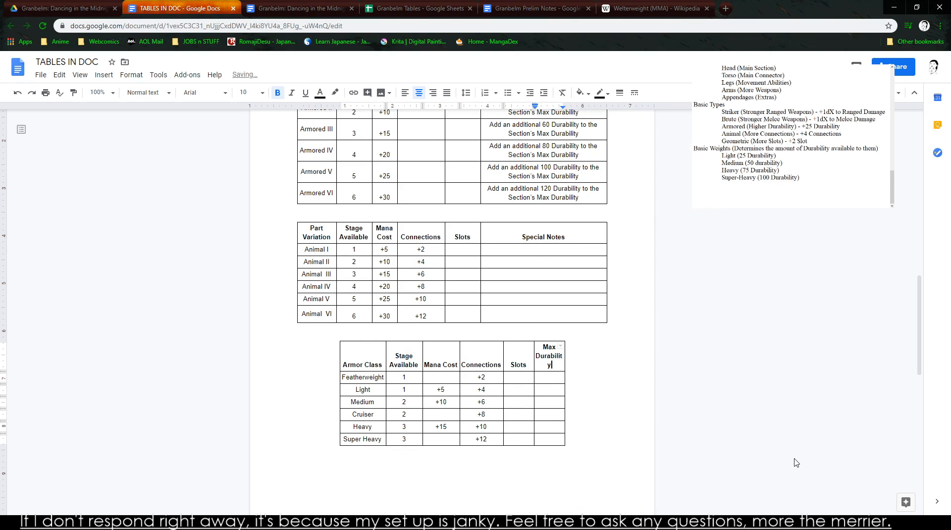
{"action": "left_click_drag", "start_coordinate": [564, 354], "coordinate": [578, 354]}
- Fill Max Durability from Featherweight down to Super Heavy with 25, 50, 75, 100, 125 and 150
{"action": "left_click", "coordinate": [548, 368]}
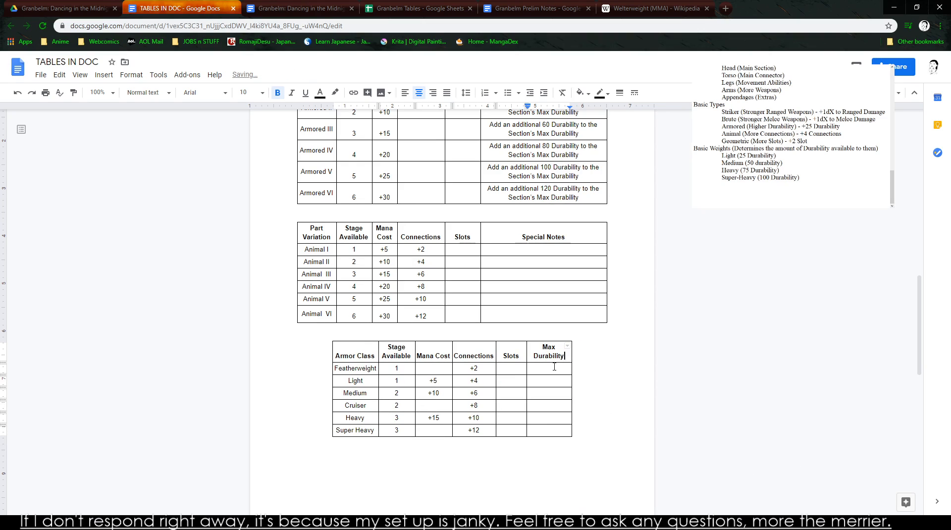
{"action": "type", "text": "15"}
{"action": "left_click", "coordinate": [550, 381]}
{"action": "left_click", "coordinate": [571, 365]}
{"action": "type", "text": "25"}
{"action": "key", "text": "Down"}
{"action": "type", "text": "50"}
{"action": "key", "text": "Down"}
{"action": "key", "text": "Down"}
{"action": "type", "text": "6"}
{"action": "key", "text": "BackSpace"}
{"action": "type", "text": "76"}
{"action": "type", "text": "5"}
{"action": "key", "text": "Down"}
{"action": "type", "text": "100"}
{"action": "key", "text": "Up"}
{"action": "key", "text": "Up"}
{"action": "key", "text": "Up"}
{"action": "key", "text": "Up"}
{"action": "key", "text": "Up"}
{"action": "key", "text": "Down"}
{"action": "key", "text": "BackSpace"}
{"action": "key", "text": "BackSpace"}
{"action": "key", "text": "BackSpace"}
{"action": "type", "text": "675"}
{"action": "key", "text": "Down"}
{"action": "type", "text": "100"}
{"action": "key", "text": "BackSpace"}
{"action": "type", "text": "12"}
{"action": "key", "text": "BackSpace"}
{"action": "key", "text": "BackSpace"}
{"action": "type", "text": "50"}
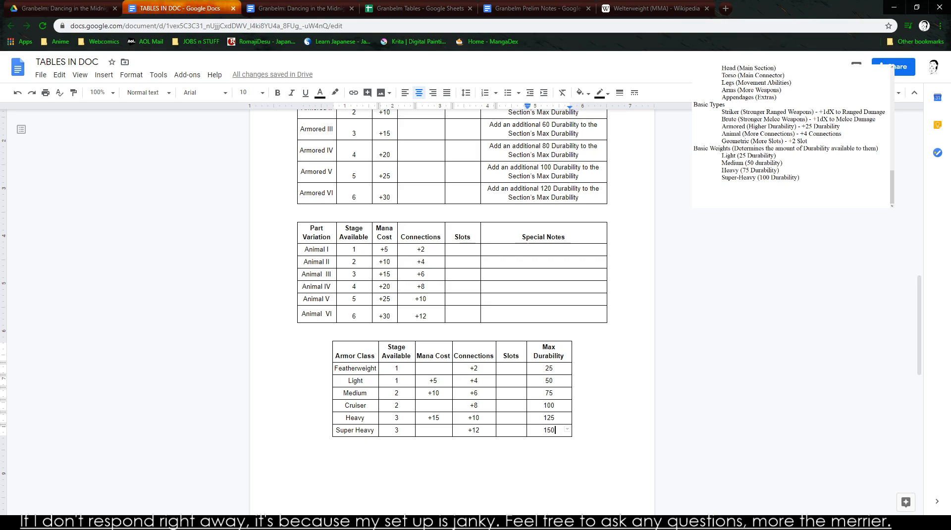
- Set Featherweight's Mana Cost to 0 and clear the copied Connections values from all six armor class rows
{"action": "left_click", "coordinate": [433, 367]}
{"action": "type", "text": "0"}
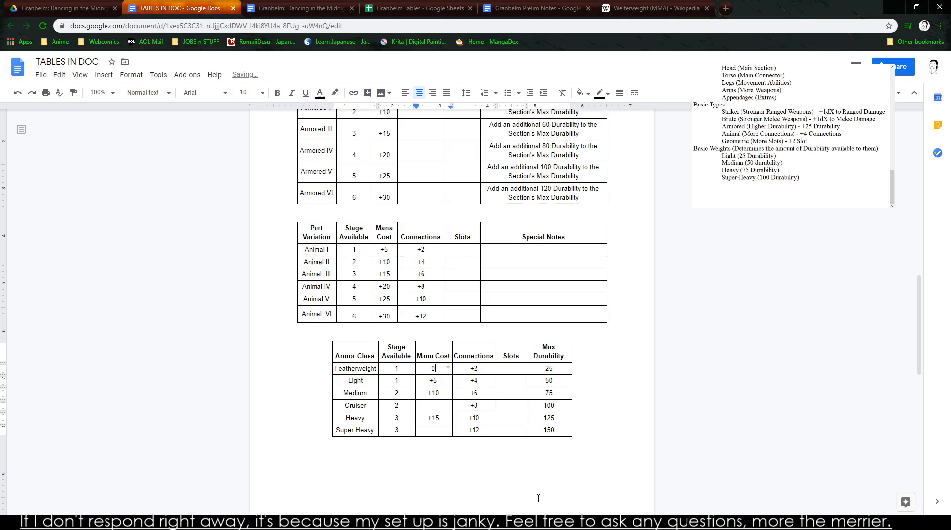
{"action": "key", "text": "Right"}
{"action": "key", "text": "Right"}
{"action": "key", "text": "Right"}
{"action": "key", "text": "BackSpace"}
{"action": "key", "text": "BackSpace"}
{"action": "key", "text": "Down"}
{"action": "key", "text": "Right"}
{"action": "key", "text": "BackSpace"}
{"action": "key", "text": "BackSpace"}
{"action": "key", "text": "Down"}
{"action": "key", "text": "Right"}
{"action": "key", "text": "BackSpace"}
{"action": "key", "text": "BackSpace"}
{"action": "key", "text": "Down"}
{"action": "key", "text": "Right"}
{"action": "key", "text": "BackSpace"}
{"action": "key", "text": "BackSpace"}
{"action": "key", "text": "Down"}
{"action": "key", "text": "Right"}
{"action": "key", "text": "BackSpace"}
{"action": "key", "text": "BackSpace"}
{"action": "key", "text": "BackSpace"}
{"action": "key", "text": "Down"}
{"action": "key", "text": "Tab"}
{"action": "key", "text": "Left"}
{"action": "key", "text": "BackSpace"}
{"action": "key", "text": "BackSpace"}
{"action": "key", "text": "BackSpace"}
{"action": "key", "text": "BackSpace"}
- Set Featherweight's Slots value to -1, leaving its Connections cell empty
{"action": "scroll", "coordinate": [529, 506], "scroll_direction": "up", "scroll_amount": 1}
{"action": "scroll", "coordinate": [528, 506], "scroll_direction": "up", "scroll_amount": 5}
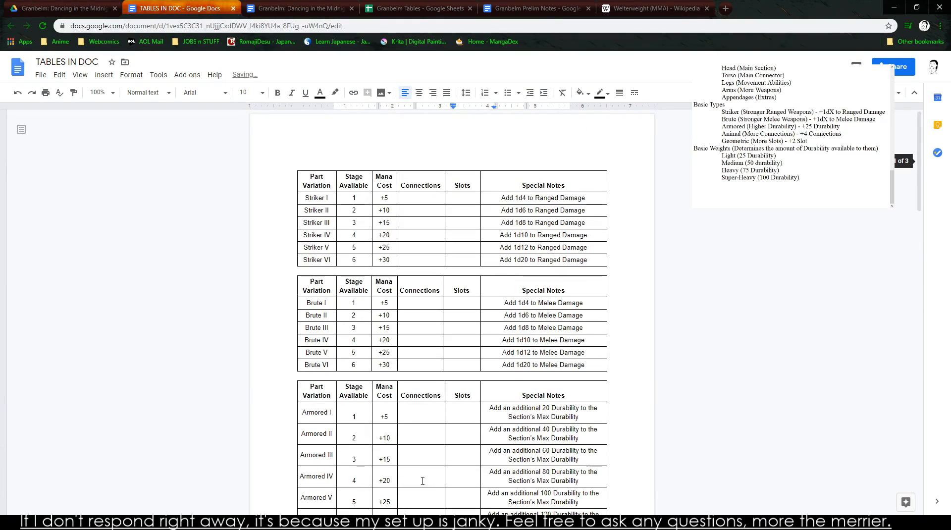
{"action": "scroll", "coordinate": [418, 466], "scroll_direction": "down", "scroll_amount": 6}
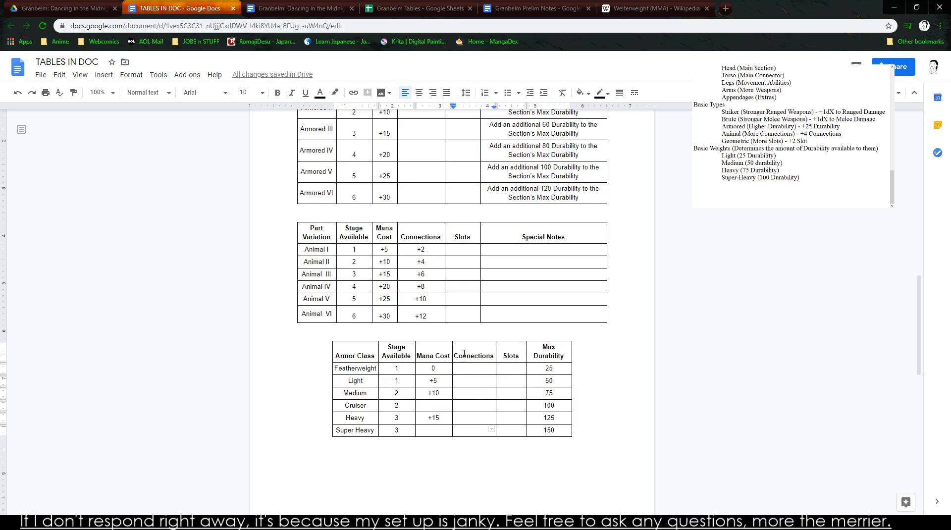
{"action": "left_click", "coordinate": [472, 371]}
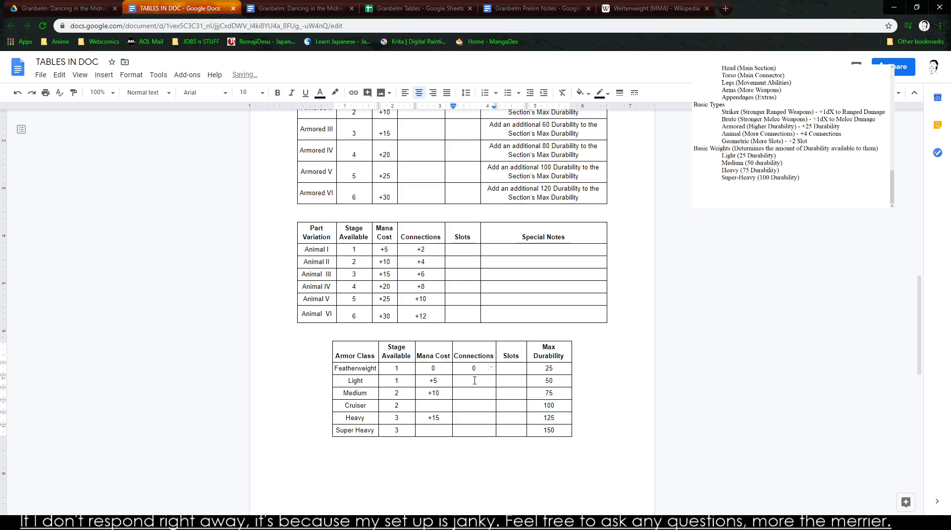
{"action": "key", "text": "Tab"}
{"action": "type", "text": "-1"}
{"action": "key", "text": "Down"}
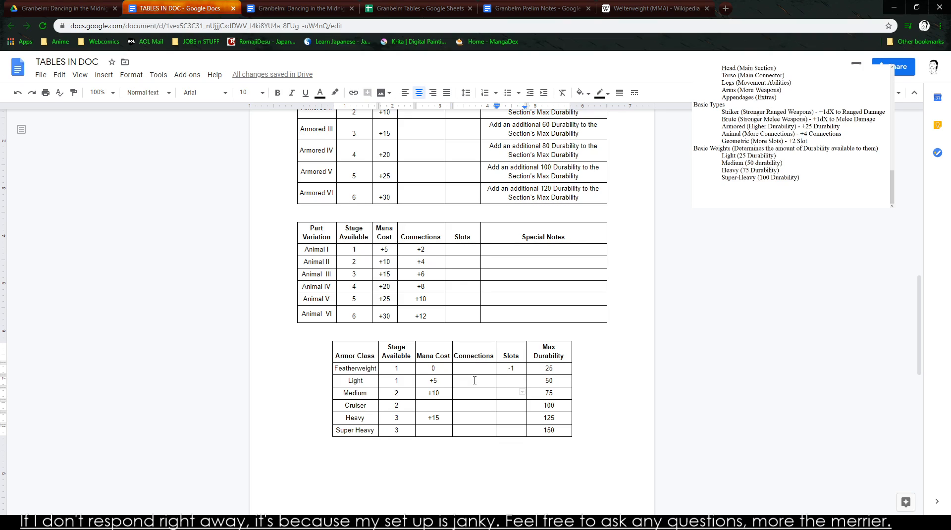
- Set Slots to -1 for Cruiser and Heavy and to -2 for Super Heavy
{"action": "type", "text": "_"}
{"action": "key", "text": "BackSpace"}
{"action": "key", "text": "Down"}
{"action": "key", "text": "Down"}
{"action": "type", "text": "01"}
{"action": "key", "text": "BackSpace"}
{"action": "key", "text": "BackSpace"}
{"action": "type", "text": "-1"}
{"action": "key", "text": "Up"}
{"action": "type", "text": "-1"}
{"action": "key", "text": "Down"}
{"action": "key", "text": "Down"}
{"action": "type", "text": "-"}
{"action": "key", "text": "Up"}
{"action": "key", "text": "Up"}
{"action": "key", "text": "Down"}
{"action": "key", "text": "Down"}
{"action": "key", "text": "Down"}
{"action": "key", "text": "Down"}
{"action": "key", "text": "Up"}
{"action": "key", "text": "Up"}
{"action": "key", "text": "Up"}
{"action": "key", "text": "Up"}
{"action": "key", "text": "Up"}
{"action": "key", "text": "Up"}
{"action": "key", "text": "Down"}
{"action": "key", "text": "Down"}
{"action": "key", "text": "Left"}
{"action": "key", "text": "Left"}
{"action": "key", "text": "Up"}
{"action": "key", "text": "Right"}
- Delete the duplicate Armored part-variation table directly above the Animal table
{"action": "scroll", "coordinate": [328, 284], "scroll_direction": "up", "scroll_amount": 10}
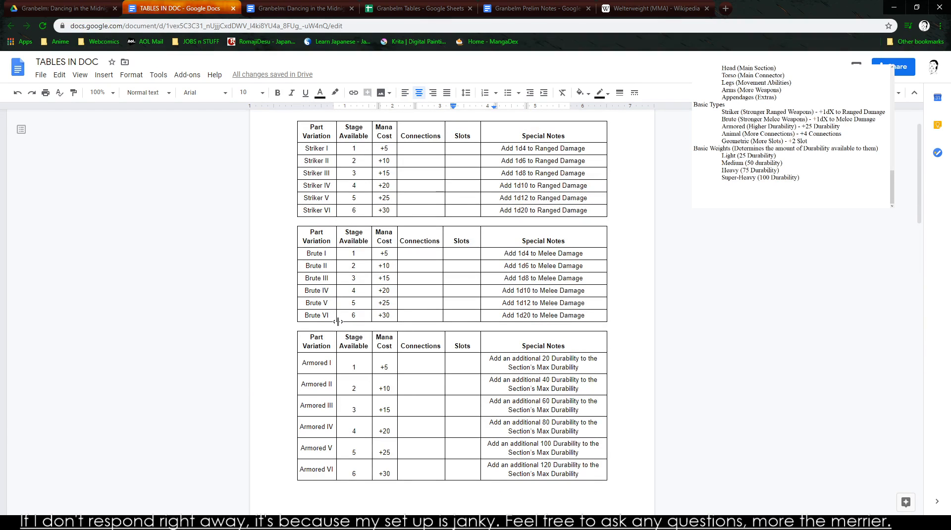
{"action": "scroll", "coordinate": [351, 447], "scroll_direction": "down", "scroll_amount": 9}
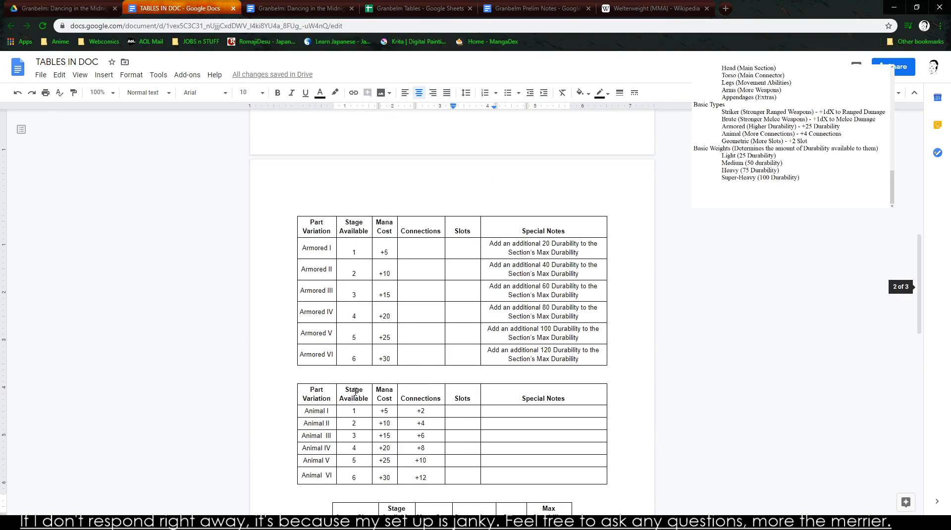
{"action": "scroll", "coordinate": [326, 250], "scroll_direction": "up", "scroll_amount": 6}
{"action": "scroll", "coordinate": [353, 270], "scroll_direction": "down", "scroll_amount": 7}
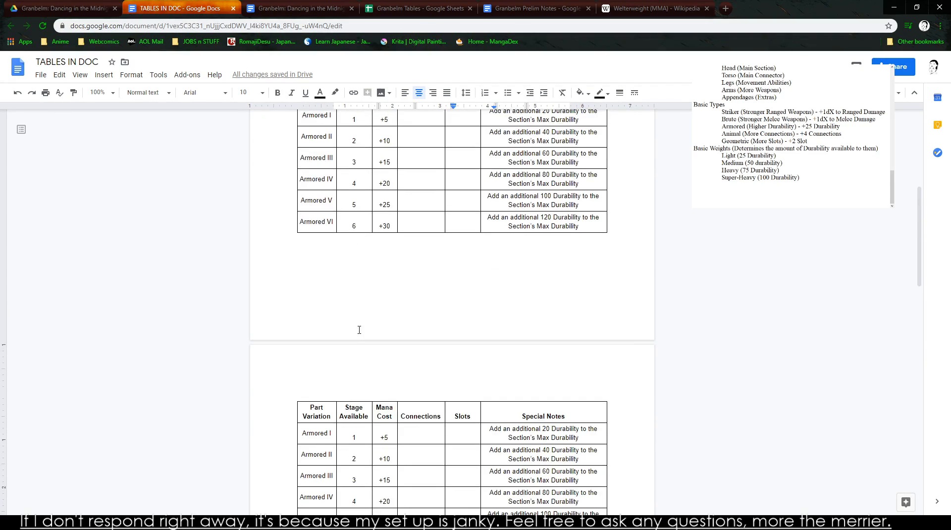
{"action": "scroll", "coordinate": [342, 366], "scroll_direction": "up", "scroll_amount": 5}
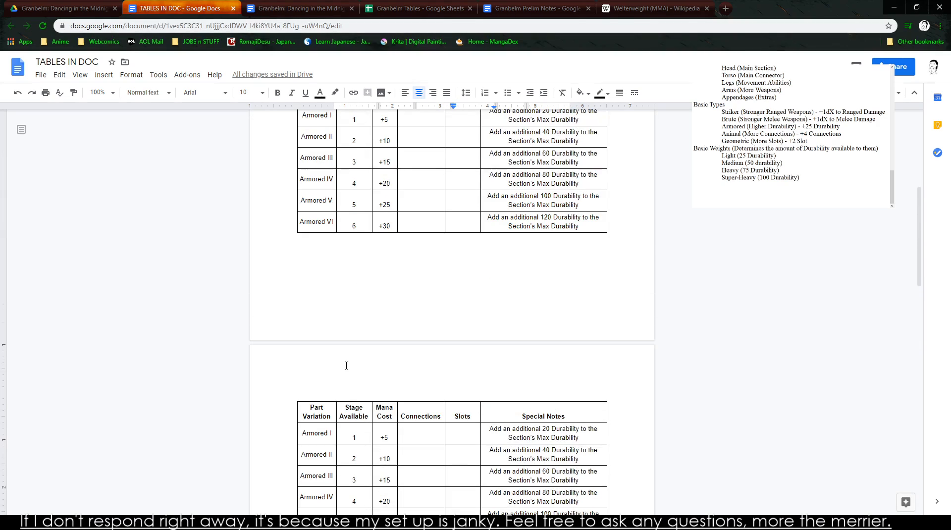
{"action": "scroll", "coordinate": [341, 366], "scroll_direction": "down", "scroll_amount": 4}
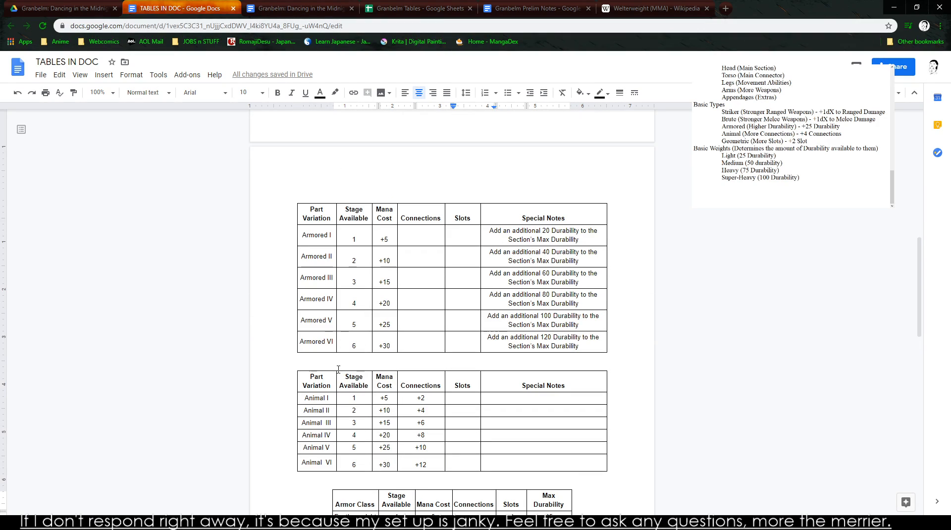
{"action": "scroll", "coordinate": [337, 367], "scroll_direction": "up", "scroll_amount": 1}
{"action": "scroll", "coordinate": [338, 368], "scroll_direction": "up", "scroll_amount": 6}
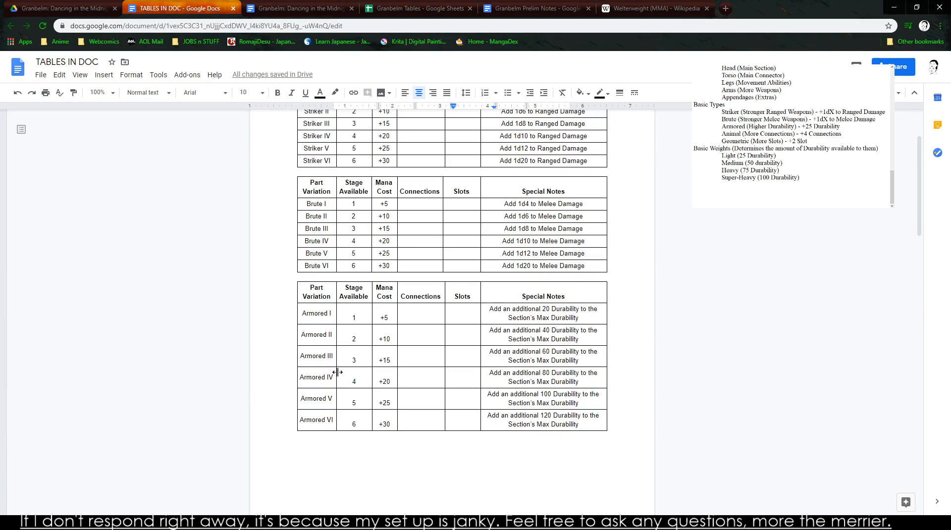
{"action": "scroll", "coordinate": [331, 387], "scroll_direction": "down", "scroll_amount": 3}
{"action": "scroll", "coordinate": [331, 387], "scroll_direction": "down", "scroll_amount": 4}
{"action": "left_click_drag", "start_coordinate": [305, 269], "coordinate": [615, 404]}
{"action": "type", "text": "7"}
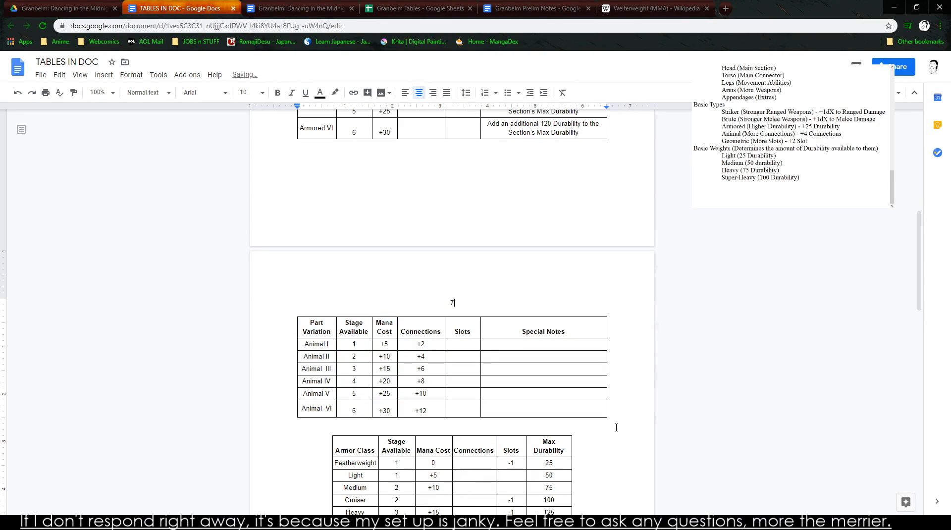
{"action": "key", "text": "ctrl+z"}
{"action": "key", "text": "ctrl+z"}
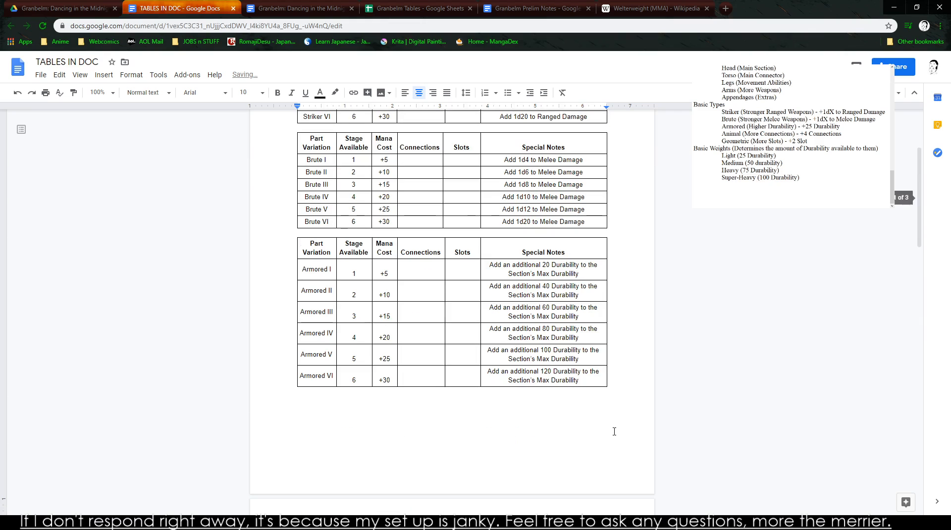
- Remove the blank gap between the Armor Class table and the Geometric table so they share a page
{"action": "scroll", "coordinate": [614, 429], "scroll_direction": "up", "scroll_amount": 2}
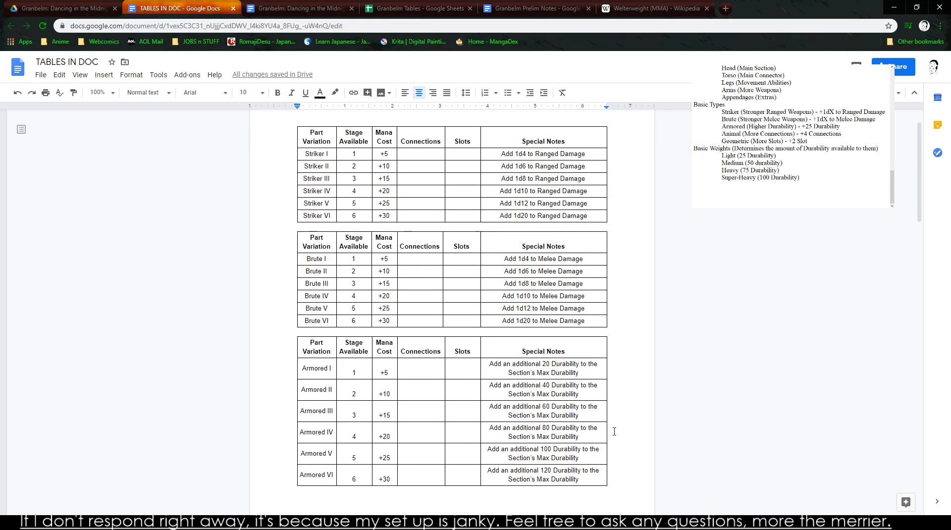
{"action": "scroll", "coordinate": [614, 431], "scroll_direction": "down", "scroll_amount": 10}
{"action": "scroll", "coordinate": [610, 434], "scroll_direction": "down", "scroll_amount": 6}
{"action": "scroll", "coordinate": [362, 288], "scroll_direction": "up", "scroll_amount": 4}
{"action": "left_click", "coordinate": [362, 283]}
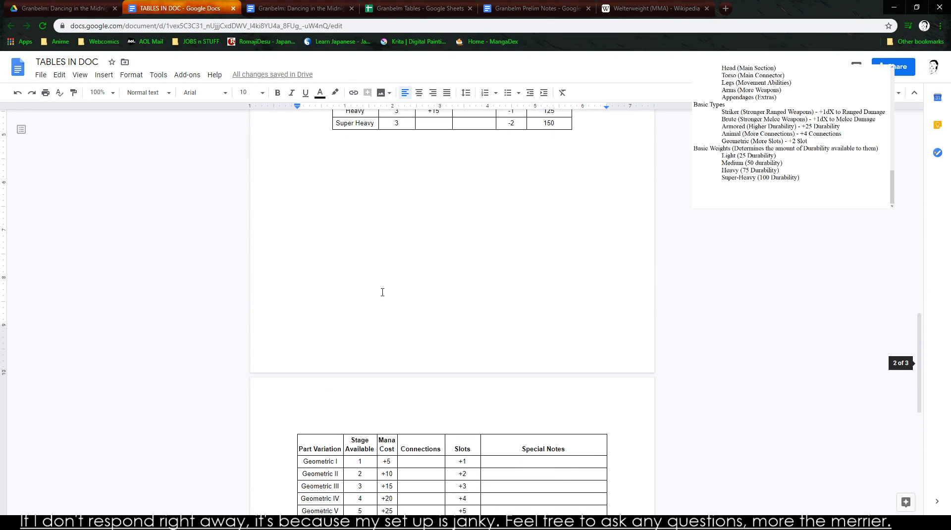
{"action": "key", "text": "Delete"}
{"action": "scroll", "coordinate": [381, 291], "scroll_direction": "up", "scroll_amount": 4}
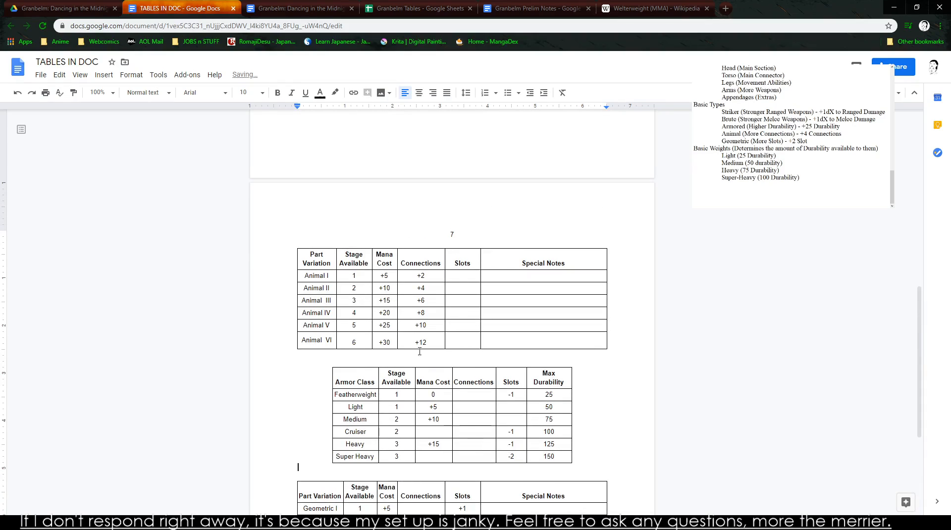
- Set the Mana Cost to +10 for Cruiser and +20 for Super Heavy in the Armor Class table
{"action": "scroll", "coordinate": [439, 299], "scroll_direction": "down", "scroll_amount": 3}
{"action": "left_click", "coordinate": [433, 282]}
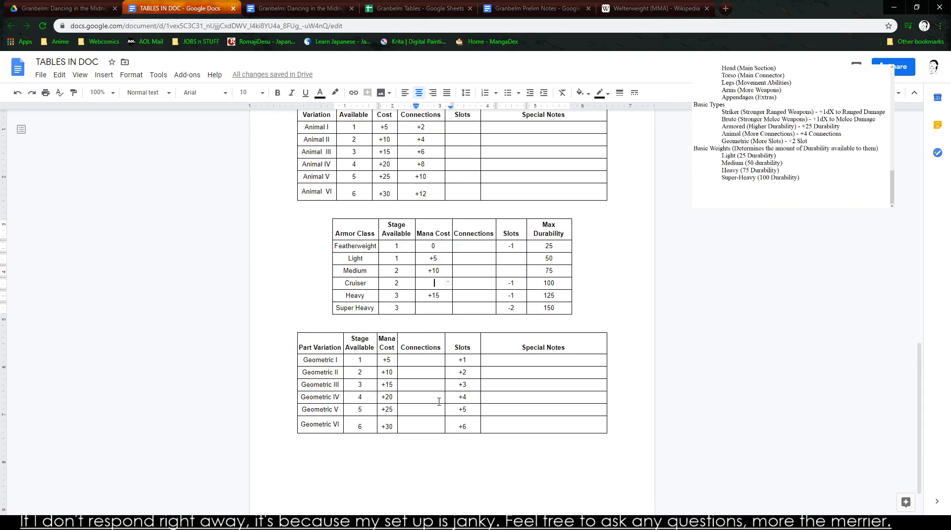
{"action": "type", "text": "+10"}
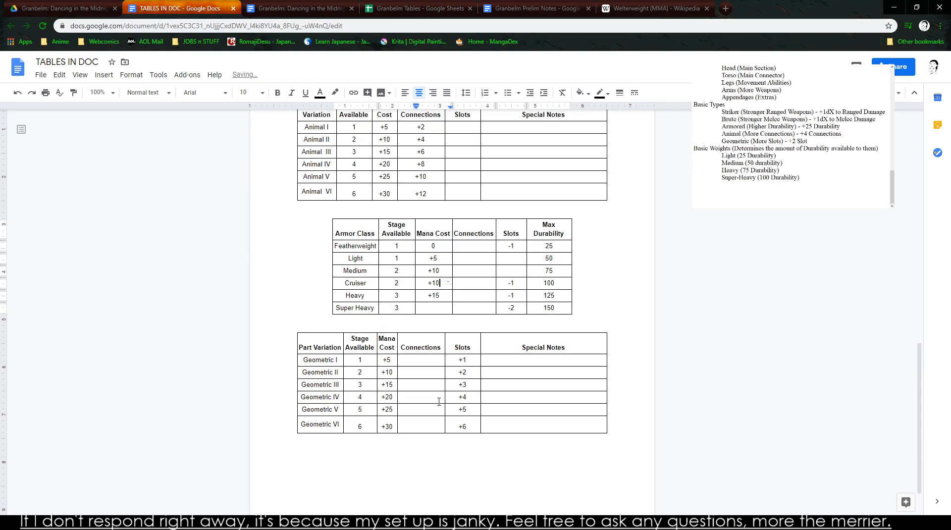
{"action": "key", "text": "Down"}
{"action": "key", "text": "Down"}
{"action": "type", "text": "+20"}
{"action": "key", "text": "BackSpace"}
{"action": "key", "text": "BackSpace"}
{"action": "type", "text": "1"}
{"action": "key", "text": "Up"}
{"action": "key", "text": "BackSpace"}
{"action": "key", "text": "BackSpace"}
{"action": "key", "text": "Left"}
{"action": "key", "text": "Left"}
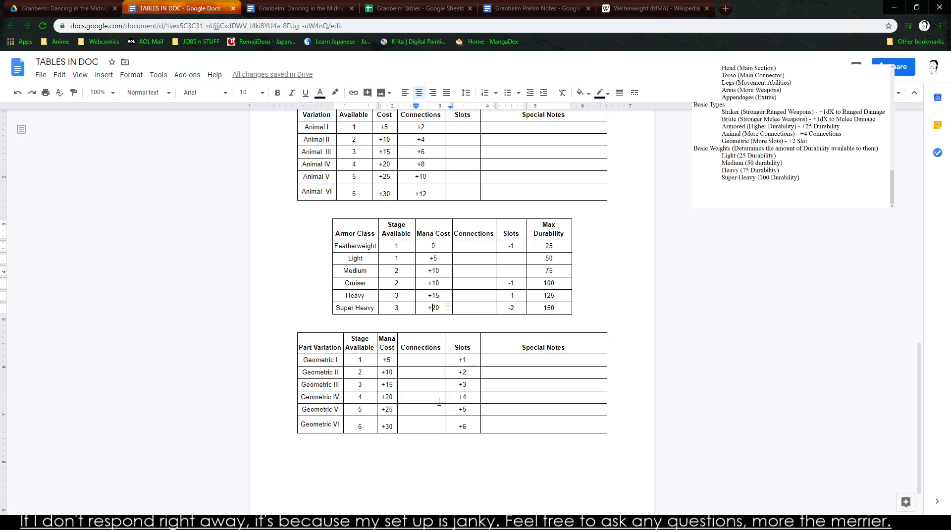
{"action": "key", "text": "Right"}
{"action": "key", "text": "Right"}
{"action": "key", "text": "Right"}
{"action": "key", "text": "Up"}
{"action": "key", "text": "Up"}
{"action": "key", "text": "Up"}
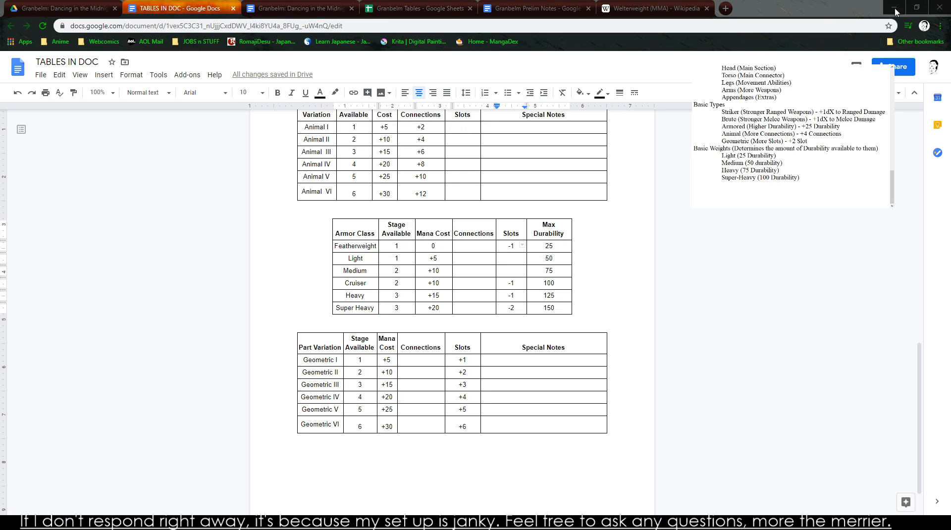
{"action": "left_click", "coordinate": [358, 245]}
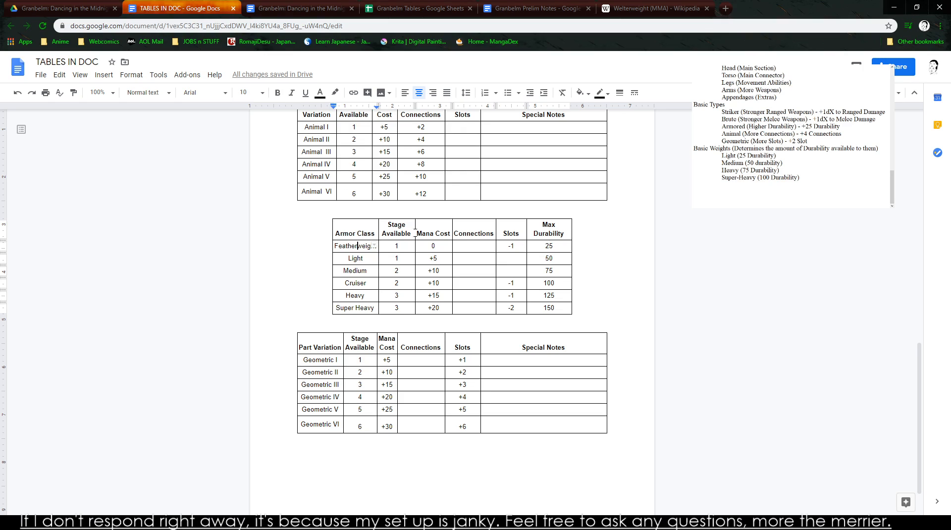
{"action": "left_click", "coordinate": [508, 246]}
{"action": "double_click", "coordinate": [509, 246]}
{"action": "scroll", "coordinate": [574, 315], "scroll_direction": "up", "scroll_amount": 10}
{"action": "scroll", "coordinate": [518, 339], "scroll_direction": "down", "scroll_amount": 7}
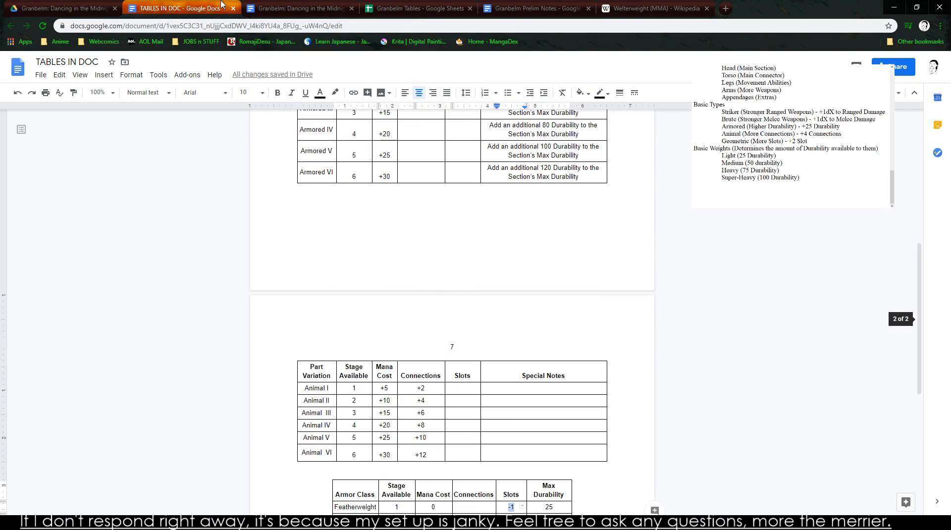
- Copy the "A Metallic Reflection of the Soul: ARMANOX's" heading and its three paragraphs from the Granbelm: Dancing in the Midnight Realm document
{"action": "left_click", "coordinate": [297, 9]}
{"action": "left_click_drag", "start_coordinate": [919, 450], "coordinate": [886, 283]}
{"action": "scroll", "coordinate": [559, 385], "scroll_direction": "down", "scroll_amount": 7}
{"action": "left_click_drag", "start_coordinate": [676, 290], "coordinate": [180, 448]}
{"action": "scroll", "coordinate": [184, 449], "scroll_direction": "down", "scroll_amount": 2}
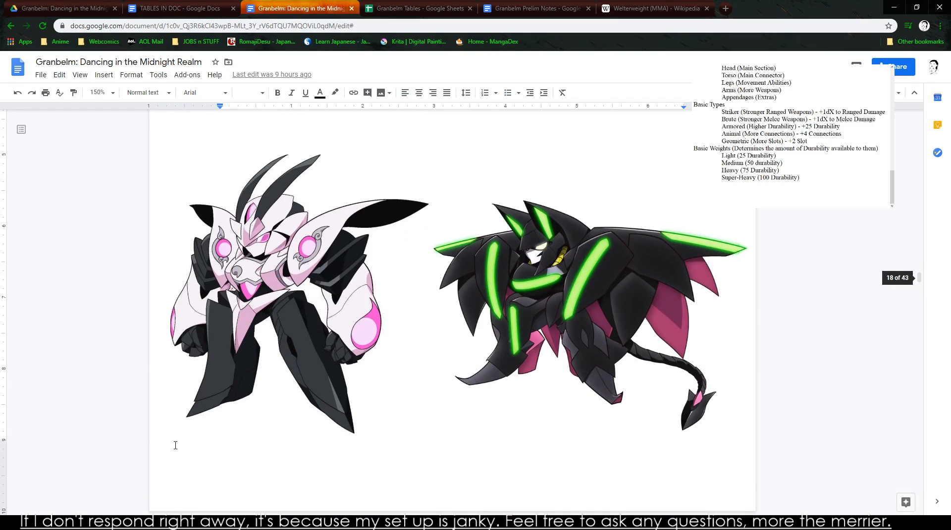
{"action": "scroll", "coordinate": [223, 393], "scroll_direction": "up", "scroll_amount": 8}
{"action": "left_click_drag", "start_coordinate": [189, 204], "coordinate": [468, 457]}
{"action": "key", "text": "ctrl+c"}
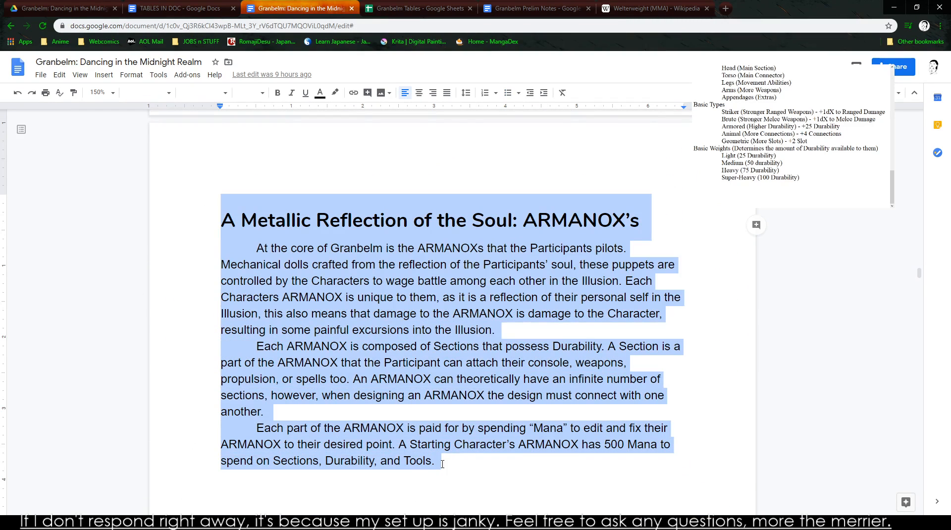
- Paste the copied ARMANOX heading and paragraphs above the Striker table at the start of TABLES IN DOC
{"action": "left_click", "coordinate": [178, 8]}
{"action": "scroll", "coordinate": [280, 319], "scroll_direction": "up", "scroll_amount": 8}
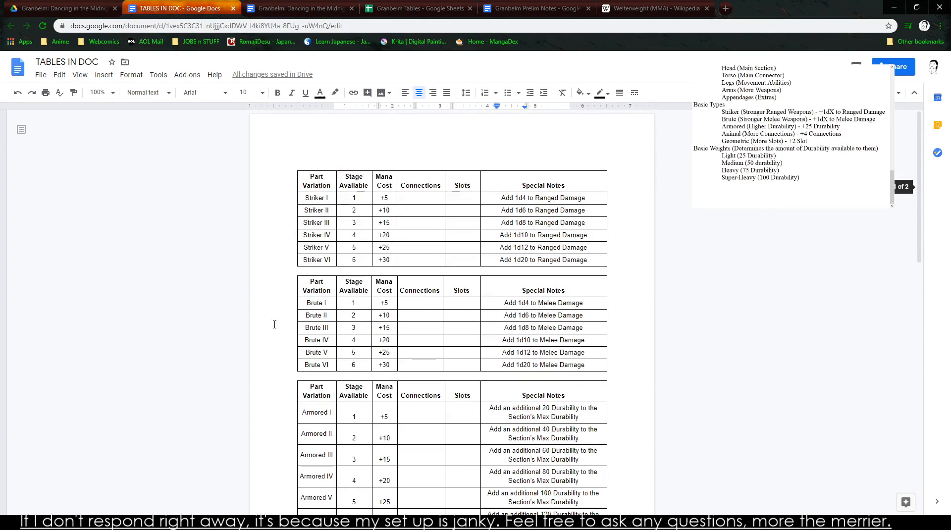
{"action": "left_click", "coordinate": [296, 165]}
{"action": "key", "text": "ctrl+v"}
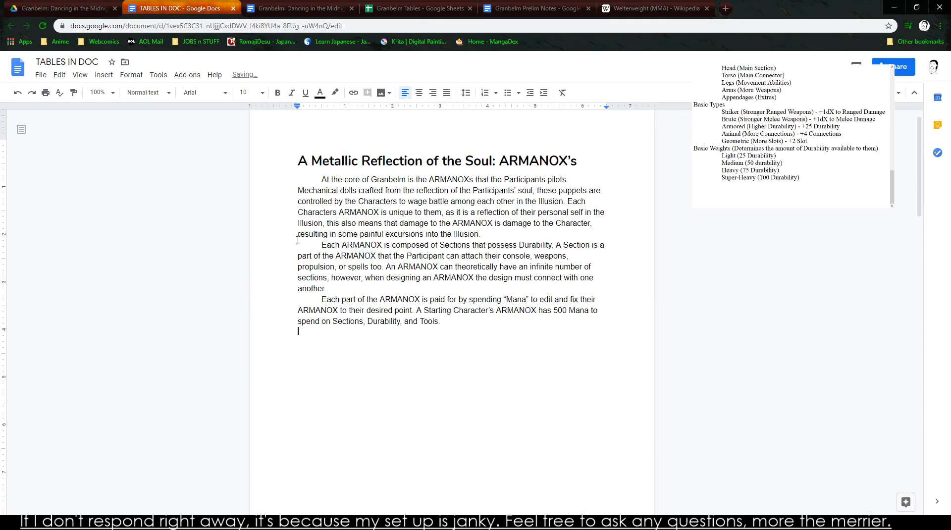
{"action": "scroll", "coordinate": [298, 240], "scroll_direction": "down", "scroll_amount": 1}
- Copy the two ARMANOX images from the Granbelm document below the pasted text, with the Striker table starting on the following page
{"action": "left_click", "coordinate": [278, 8]}
{"action": "left_click_drag", "start_coordinate": [214, 217], "coordinate": [556, 395]}
{"action": "scroll", "coordinate": [485, 421], "scroll_direction": "down", "scroll_amount": 9}
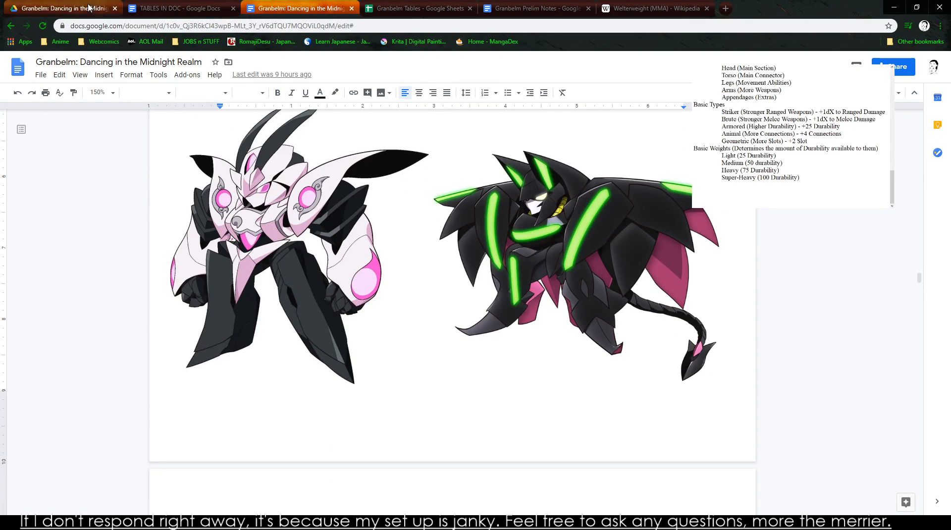
{"action": "left_click", "coordinate": [179, 9]}
{"action": "key", "text": "ctrl+v"}
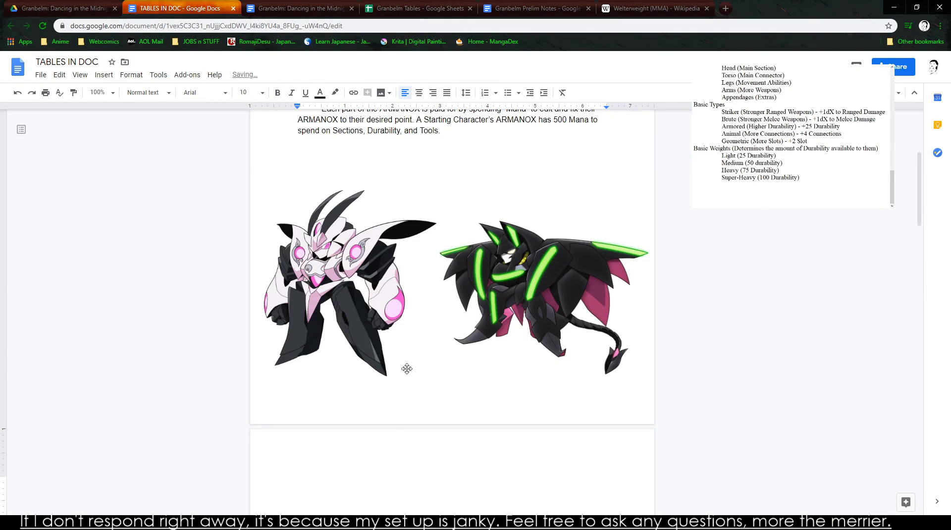
{"action": "scroll", "coordinate": [396, 263], "scroll_direction": "down", "scroll_amount": 2}
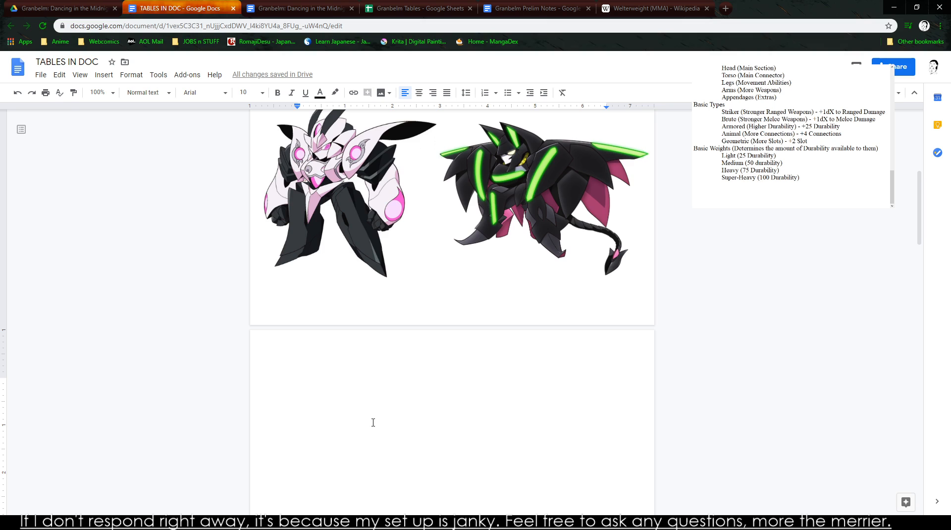
{"action": "key", "text": "ctrl+v"}
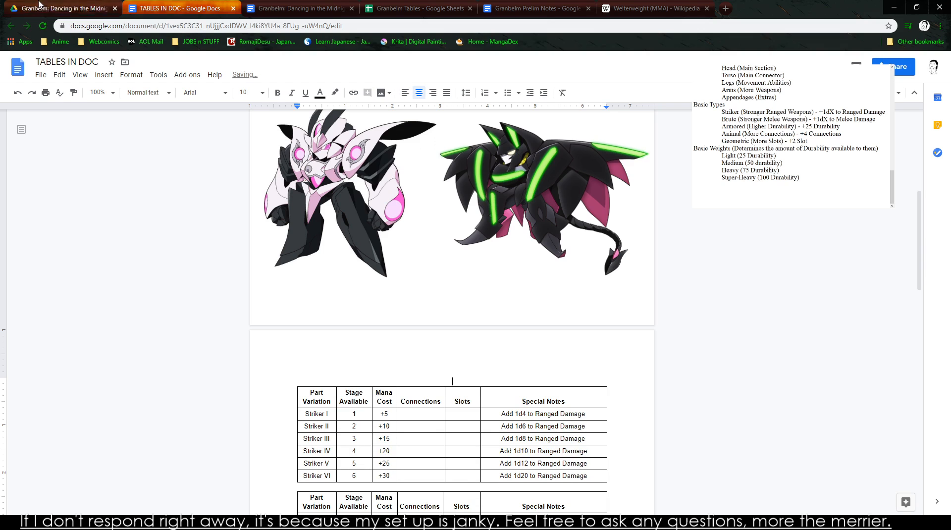
{"action": "scroll", "coordinate": [180, 350], "scroll_direction": "down", "scroll_amount": 3}
- Copy the Basic Section Parts table, from its header through the Leg row, in the Granbelm Tables spreadsheet
{"action": "left_click", "coordinate": [300, 9]}
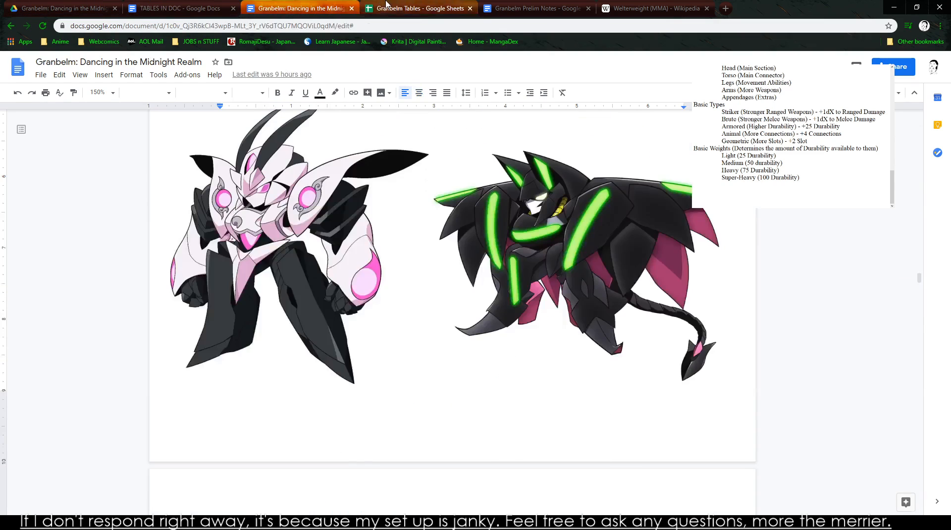
{"action": "left_click", "coordinate": [387, 5]}
{"action": "left_click_drag", "start_coordinate": [96, 166], "coordinate": [419, 234]}
{"action": "key", "text": "ctrl+c"}
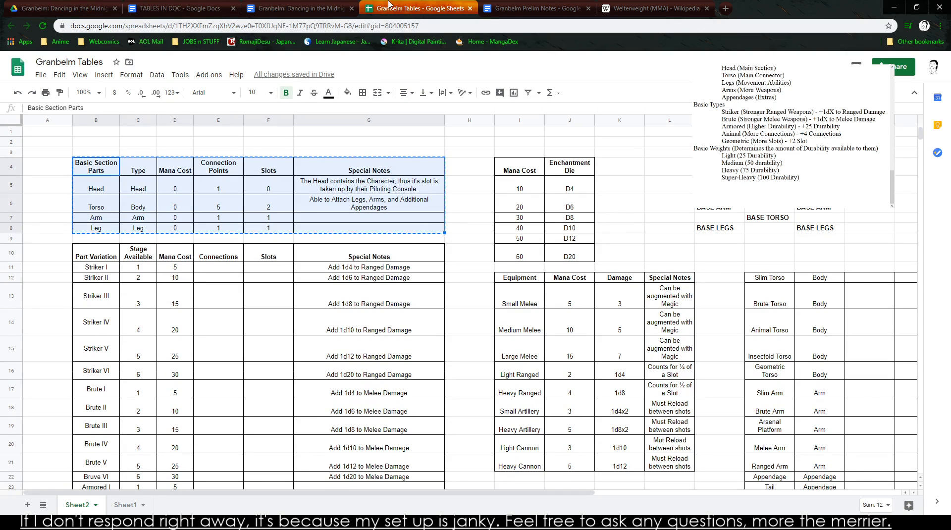
- Check the old Section Part table in the Granbelm document, and paste the Basic Section Parts table unlinked above the Striker table in TABLES IN DOC
{"action": "left_click", "coordinate": [293, 7]}
{"action": "scroll", "coordinate": [287, 272], "scroll_direction": "down", "scroll_amount": 6}
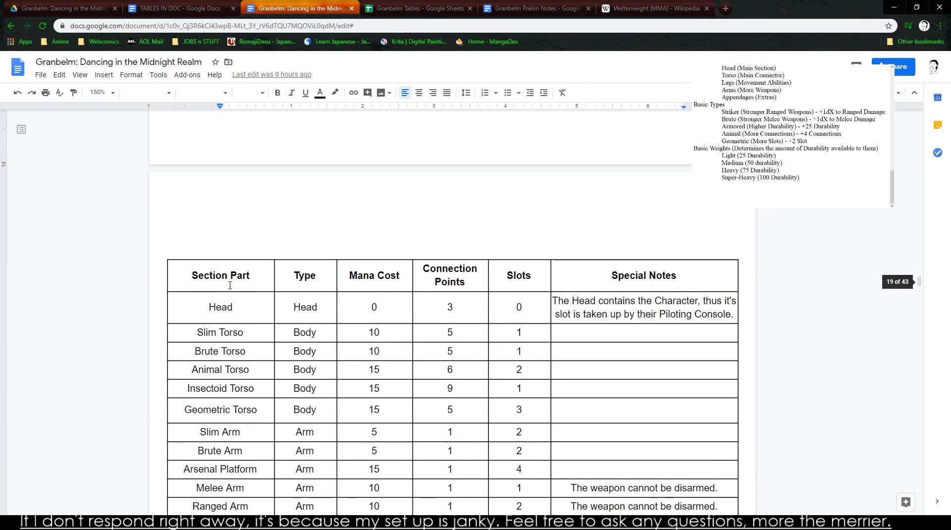
{"action": "left_click_drag", "start_coordinate": [177, 271], "coordinate": [625, 282]}
{"action": "scroll", "coordinate": [545, 316], "scroll_direction": "down", "scroll_amount": 7}
{"action": "left_click", "coordinate": [179, 9]}
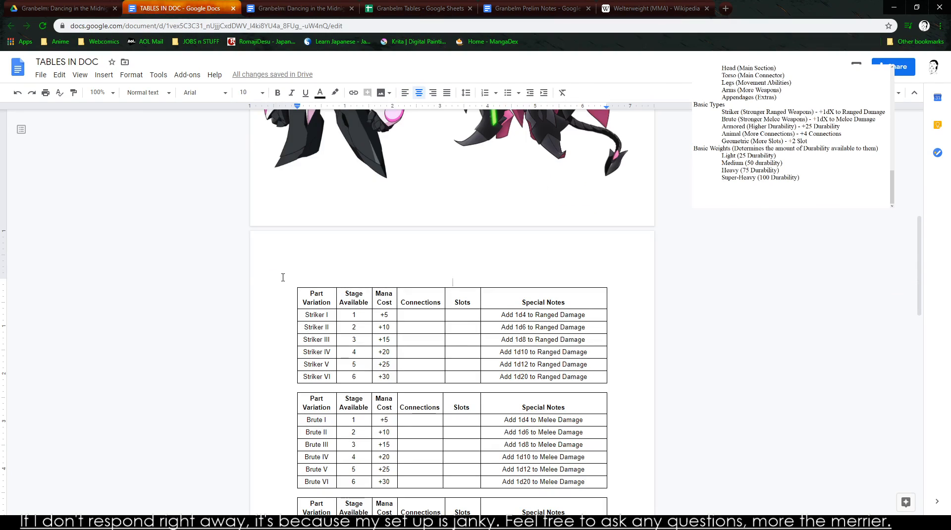
{"action": "scroll", "coordinate": [297, 277], "scroll_direction": "up", "scroll_amount": 1}
{"action": "left_click", "coordinate": [374, 308]}
{"action": "key", "text": "ctrl+v"}
{"action": "left_click", "coordinate": [443, 300]}
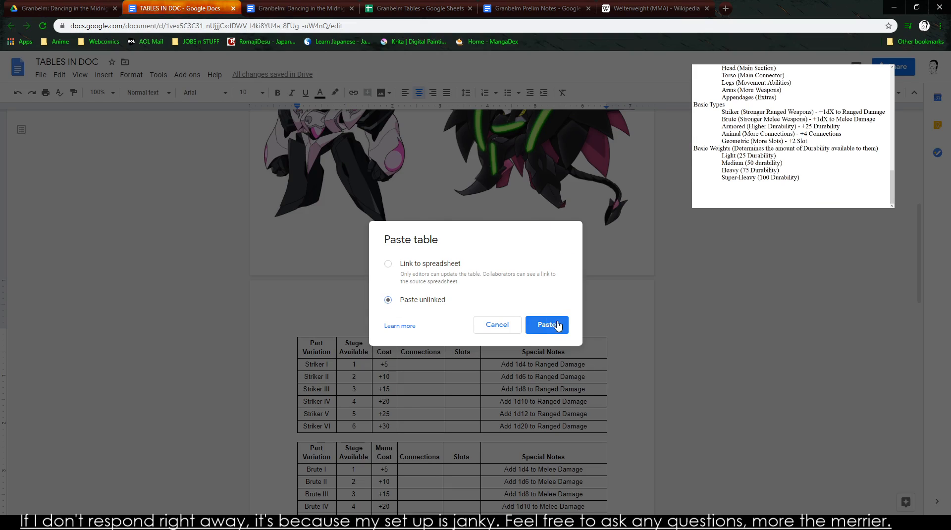
{"action": "left_click", "coordinate": [547, 324]}
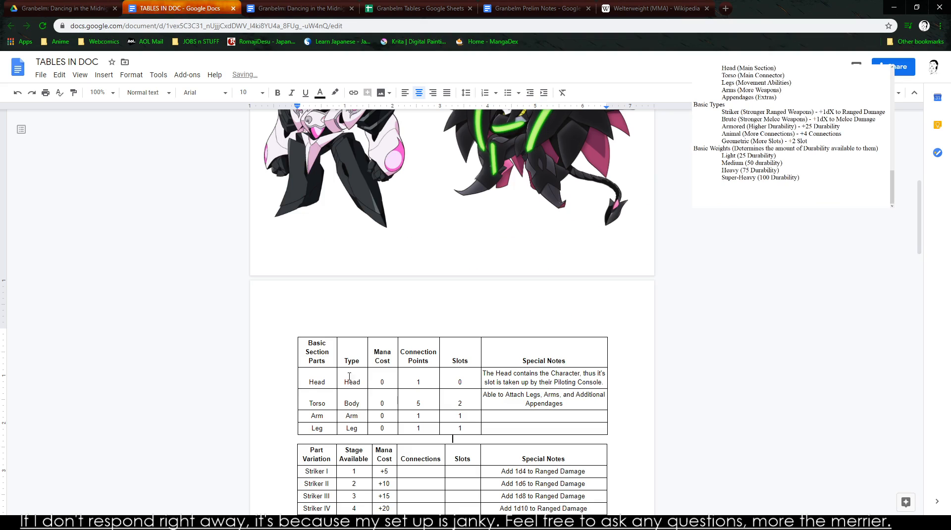
- Add a row below Leg in the Basic Section Parts table, with Appendage as both its name and type
{"action": "scroll", "coordinate": [500, 342], "scroll_direction": "down", "scroll_amount": 3}
{"action": "left_click", "coordinate": [531, 278]}
{"action": "key", "text": "Tab"}
{"action": "type", "text": "Appendage"}
{"action": "key", "text": "Tab"}
{"action": "type", "text": "Appen"}
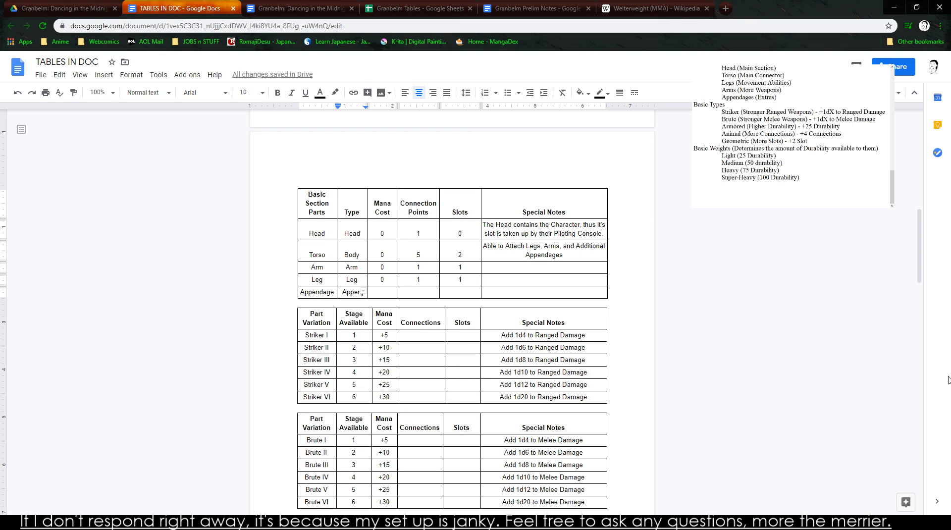
{"action": "type", "text": "dage"}
- Widen the Basic Section Parts table on both sides and adjust its columns so "Appendage" fits on one line in the Type column
{"action": "left_click_drag", "start_coordinate": [367, 208], "coordinate": [372, 208]}
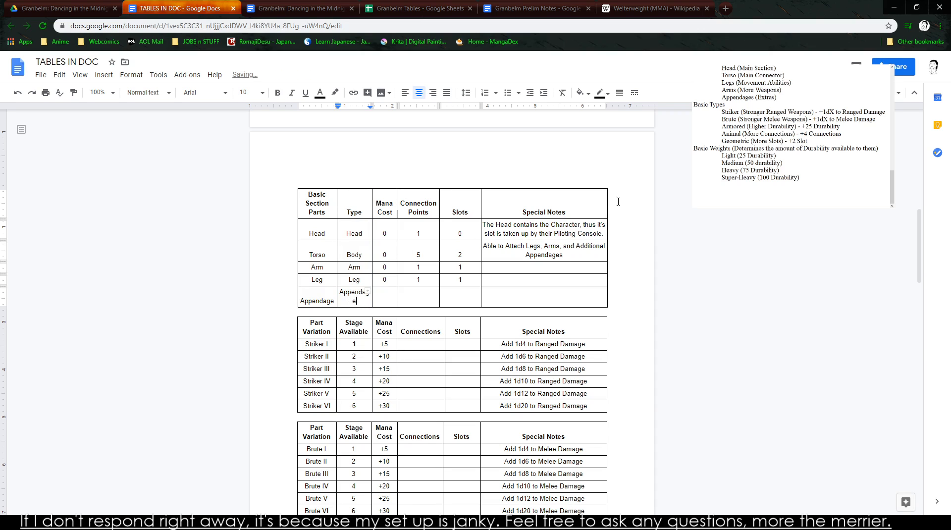
{"action": "left_click_drag", "start_coordinate": [606, 203], "coordinate": [627, 203]}
{"action": "left_click_drag", "start_coordinate": [481, 197], "coordinate": [491, 198]}
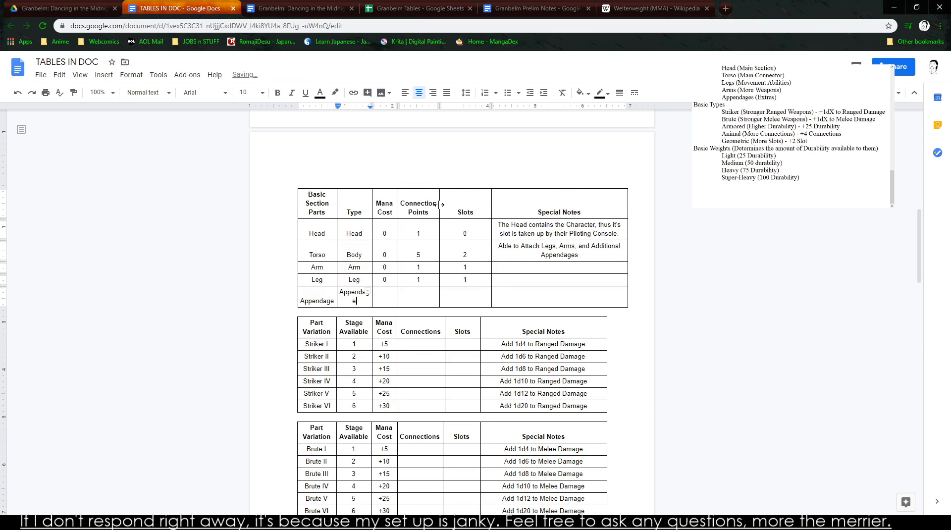
{"action": "left_click_drag", "start_coordinate": [337, 204], "coordinate": [385, 204]}
{"action": "left_click_drag", "start_coordinate": [298, 205], "coordinate": [281, 208]}
{"action": "mouse_move", "coordinate": [385, 208]}
{"action": "left_mouse_down"}
{"action": "mouse_move", "coordinate": [373, 209]}
{"action": "mouse_move", "coordinate": [409, 205]}
{"action": "mouse_move", "coordinate": [400, 205]}
{"action": "left_mouse_up"}
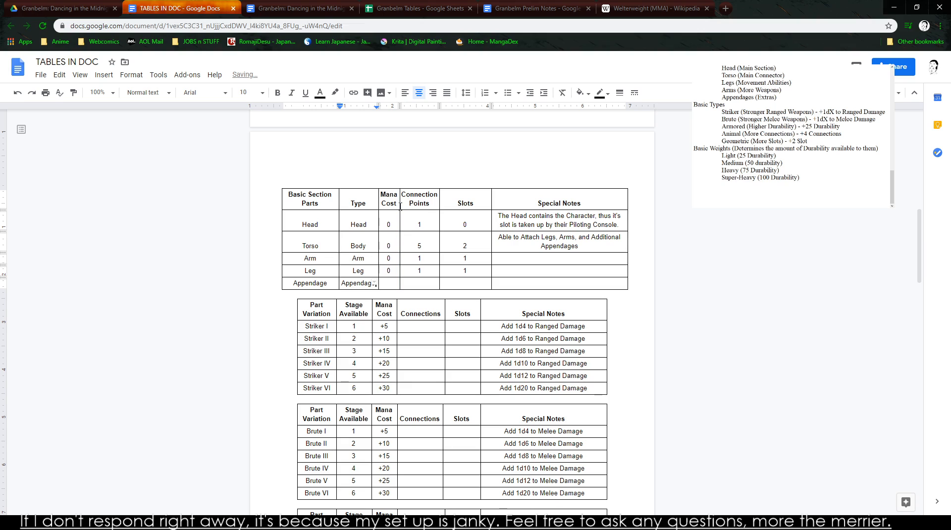
- Set the Appendage row's Mana Cost to 5, Connection Points to 2 and Slots to 0
{"action": "left_click", "coordinate": [420, 243]}
{"action": "left_click", "coordinate": [390, 281]}
{"action": "type", "text": "5"}
{"action": "key", "text": "Tab"}
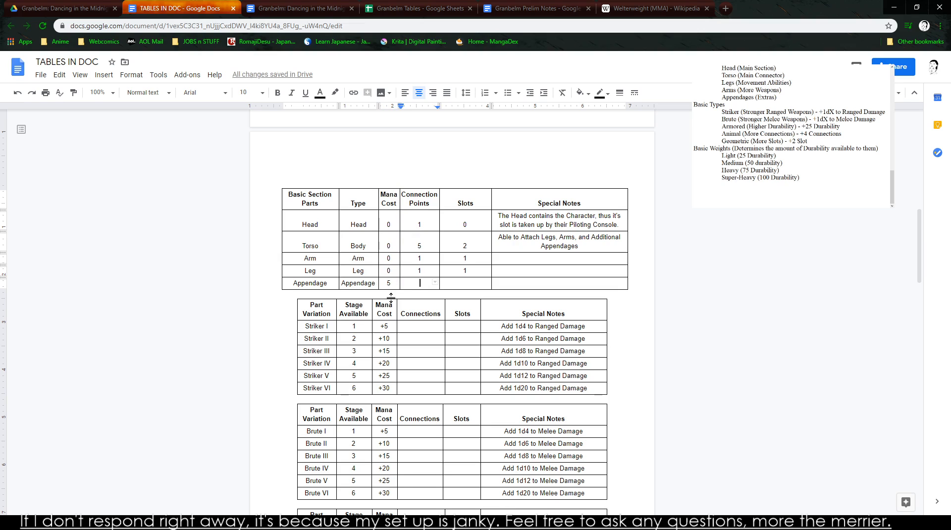
{"action": "type", "text": "2"}
{"action": "key", "text": "Tab"}
{"action": "type", "text": "0"}
{"action": "key", "text": "Tab"}
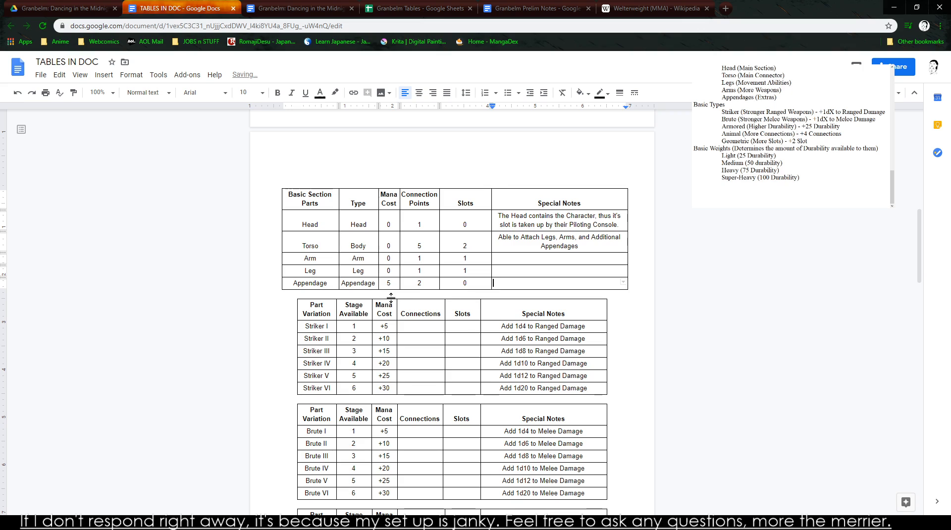
- Add a Tail row of type Appendage below the Appendage row
{"action": "key", "text": "Tab"}
{"action": "key", "text": "Tab"}
{"action": "left_click", "coordinate": [321, 295]}
{"action": "type", "text": "Tail"}
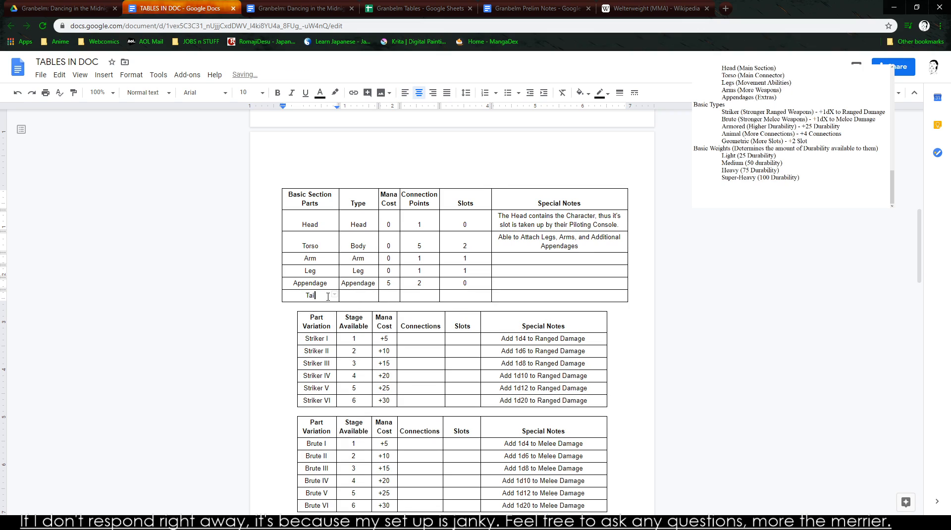
{"action": "key", "text": "Tab"}
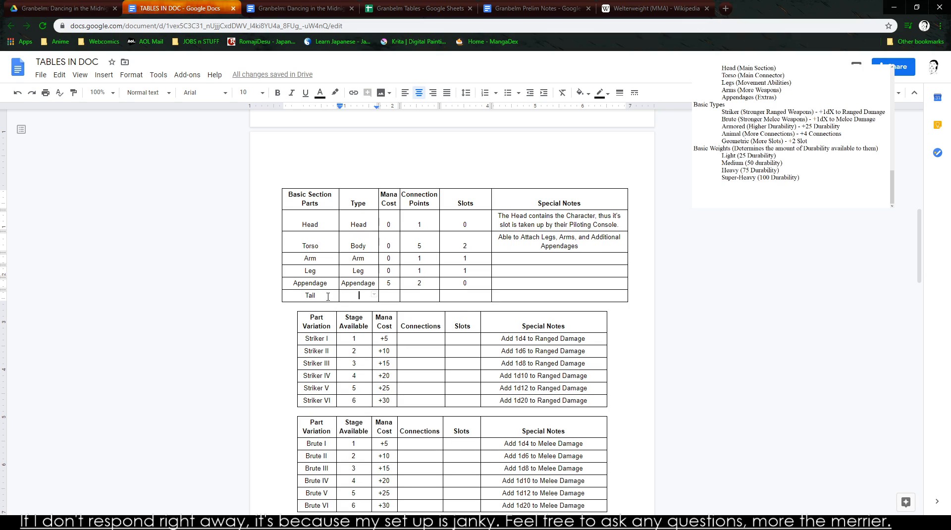
{"action": "type", "text": "App"}
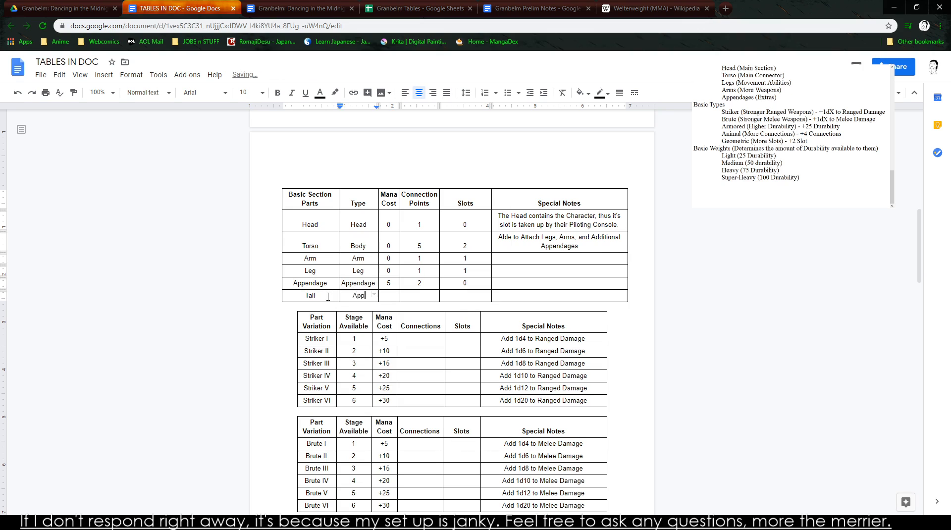
{"action": "type", "text": "endage"}
- Set the Tail row's Mana Cost to 5, Connection Points to 1 and Slots to 1
{"action": "key", "text": "Tab"}
{"action": "type", "text": "5"}
{"action": "key", "text": "Tab"}
{"action": "type", "text": "2"}
{"action": "key", "text": "BackSpace"}
{"action": "type", "text": "0"}
{"action": "key", "text": "Tab"}
{"action": "type", "text": "2"}
{"action": "key", "text": "BackSpace"}
{"action": "type", "text": "1"}
{"action": "key", "text": "Tab"}
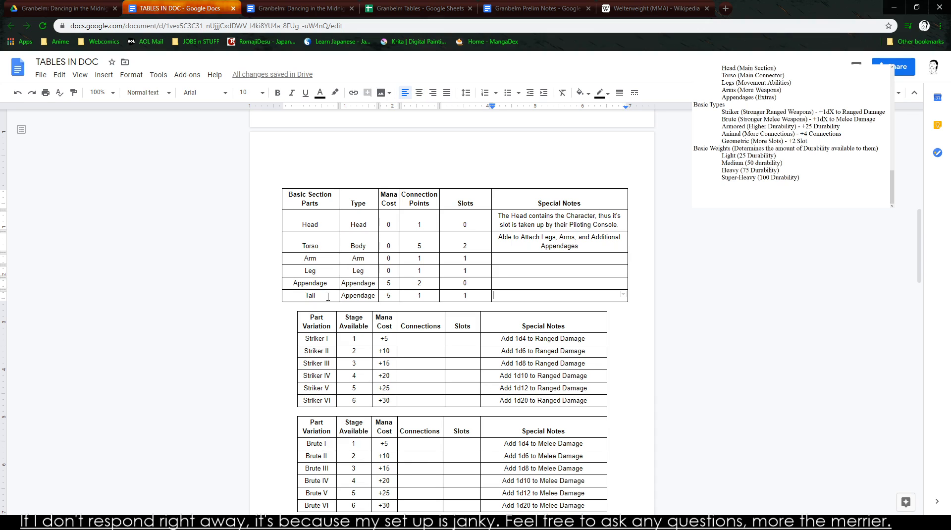
- Try to enter a note starting "Links two secti" in the Appendage row's Special Notes
{"action": "key", "text": "Up"}
{"action": "type", "text": "Lin"}
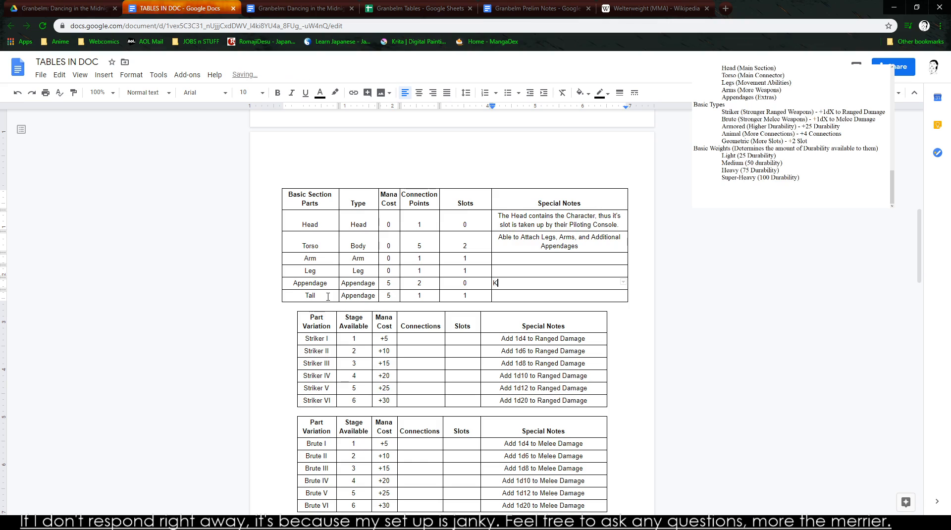
{"action": "type", "text": "ks two secti"}
{"action": "key", "text": "BackSpace"}
{"action": "key", "text": "BackSpace"}
{"action": "key", "text": "BackSpace"}
{"action": "key", "text": "BackSpace"}
{"action": "key", "text": "BackSpace"}
{"action": "key", "text": "BackSpace"}
{"action": "key", "text": "BackSpace"}
{"action": "key", "text": "BackSpace"}
{"action": "key", "text": "BackSpace"}
{"action": "key", "text": "BackSpace"}
{"action": "key", "text": "BackSpace"}
{"action": "key", "text": "BackSpace"}
{"action": "key", "text": "BackSpace"}
{"action": "key", "text": "BackSpace"}
- Switch to paint.net and position its window in the middle of the screen over the document
{"action": "double_click", "coordinate": [859, 7]}
{"action": "double_click", "coordinate": [379, 7]}
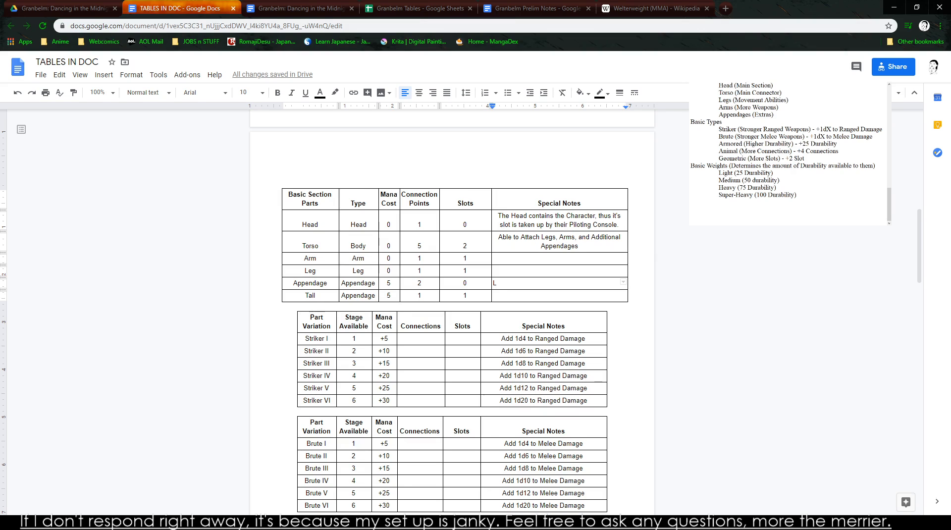
{"action": "key", "text": "alt+Tab"}
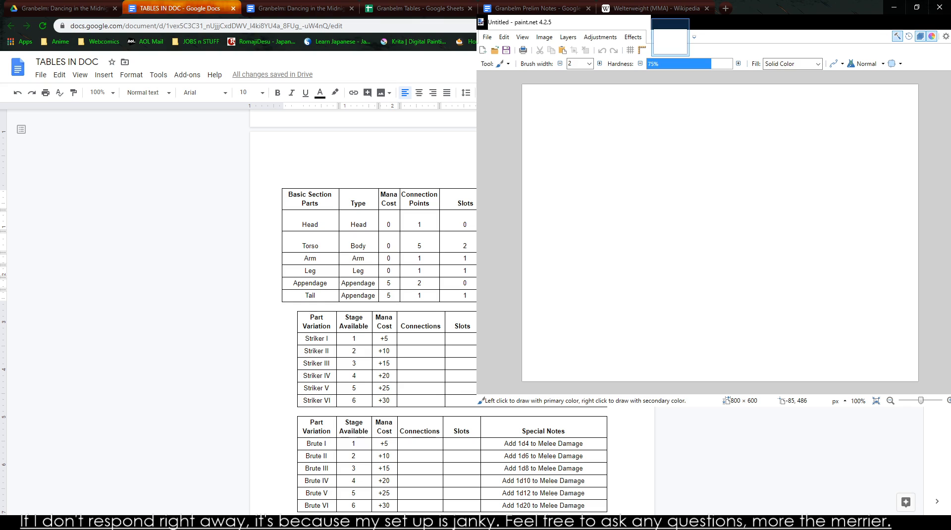
{"action": "mouse_move", "coordinate": [743, 22]}
{"action": "left_mouse_down"}
{"action": "mouse_move", "coordinate": [456, 86]}
{"action": "mouse_move", "coordinate": [530, 81]}
{"action": "mouse_move", "coordinate": [495, 74]}
{"action": "mouse_move", "coordinate": [681, 200]}
{"action": "left_mouse_up"}
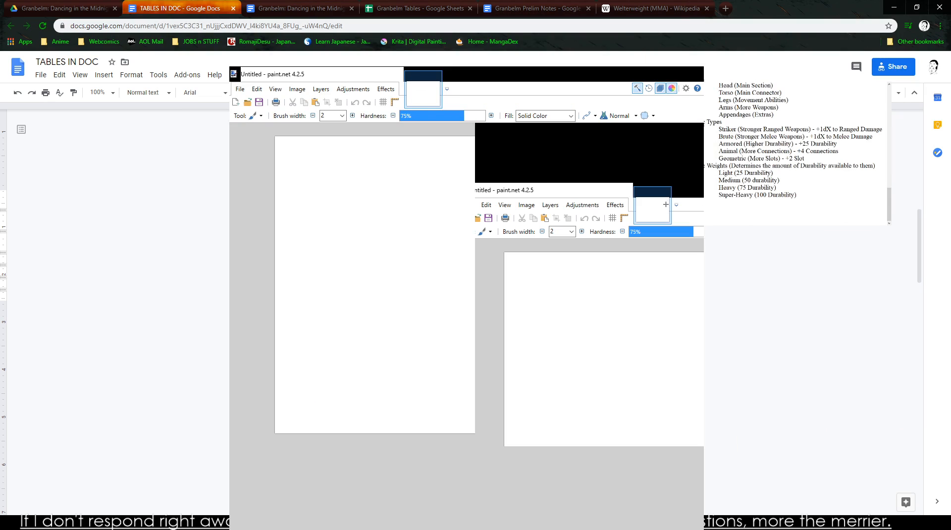
{"action": "mouse_move", "coordinate": [452, 84]}
{"action": "left_mouse_down"}
{"action": "mouse_move", "coordinate": [437, 3]}
{"action": "mouse_move", "coordinate": [451, 14]}
{"action": "left_mouse_up"}
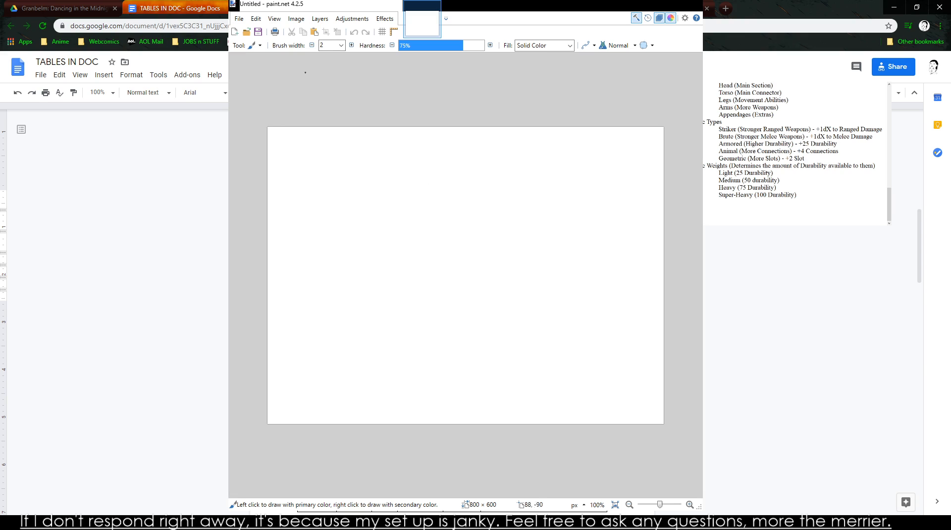
- Set the brush width to 6 and draw a stick figure with a head, torso, two legs and outstretched arms
{"action": "left_click", "coordinate": [352, 45]}
{"action": "left_click", "coordinate": [351, 45]}
{"action": "left_click", "coordinate": [351, 45]}
{"action": "left_click", "coordinate": [352, 45]}
{"action": "mouse_move", "coordinate": [462, 165]}
{"action": "left_mouse_down"}
{"action": "mouse_move", "coordinate": [448, 226]}
{"action": "mouse_move", "coordinate": [476, 183]}
{"action": "mouse_move", "coordinate": [462, 162]}
{"action": "left_mouse_up"}
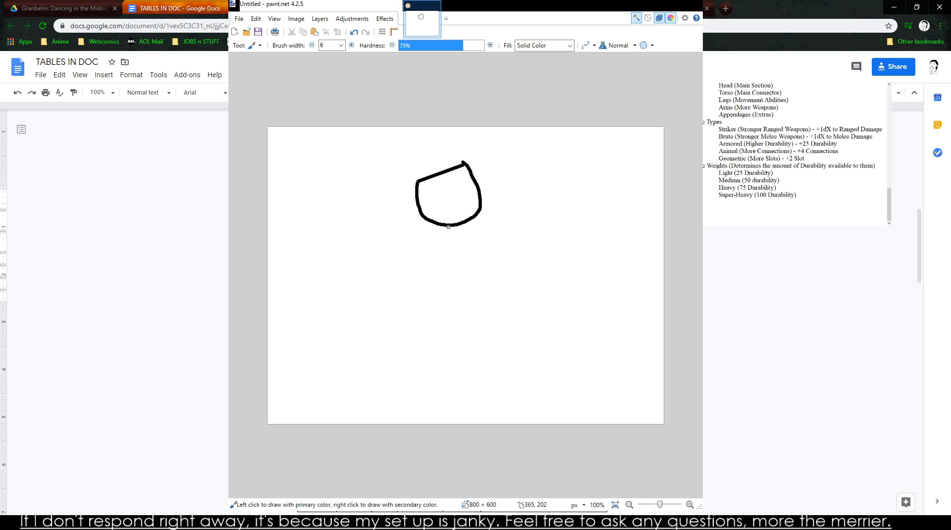
{"action": "mouse_move", "coordinate": [448, 227]}
{"action": "left_mouse_down"}
{"action": "mouse_move", "coordinate": [455, 306]}
{"action": "mouse_move", "coordinate": [420, 373]}
{"action": "left_mouse_up"}
{"action": "left_click_drag", "start_coordinate": [453, 305], "coordinate": [510, 368]}
{"action": "left_click_drag", "start_coordinate": [386, 242], "coordinate": [519, 245]}
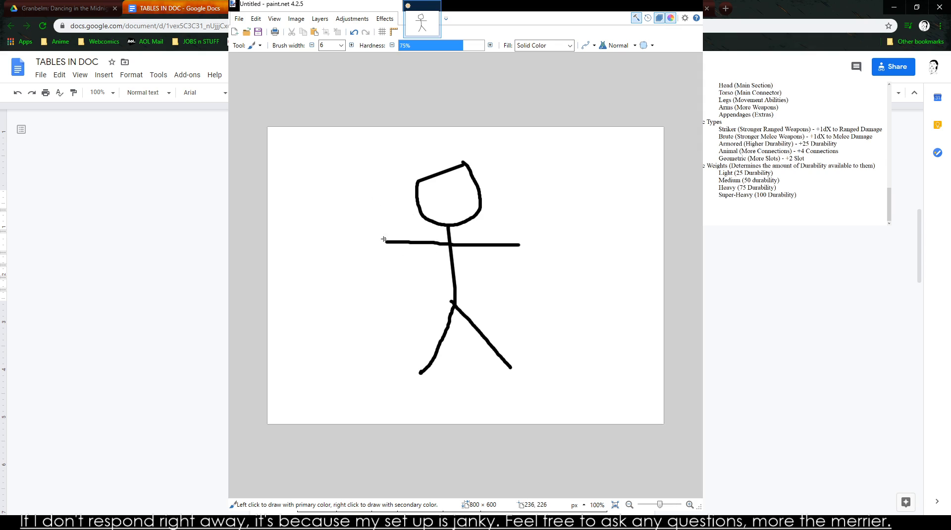
- Try a circled red link and extra black limb segment at the end of one arm, and undo these strokes
{"action": "left_click_drag", "start_coordinate": [386, 241], "coordinate": [367, 208]}
{"action": "left_click_drag", "start_coordinate": [367, 207], "coordinate": [319, 302]}
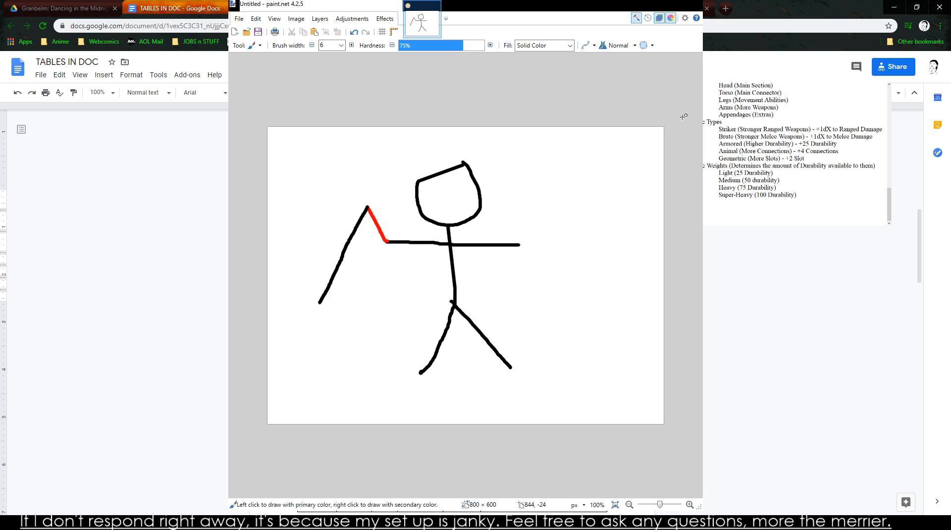
{"action": "mouse_move", "coordinate": [401, 216]}
{"action": "left_mouse_down"}
{"action": "mouse_move", "coordinate": [391, 192]}
{"action": "mouse_move", "coordinate": [356, 273]}
{"action": "mouse_move", "coordinate": [388, 186]}
{"action": "mouse_move", "coordinate": [347, 222]}
{"action": "mouse_move", "coordinate": [395, 196]}
{"action": "left_mouse_up"}
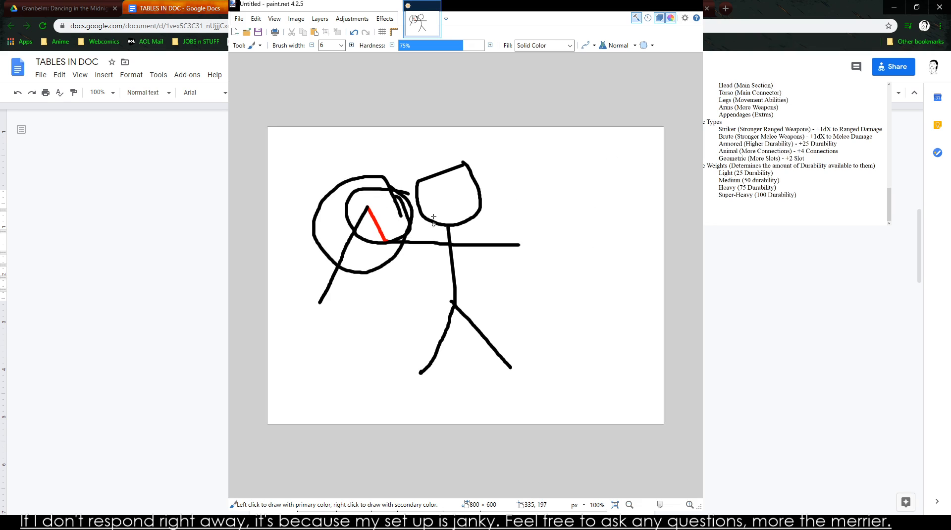
{"action": "key", "text": "ctrl+z"}
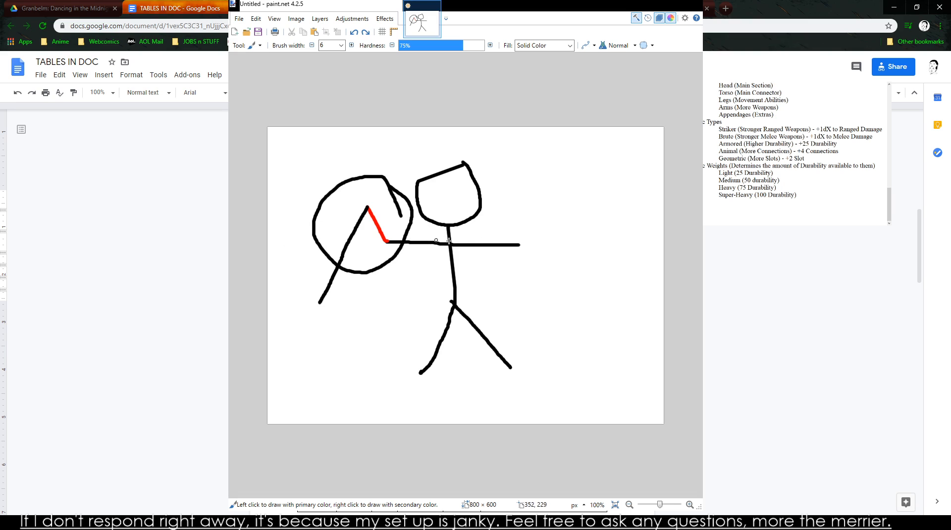
{"action": "key", "text": "ctrl+z"}
{"action": "key", "text": "ctrl+z"}
{"action": "key", "text": "ctrl+z"}
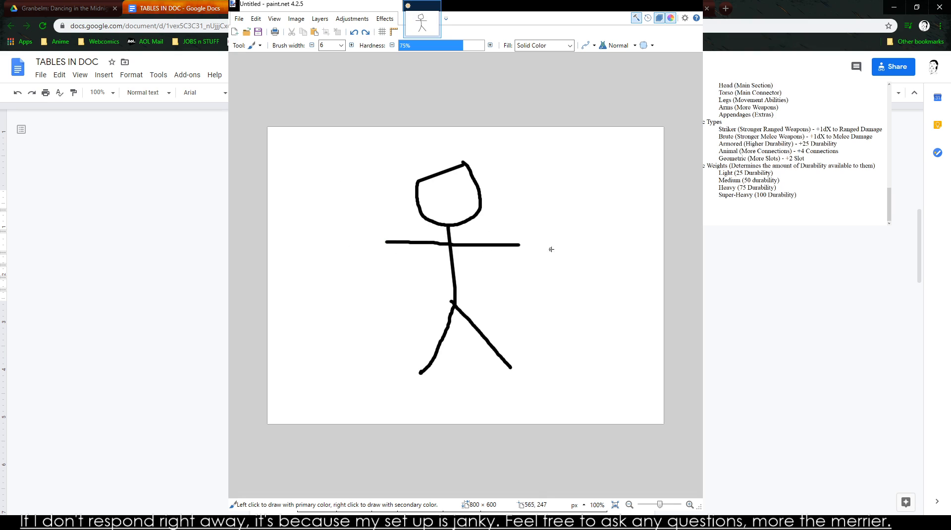
- Write an underlined 20, an arrow and an underlined 4 beside the figure's arm, and undo these strokes
{"action": "mouse_move", "coordinate": [296, 158]}
{"action": "left_mouse_down"}
{"action": "mouse_move", "coordinate": [305, 187]}
{"action": "mouse_move", "coordinate": [325, 183]}
{"action": "left_mouse_up"}
{"action": "left_click_drag", "start_coordinate": [353, 148], "coordinate": [357, 142]}
{"action": "left_click_drag", "start_coordinate": [298, 198], "coordinate": [359, 194]}
{"action": "mouse_move", "coordinate": [320, 223]}
{"action": "left_mouse_down"}
{"action": "mouse_move", "coordinate": [366, 216]}
{"action": "mouse_move", "coordinate": [375, 226]}
{"action": "mouse_move", "coordinate": [362, 235]}
{"action": "left_mouse_up"}
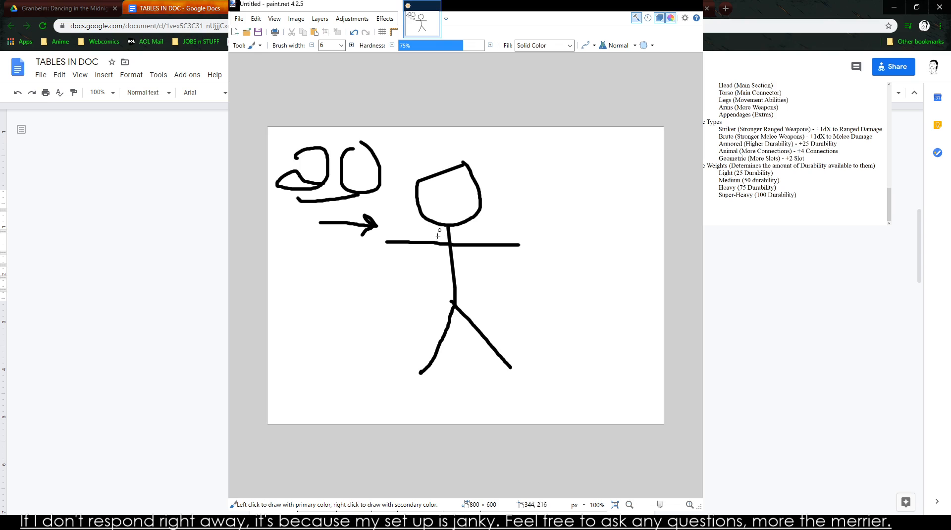
{"action": "mouse_move", "coordinate": [381, 269]}
{"action": "left_mouse_down"}
{"action": "mouse_move", "coordinate": [399, 281]}
{"action": "mouse_move", "coordinate": [400, 304]}
{"action": "left_mouse_up"}
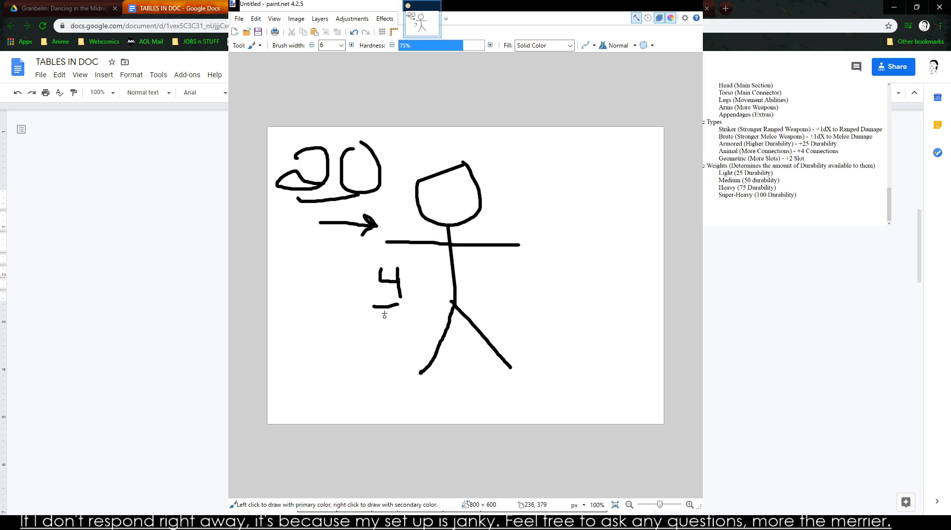
{"action": "key", "text": "ctrl+z"}
{"action": "key", "text": "ctrl+z"}
{"action": "key", "text": "ctrl+z"}
{"action": "key", "text": "ctrl+z"}
{"action": "key", "text": "ctrl+z"}
{"action": "key", "text": "ctrl+z"}
{"action": "key", "text": "ctrl+z"}
{"action": "key", "text": "ctrl+z"}
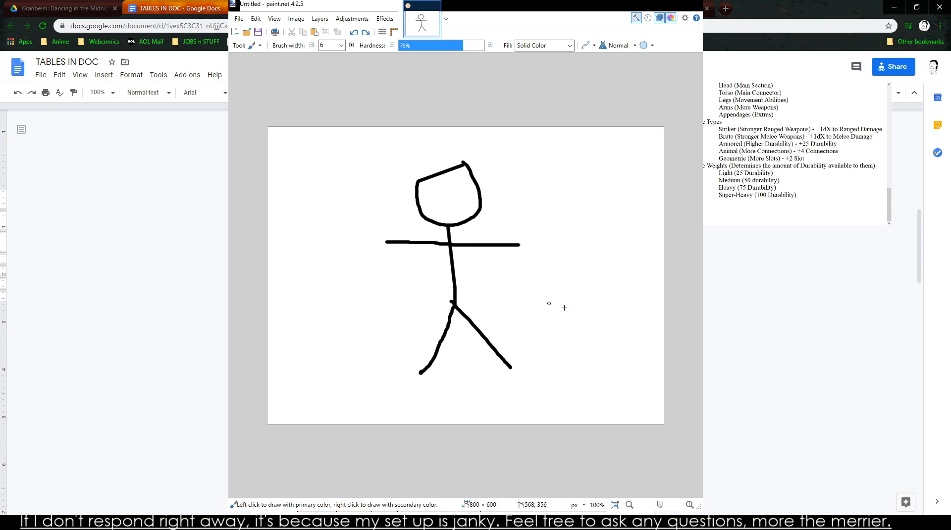
- Write 20 beside the figure and extend both arms with a red link followed by a black limb segment
{"action": "mouse_move", "coordinate": [581, 167]}
{"action": "left_mouse_down"}
{"action": "mouse_move", "coordinate": [604, 195]}
{"action": "mouse_move", "coordinate": [593, 203]}
{"action": "mouse_move", "coordinate": [626, 181]}
{"action": "left_mouse_up"}
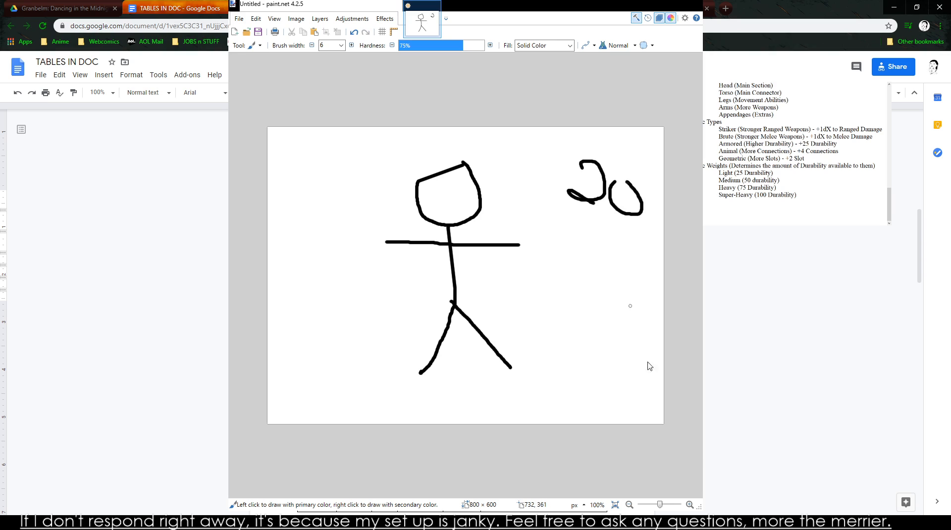
{"action": "left_click_drag", "start_coordinate": [386, 245], "coordinate": [362, 218]}
{"action": "left_click_drag", "start_coordinate": [515, 244], "coordinate": [543, 223]}
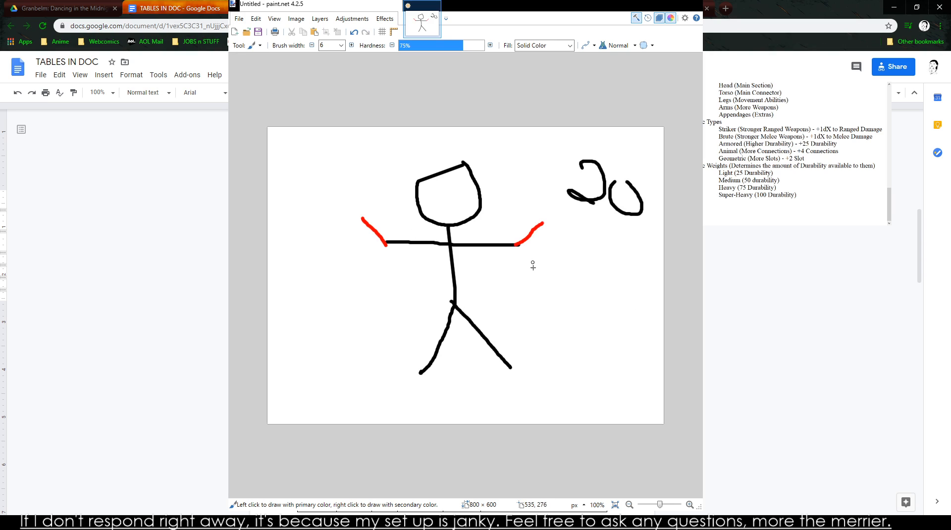
{"action": "left_click_drag", "start_coordinate": [360, 218], "coordinate": [311, 251]}
{"action": "left_click_drag", "start_coordinate": [542, 222], "coordinate": [601, 257]}
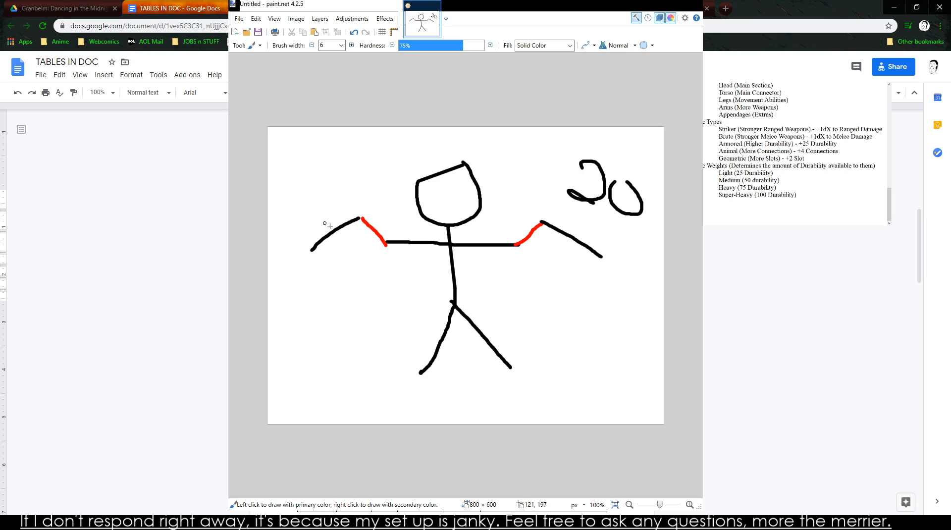
- Try a circled 2 below one arm and a frame around both extended arms, undoing each
{"action": "mouse_move", "coordinate": [542, 274]}
{"action": "left_mouse_down"}
{"action": "mouse_move", "coordinate": [555, 297]}
{"action": "mouse_move", "coordinate": [548, 293]}
{"action": "mouse_move", "coordinate": [567, 305]}
{"action": "mouse_move", "coordinate": [566, 272]}
{"action": "mouse_move", "coordinate": [536, 302]}
{"action": "mouse_move", "coordinate": [577, 292]}
{"action": "mouse_move", "coordinate": [569, 282]}
{"action": "left_mouse_up"}
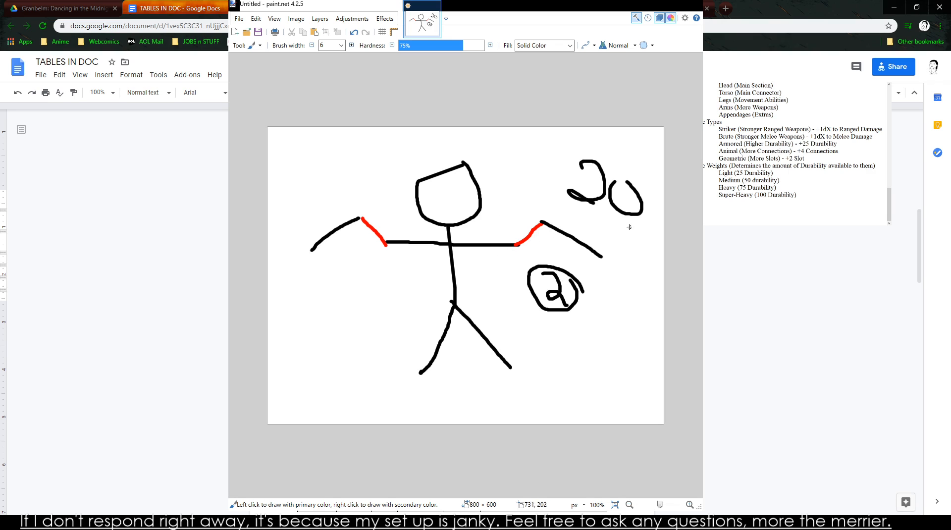
{"action": "key", "text": "ctrl+z"}
{"action": "key", "text": "ctrl+z"}
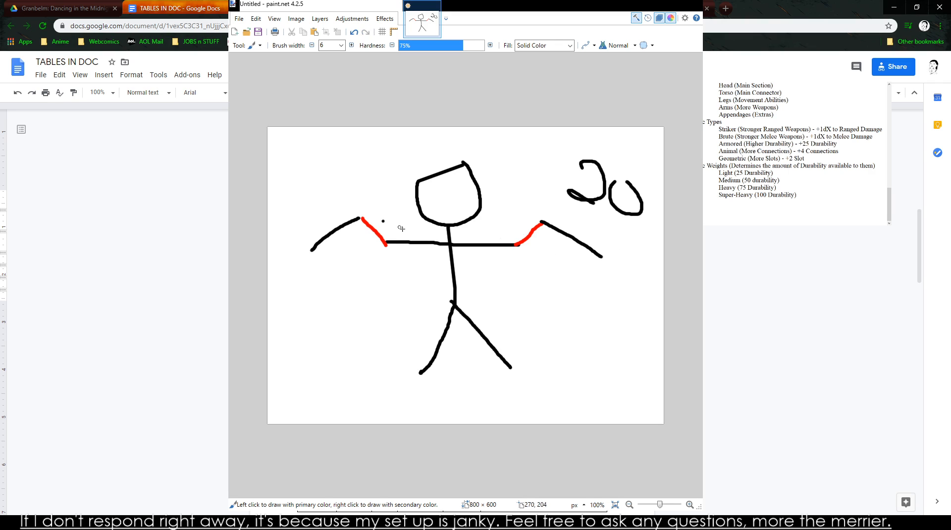
{"action": "key", "text": "ctrl+z"}
{"action": "mouse_move", "coordinate": [374, 199]}
{"action": "left_mouse_down"}
{"action": "mouse_move", "coordinate": [306, 289]}
{"action": "mouse_move", "coordinate": [424, 279]}
{"action": "left_mouse_up"}
{"action": "mouse_move", "coordinate": [532, 277]}
{"action": "left_mouse_down"}
{"action": "mouse_move", "coordinate": [635, 277]}
{"action": "mouse_move", "coordinate": [565, 204]}
{"action": "mouse_move", "coordinate": [359, 203]}
{"action": "left_mouse_up"}
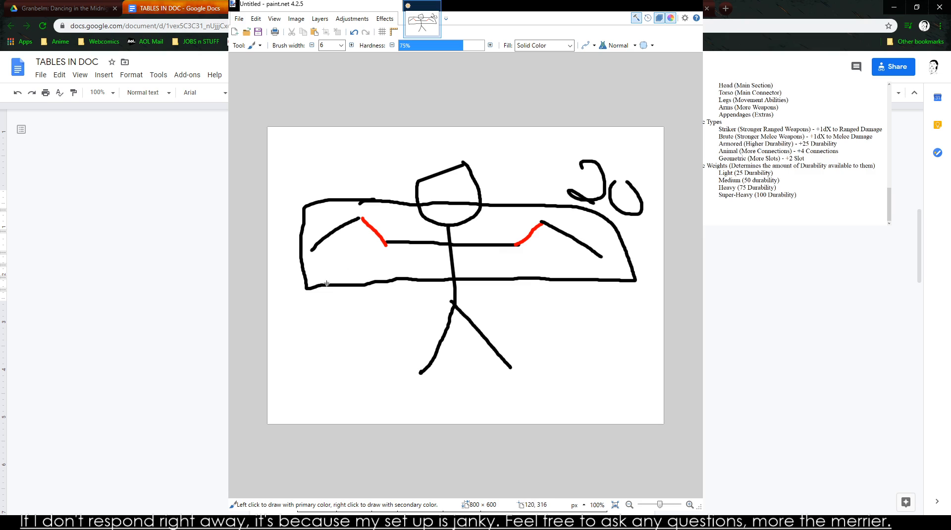
{"action": "key", "text": "ctrl+z"}
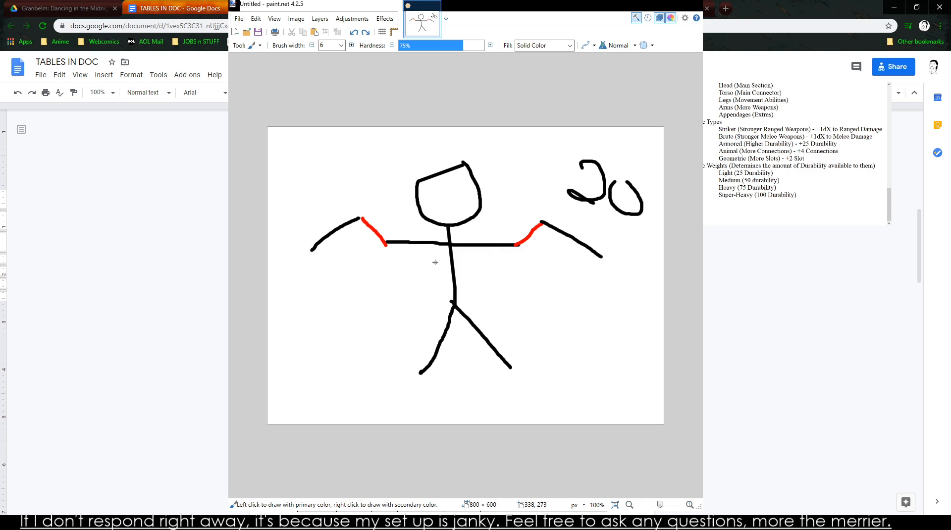
- Mark a cut across one arm near the torso, and try erasing the arm beyond it with brush width 20
{"action": "mouse_move", "coordinate": [443, 236]}
{"action": "left_mouse_down"}
{"action": "mouse_move", "coordinate": [440, 257]}
{"action": "mouse_move", "coordinate": [442, 242]}
{"action": "left_mouse_up"}
{"action": "left_click", "coordinate": [344, 45]}
{"action": "left_click", "coordinate": [337, 130]}
{"action": "mouse_move", "coordinate": [350, 225]}
{"action": "left_mouse_down"}
{"action": "mouse_move", "coordinate": [323, 243]}
{"action": "mouse_move", "coordinate": [429, 245]}
{"action": "mouse_move", "coordinate": [371, 233]}
{"action": "mouse_move", "coordinate": [361, 212]}
{"action": "left_mouse_up"}
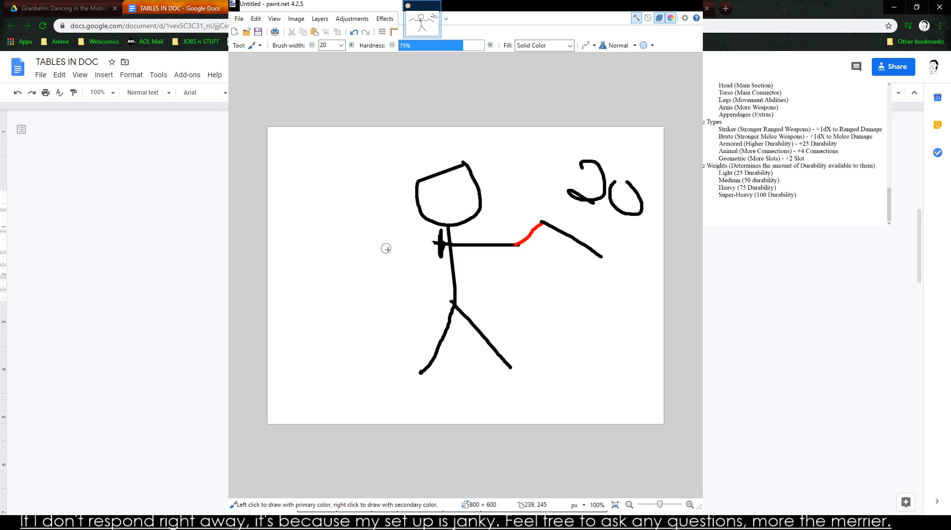
{"action": "key", "text": "ctrl+z"}
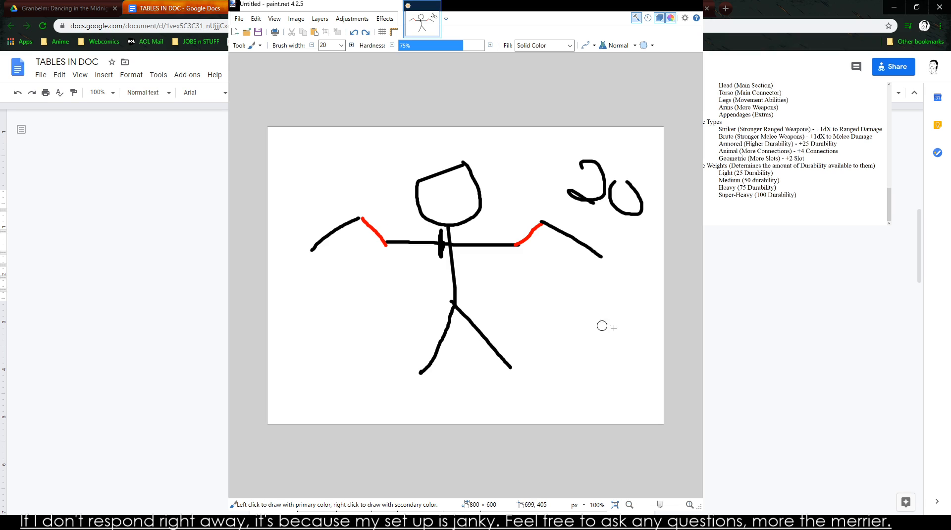
- Write "Bad" beside the figure and mark up the drawing with circled red links, an underlined 20 and a crossed-out arm
{"action": "mouse_move", "coordinate": [296, 300]}
{"action": "left_mouse_down"}
{"action": "mouse_move", "coordinate": [314, 339]}
{"action": "mouse_move", "coordinate": [308, 314]}
{"action": "mouse_move", "coordinate": [350, 330]}
{"action": "mouse_move", "coordinate": [372, 320]}
{"action": "mouse_move", "coordinate": [399, 337]}
{"action": "left_mouse_up"}
{"action": "mouse_move", "coordinate": [379, 206]}
{"action": "left_mouse_down"}
{"action": "mouse_move", "coordinate": [384, 266]}
{"action": "mouse_move", "coordinate": [366, 195]}
{"action": "left_mouse_up"}
{"action": "mouse_move", "coordinate": [550, 208]}
{"action": "left_mouse_down"}
{"action": "mouse_move", "coordinate": [500, 223]}
{"action": "mouse_move", "coordinate": [557, 248]}
{"action": "mouse_move", "coordinate": [525, 198]}
{"action": "mouse_move", "coordinate": [628, 228]}
{"action": "left_mouse_up"}
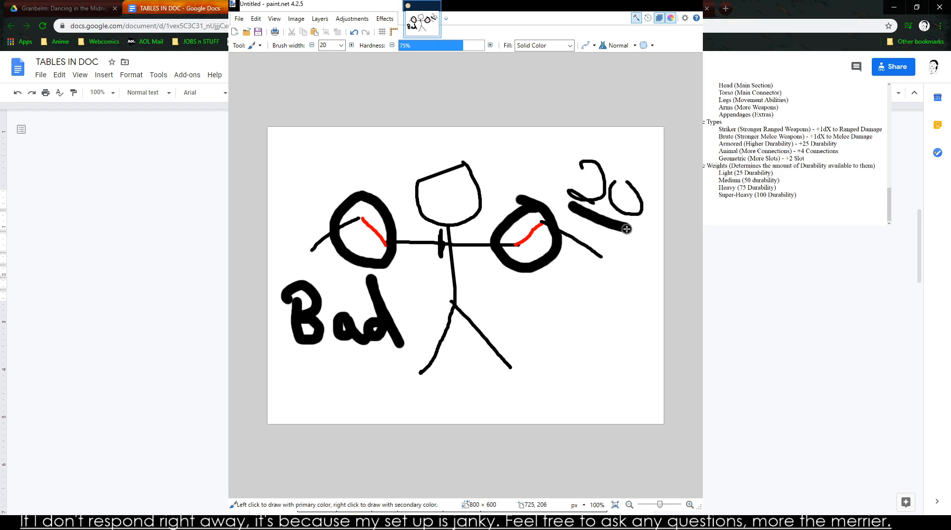
{"action": "mouse_move", "coordinate": [442, 227]}
{"action": "left_mouse_down"}
{"action": "mouse_move", "coordinate": [441, 265]}
{"action": "mouse_move", "coordinate": [440, 242]}
{"action": "mouse_move", "coordinate": [362, 218]}
{"action": "mouse_move", "coordinate": [371, 270]}
{"action": "mouse_move", "coordinate": [357, 238]}
{"action": "mouse_move", "coordinate": [372, 258]}
{"action": "left_mouse_up"}
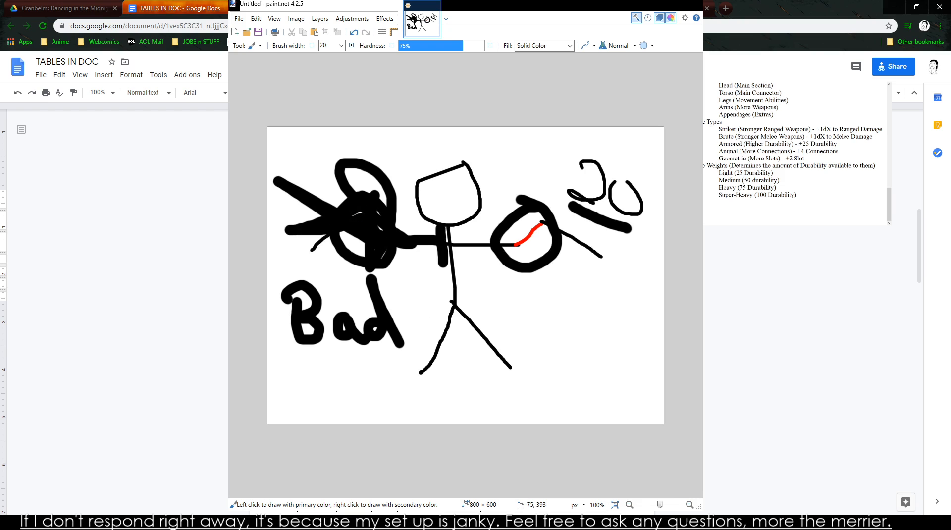
- Close the paint.net sketch and clear the leftover "L" from the Appendage row's Special Notes in TABLES IN DOC
{"action": "left_click", "coordinate": [691, 4]}
{"action": "left_click", "coordinate": [421, 325]}
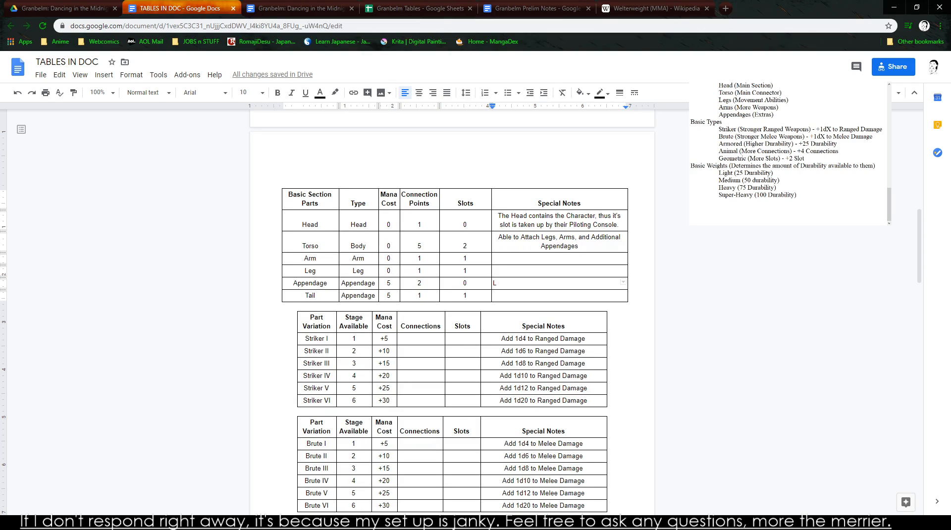
{"action": "scroll", "coordinate": [352, 271], "scroll_direction": "up", "scroll_amount": 2}
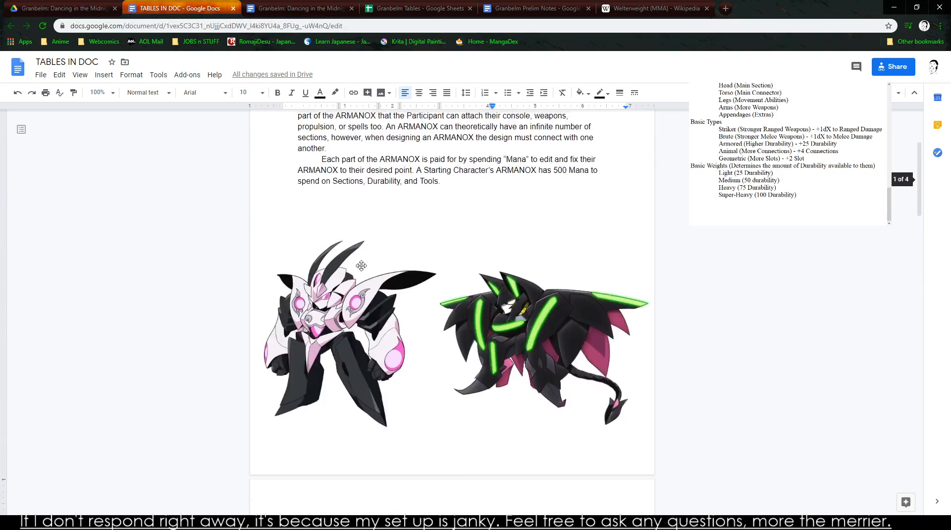
{"action": "scroll", "coordinate": [352, 271], "scroll_direction": "down", "scroll_amount": 8}
{"action": "scroll", "coordinate": [310, 317], "scroll_direction": "up", "scroll_amount": 8}
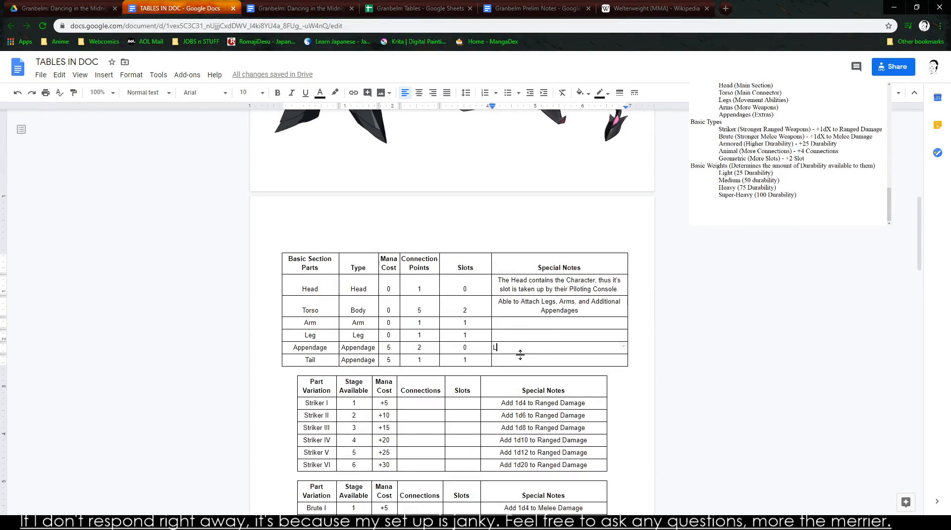
{"action": "key", "text": "BackSpace"}
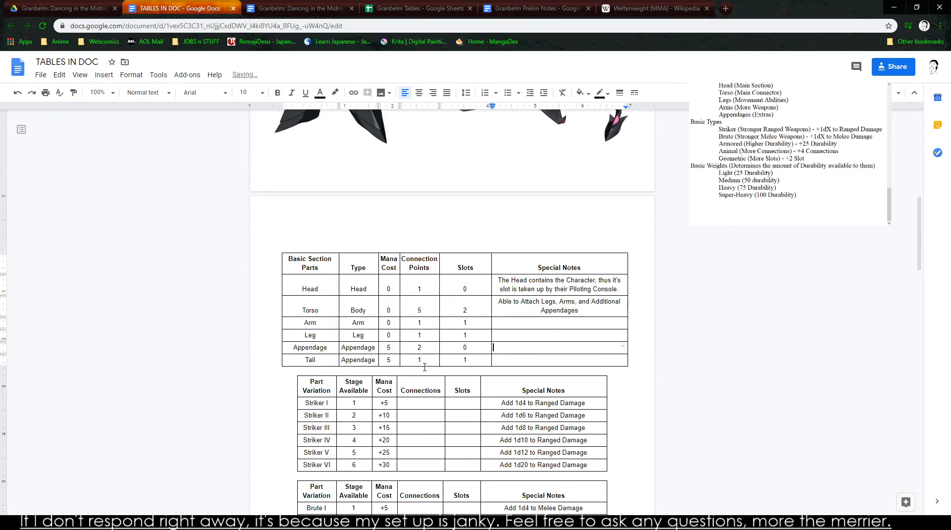
- Copy the Armor Class table from the last page and paste it between the Basic Section Parts and Striker tables
{"action": "scroll", "coordinate": [317, 372], "scroll_direction": "down", "scroll_amount": 3}
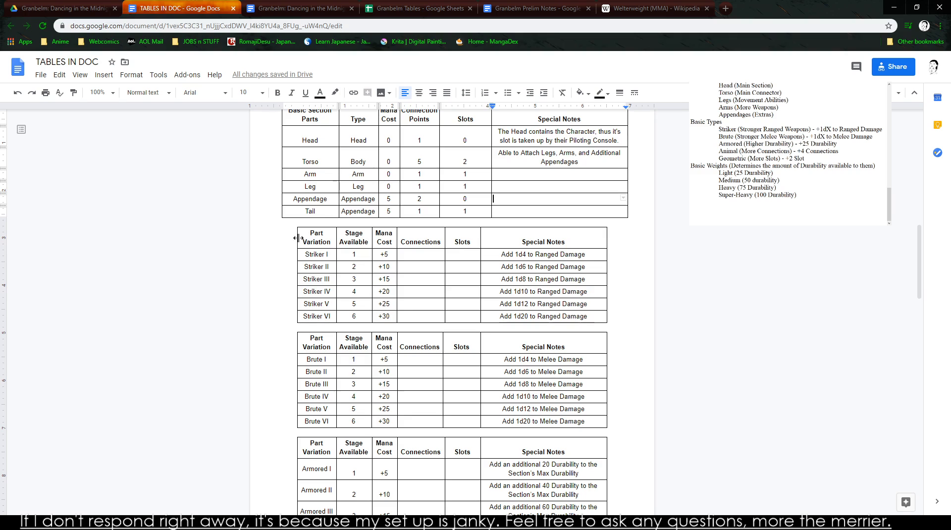
{"action": "scroll", "coordinate": [296, 239], "scroll_direction": "up", "scroll_amount": 1}
{"action": "scroll", "coordinate": [311, 200], "scroll_direction": "down", "scroll_amount": 8}
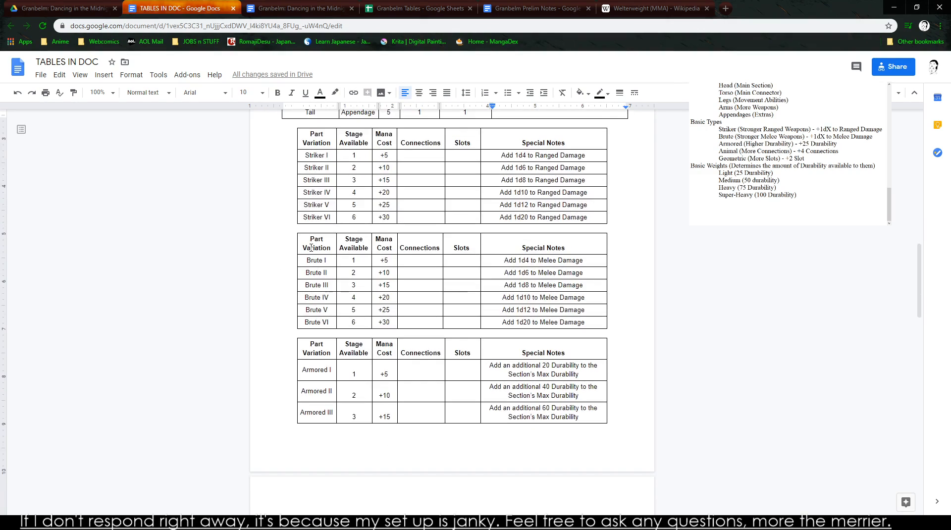
{"action": "scroll", "coordinate": [317, 292], "scroll_direction": "down", "scroll_amount": 10}
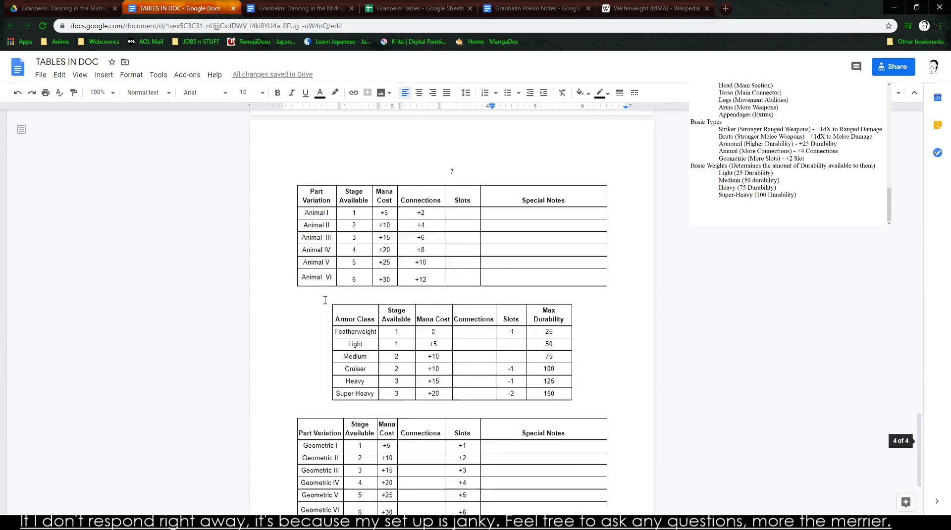
{"action": "left_click_drag", "start_coordinate": [368, 280], "coordinate": [553, 336]}
{"action": "key", "text": "ctrl+c"}
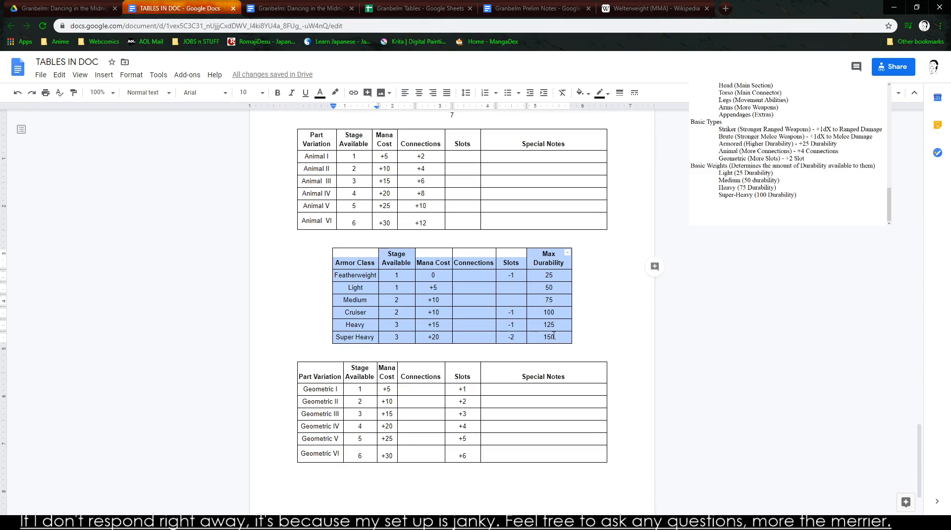
{"action": "scroll", "coordinate": [495, 325], "scroll_direction": "up", "scroll_amount": 20}
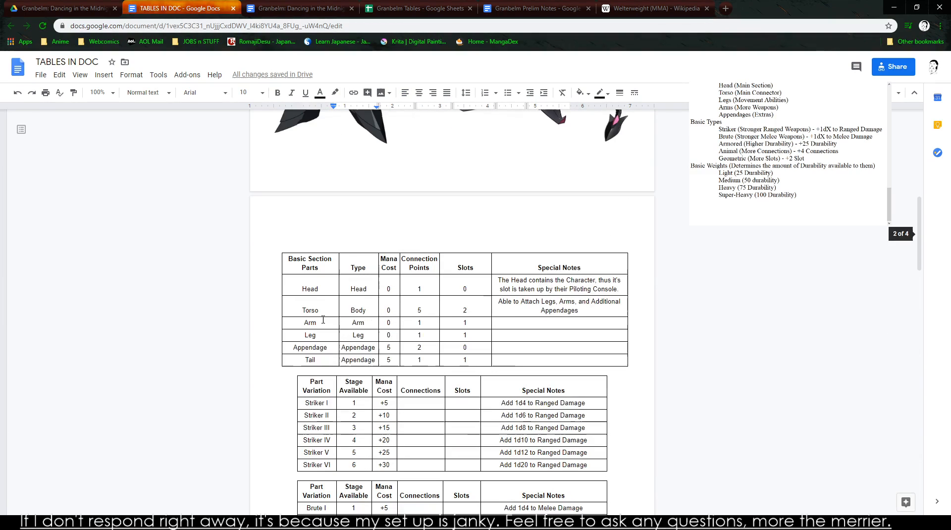
{"action": "left_click", "coordinate": [281, 371]}
{"action": "key", "text": "ctrl+v"}
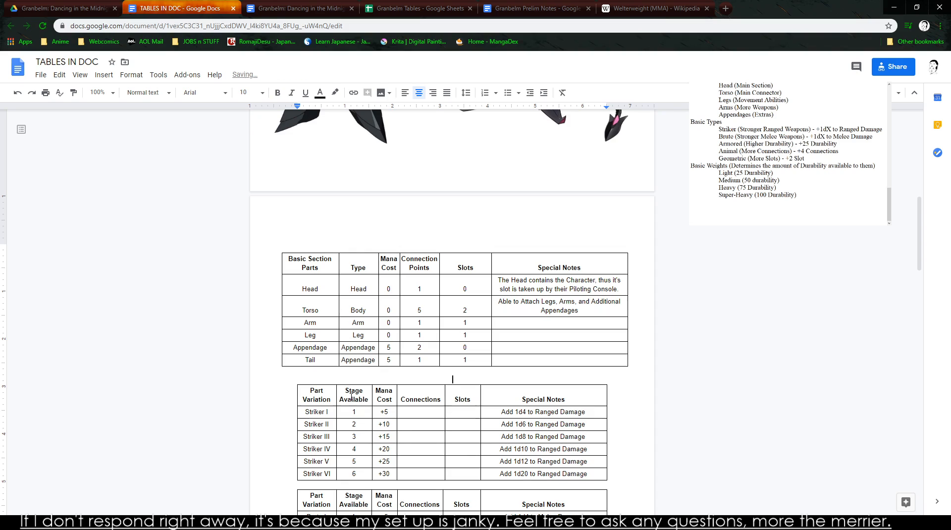
- Remove the extra blank line between the Basic Section Parts table and the pasted Armor Class table
{"action": "key", "text": "Up"}
{"action": "key", "text": "Up"}
{"action": "key", "text": "Up"}
{"action": "key", "text": "Up"}
{"action": "key", "text": "Up"}
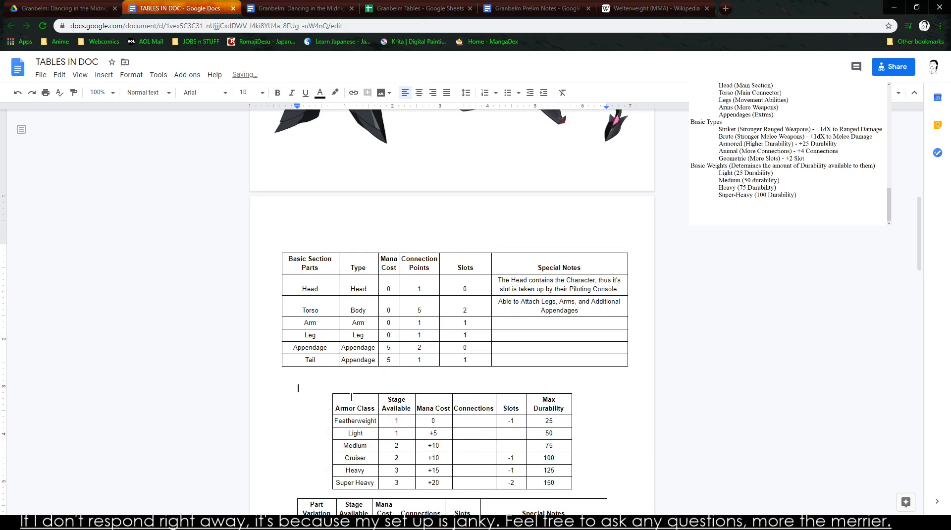
{"action": "key", "text": "BackSpace"}
- Add blank lines below the pasted Armor Class table and enter the heading PART VARIATION above the Striker table
{"action": "scroll", "coordinate": [351, 397], "scroll_direction": "down", "scroll_amount": 4}
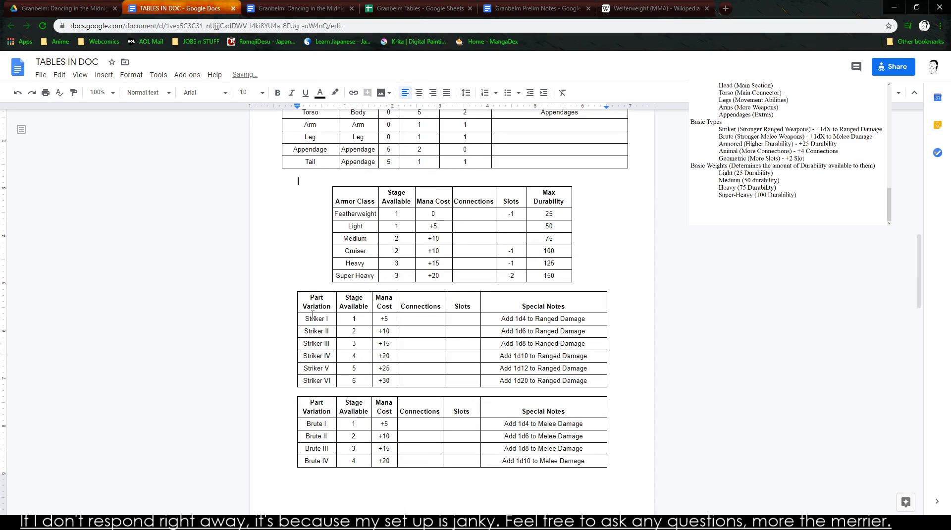
{"action": "left_click", "coordinate": [293, 284]}
{"action": "key", "text": "Return"}
{"action": "key", "text": "Return"}
{"action": "key", "text": "Return"}
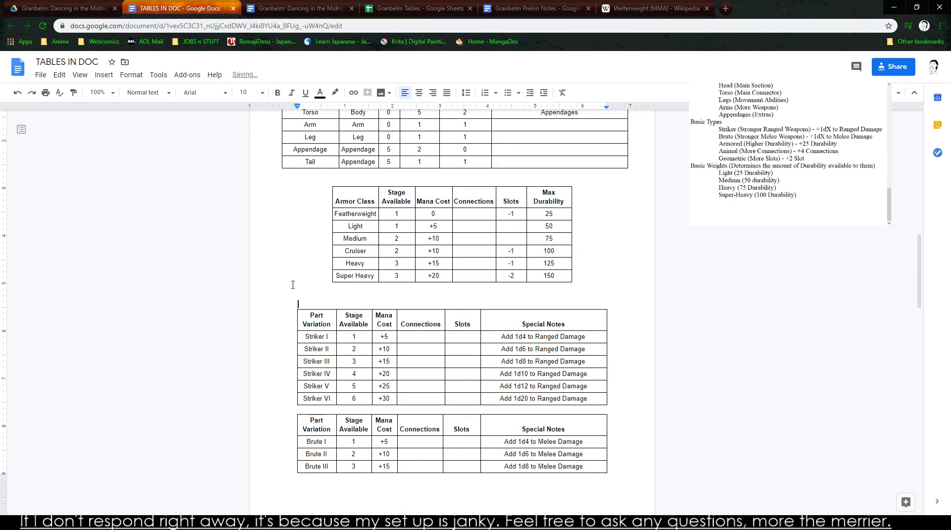
{"action": "type", "text": "PAR"}
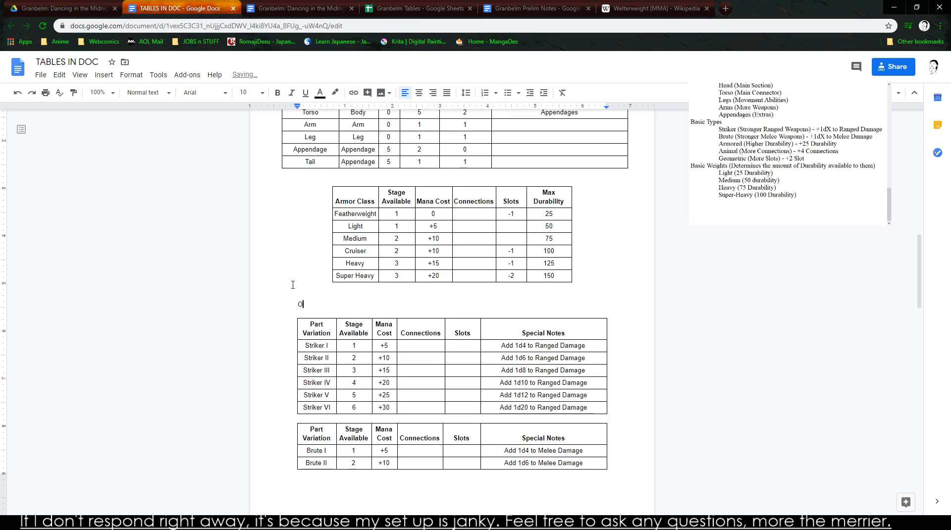
{"action": "type", "text": "T VARIATION"}
- Try pulling the Animal table up onto the Armored table's page, and undo the change
{"action": "scroll", "coordinate": [395, 246], "scroll_direction": "up", "scroll_amount": 4}
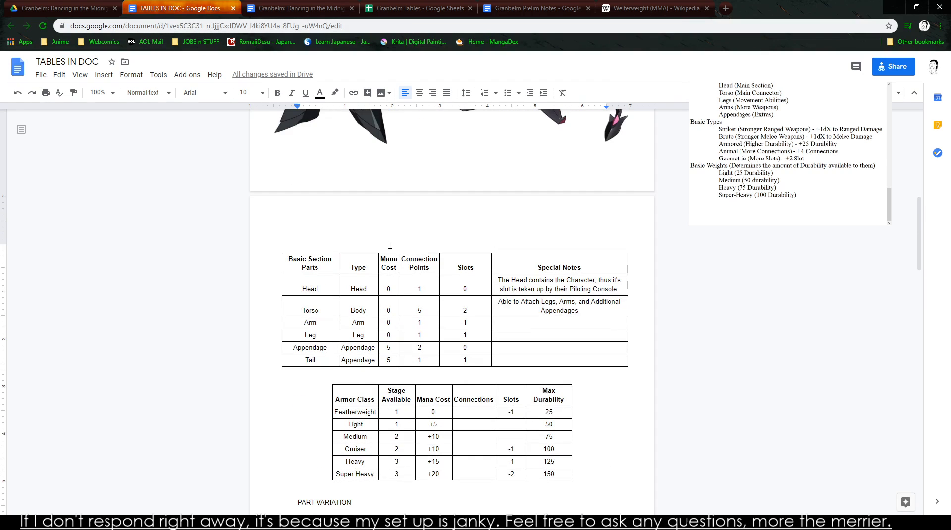
{"action": "scroll", "coordinate": [376, 269], "scroll_direction": "down", "scroll_amount": 10}
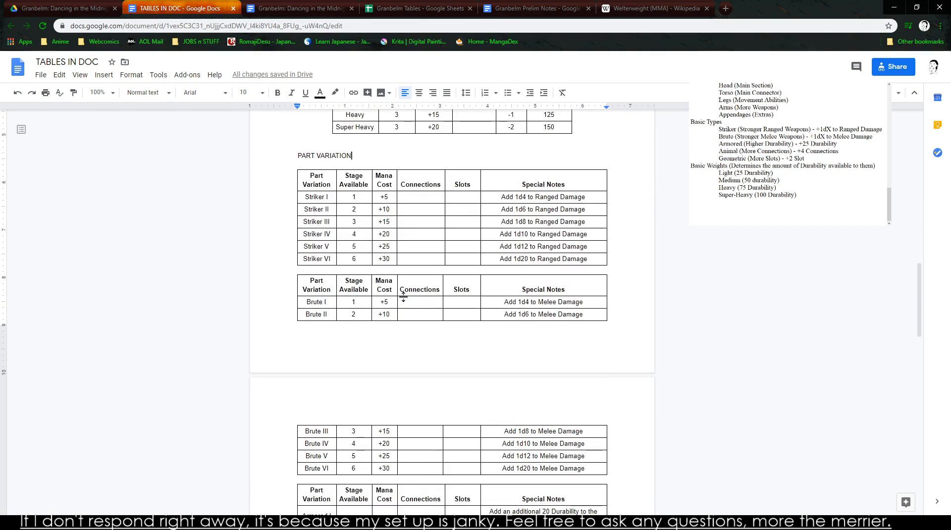
{"action": "scroll", "coordinate": [405, 297], "scroll_direction": "down", "scroll_amount": 12}
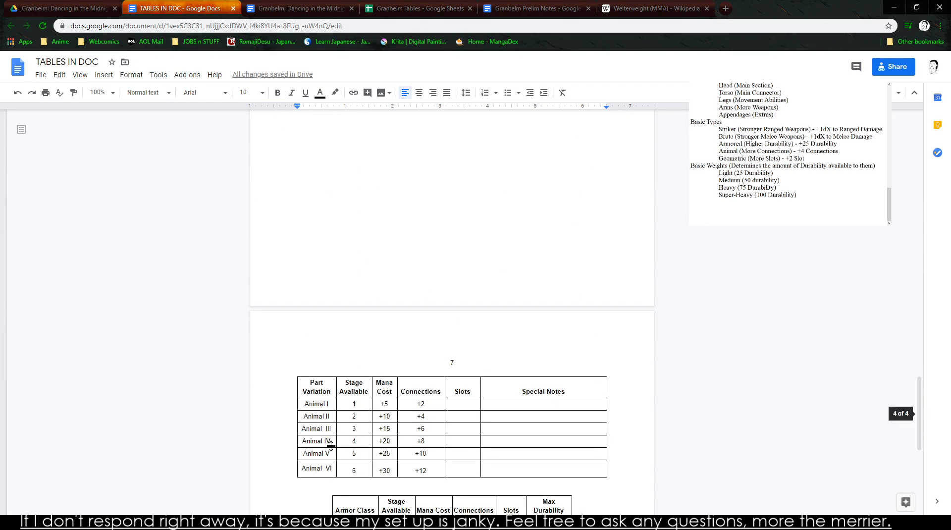
{"action": "scroll", "coordinate": [326, 347], "scroll_direction": "up", "scroll_amount": 9}
{"action": "left_click", "coordinate": [331, 409]}
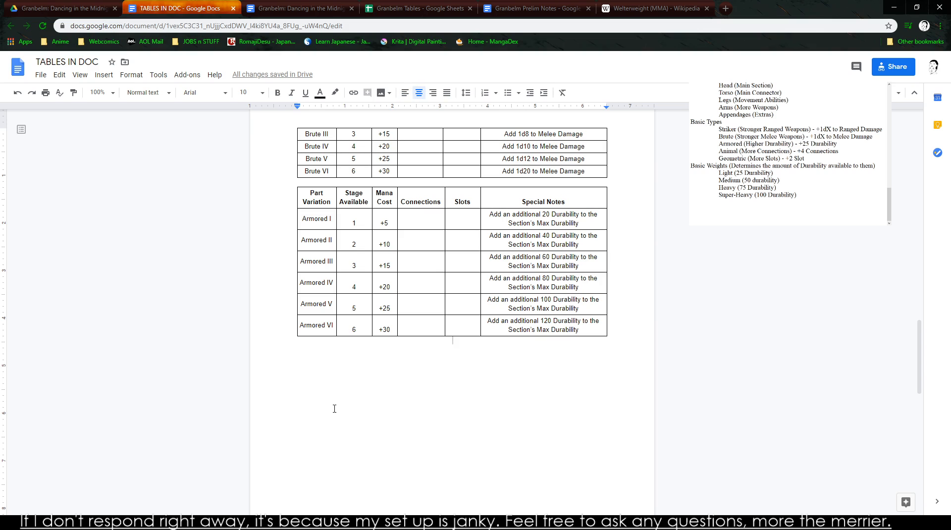
{"action": "key", "text": "BackSpace"}
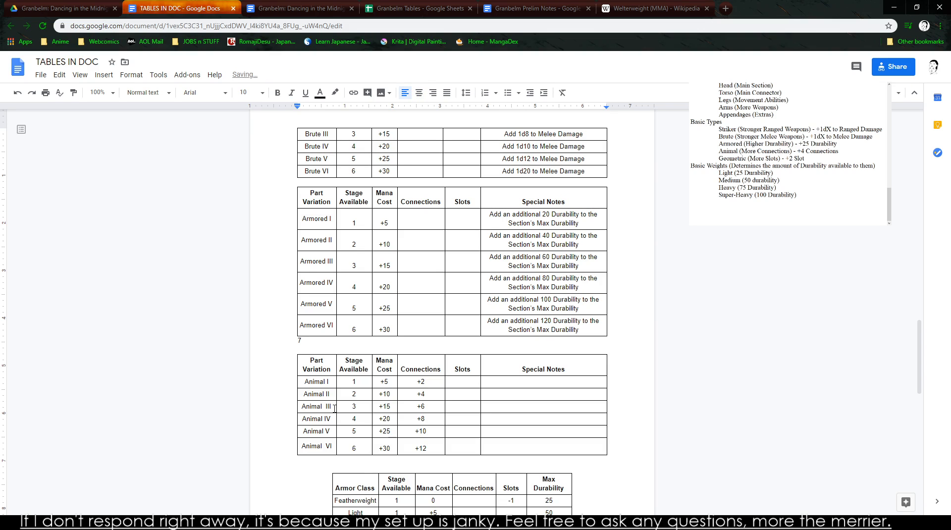
{"action": "scroll", "coordinate": [317, 346], "scroll_direction": "down", "scroll_amount": 4}
{"action": "left_click_drag", "start_coordinate": [339, 302], "coordinate": [590, 458]}
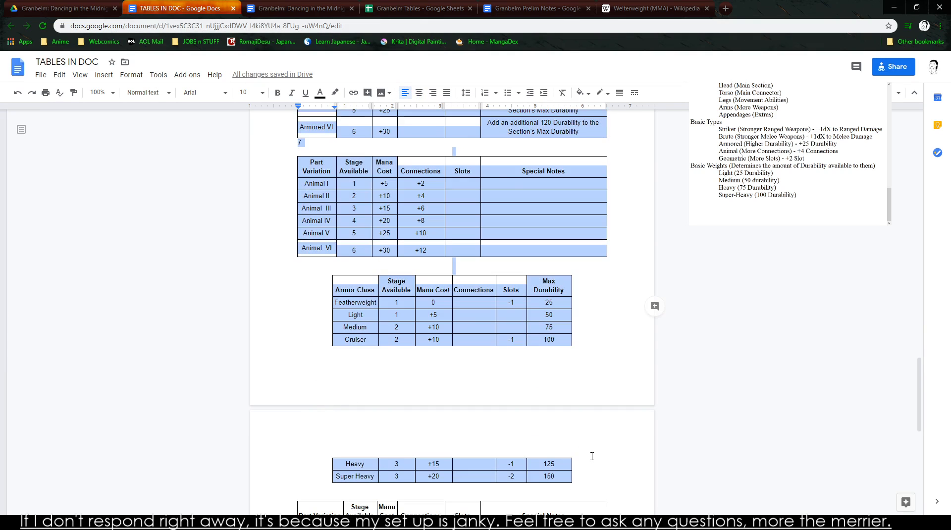
{"action": "left_click", "coordinate": [582, 463]}
{"action": "scroll", "coordinate": [564, 460], "scroll_direction": "down", "scroll_amount": 1}
{"action": "scroll", "coordinate": [552, 455], "scroll_direction": "down", "scroll_amount": 10}
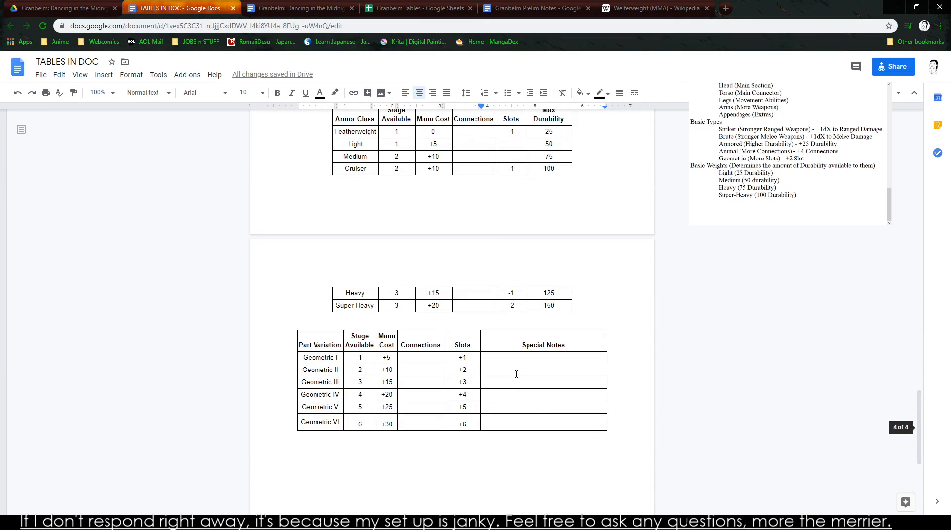
{"action": "key", "text": "ctrl+z"}
{"action": "scroll", "coordinate": [508, 364], "scroll_direction": "up", "scroll_amount": 4}
{"action": "scroll", "coordinate": [504, 360], "scroll_direction": "down", "scroll_amount": 5}
{"action": "scroll", "coordinate": [417, 334], "scroll_direction": "down", "scroll_amount": 6}
{"action": "key", "text": "ctrl+z"}
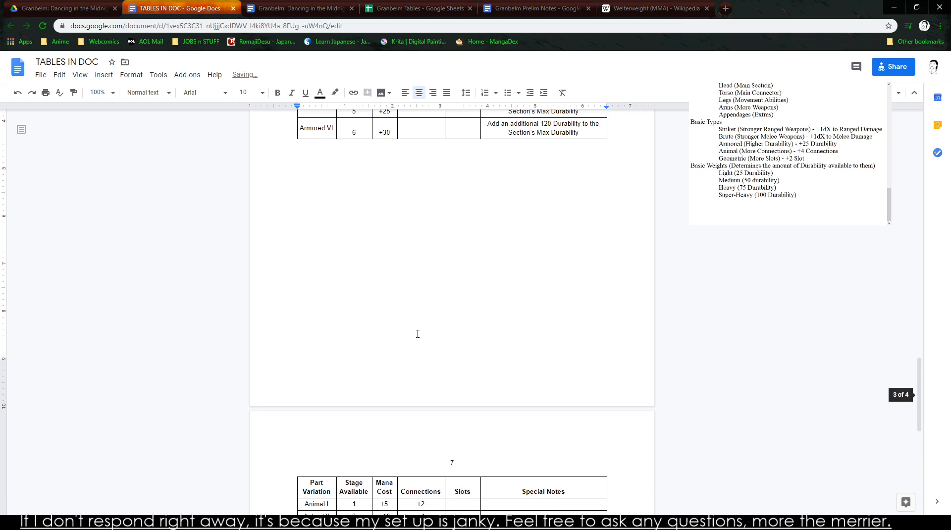
- Cut the duplicate Armor Class table from between the Animal and Geometric tables
{"action": "scroll", "coordinate": [417, 333], "scroll_direction": "down", "scroll_amount": 5}
{"action": "left_click_drag", "start_coordinate": [347, 359], "coordinate": [553, 440]}
{"action": "key", "text": "ctrl+x"}
{"action": "scroll", "coordinate": [552, 439], "scroll_direction": "up", "scroll_amount": 18}
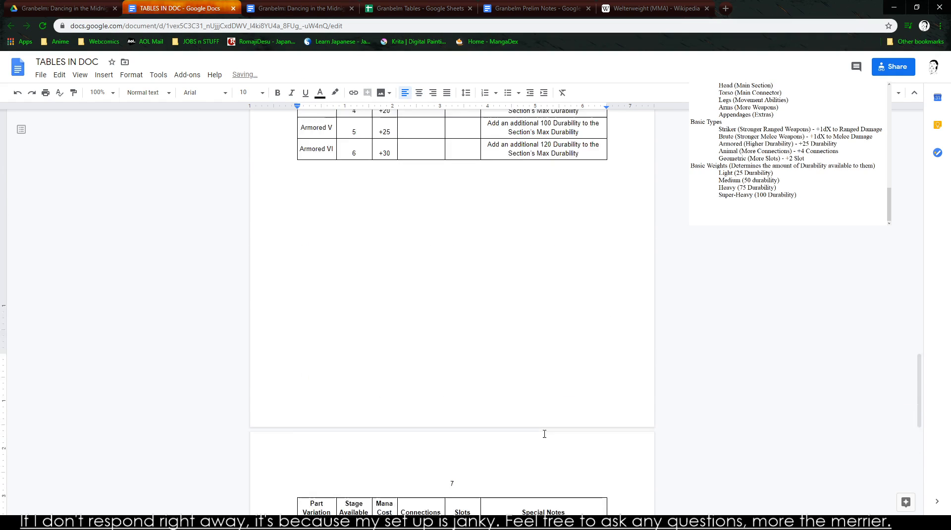
- Delete the page break and the stray 7 above the Animal table so it directly follows the Armored table
{"action": "scroll", "coordinate": [528, 428], "scroll_direction": "up", "scroll_amount": 2}
{"action": "scroll", "coordinate": [460, 350], "scroll_direction": "down", "scroll_amount": 7}
{"action": "scroll", "coordinate": [435, 317], "scroll_direction": "up", "scroll_amount": 4}
{"action": "scroll", "coordinate": [314, 277], "scroll_direction": "down", "scroll_amount": 8}
{"action": "scroll", "coordinate": [322, 285], "scroll_direction": "down", "scroll_amount": 6}
{"action": "left_click", "coordinate": [332, 284]}
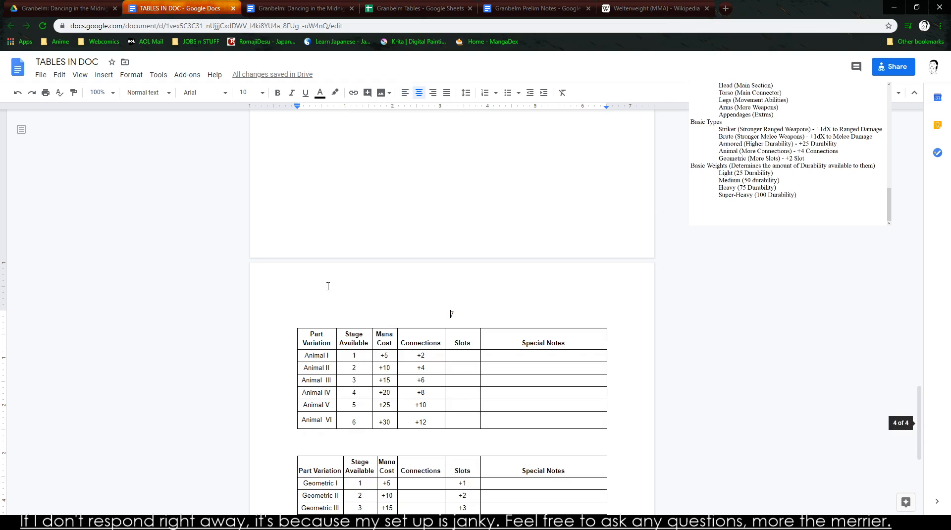
{"action": "scroll", "coordinate": [328, 286], "scroll_direction": "down", "scroll_amount": 2}
{"action": "scroll", "coordinate": [335, 270], "scroll_direction": "up", "scroll_amount": 3}
{"action": "left_click", "coordinate": [367, 238]}
{"action": "scroll", "coordinate": [375, 252], "scroll_direction": "up", "scroll_amount": 3}
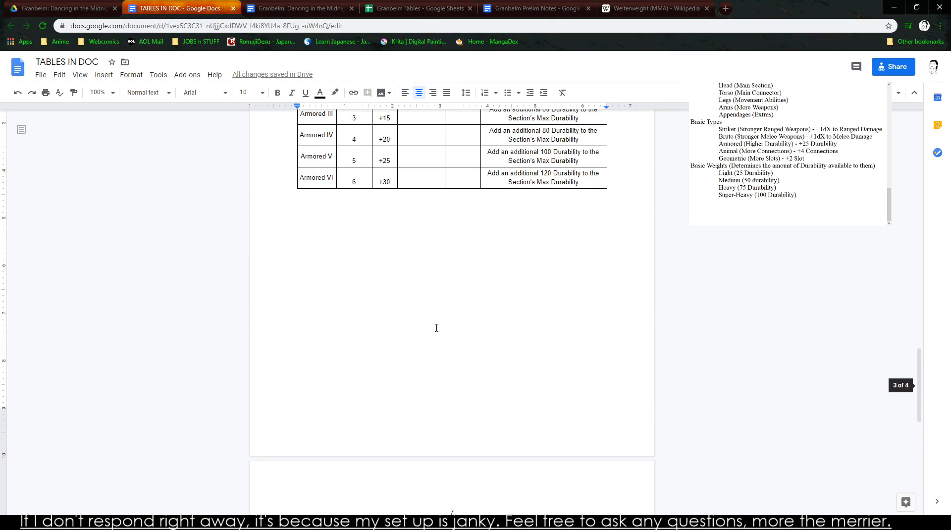
{"action": "key", "text": "BackSpace"}
{"action": "key", "text": "BackSpace"}
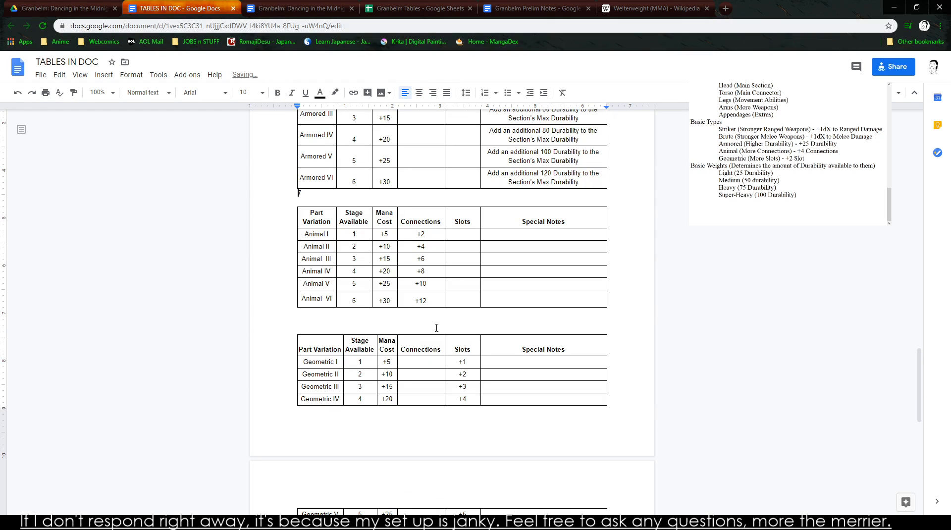
{"action": "key", "text": "BackSpace"}
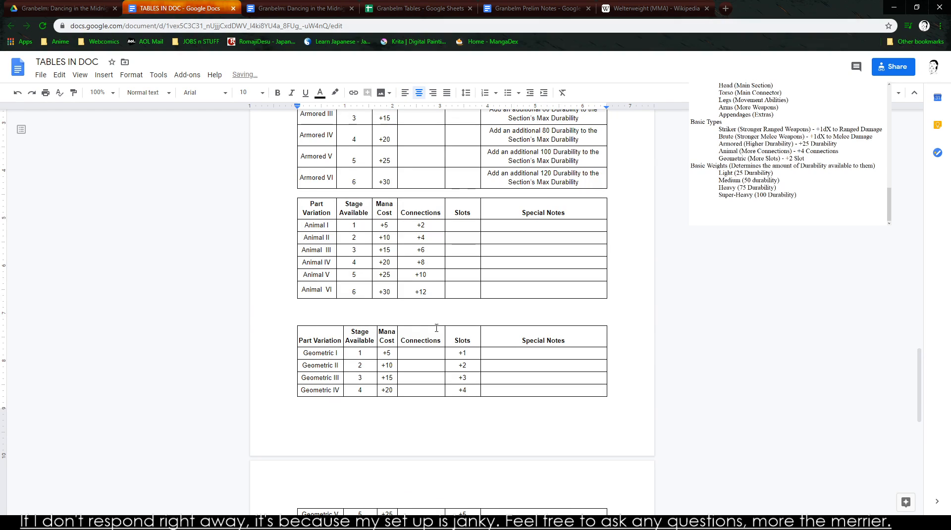
- Delete the extra blank lines between the Animal and Geometric tables, leaving a single line between them
{"action": "left_click", "coordinate": [330, 319]}
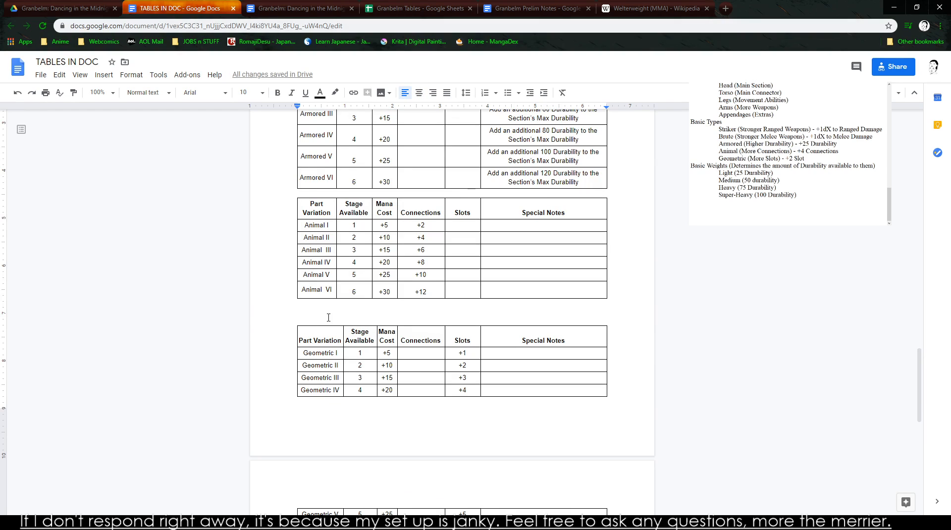
{"action": "key", "text": "BackSpace"}
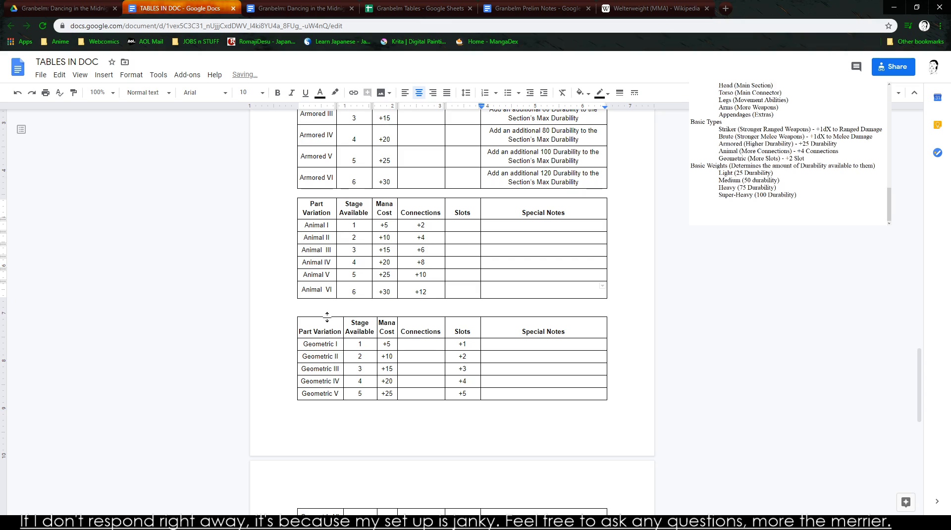
{"action": "key", "text": "BackSpace"}
{"action": "key", "text": "Tab"}
{"action": "key", "text": "Tab"}
{"action": "key", "text": "Down"}
{"action": "key", "text": "Delete"}
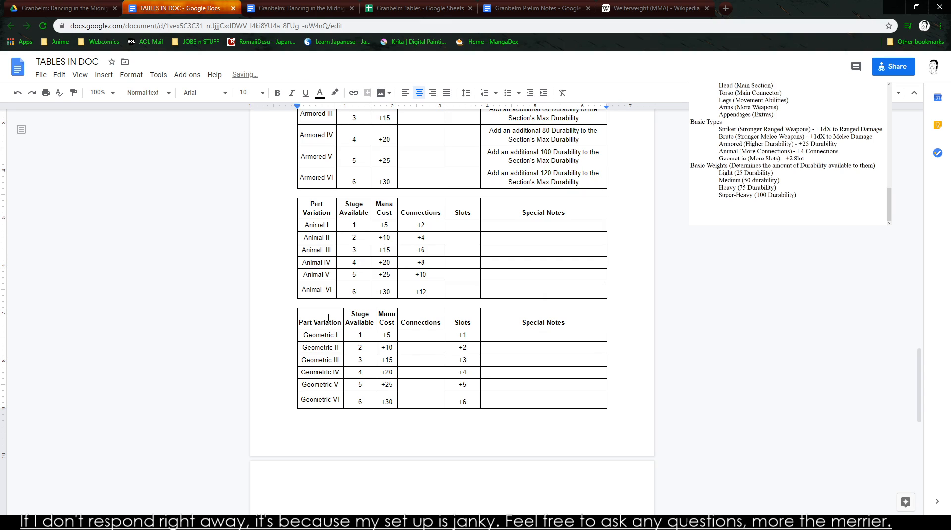
- Review the rearranged tables and left-align the empty line on the blank page after the Geometric table
{"action": "scroll", "coordinate": [329, 318], "scroll_direction": "up", "scroll_amount": 6}
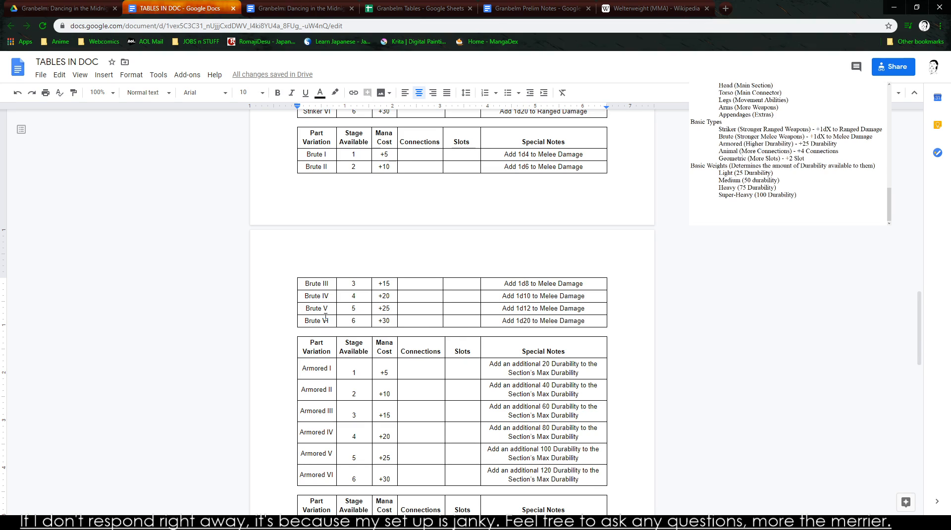
{"action": "scroll", "coordinate": [337, 297], "scroll_direction": "up", "scroll_amount": 6}
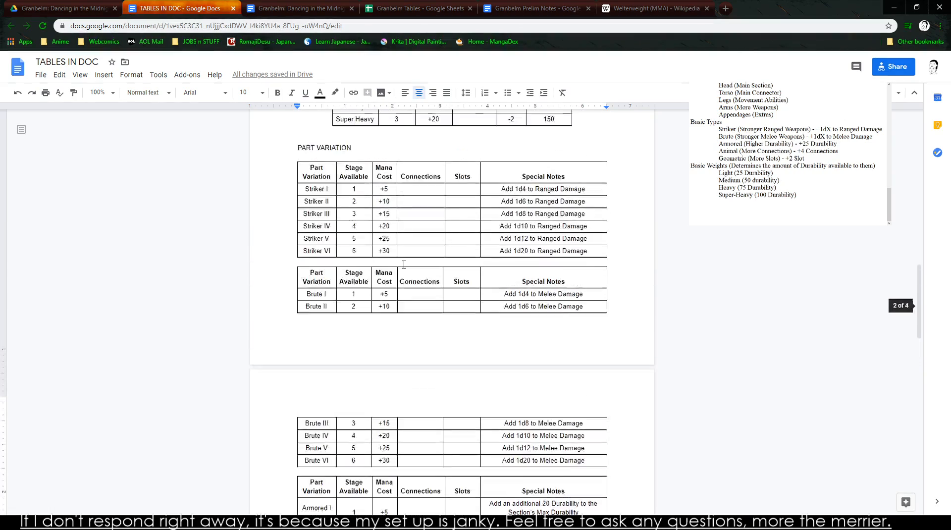
{"action": "scroll", "coordinate": [346, 279], "scroll_direction": "up", "scroll_amount": 4}
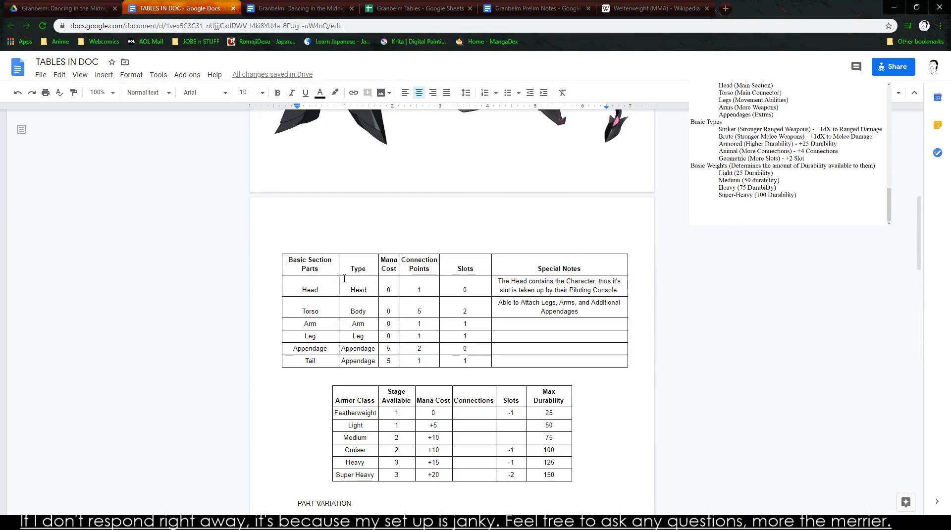
{"action": "scroll", "coordinate": [391, 312], "scroll_direction": "down", "scroll_amount": 5}
{"action": "scroll", "coordinate": [390, 312], "scroll_direction": "down", "scroll_amount": 7}
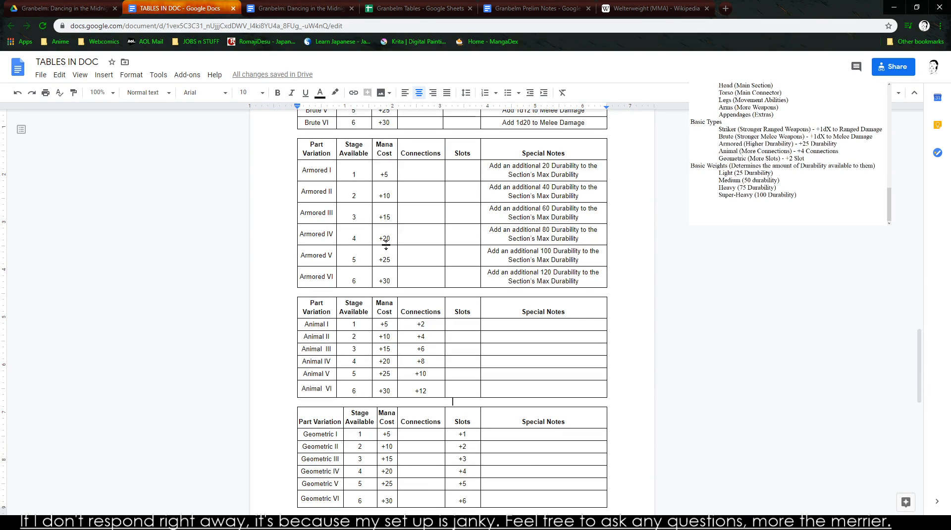
{"action": "scroll", "coordinate": [386, 243], "scroll_direction": "down", "scroll_amount": 4}
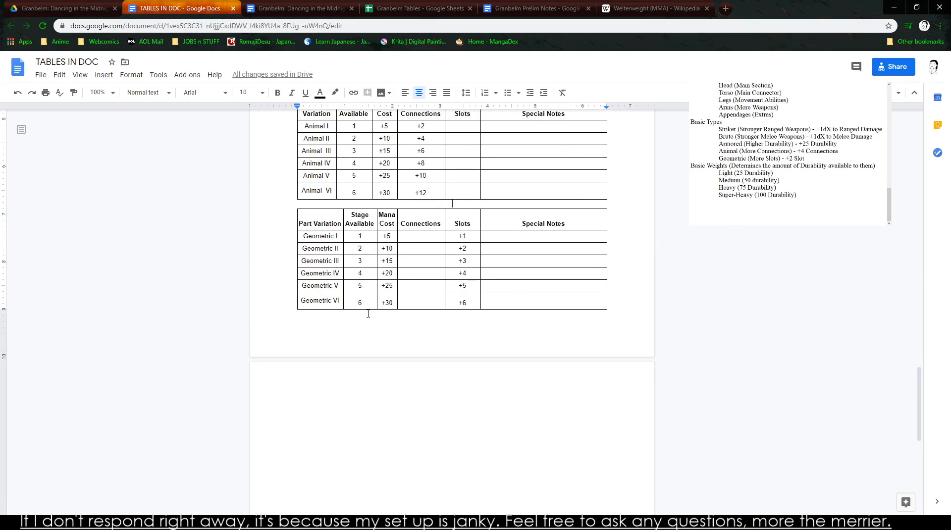
{"action": "left_click", "coordinate": [403, 415]}
{"action": "key", "text": "ctrl+shift+l"}
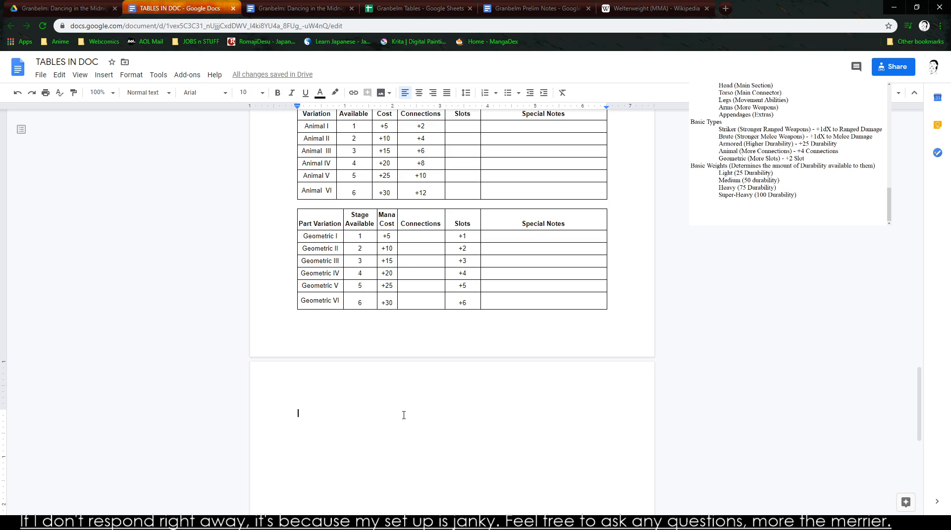
- Look at the Granbelm Tables spreadsheet and return to the PART VARIATION section of TABLES IN DOC
{"action": "scroll", "coordinate": [404, 415], "scroll_direction": "up", "scroll_amount": 15}
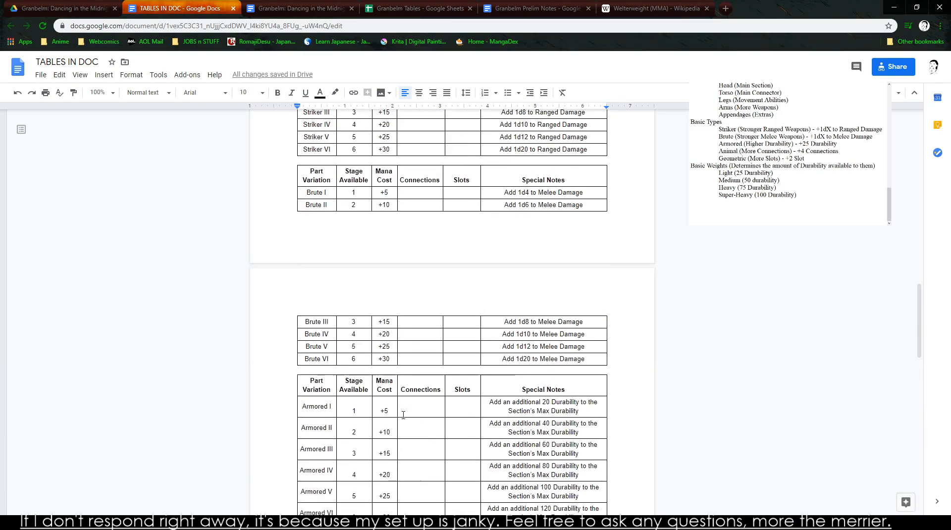
{"action": "left_click", "coordinate": [341, 6]}
{"action": "left_click", "coordinate": [416, 7]}
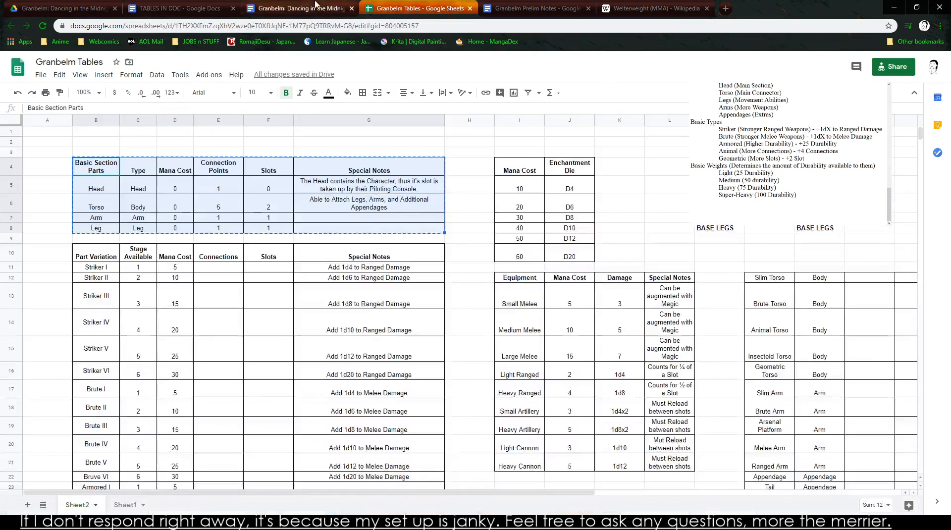
{"action": "left_click", "coordinate": [216, 6]}
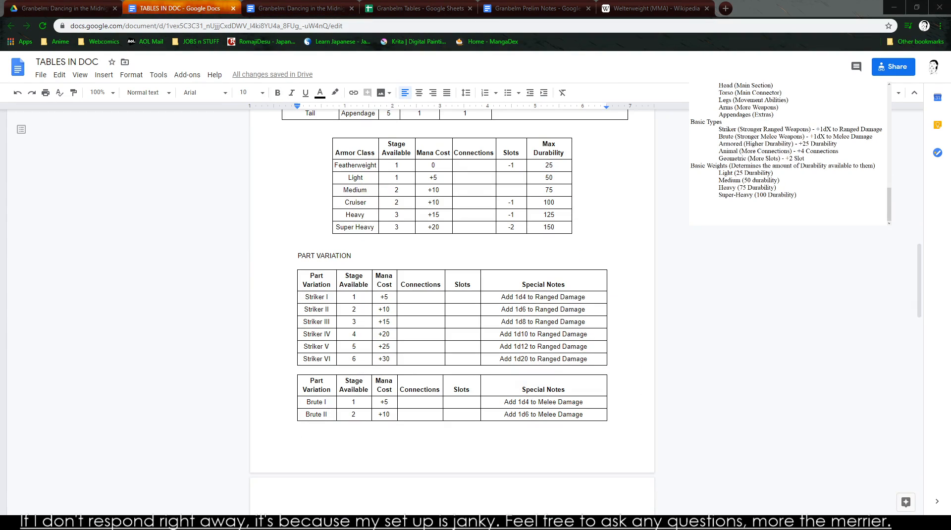
- Read the notes on part varieties, Basic Types and Basic Weights for the base ARMANOX
{"action": "scroll", "coordinate": [741, 193], "scroll_direction": "up", "scroll_amount": 3}
{"action": "scroll", "coordinate": [741, 194], "scroll_direction": "up", "scroll_amount": 3}
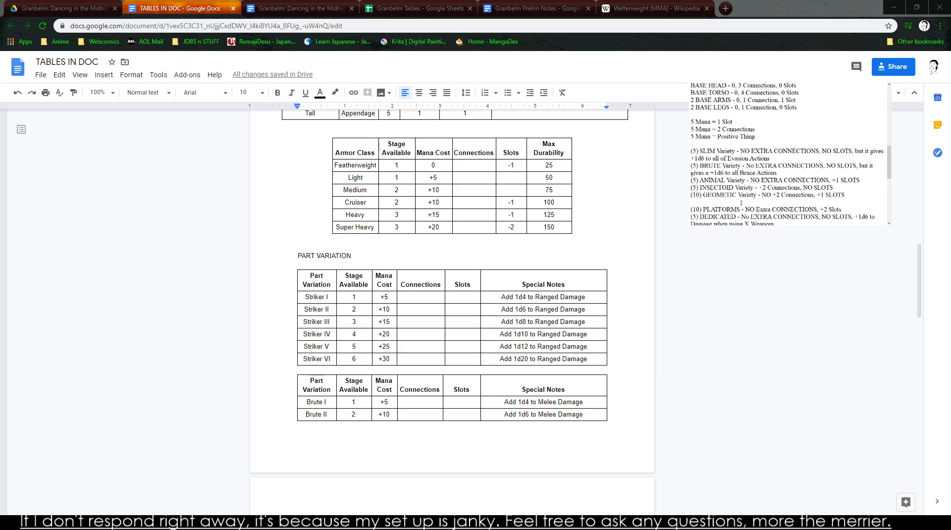
{"action": "scroll", "coordinate": [729, 171], "scroll_direction": "down", "scroll_amount": 6}
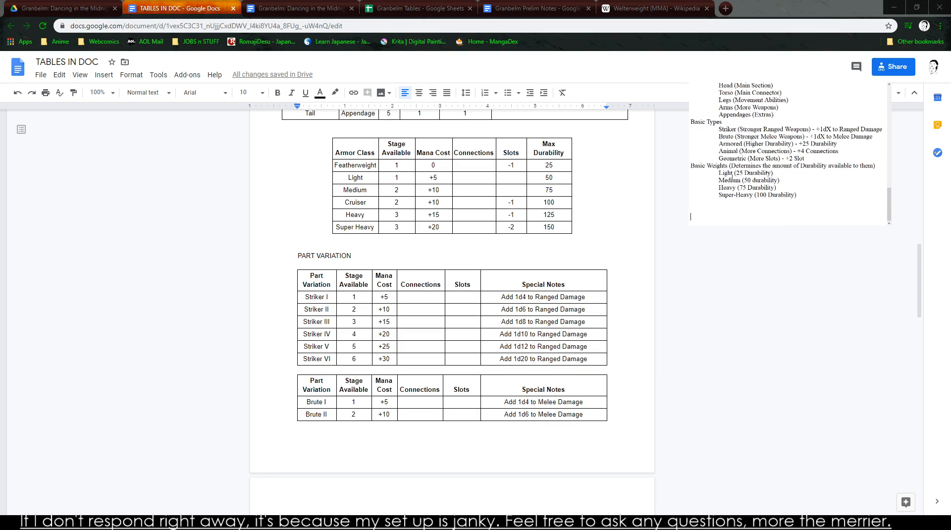
{"action": "scroll", "coordinate": [763, 165], "scroll_direction": "up", "scroll_amount": 2}
{"action": "scroll", "coordinate": [751, 172], "scroll_direction": "down", "scroll_amount": 2}
{"action": "scroll", "coordinate": [751, 173], "scroll_direction": "up", "scroll_amount": 3}
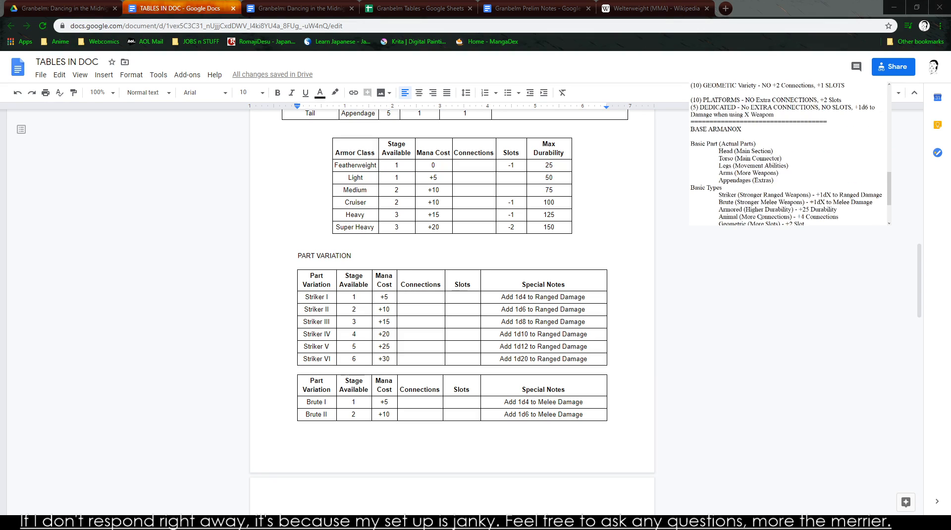
{"action": "scroll", "coordinate": [729, 194], "scroll_direction": "down", "scroll_amount": 3}
{"action": "scroll", "coordinate": [729, 195], "scroll_direction": "up", "scroll_amount": 3}
{"action": "scroll", "coordinate": [729, 194], "scroll_direction": "down", "scroll_amount": 3}
{"action": "scroll", "coordinate": [730, 198], "scroll_direction": "up", "scroll_amount": 2}
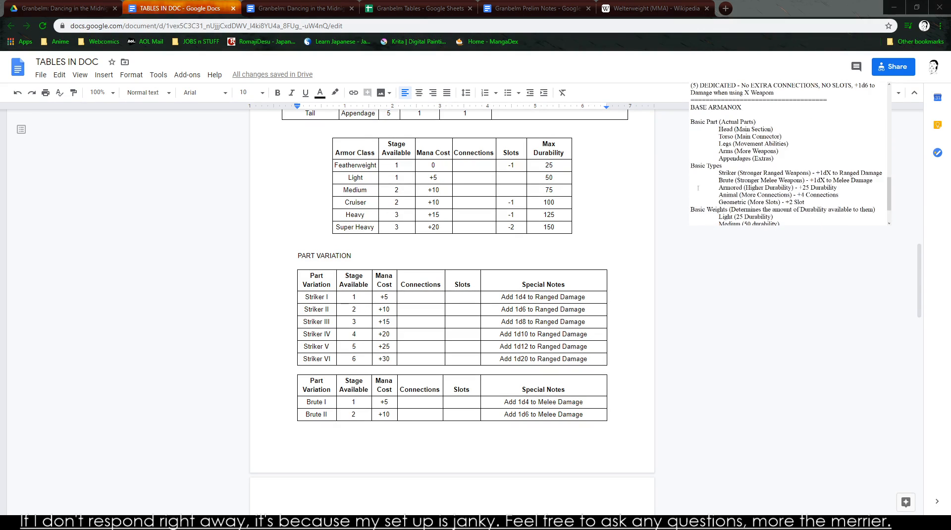
{"action": "scroll", "coordinate": [702, 188], "scroll_direction": "down", "scroll_amount": 2}
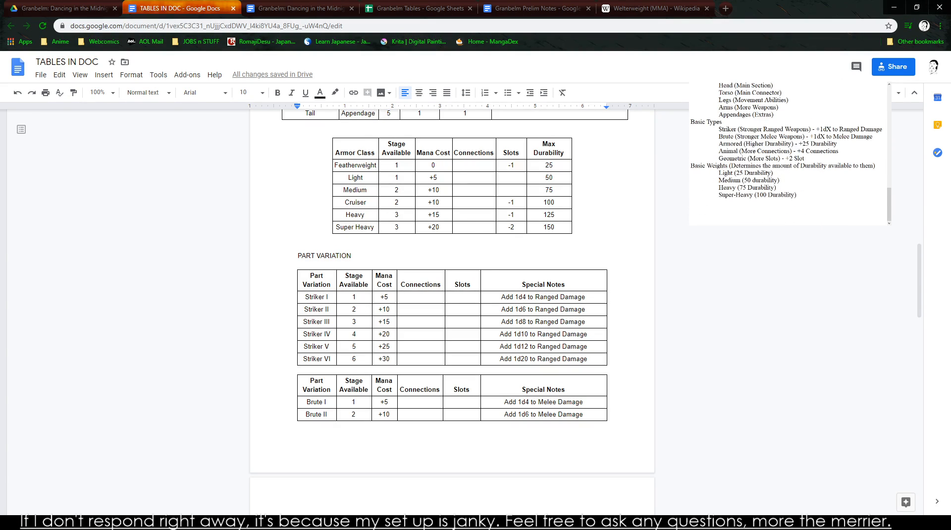
- Add the heading ADVANCED SECTION PARTS between the Basic Section Parts and Armor Class tables, with a new line below it
{"action": "left_click", "coordinate": [474, 227]}
{"action": "scroll", "coordinate": [494, 296], "scroll_direction": "up", "scroll_amount": 3}
{"action": "scroll", "coordinate": [494, 300], "scroll_direction": "up", "scroll_amount": 1}
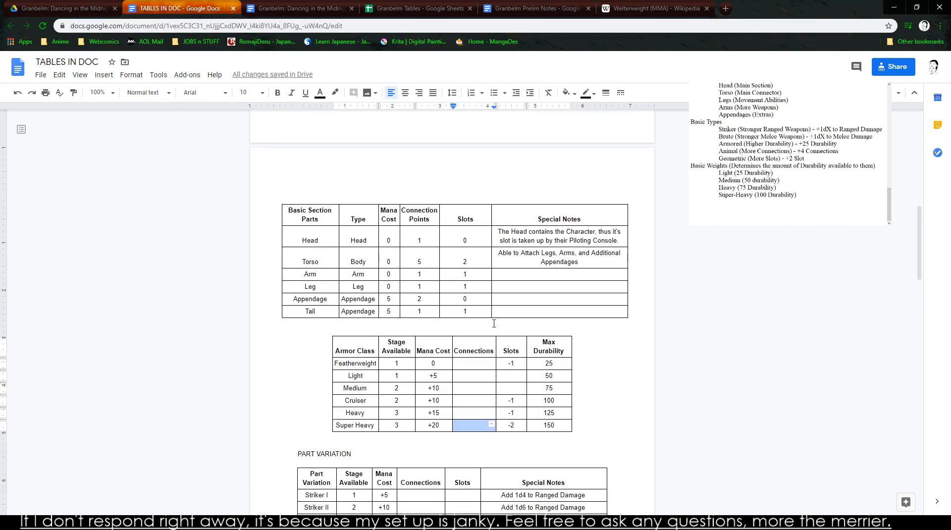
{"action": "scroll", "coordinate": [522, 356], "scroll_direction": "up", "scroll_amount": 9}
{"action": "scroll", "coordinate": [630, 363], "scroll_direction": "down", "scroll_amount": 10}
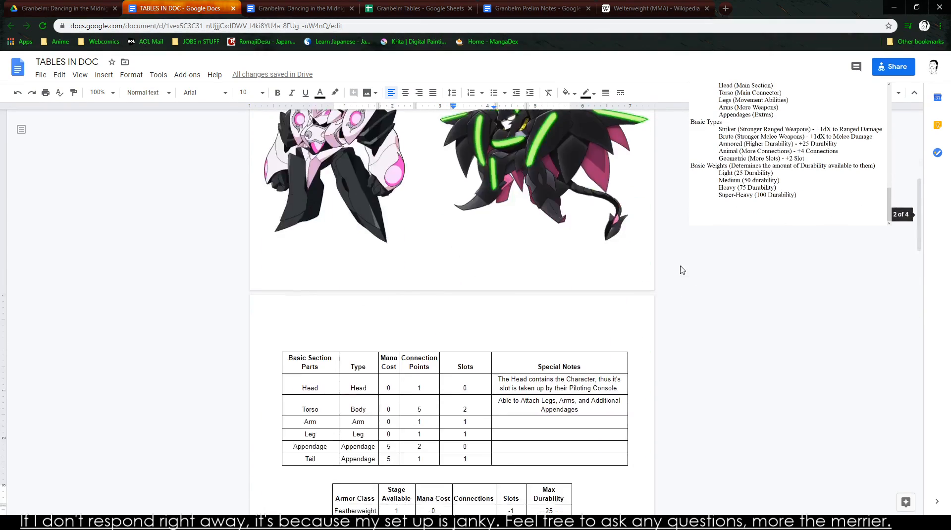
{"action": "left_click", "coordinate": [301, 163]}
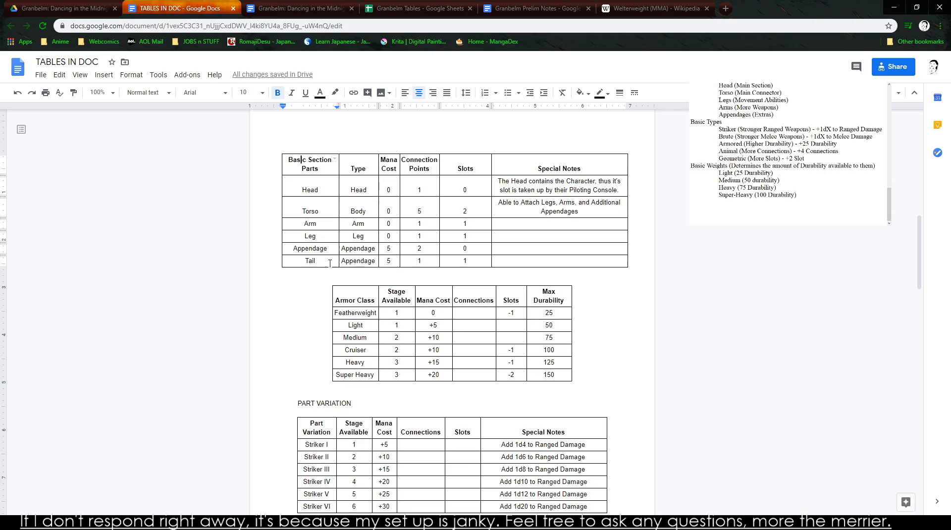
{"action": "left_click", "coordinate": [294, 277]}
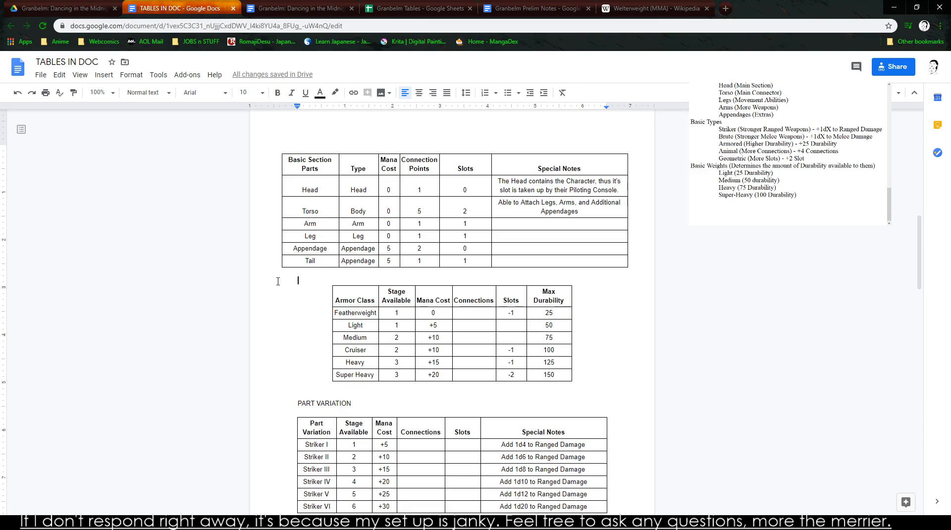
{"action": "type", "text": "A"}
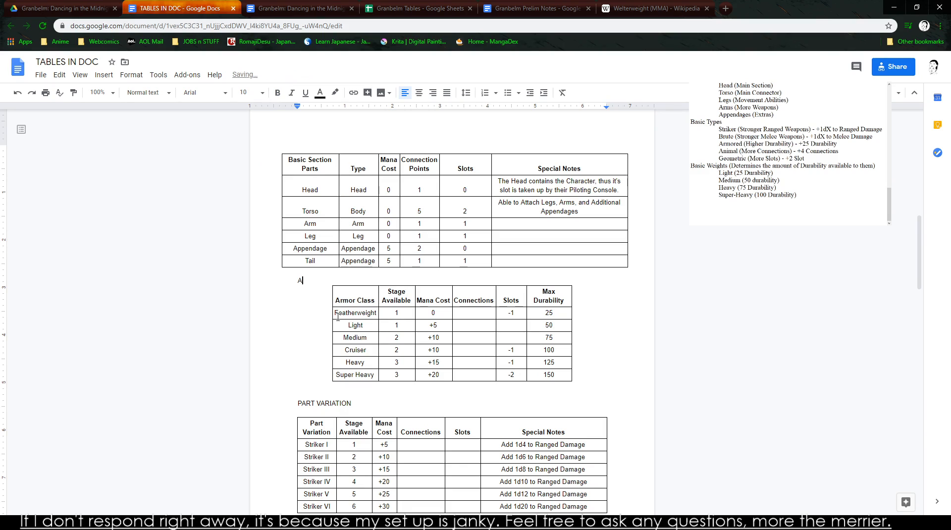
{"action": "type", "text": "DVANCED SECTION PARTS"}
{"action": "key", "text": "Return"}
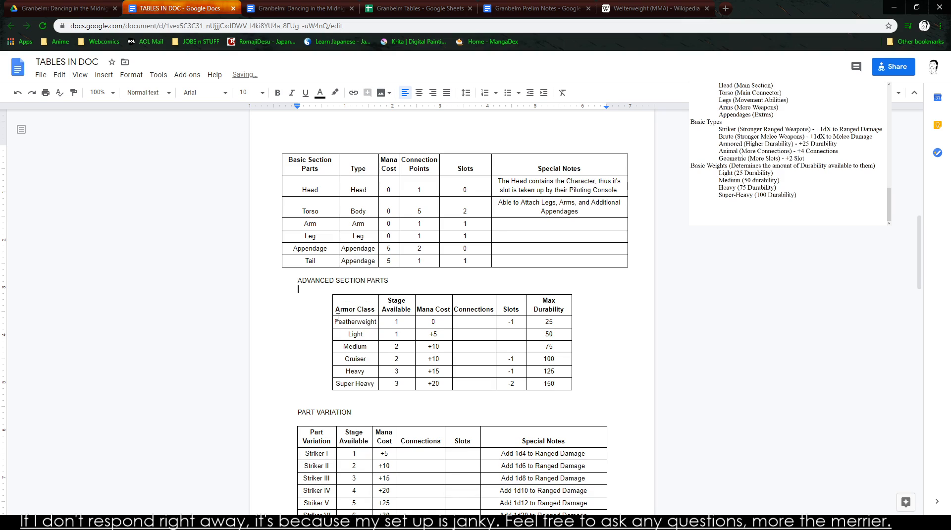
- Switch to the Granbelm Tables spreadsheet and examine its list of torso, arm, appendage and leg parts, including the Walker Leg, Floaters and Tread rows
{"action": "scroll", "coordinate": [337, 317], "scroll_direction": "down", "scroll_amount": 4}
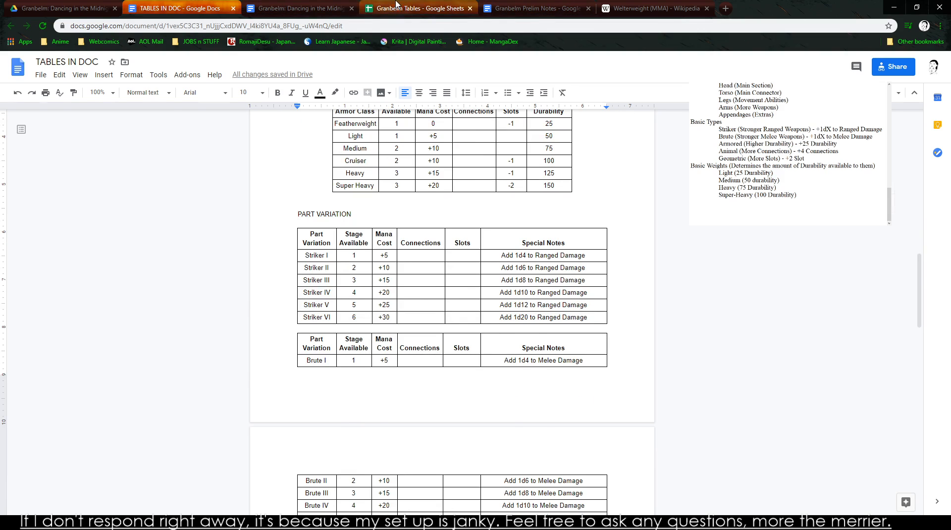
{"action": "left_click", "coordinate": [419, 8]}
{"action": "left_click", "coordinate": [728, 297]}
{"action": "key", "text": "Right"}
{"action": "key", "text": "Down"}
{"action": "key", "text": "Right"}
{"action": "key", "text": "Down"}
{"action": "key", "text": "Down"}
{"action": "key", "text": "Right"}
{"action": "key", "text": "Right"}
{"action": "key", "text": "Right"}
{"action": "key", "text": "Down"}
{"action": "key", "text": "Down"}
{"action": "key", "text": "Down"}
{"action": "key", "text": "Right"}
{"action": "key", "text": "Right"}
{"action": "key", "text": "Right"}
{"action": "key", "text": "Down"}
{"action": "key", "text": "Down"}
{"action": "key", "text": "Down"}
{"action": "key", "text": "Down"}
{"action": "key", "text": "Down"}
{"action": "key", "text": "Down"}
{"action": "key", "text": "Down"}
{"action": "key", "text": "Down"}
{"action": "key", "text": "Down"}
{"action": "key", "text": "Left"}
{"action": "key", "text": "Left"}
{"action": "left_click_drag", "start_coordinate": [347, 381], "coordinate": [605, 395]}
{"action": "left_click", "coordinate": [604, 394]}
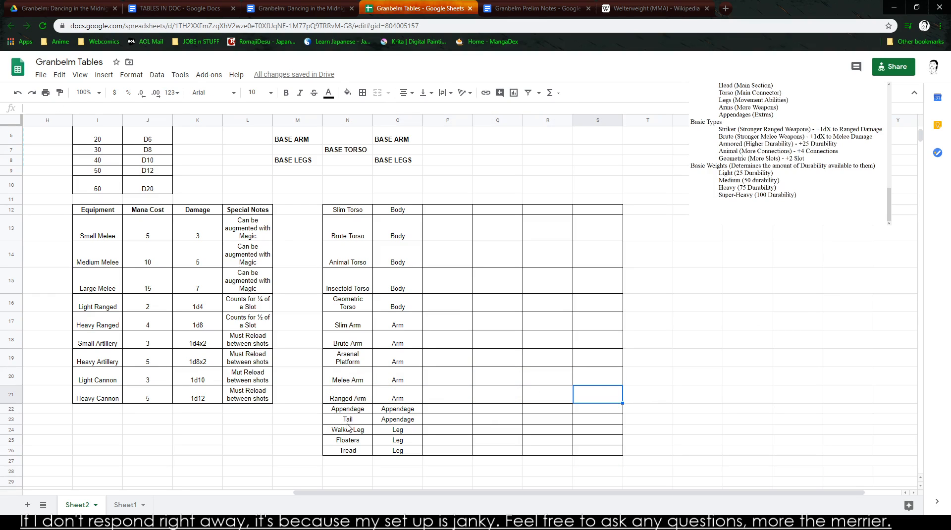
{"action": "left_click_drag", "start_coordinate": [348, 432], "coordinate": [595, 456]}
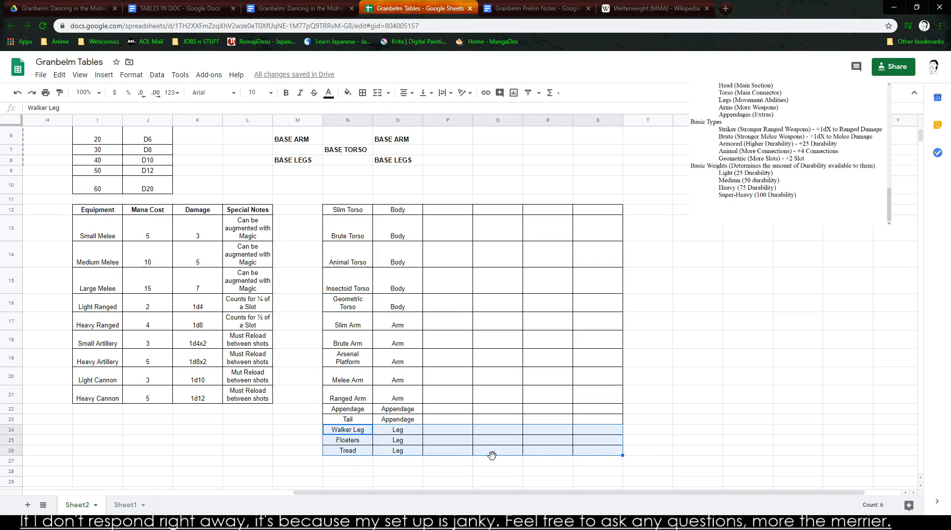
{"action": "left_click_drag", "start_coordinate": [355, 440], "coordinate": [483, 456]}
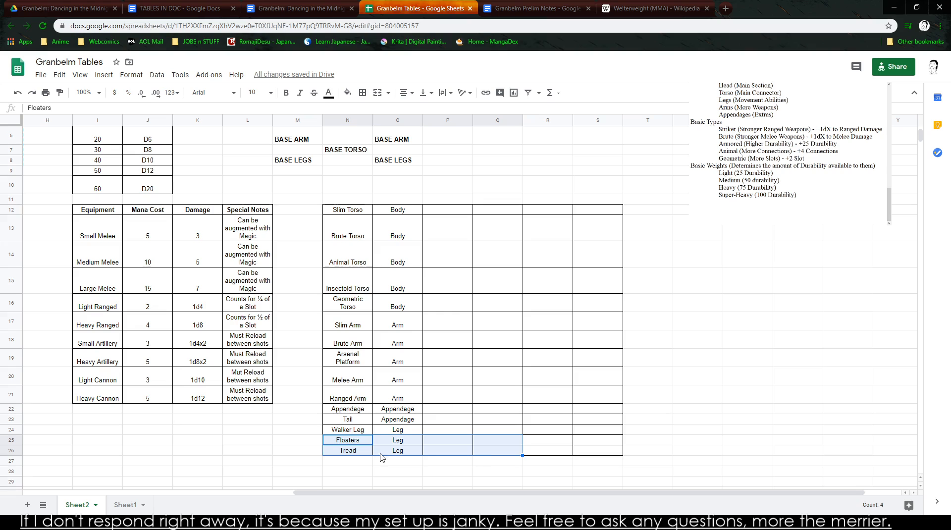
- Examine the Arsenal Platform row and the Equipment, Part Variation and Basic Section Parts tables in the spreadsheet
{"action": "left_click", "coordinate": [229, 452]}
{"action": "key", "text": "Up"}
{"action": "key", "text": "Left"}
{"action": "key", "text": "Up"}
{"action": "key", "text": "Left"}
{"action": "key", "text": "Left"}
{"action": "left_click_drag", "start_coordinate": [324, 361], "coordinate": [569, 364]}
{"action": "key", "text": "Left"}
{"action": "key", "text": "Left"}
{"action": "key", "text": "Left"}
{"action": "key", "text": "Left"}
{"action": "key", "text": "Left"}
{"action": "key", "text": "Left"}
{"action": "key", "text": "Left"}
{"action": "key", "text": "Left"}
{"action": "key", "text": "Left"}
{"action": "key", "text": "Left"}
{"action": "key", "text": "Left"}
{"action": "key", "text": "Left"}
{"action": "key", "text": "Left"}
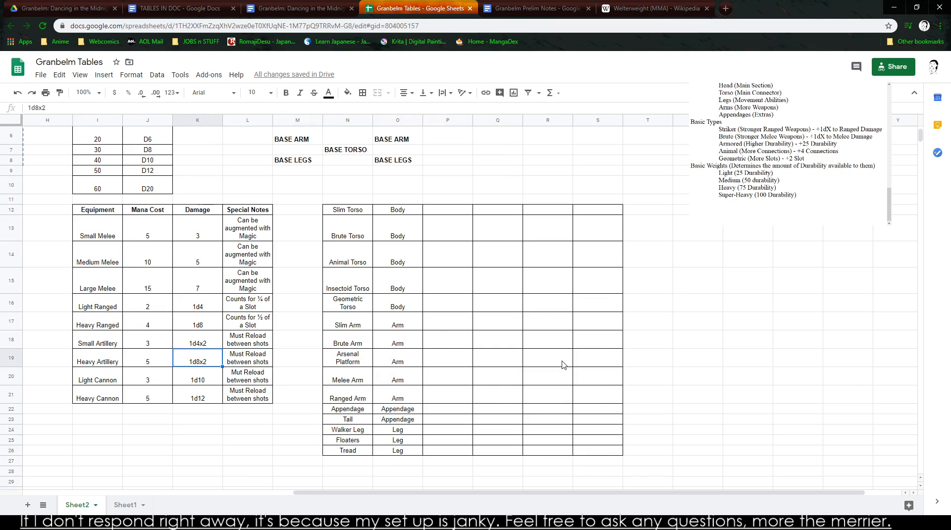
{"action": "key", "text": "Down"}
{"action": "key", "text": "Down"}
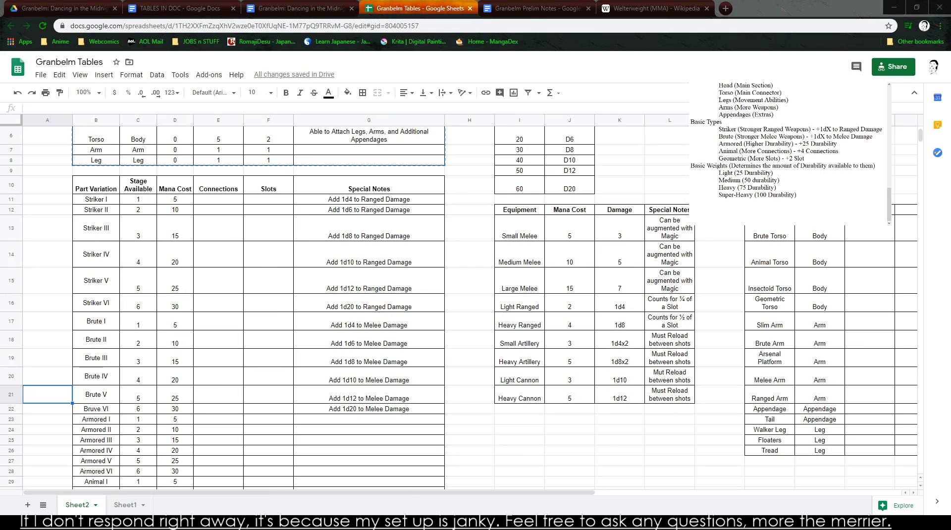
{"action": "scroll", "coordinate": [471, 307], "scroll_direction": "up", "scroll_amount": 2}
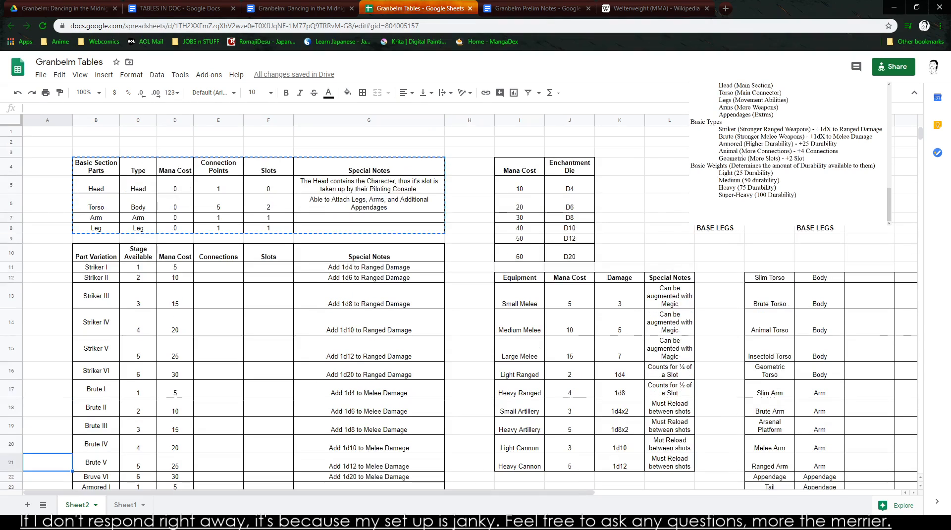
{"action": "left_click", "coordinate": [471, 172]}
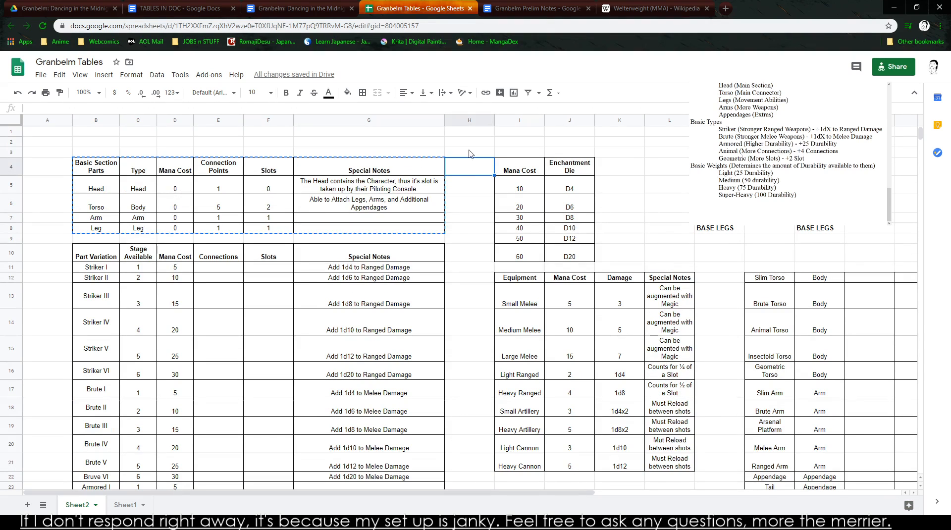
- Check the parts table in the Granbelm: Dancing in the Midnight Realm document, and look through TABLES IN DOC from start to end
{"action": "left_click", "coordinate": [535, 8]}
{"action": "left_click", "coordinate": [248, 2]}
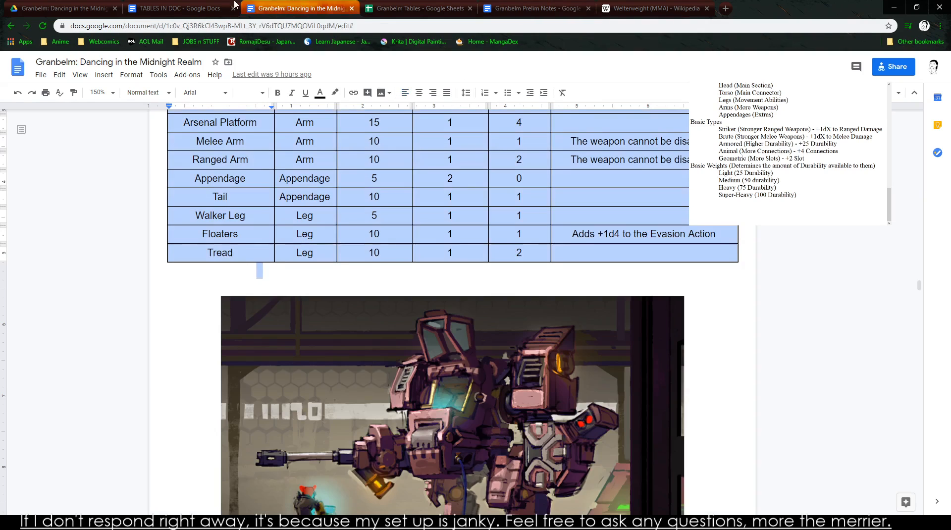
{"action": "left_click", "coordinate": [179, 8]}
{"action": "scroll", "coordinate": [282, 282], "scroll_direction": "up", "scroll_amount": 5}
{"action": "scroll", "coordinate": [282, 282], "scroll_direction": "up", "scroll_amount": 9}
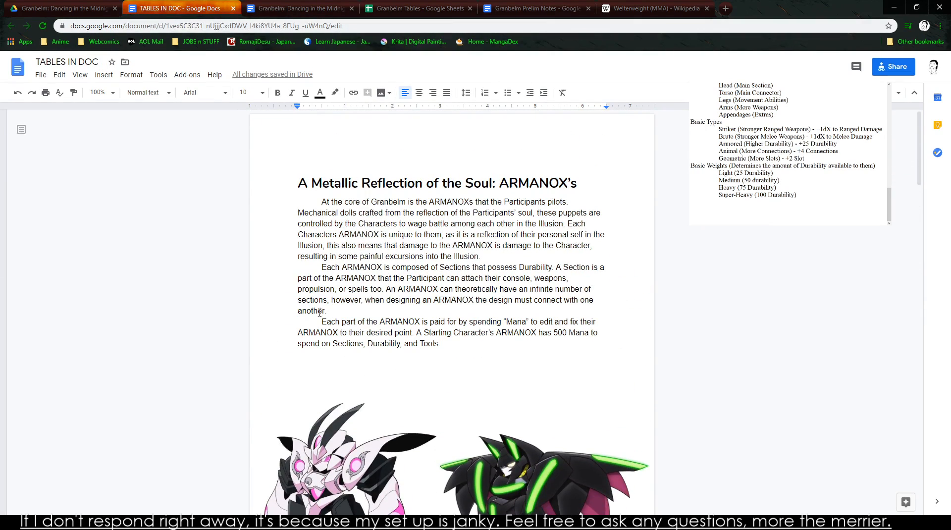
{"action": "scroll", "coordinate": [347, 362], "scroll_direction": "down", "scroll_amount": 20}
{"action": "scroll", "coordinate": [354, 319], "scroll_direction": "down", "scroll_amount": 15}
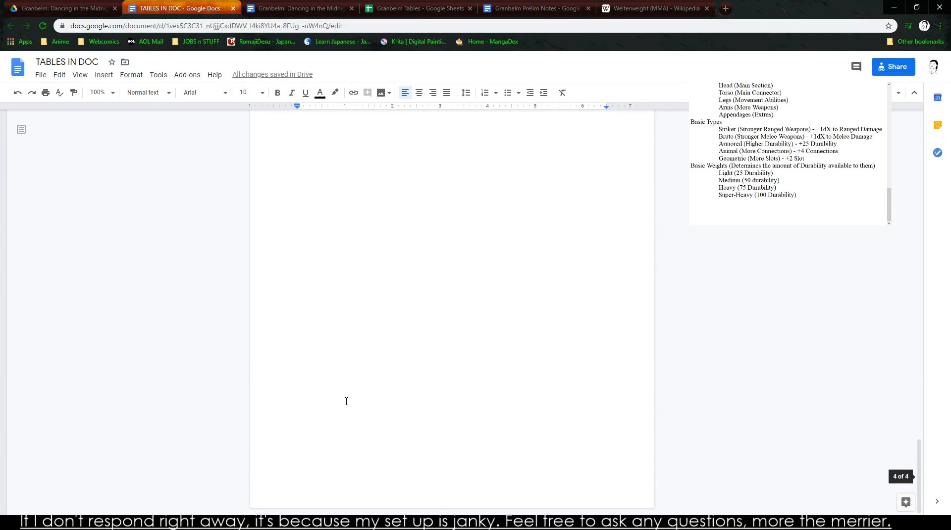
{"action": "scroll", "coordinate": [367, 377], "scroll_direction": "up", "scroll_amount": 20}
{"action": "scroll", "coordinate": [369, 378], "scroll_direction": "up", "scroll_amount": 9}
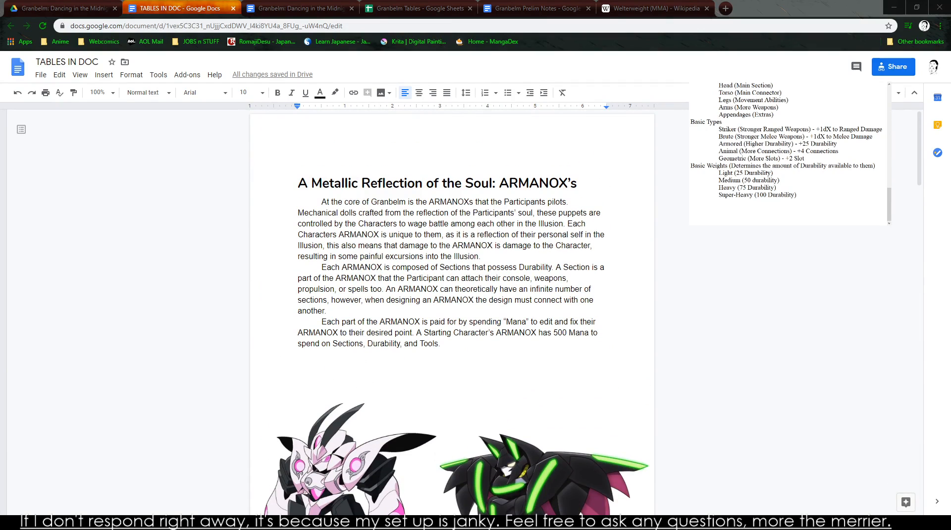